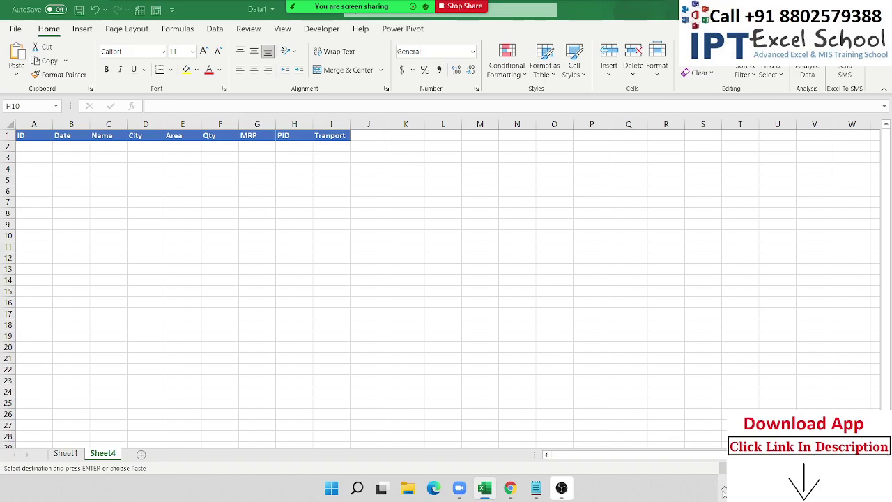
Step: Look over the ID values on Sheet1, then return to Sheet4's first empty ID cell
click(722, 490)
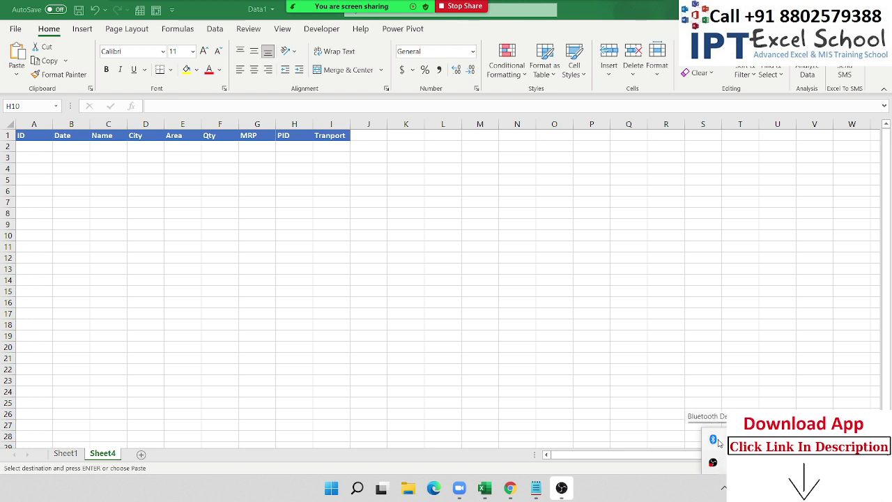
click(65, 180)
key(ctrl+Home)
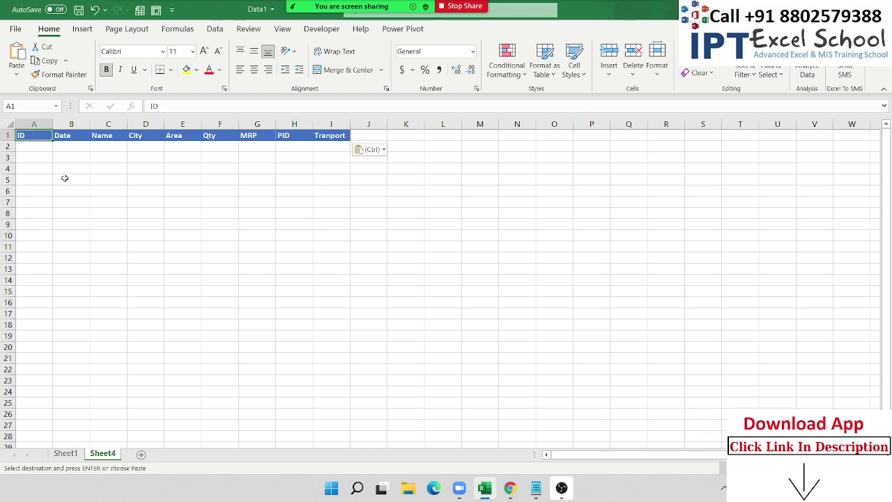
key(Down)
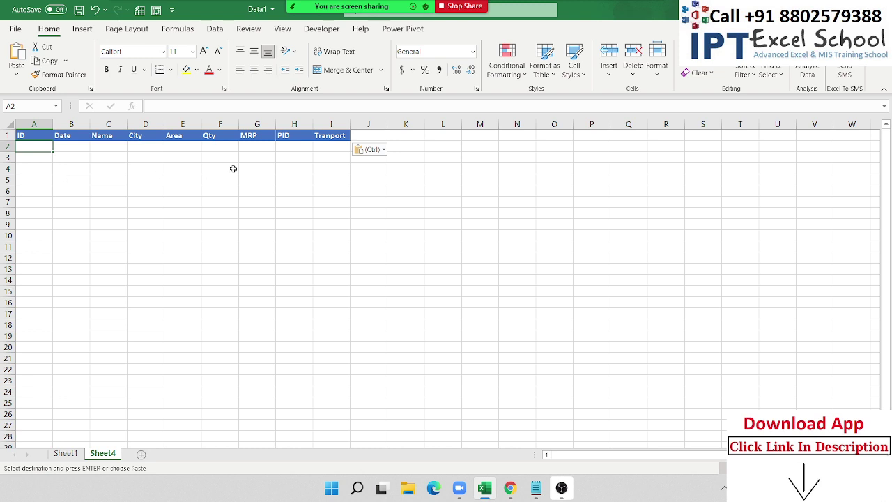
click(78, 446)
click(78, 453)
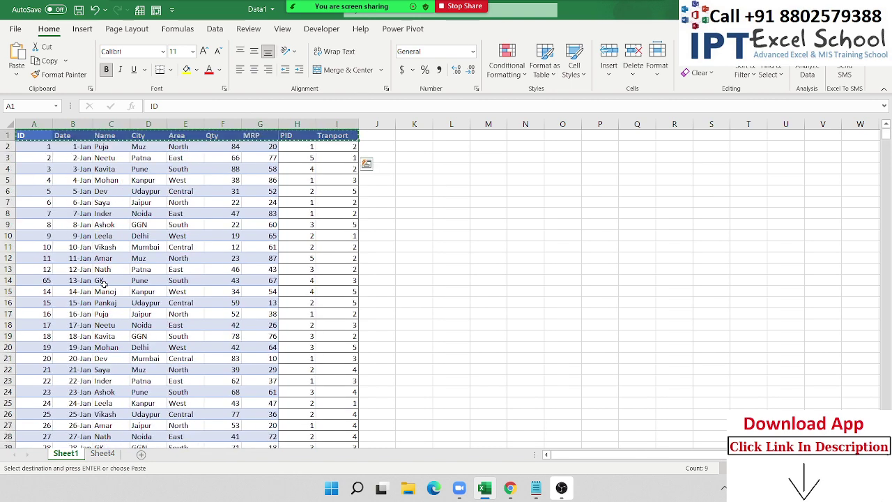
key(Escape)
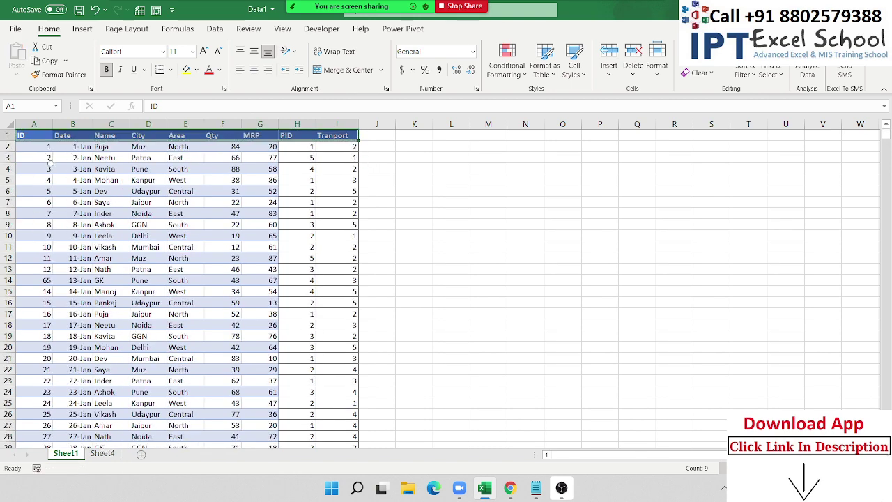
drag(49, 158, 52, 314)
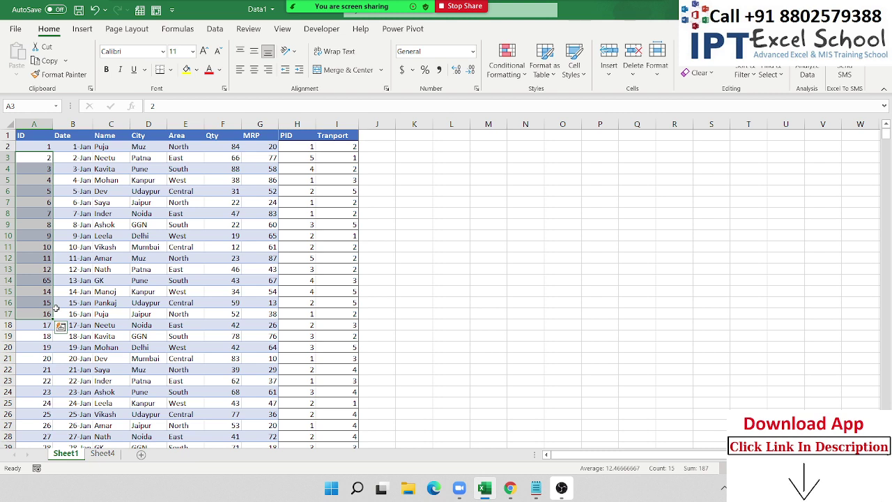
drag(45, 214, 46, 324)
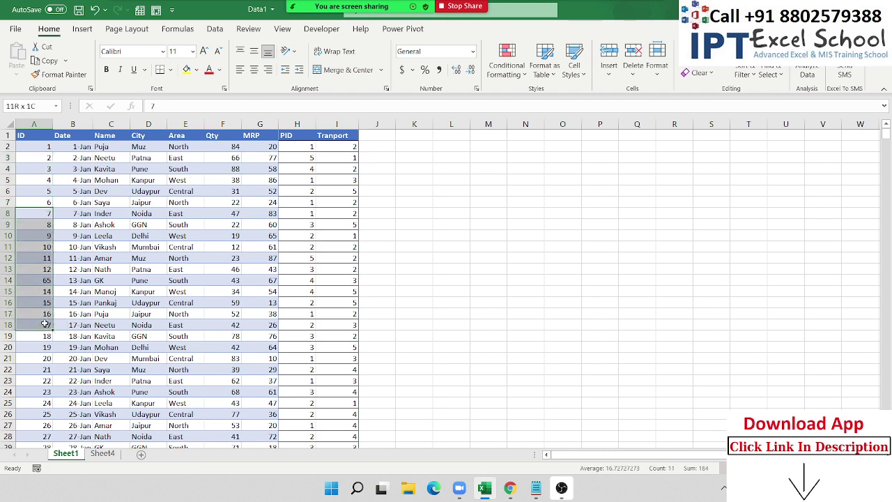
click(103, 453)
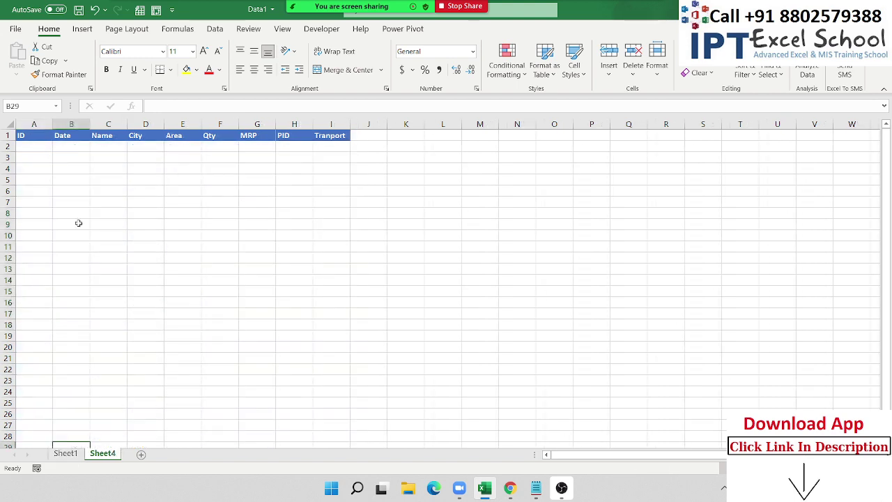
click(40, 152)
Step: Enter the IDs 8, 6, 8, 10, 100, 155, 541 and 214 down A2:A9 on Sheet4
text(8)
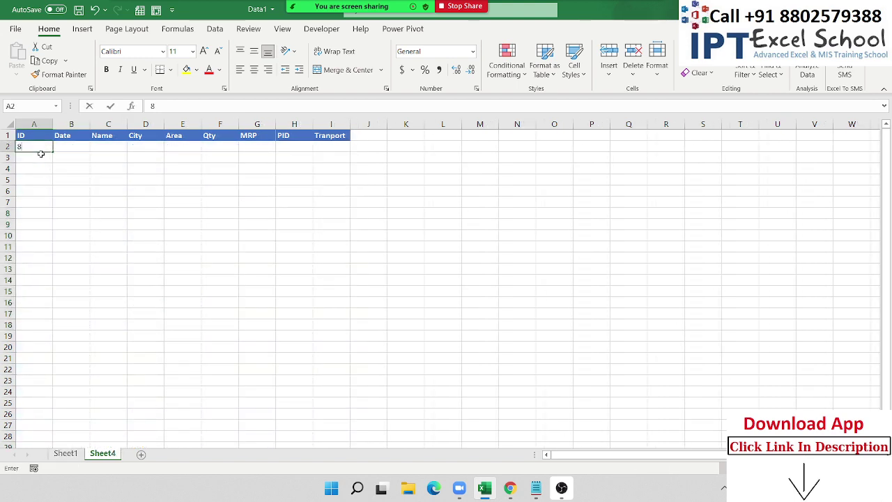
key(Return)
text(6)
key(Return)
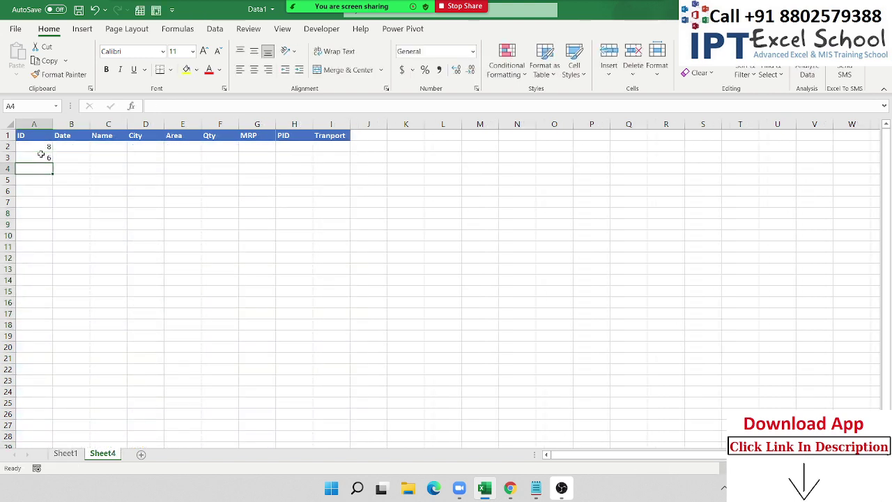
text(8)
key(Return)
text(10)
key(Return)
text(100)
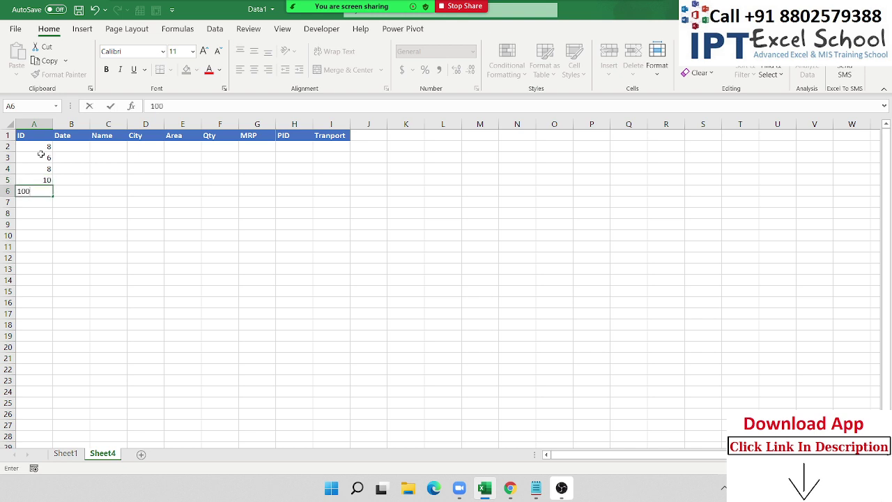
key(Return)
text(155)
key(Return)
text(541)
key(Return)
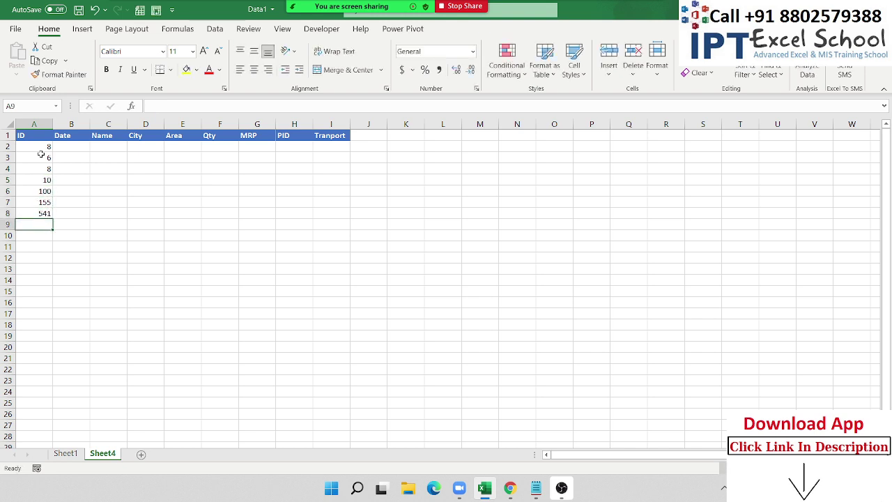
text(214)
key(Return)
Step: Select row 2 and step across its fields to the PID column and back
key(ctrl+Home)
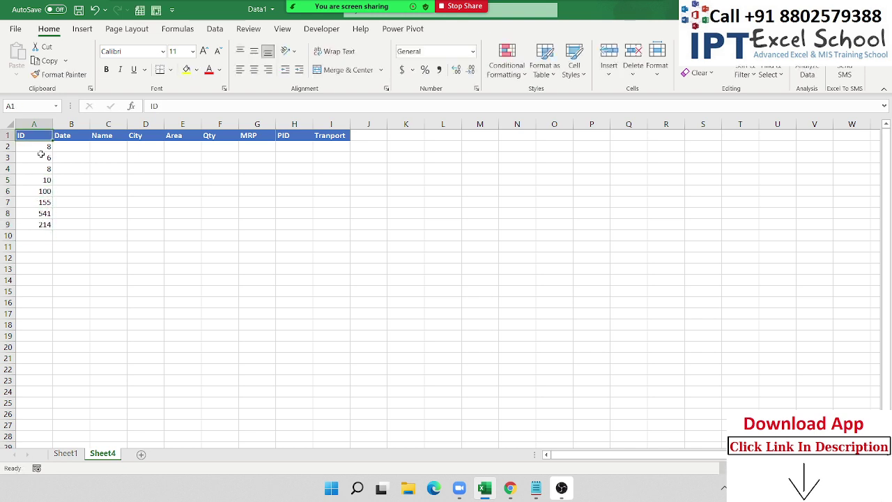
key(Down)
key(shift+space)
key(Right)
key(Right)
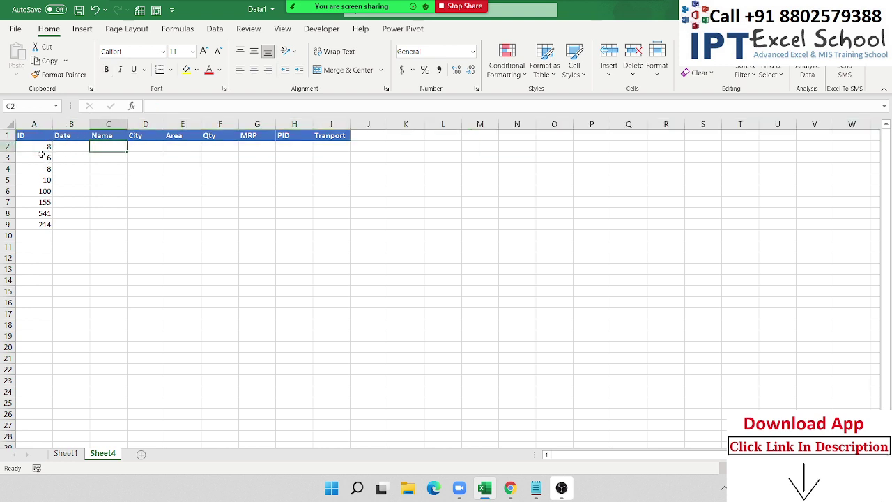
key(Right)
key(Right)
key(Right)
key(Right)
key(Right)
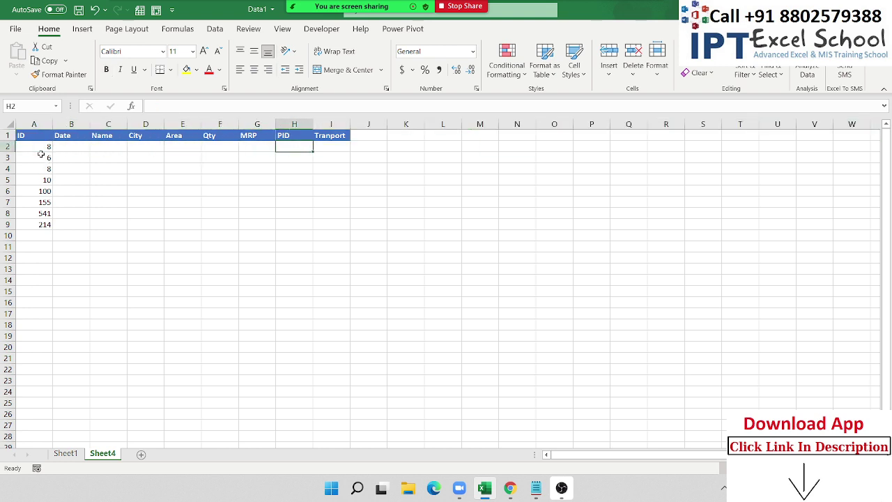
key(Home)
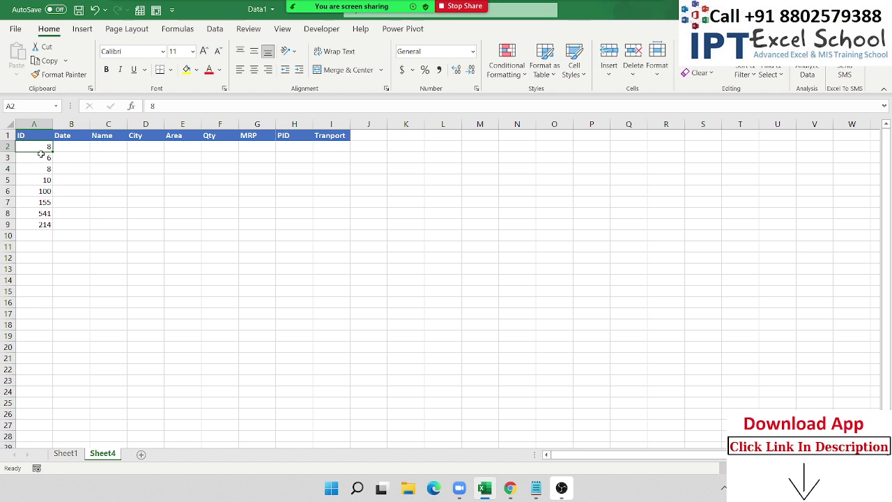
Step: Rename Sheet1 to 'Data', then copy the first ID, 8, on Sheet4
click(67, 456)
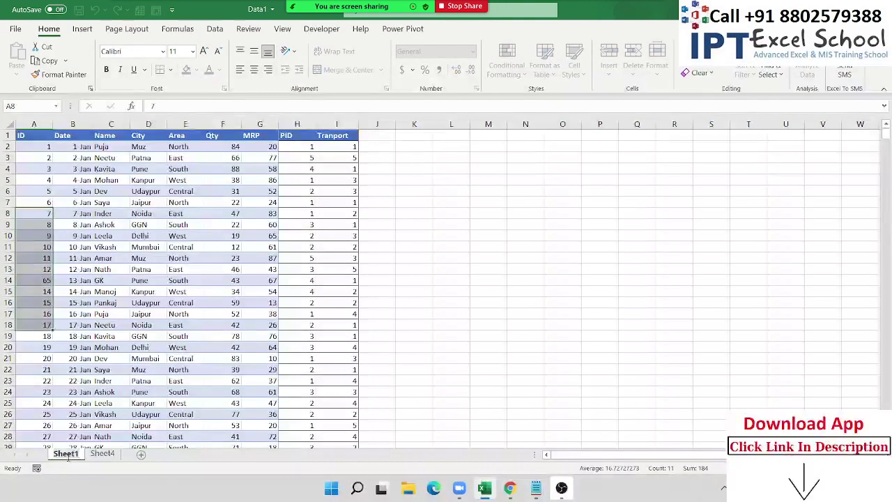
text(Data)
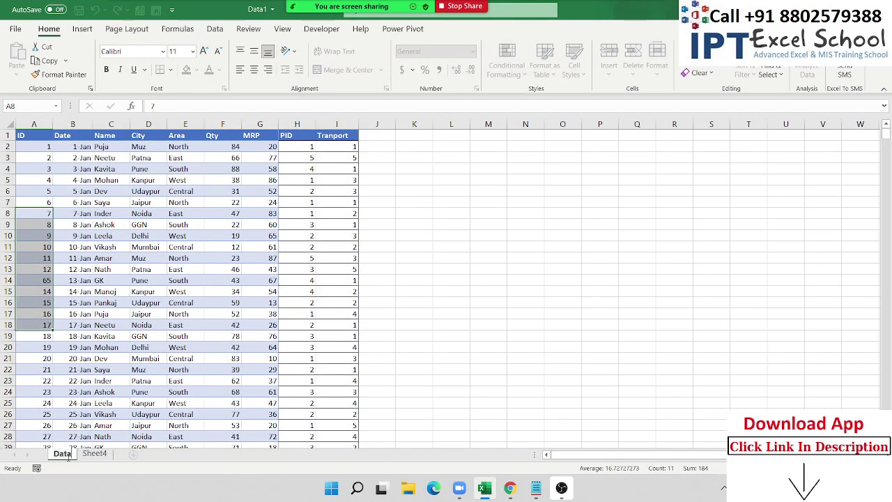
click(126, 280)
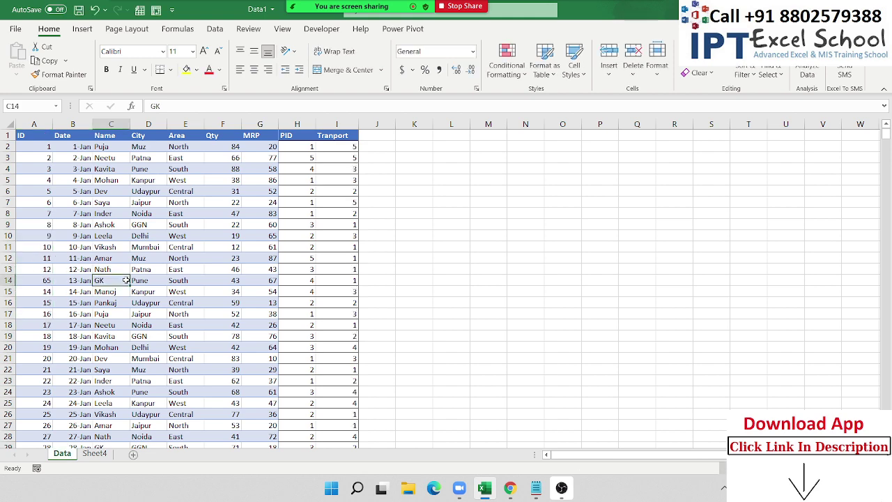
click(101, 459)
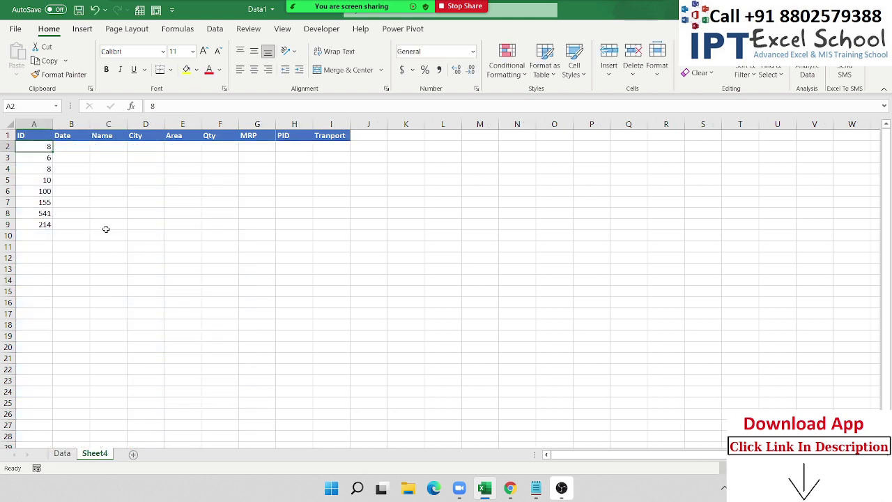
key(ctrl+c)
Step: Find ID 8 on the Data sheet and select its record from Date to Tranport
click(62, 453)
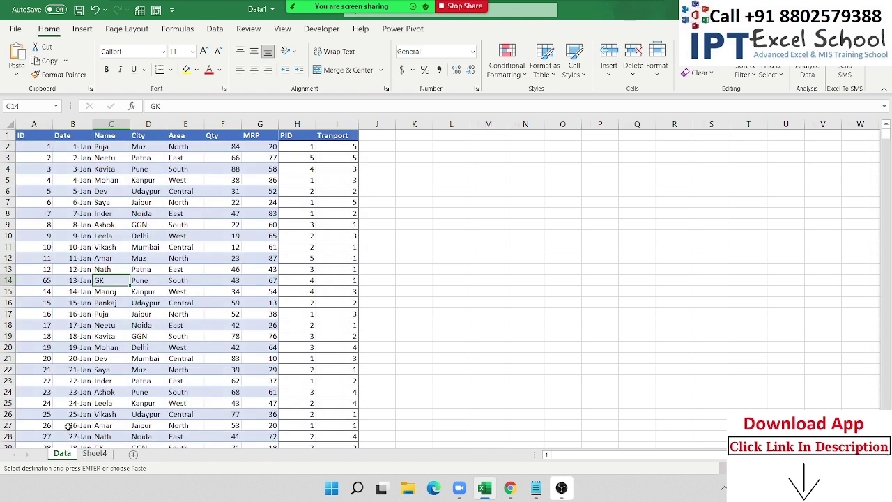
click(40, 124)
key(ctrl+f)
text(8)
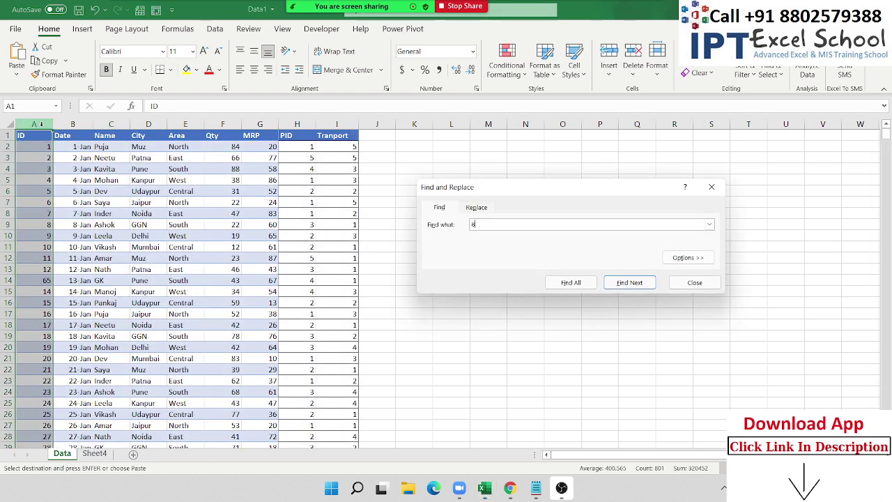
key(Return)
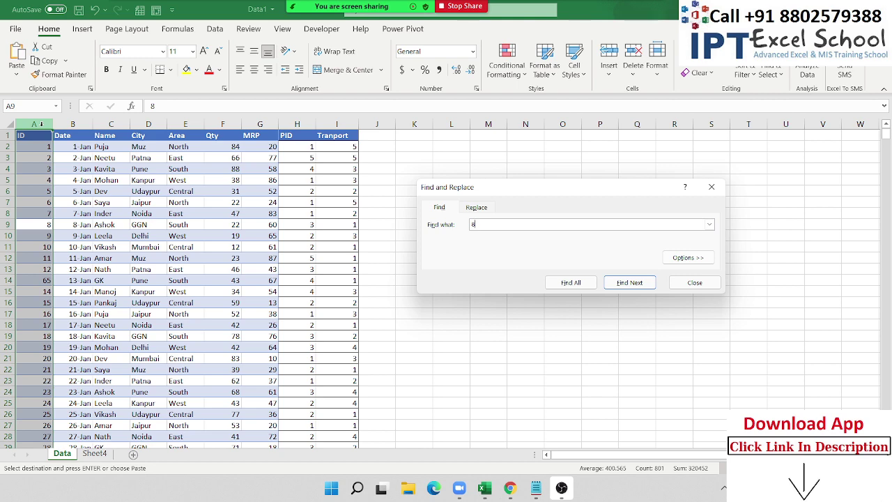
key(Escape)
click(85, 225)
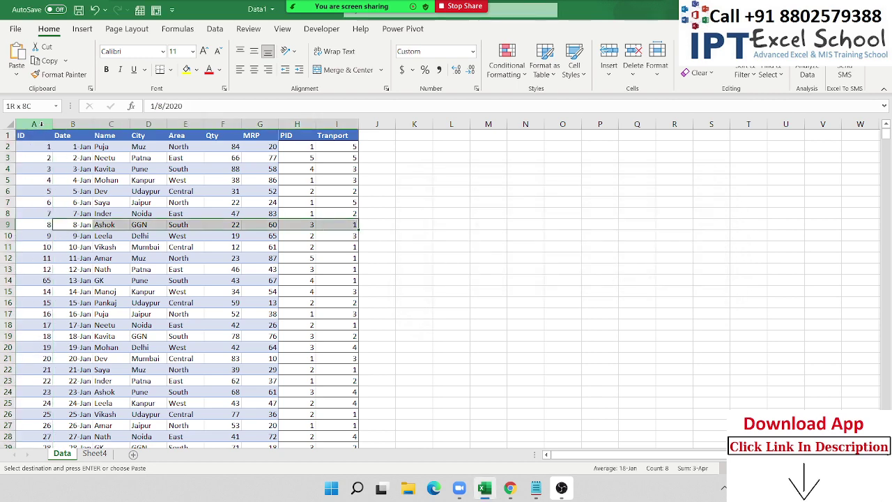
key(ctrl+shift+Right)
Step: Paste the ID 8 record into row 2 of Sheet4 and select the pasted values
click(95, 453)
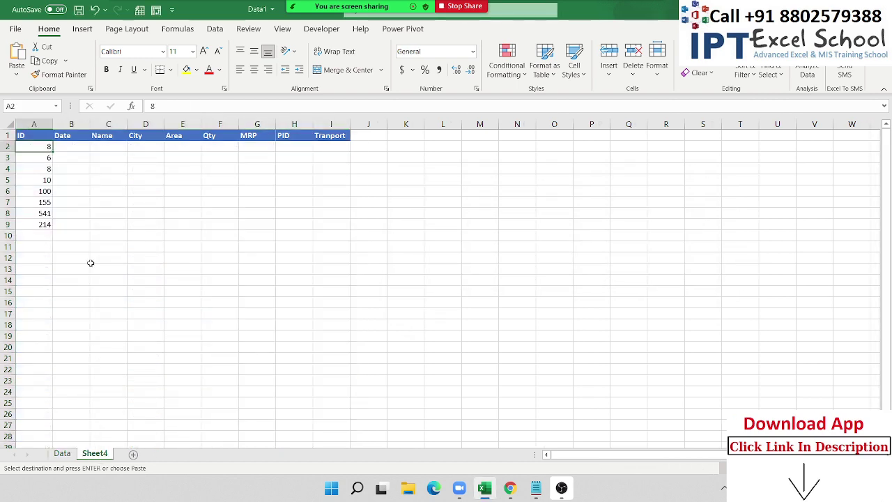
click(63, 147)
key(ctrl+v)
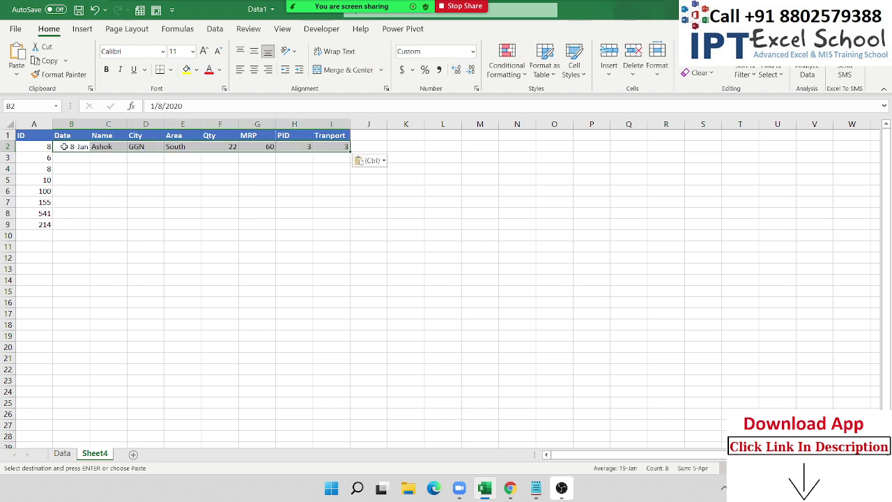
key(Left)
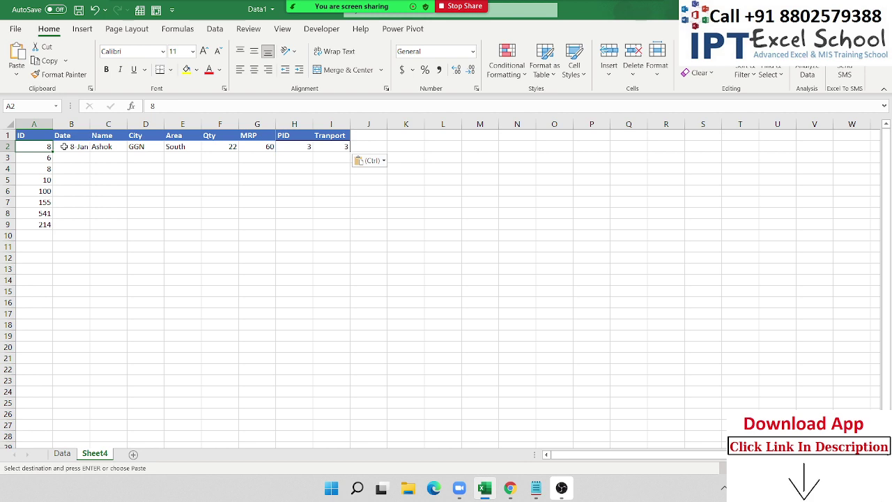
key(Down)
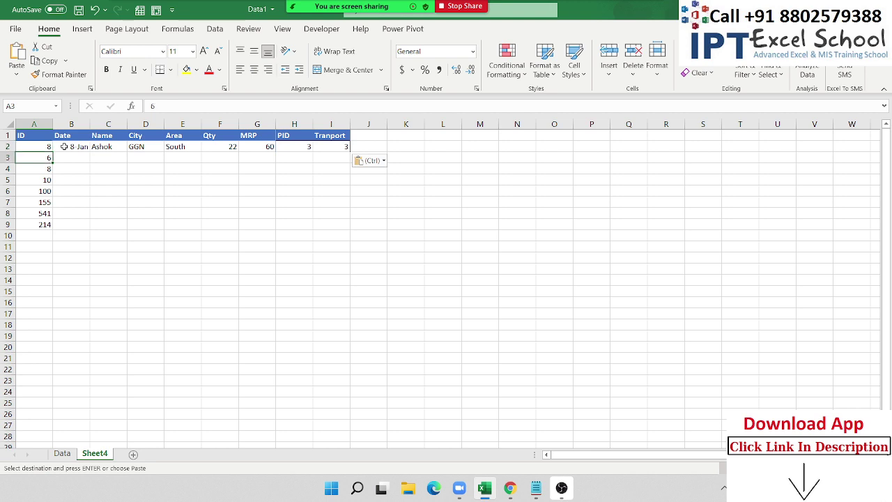
key(Down)
key(Down)
key(Down)
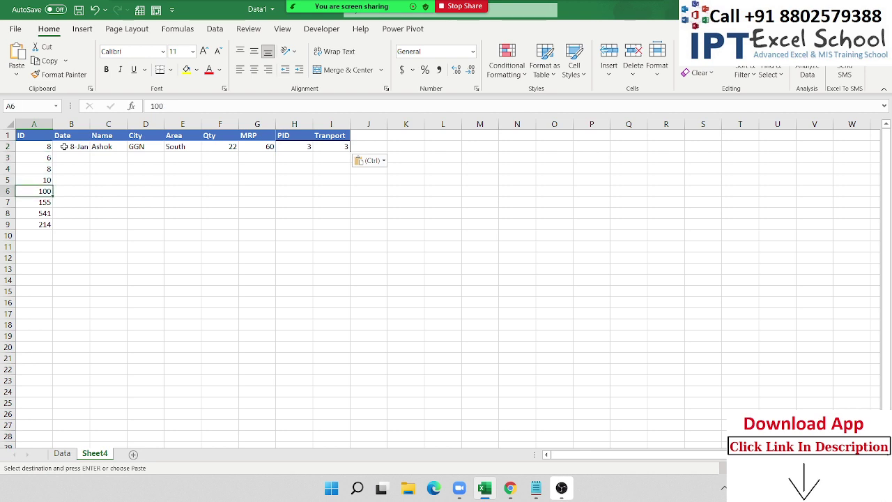
key(Up)
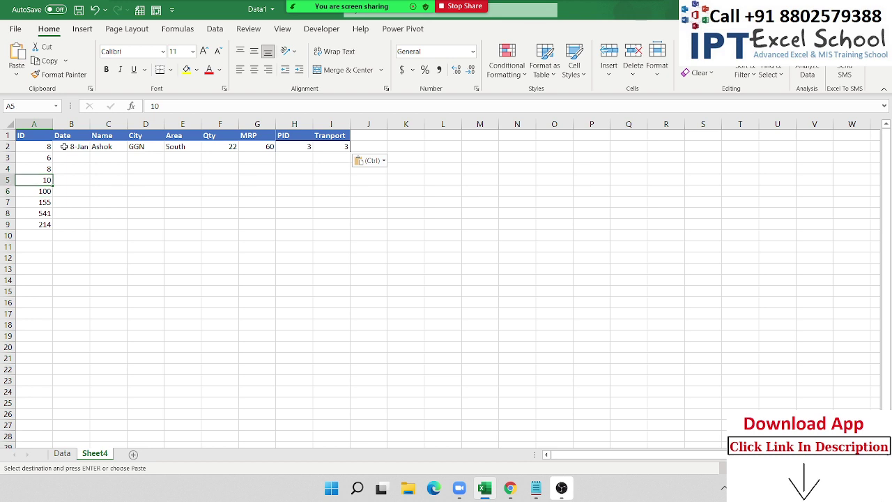
key(Up)
key(Up)
key(Up)
key(Right)
key(ctrl+shift+Right)
Step: Delete the pasted ID 8 values from B2:I2 on Sheet4
key(Delete)
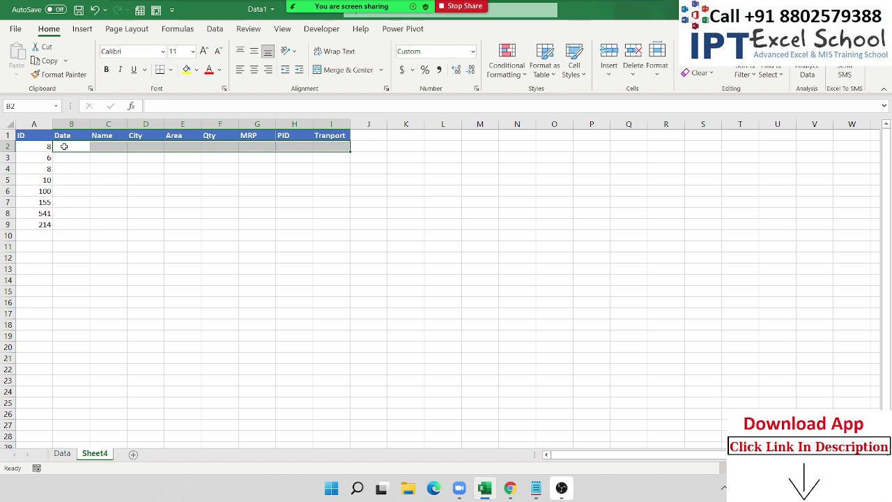
Step: Enter =VLOOKUP(A2,Data!A:I,2,0) in B2 so it returns 8 Jan for ID 8
key(Left)
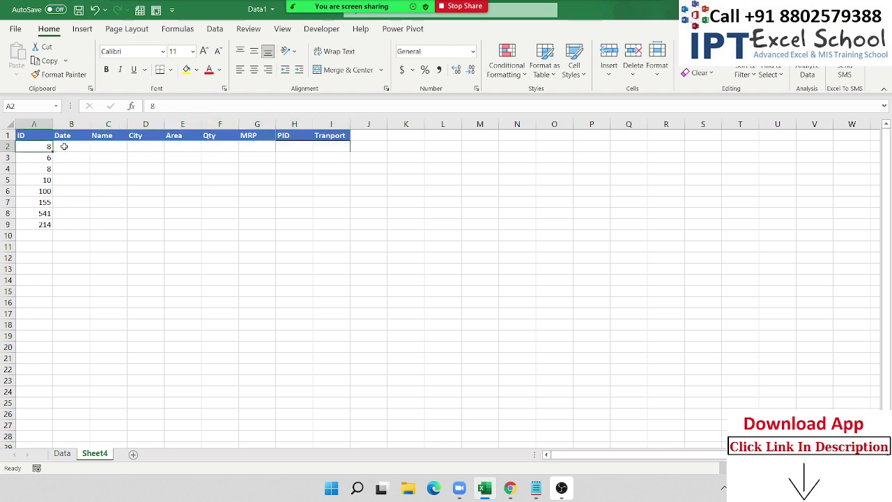
click(63, 146)
text(=)
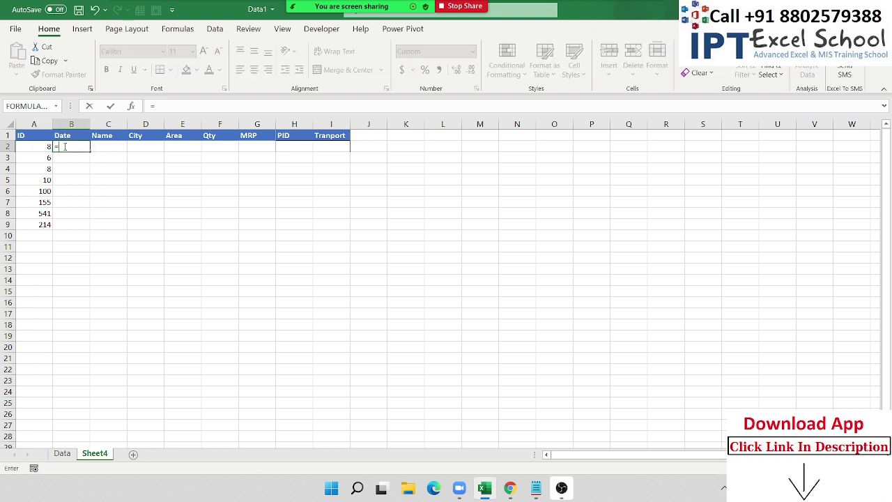
text(vl)
key(Tab)
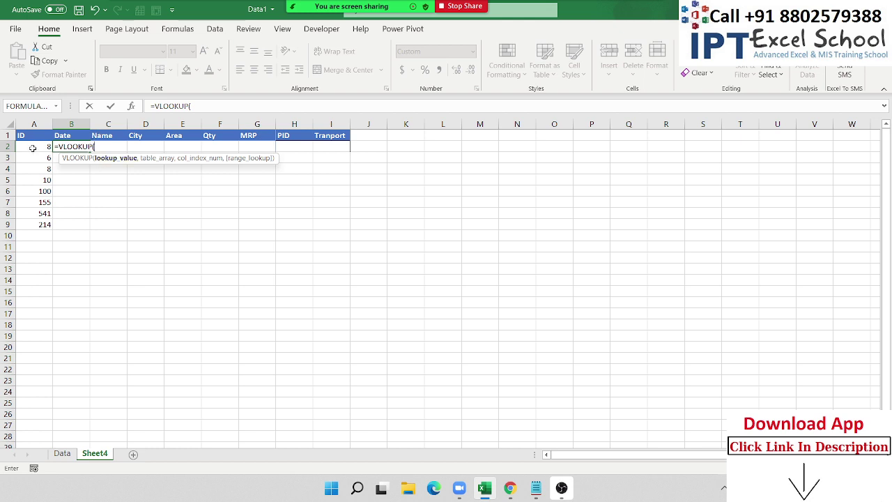
click(32, 148)
text(,)
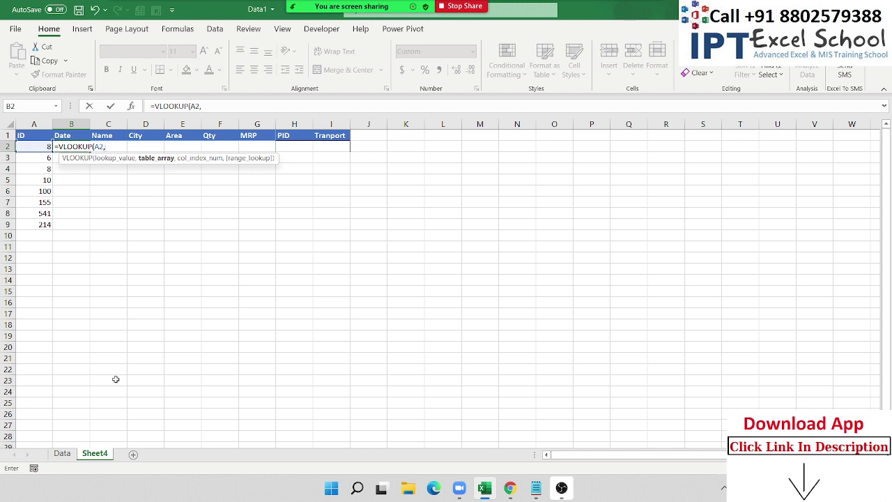
click(62, 453)
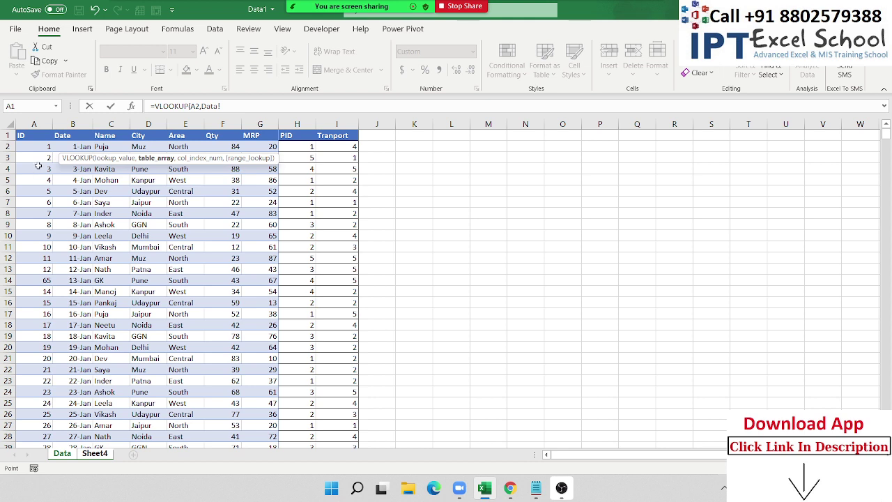
drag(38, 124, 333, 124)
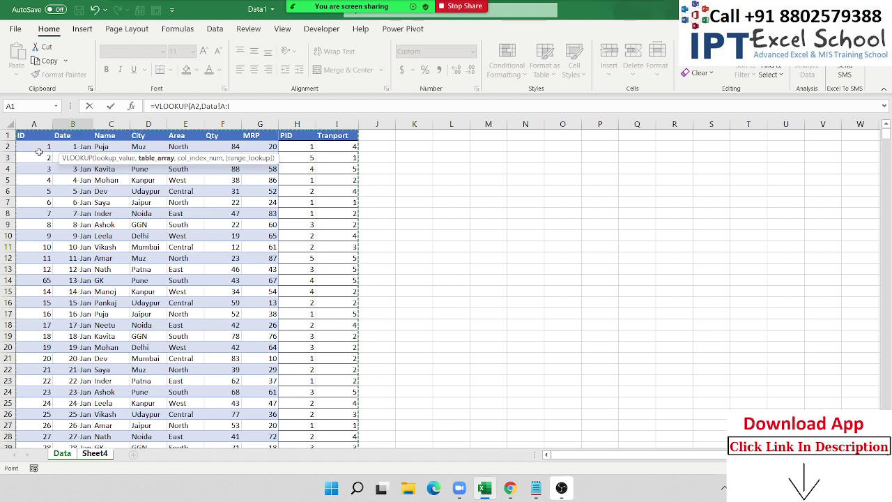
text(,)
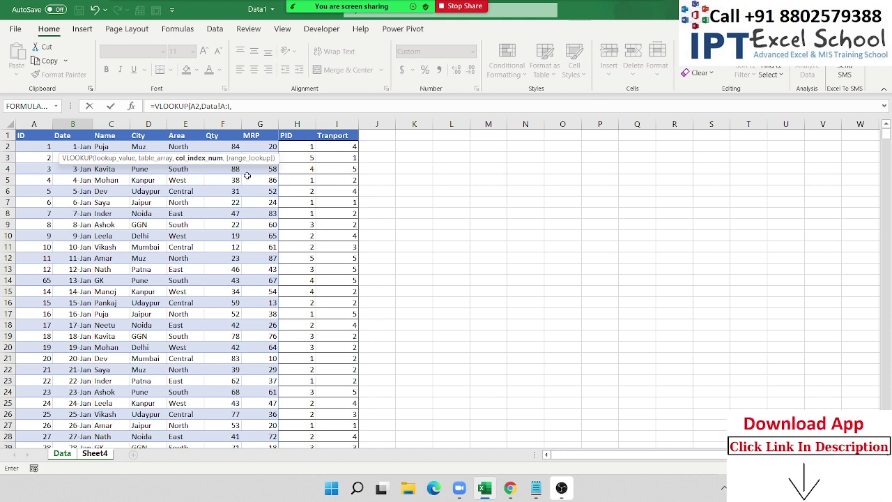
text(,)
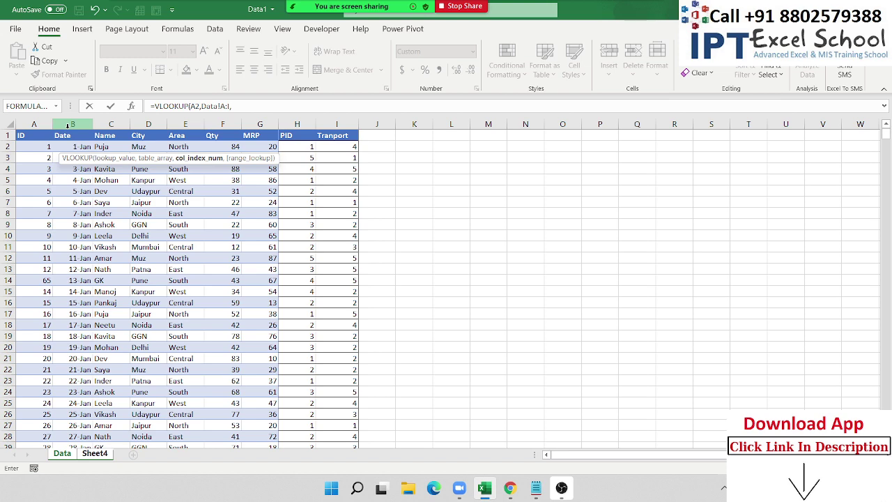
text(2,0)
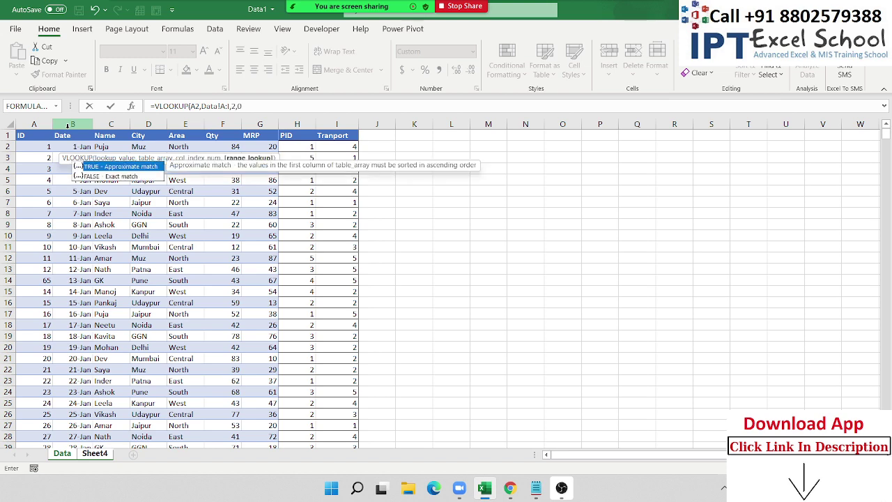
key(Return)
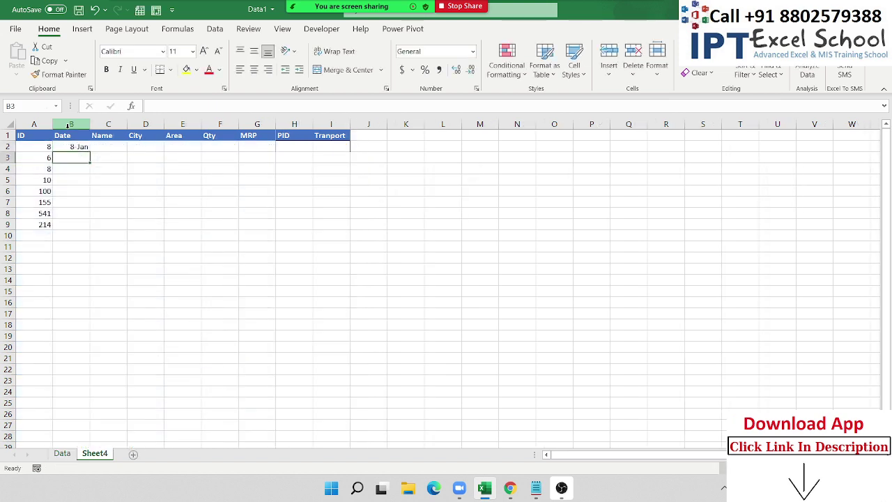
key(Up)
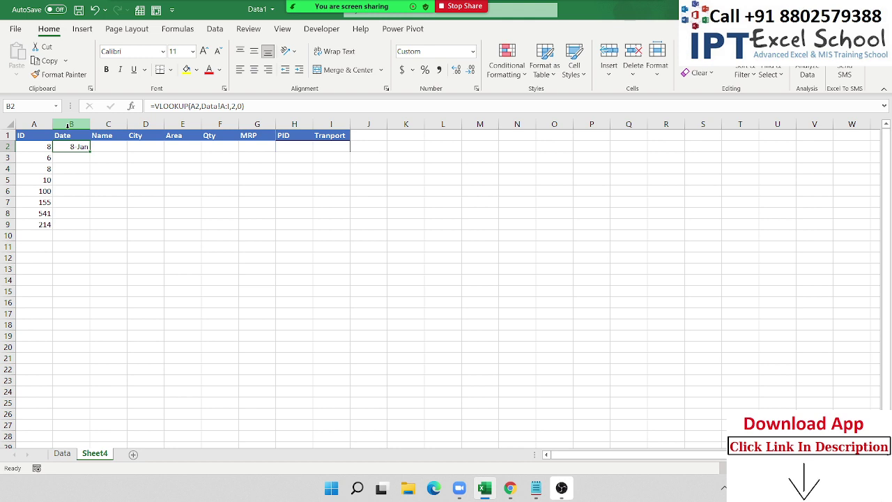
Step: Start the Name lookup in C2 with =VLOOKUP(A2,
key(Right)
text(=)
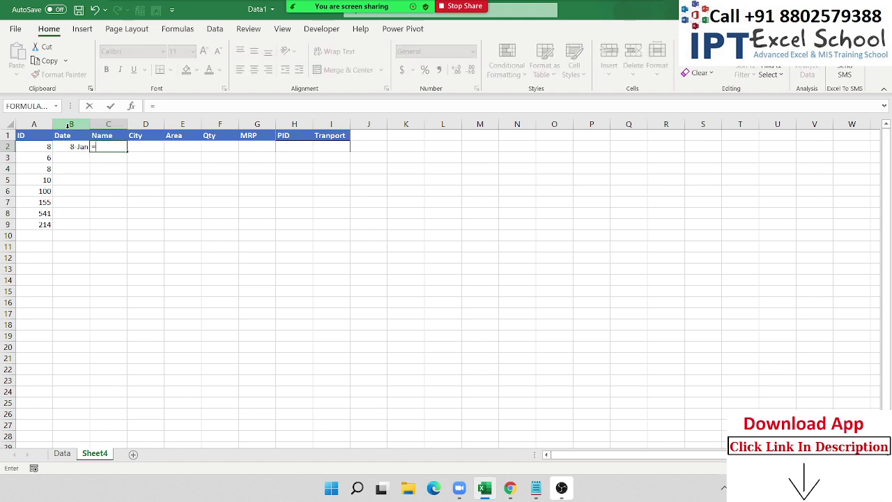
text(vl)
key(Tab)
key(Left)
key(Left)
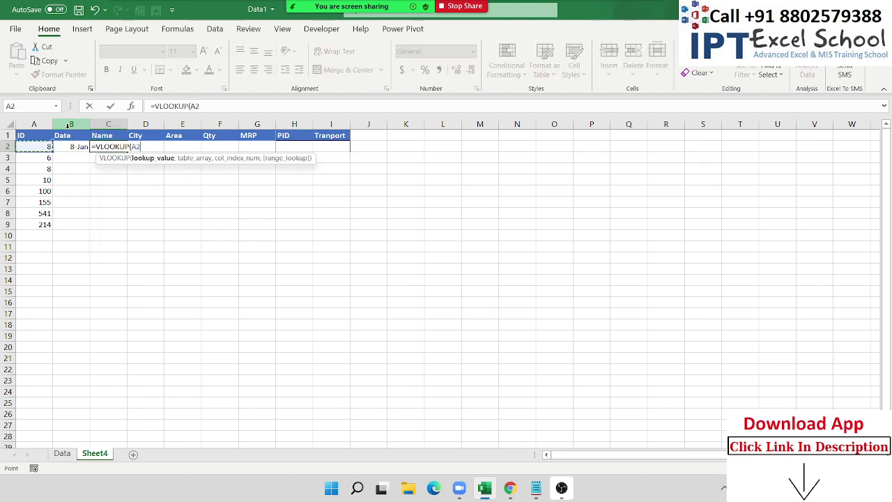
text(,)
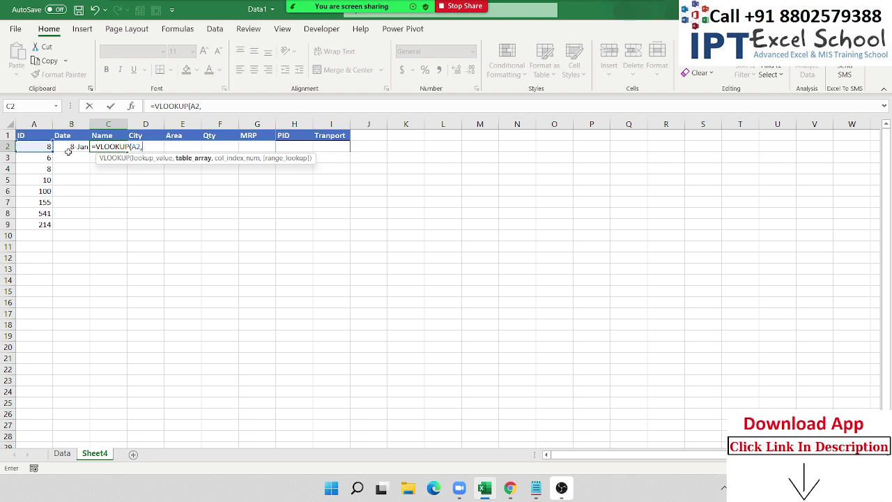
Step: Finish C2 as =VLOOKUP(A2,Data!A:I,3,0), returning ID 8's name
click(61, 454)
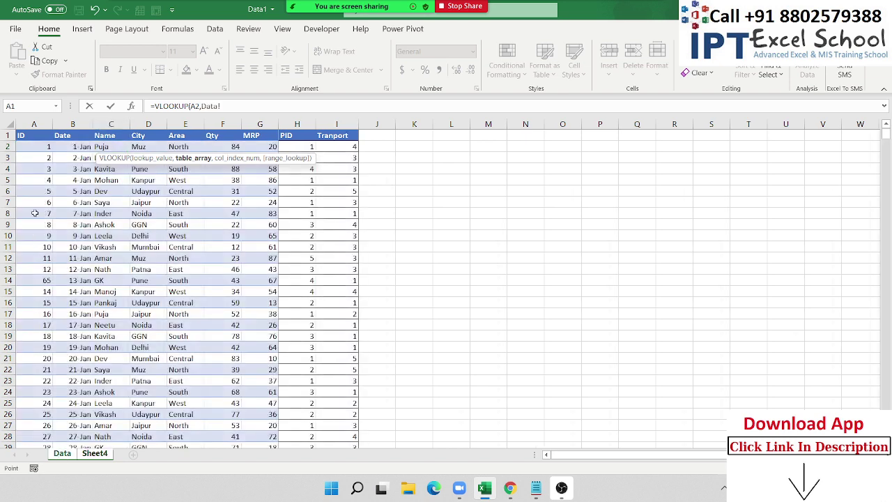
drag(37, 123, 337, 124)
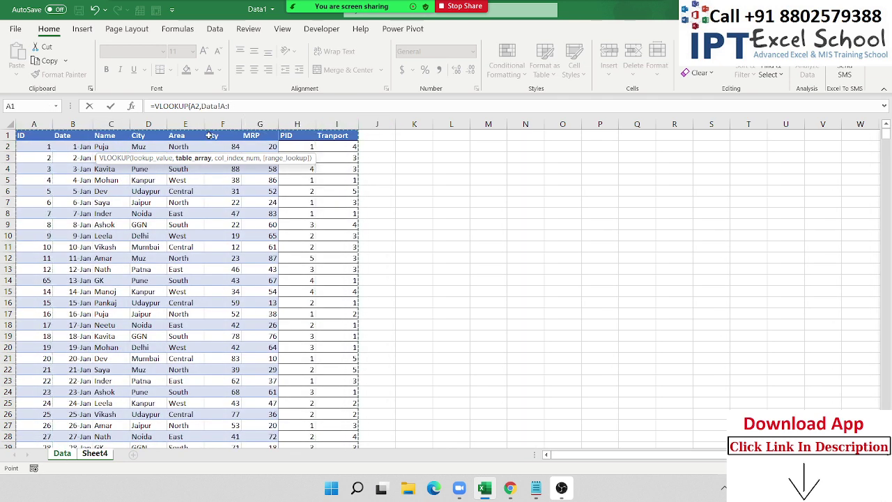
text(,3,0)
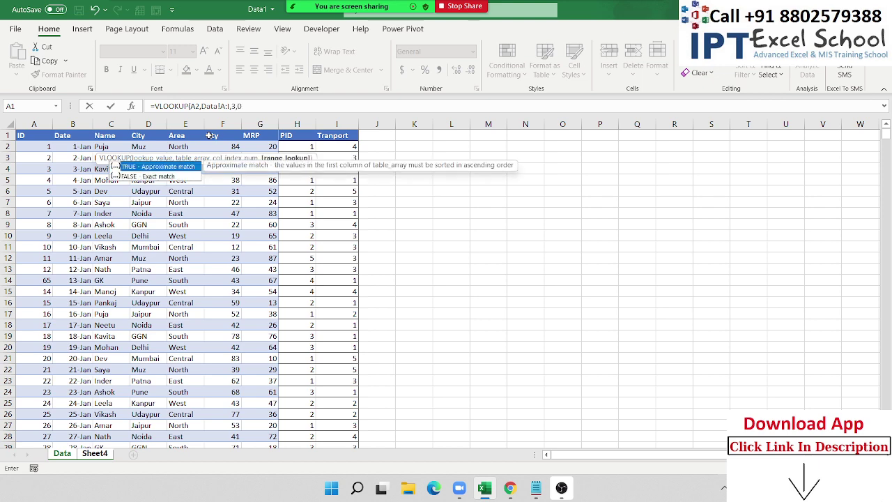
key(Return)
Step: Enter =VLOOKUP(A2,Data!A:I,4,0) in D2 to return the city GGN
key(Right)
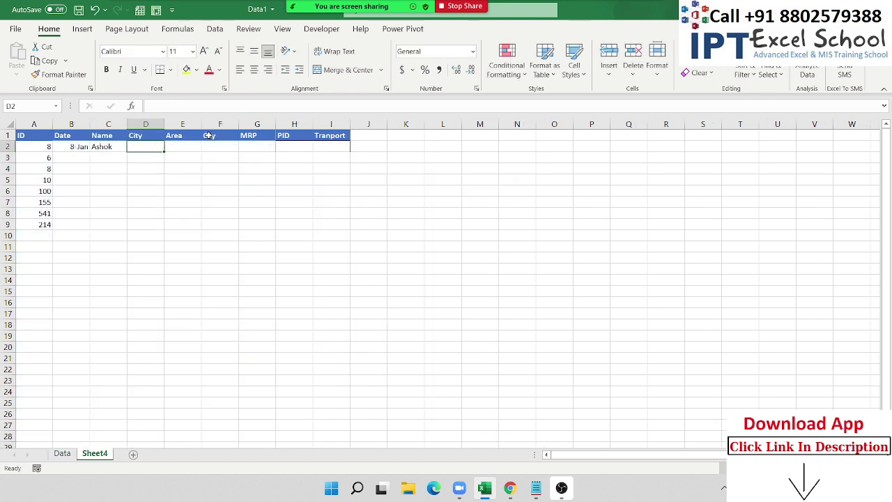
text(=vl)
key(Tab)
key(Left)
key(Left)
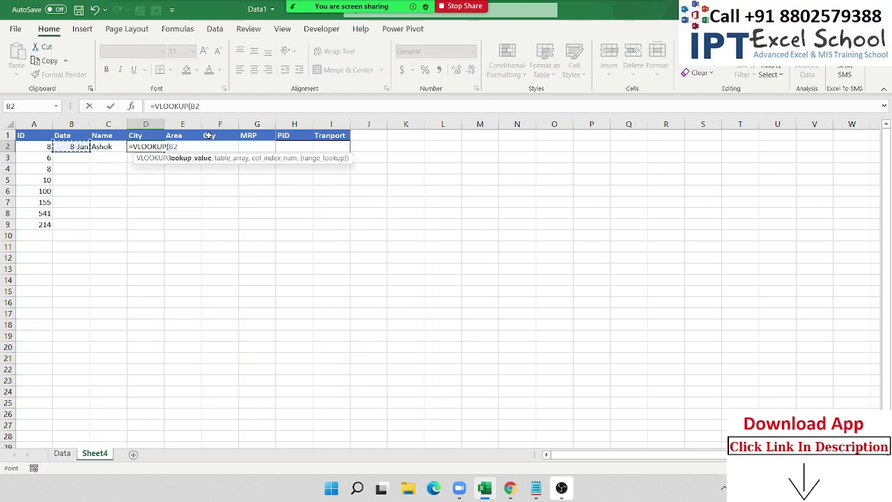
key(Left)
text(,)
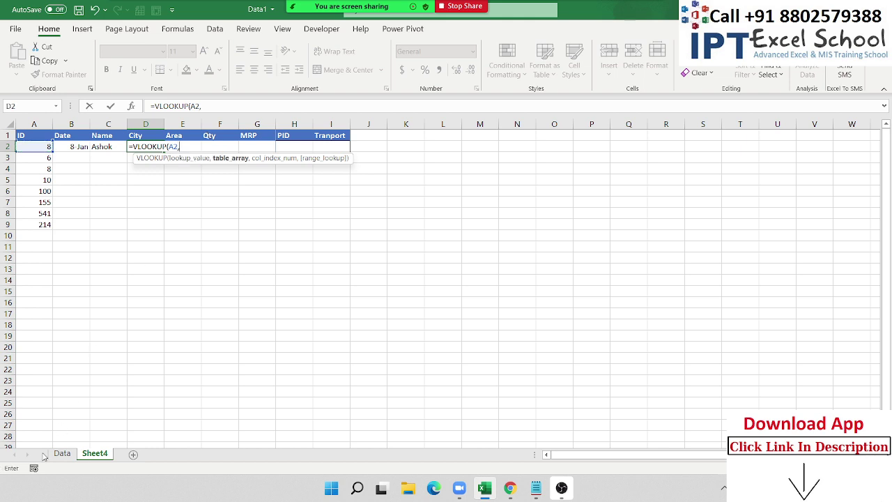
click(57, 453)
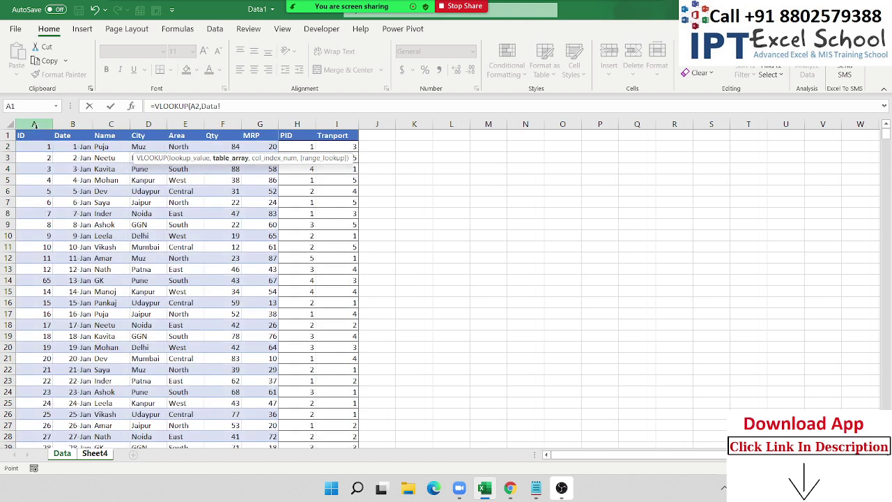
drag(35, 127, 337, 133)
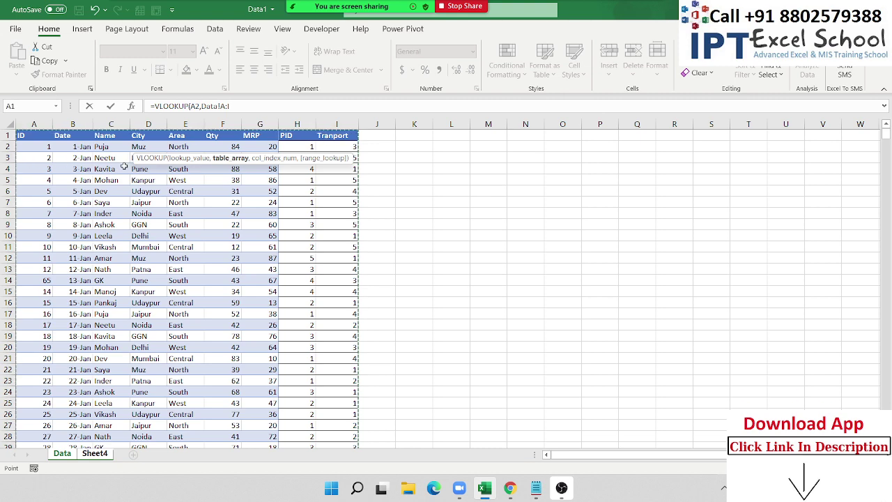
text(,4,0)
key(Return)
key(Up)
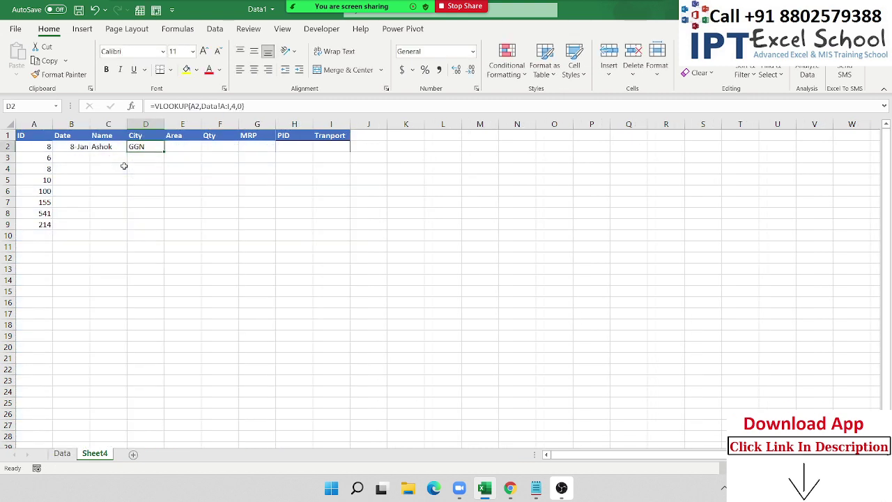
Step: Enter a VLOOKUP on Data!A:I column 5 in E2 to return the area South
key(Right)
text(=vl)
key(Tab)
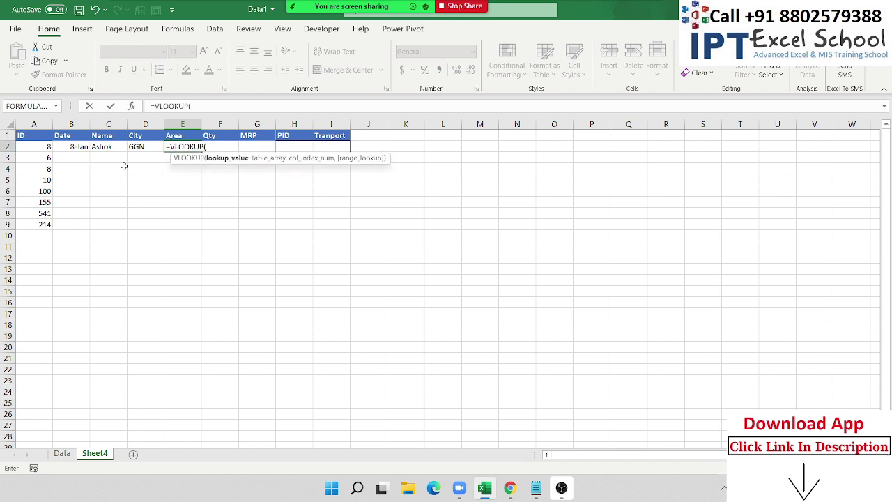
key(Left)
key(Left)
key(Left)
key(Left)
text(,)
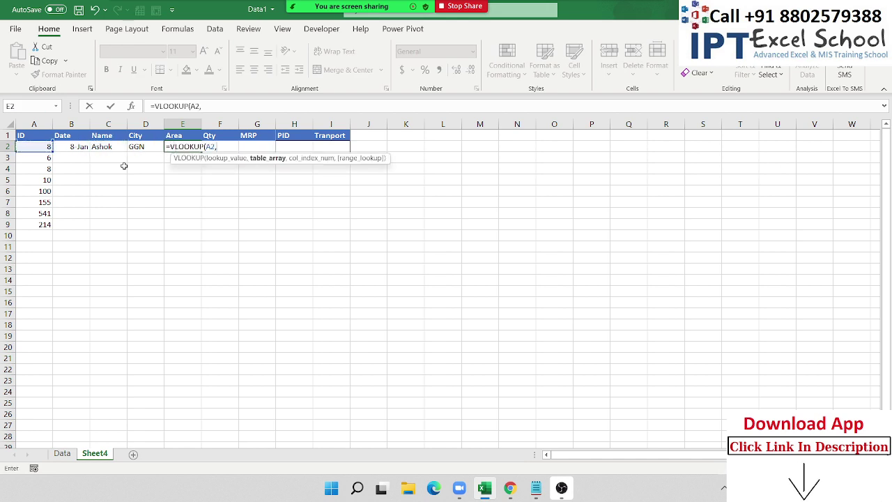
click(62, 453)
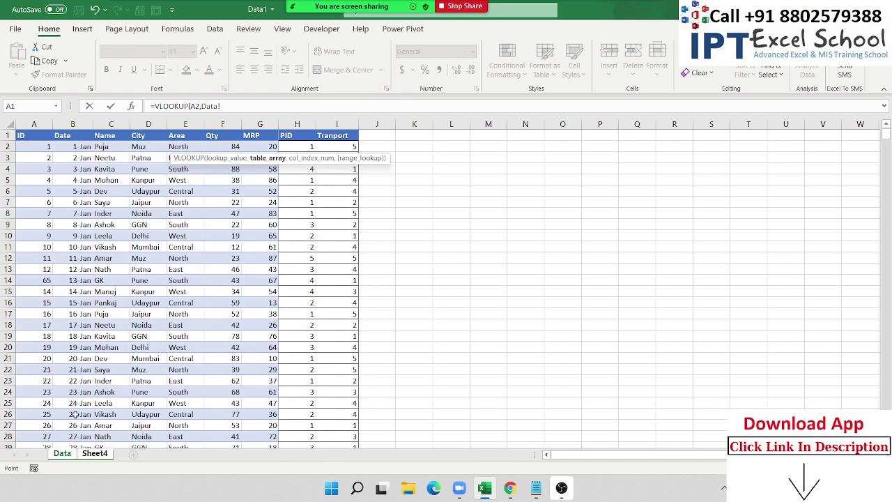
drag(33, 124, 336, 120)
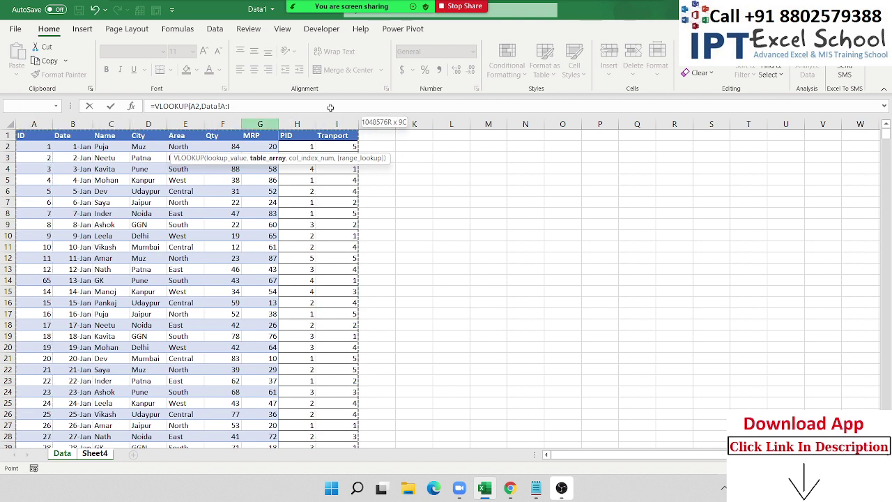
text(,)
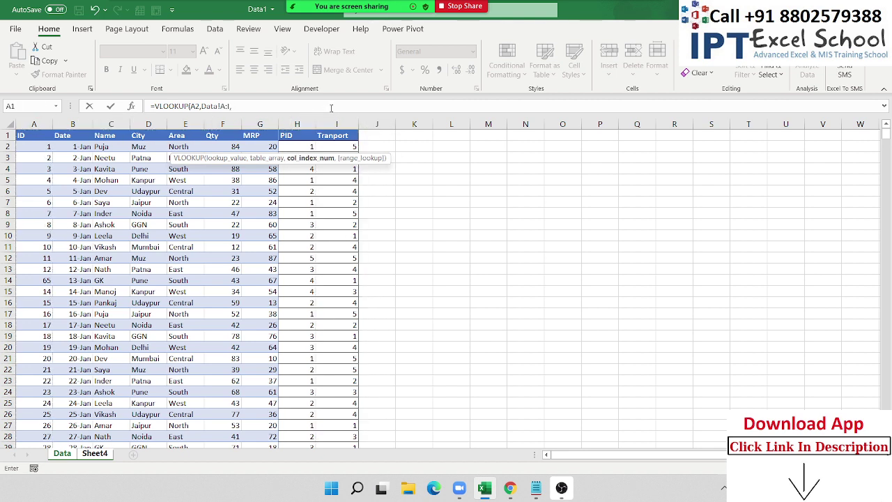
text(,0)
key(Return)
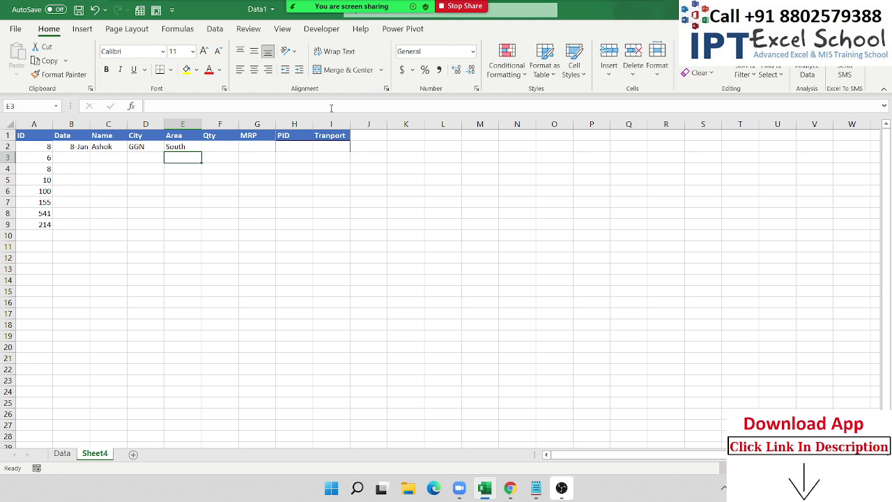
key(Up)
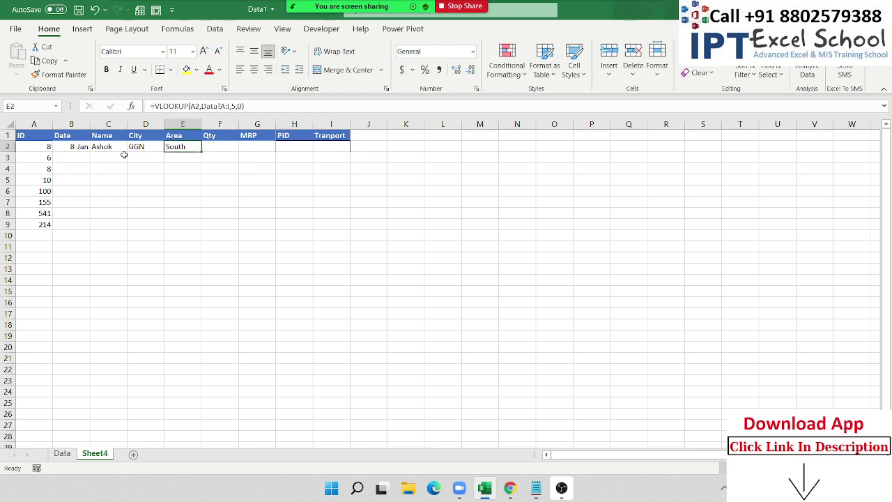
Step: Change E2's formula to =VLOOKUP($A2,Data!$A:$I,5,0) with locked references
double_click(178, 145)
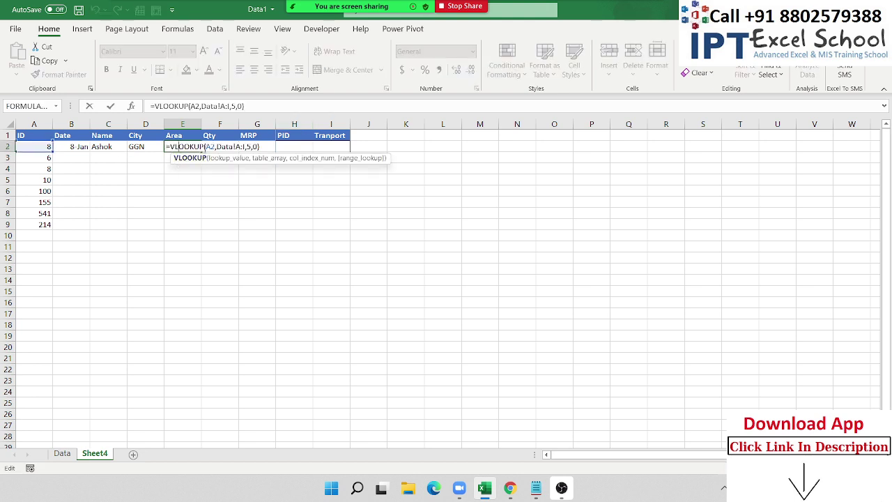
click(207, 147)
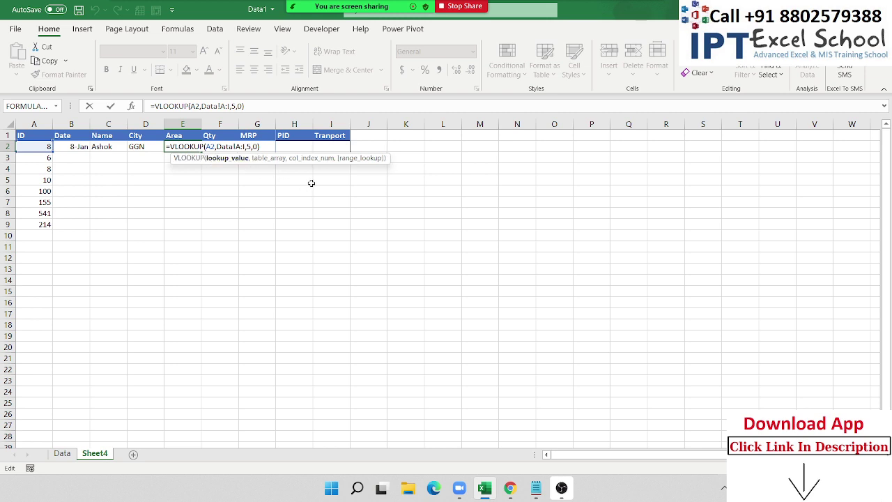
text($)
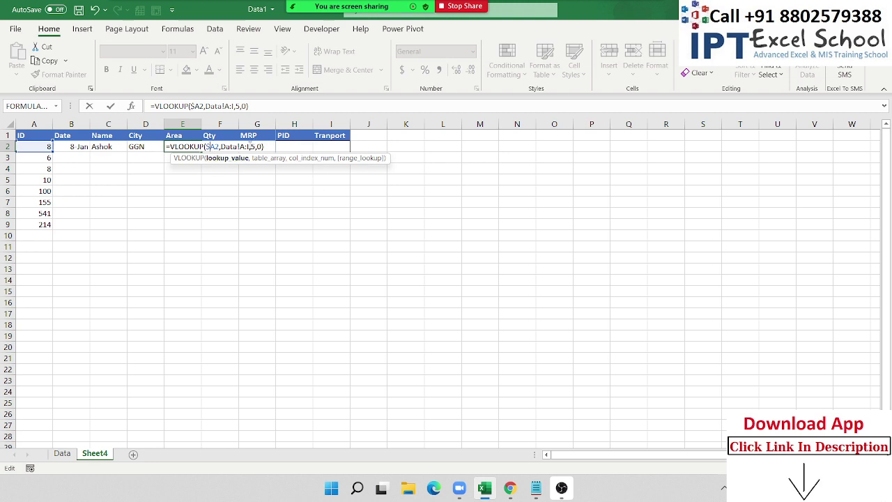
click(247, 146)
key(F4)
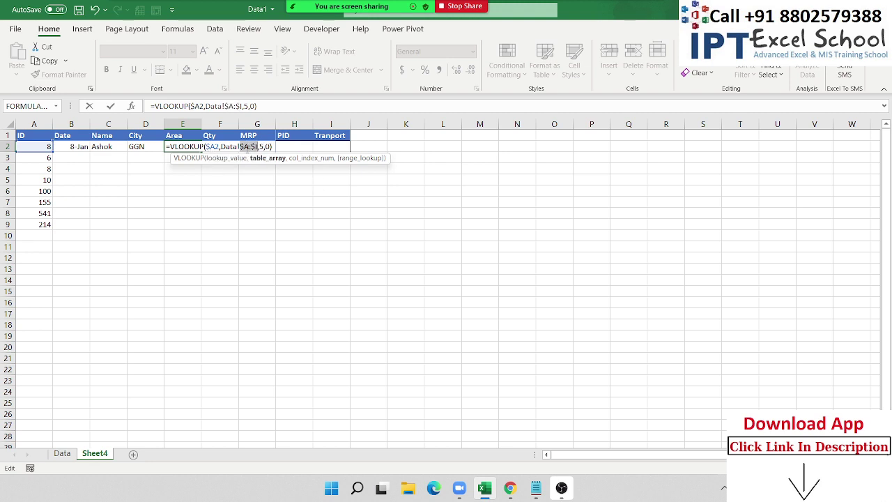
key(Return)
Step: Fill E2's formula across F2:I2 and check the copied formula in F2
click(183, 146)
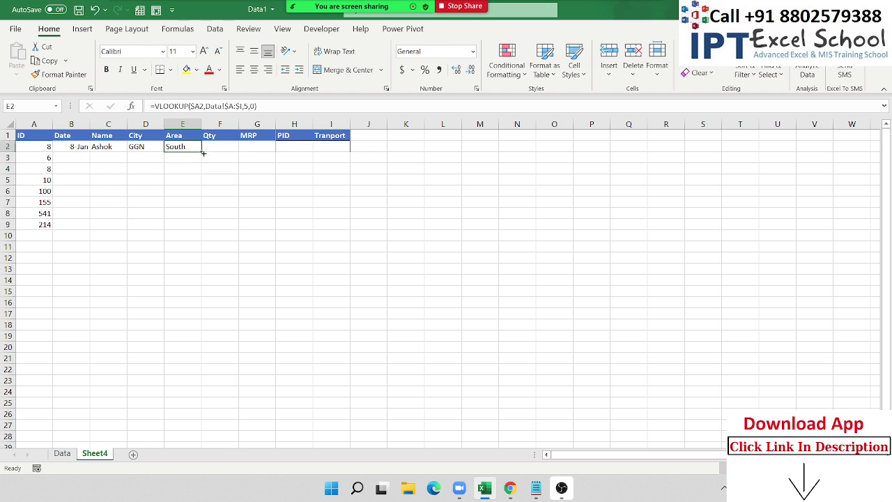
drag(202, 152, 350, 150)
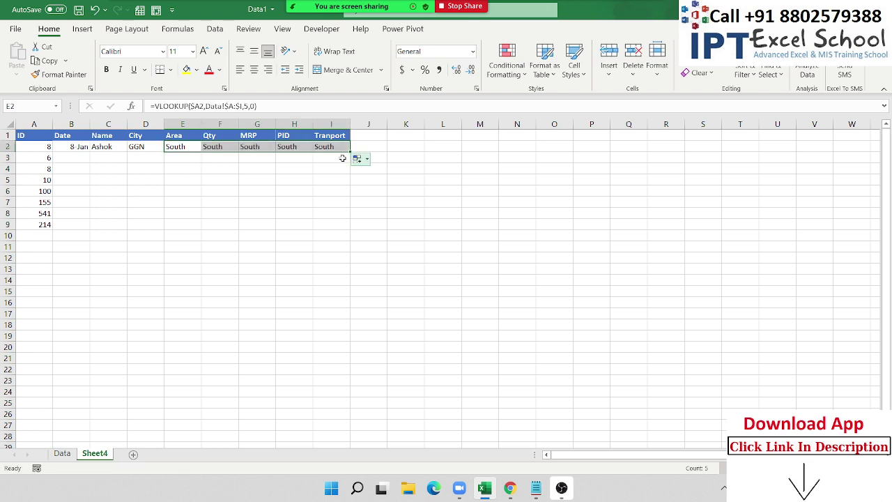
click(184, 148)
click(221, 147)
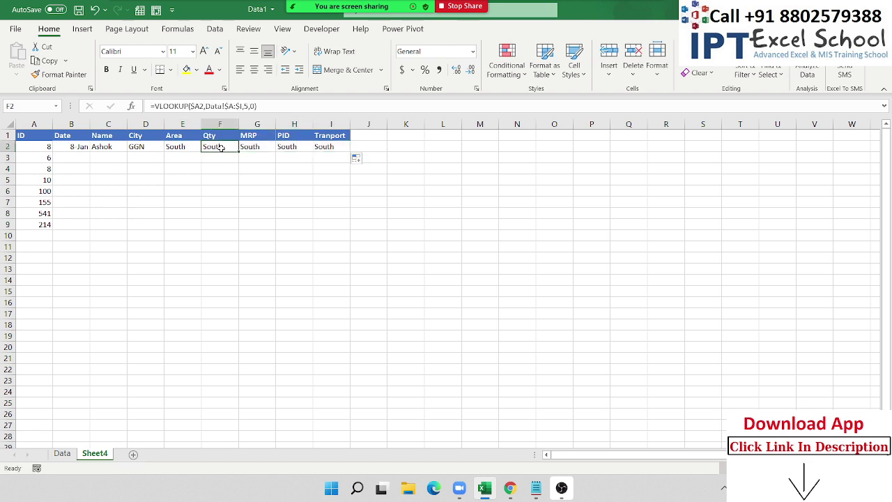
double_click(220, 148)
key(Escape)
Step: Change the VLOOKUP column index in F2 to 6 and in G2 to 7, giving Qty 22 and MRP 60
double_click(211, 146)
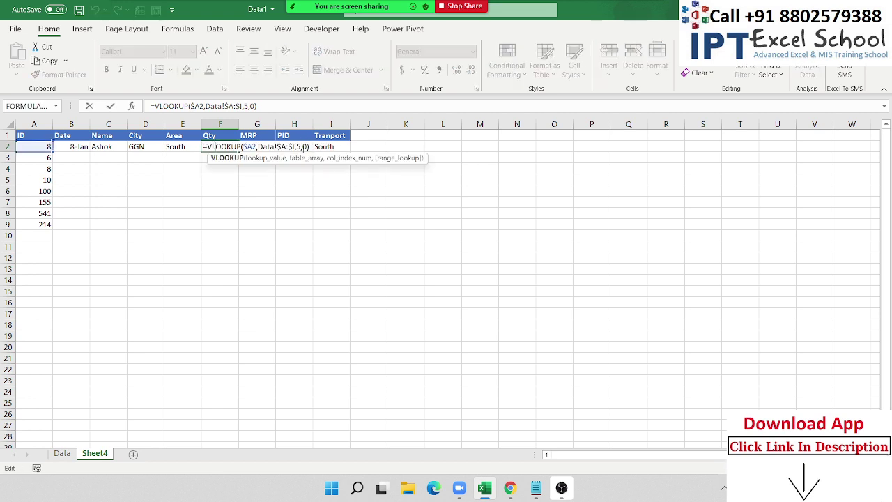
click(345, 158)
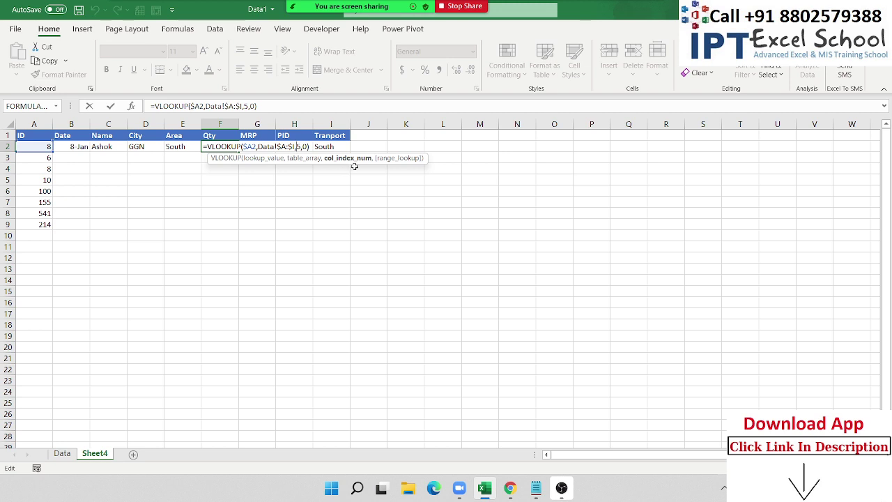
text(6)
key(Return)
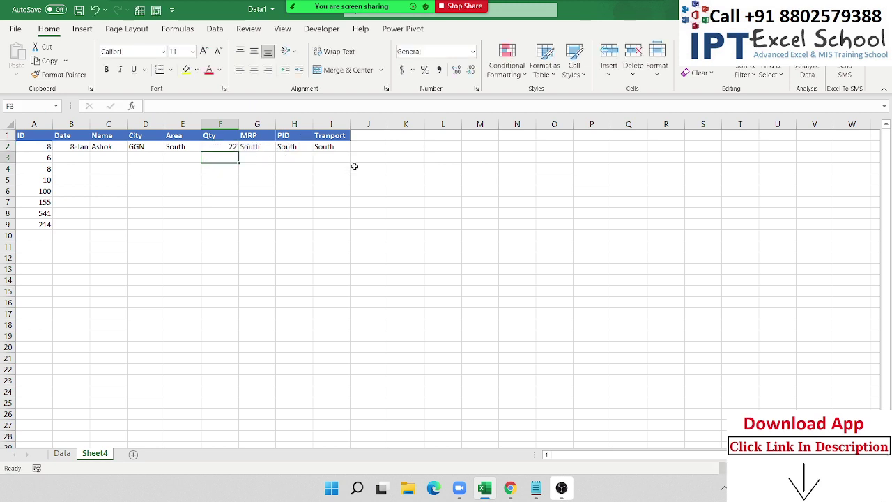
key(Up)
key(Right)
key(F2)
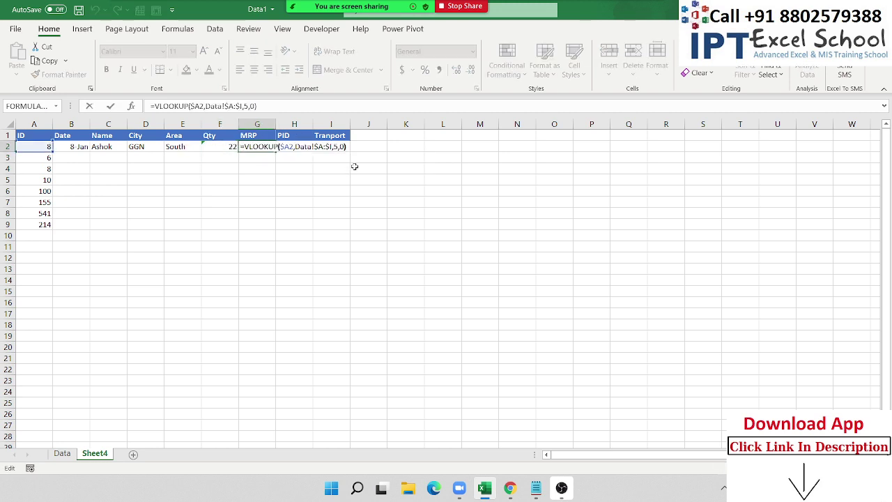
key(Left)
key(Left)
key(Left)
key(BackSpace)
text(7)
key(Return)
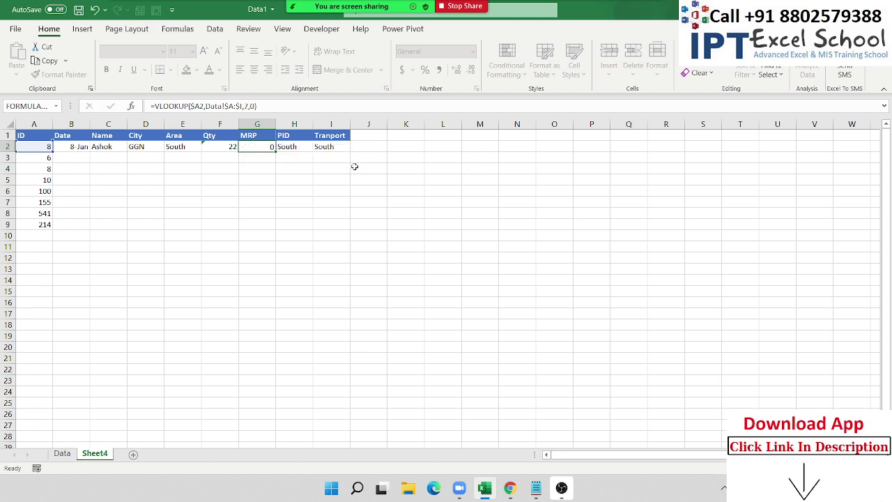
Step: Change the column index in H2 to 8 and in I2 to 9, giving PID 3 and Tranport 1
key(Up)
key(Right)
key(F2)
key(Left)
key(Left)
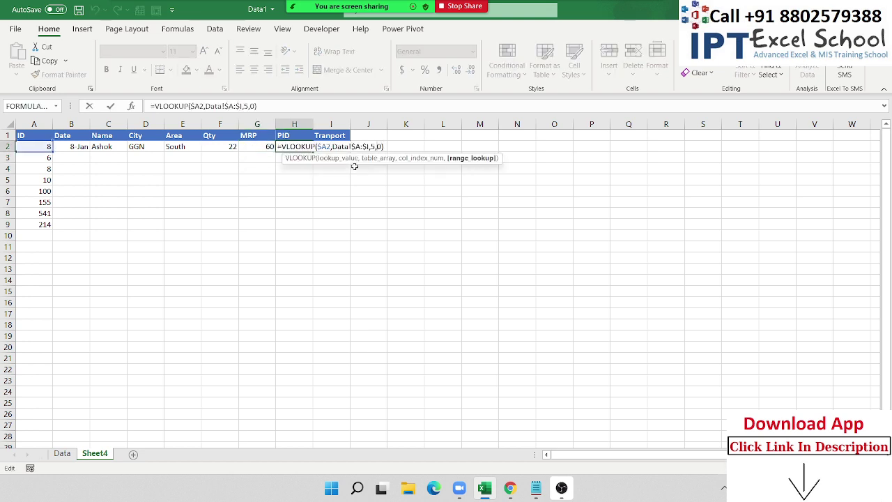
key(Left)
key(BackSpace)
text(8)
key(Return)
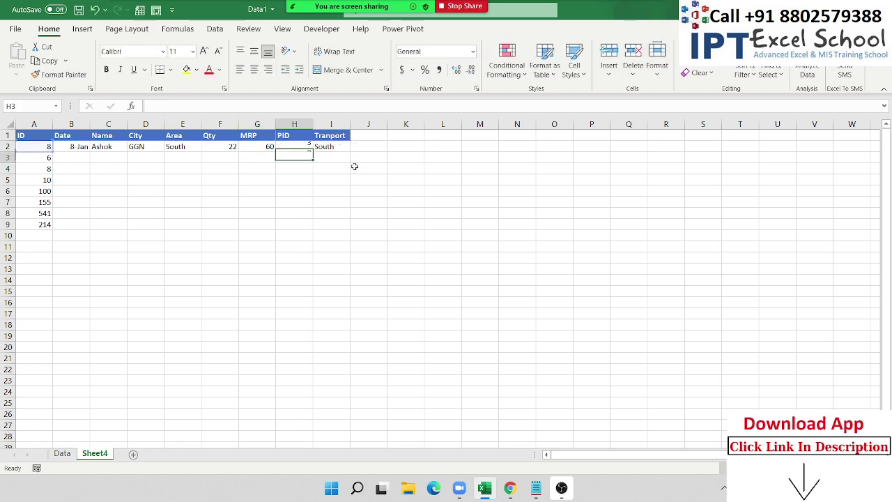
key(Up)
key(Right)
key(F2)
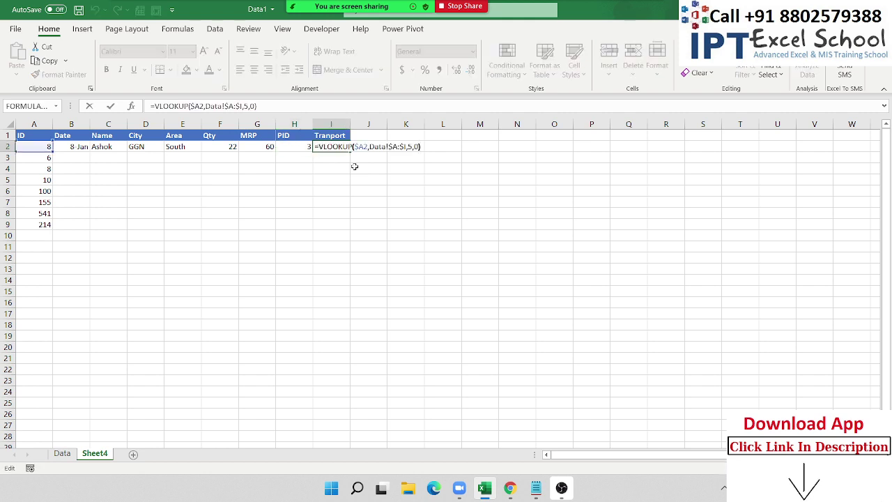
key(Left)
key(Left)
key(Left)
key(BackSpace)
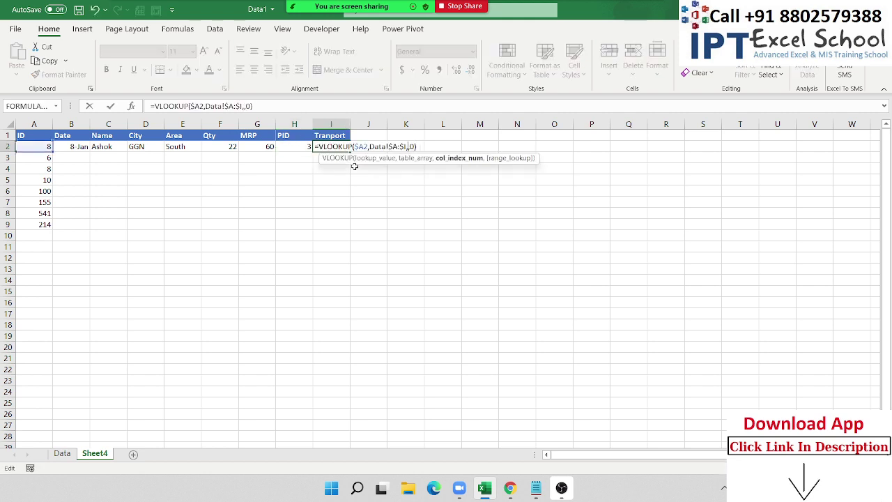
text(9)
key(Return)
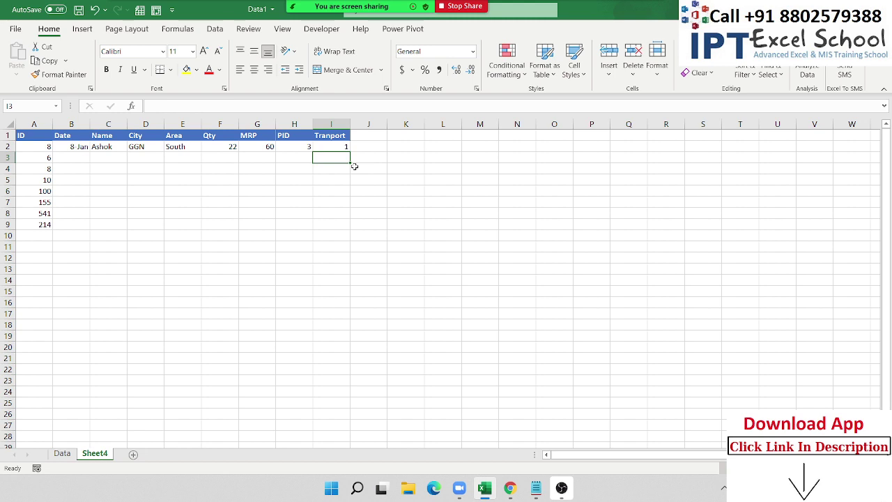
key(Up)
key(Left)
key(Left)
key(Left)
key(Left)
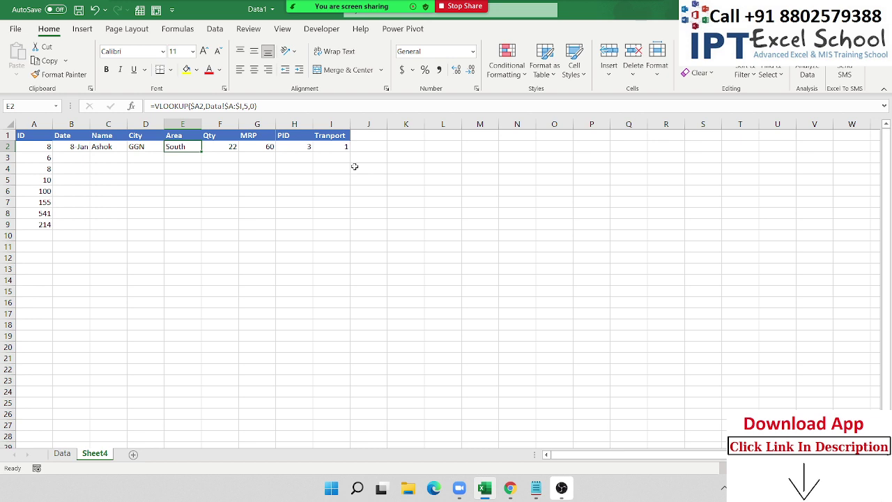
key(Up)
key(Left)
key(Left)
key(Left)
key(Left)
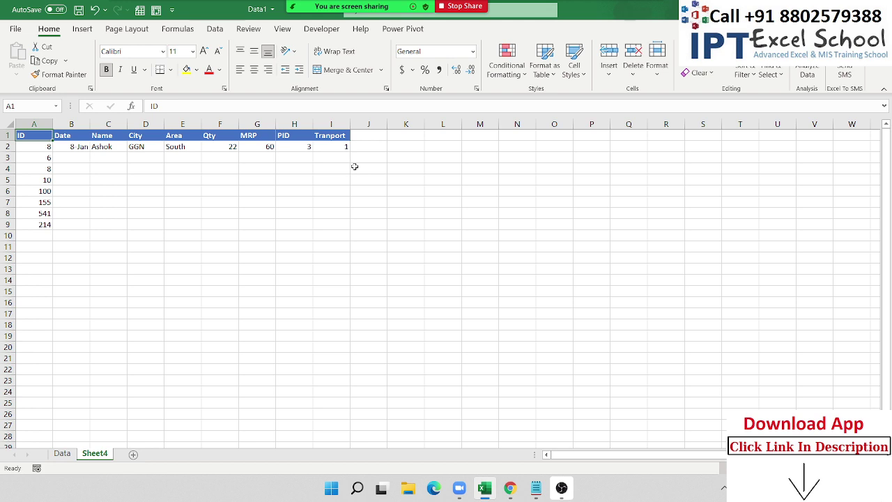
Step: Insert a blank row above the headers and number B1:I1 from 2 to 9
key(shift+space)
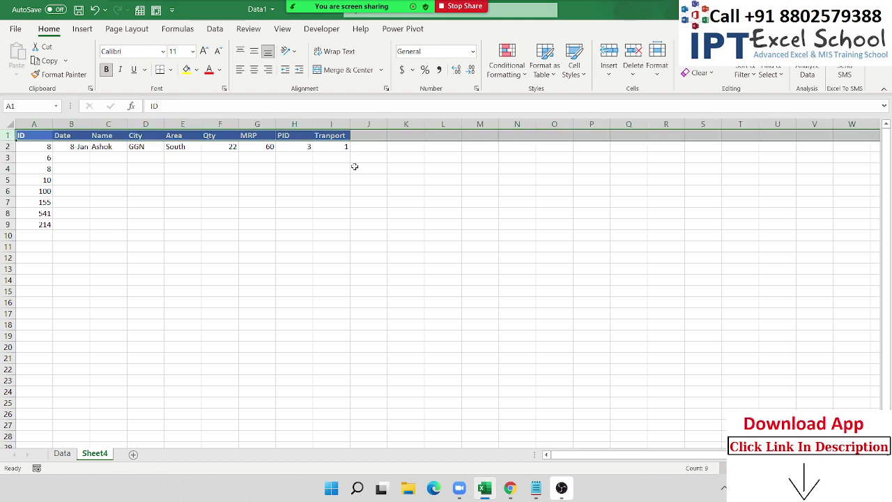
key(ctrl+shift+plus)
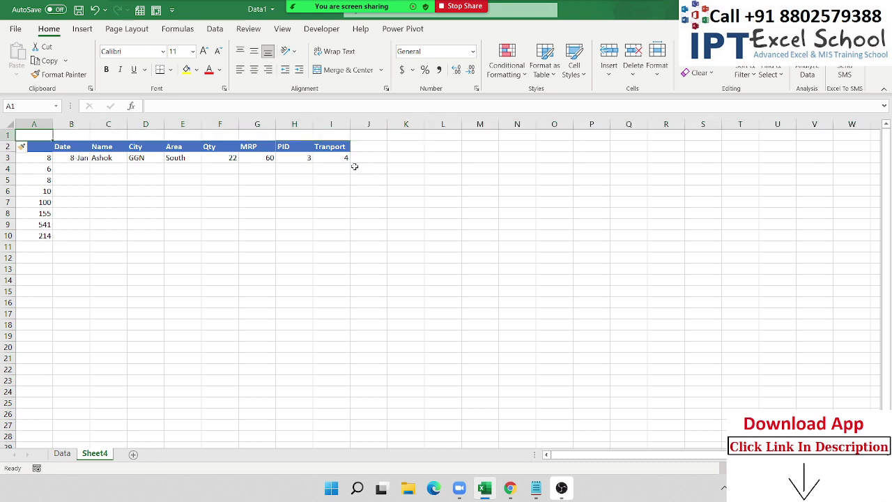
key(Right)
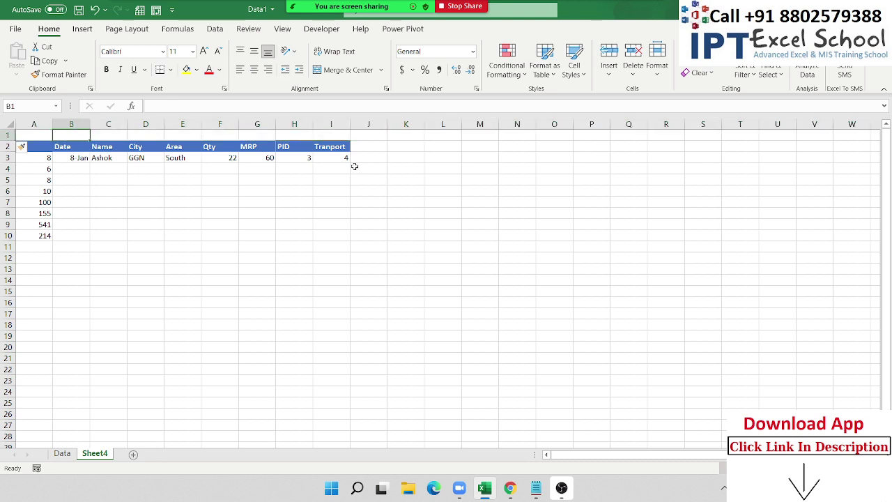
text(2)
key(Tab)
text(3)
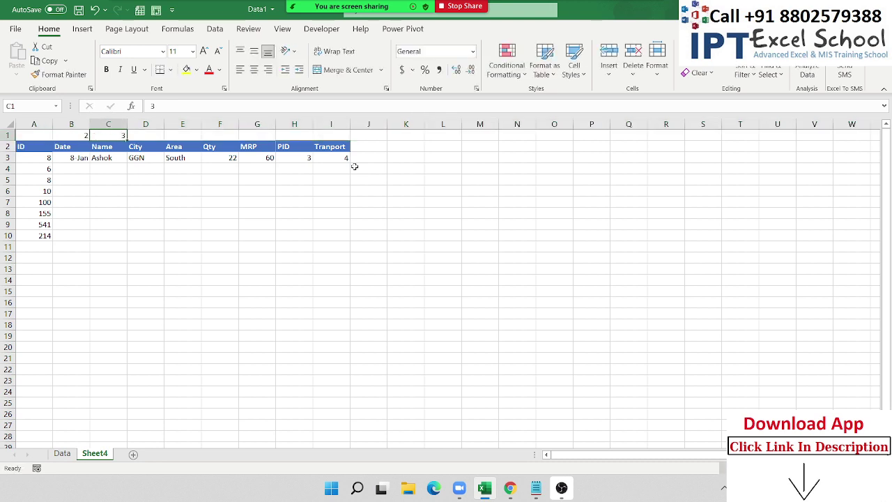
key(Tab)
text(4	5	6	)
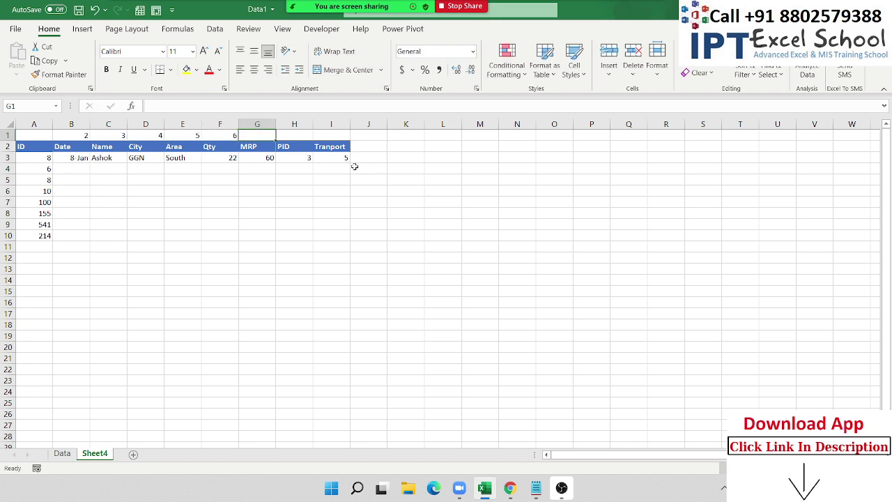
text(7	8)
key(Tab)
text(9)
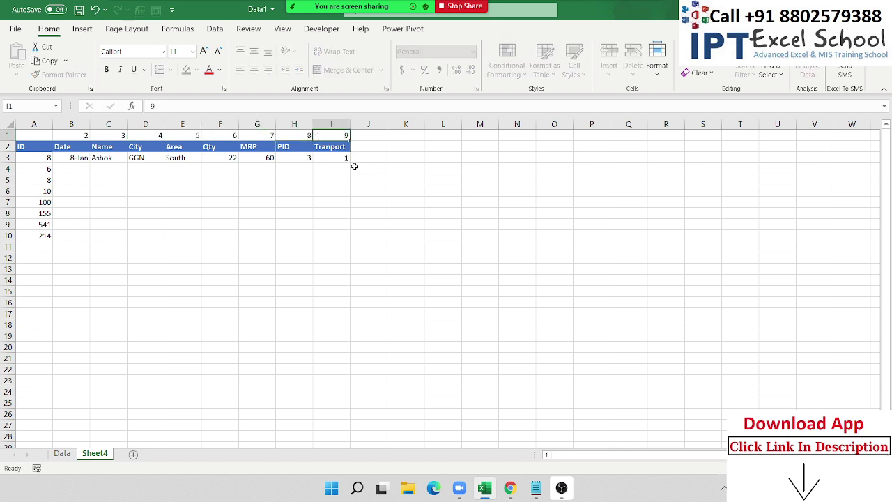
key(Return)
Step: Start =VLOOKUP(A4, in B4 to look up ID 6
key(Left)
key(Left)
key(Left)
key(Left)
key(Down)
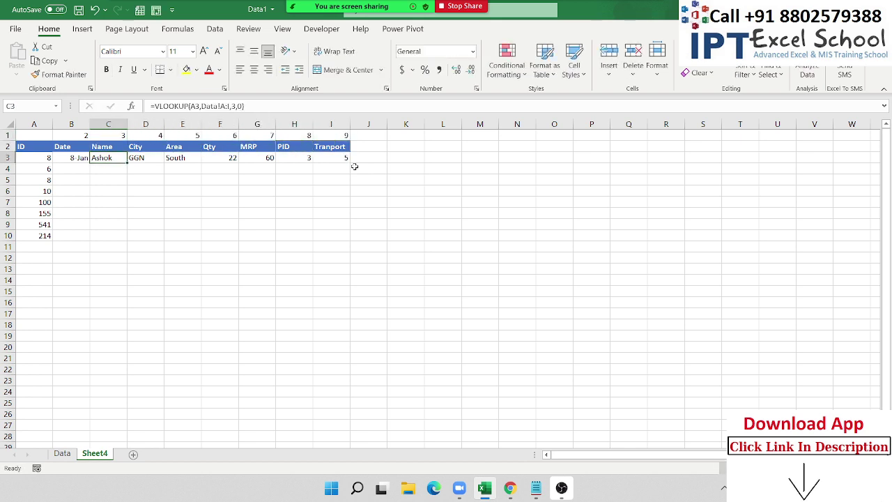
key(Down)
key(Left)
text(=vl)
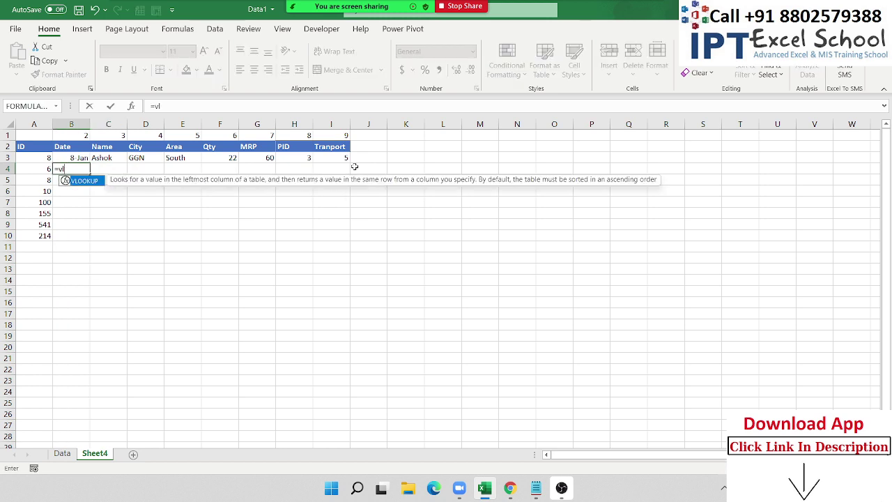
key(Tab)
key(Left)
text(,)
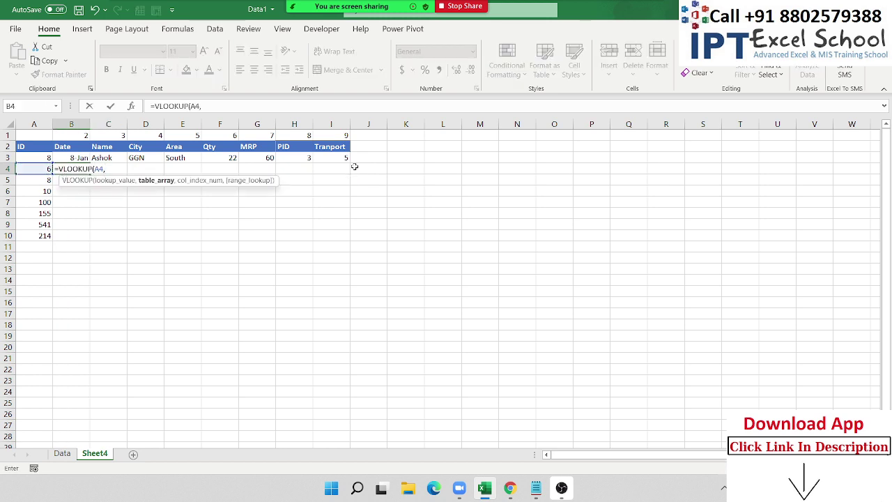
Step: Finish B4 as =VLOOKUP(A4,Data!A:I,Sheet4!B1,0), returning 43836 for ID 6
click(62, 453)
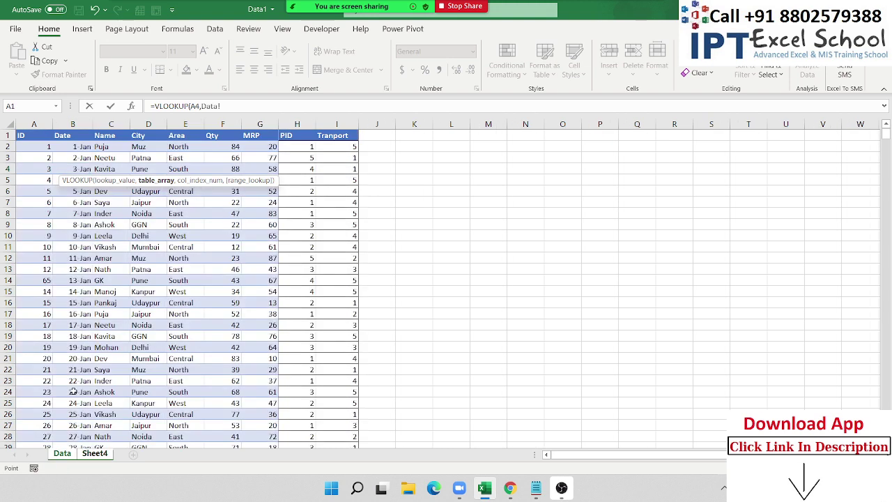
drag(34, 120, 344, 120)
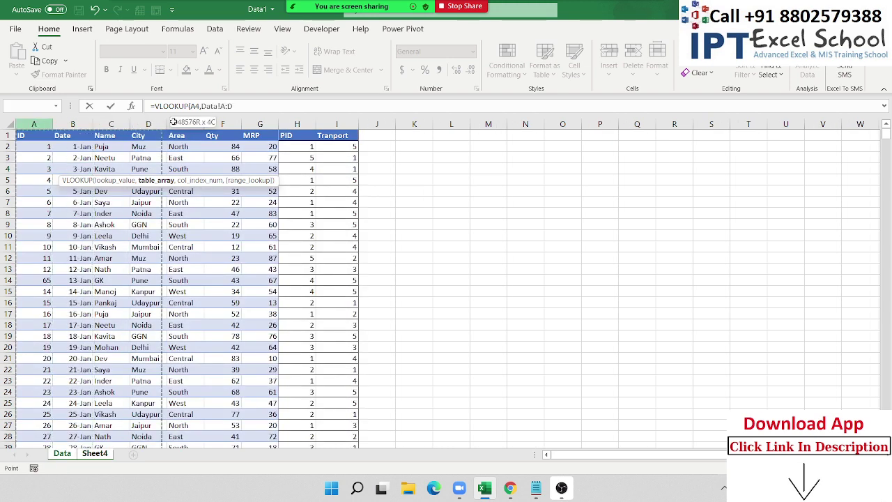
text(,)
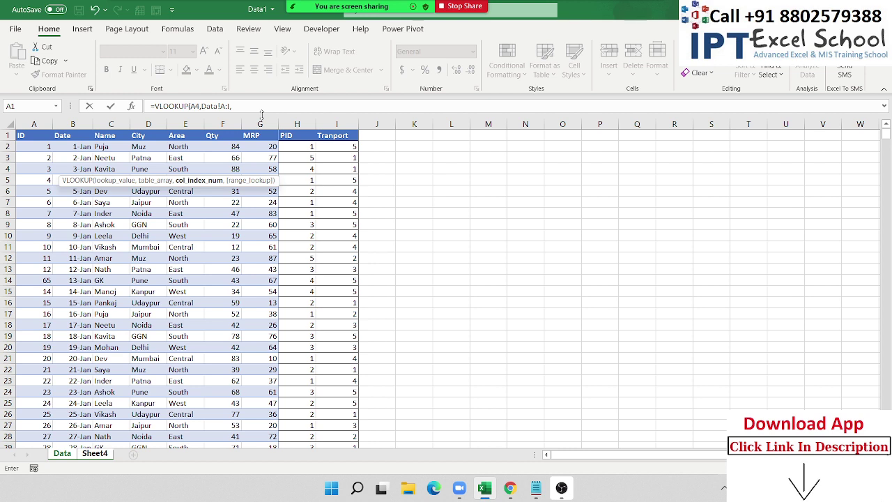
click(93, 455)
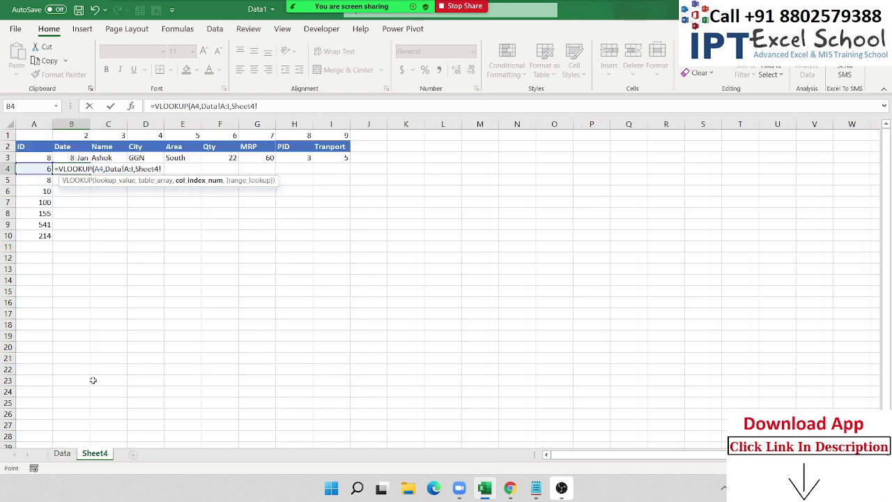
click(81, 135)
text(,0))
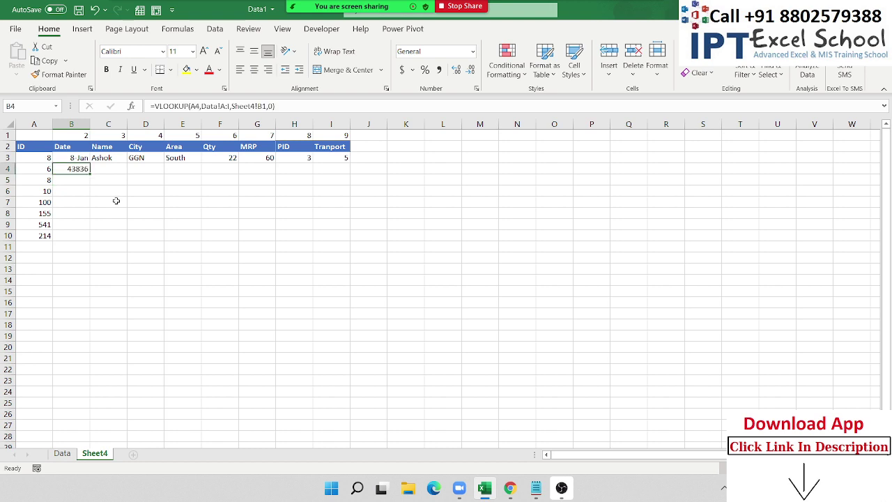
Step: Lock B4's references to =VLOOKUP($A4,Data!$A:$I,Sheet4!B$1,0)
key(Left)
key(Left)
key(Left)
key(Left)
key(Left)
key(Left)
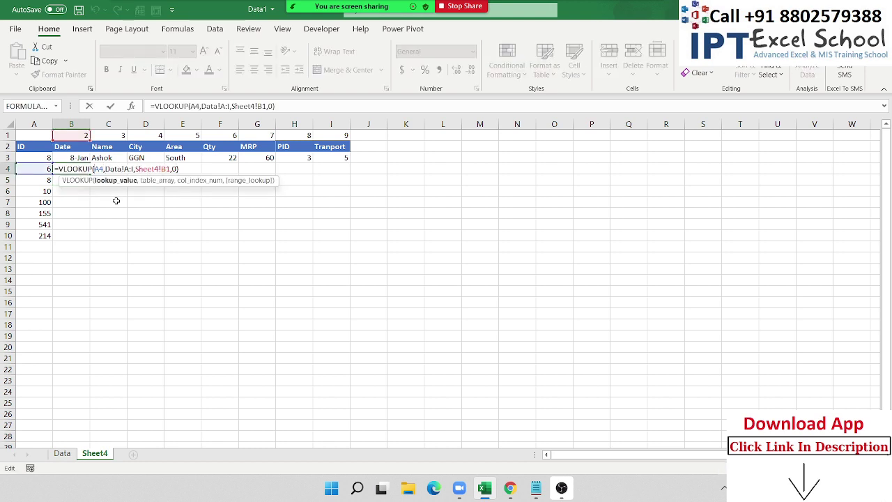
text($)
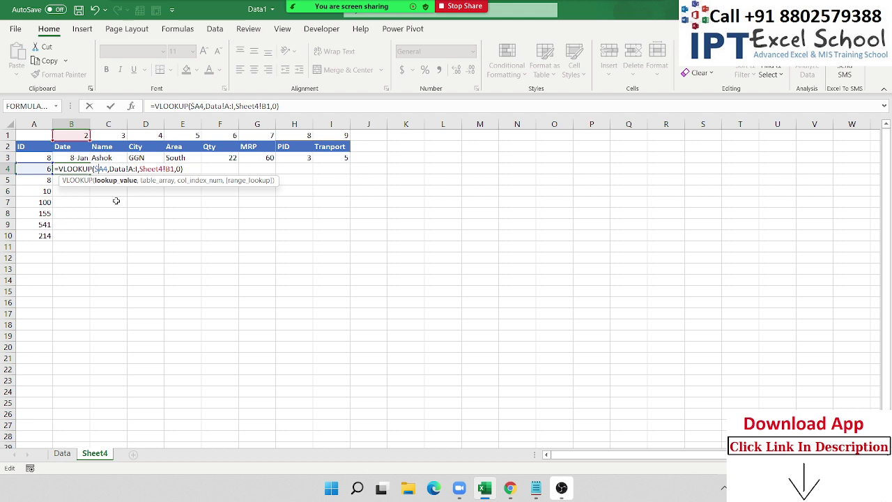
click(139, 168)
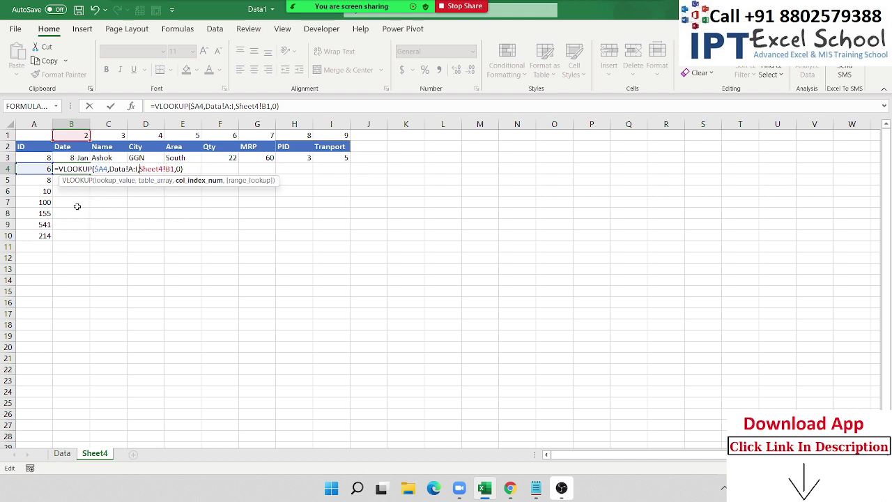
click(131, 169)
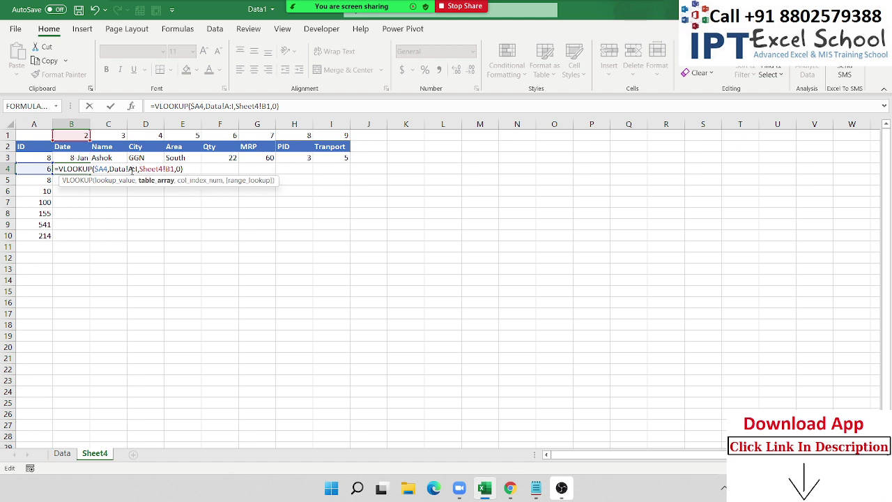
key(F4)
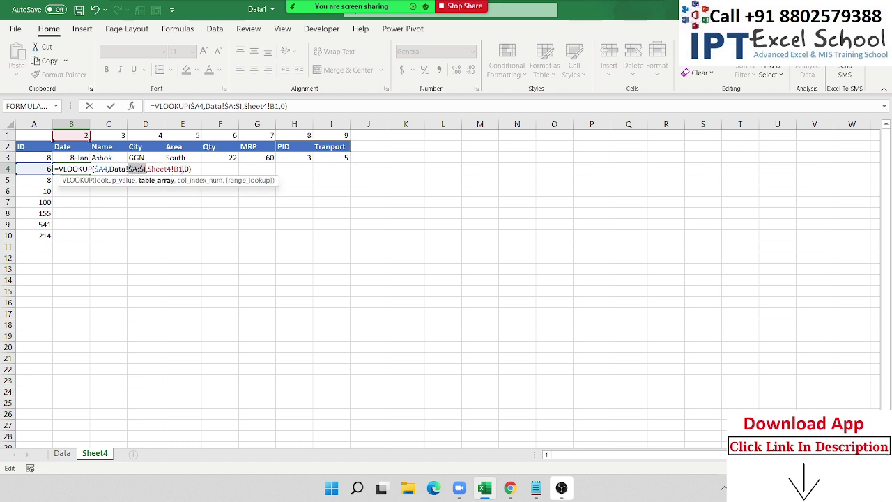
click(183, 168)
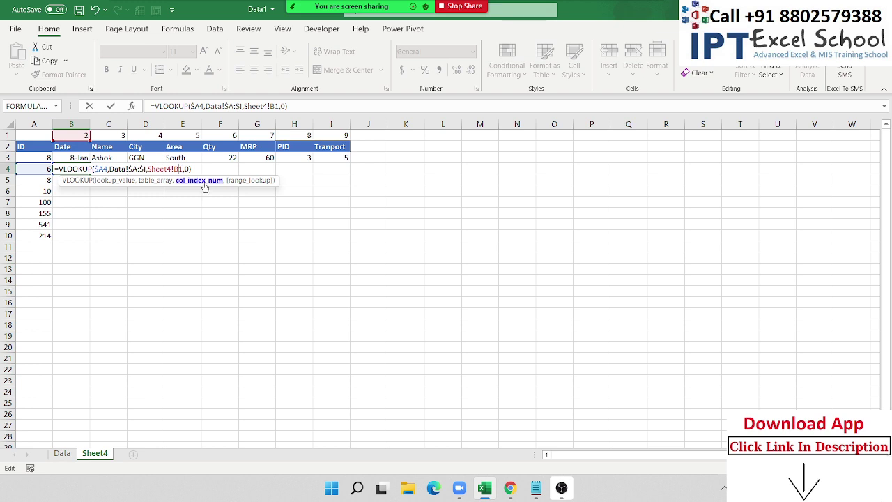
text($)
key(Return)
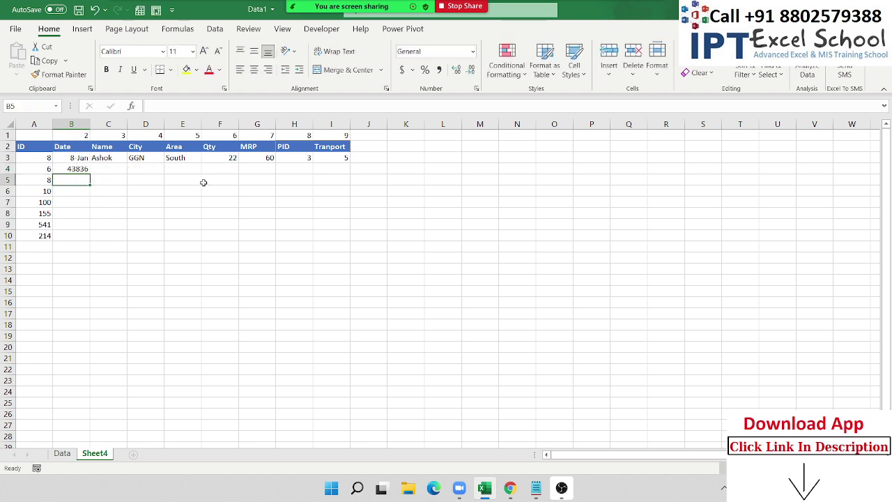
Step: Fill the B4 lookup across to I4, returning ID 6's record (Saya, Jaipur, North, 22, 24)
click(76, 171)
drag(90, 173, 342, 182)
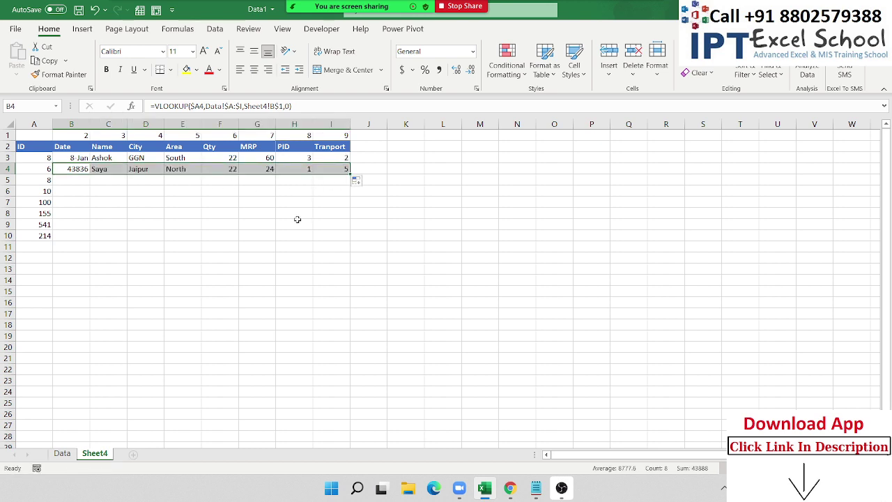
click(82, 174)
drag(77, 135, 335, 132)
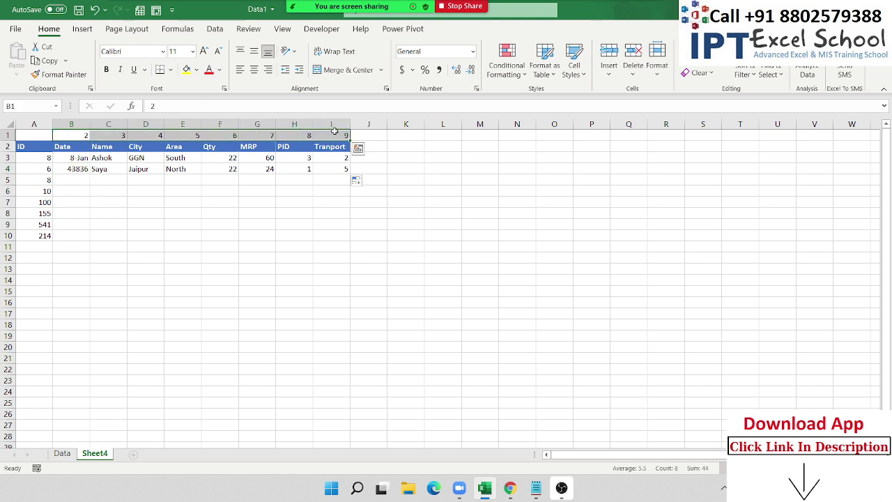
Step: Enter =COLUMN() in B5, which returns 2
click(63, 181)
text(=col)
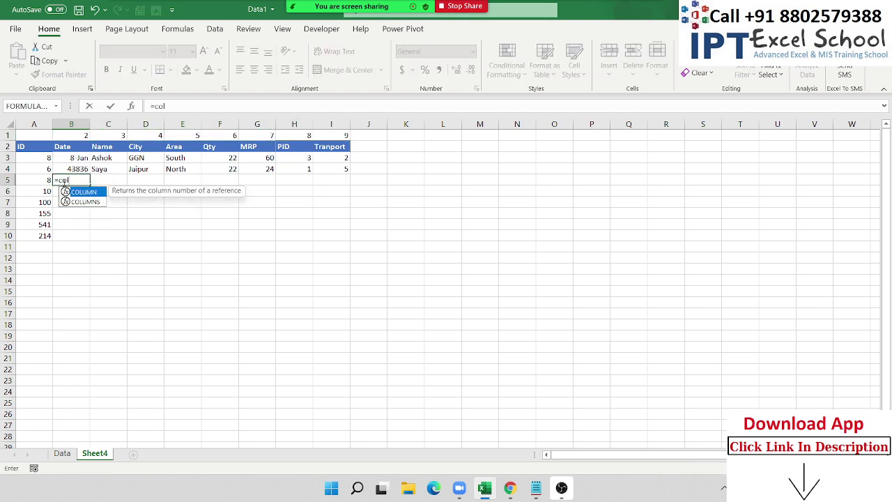
key(Tab)
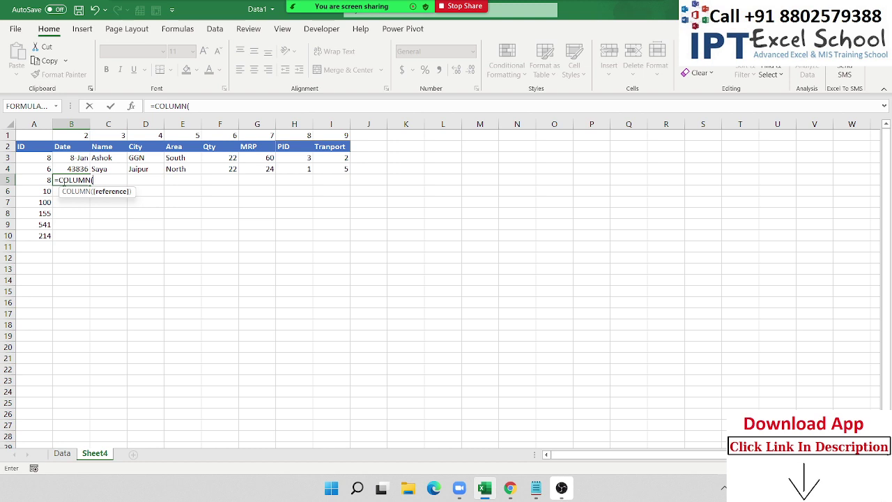
key(Return)
click(62, 181)
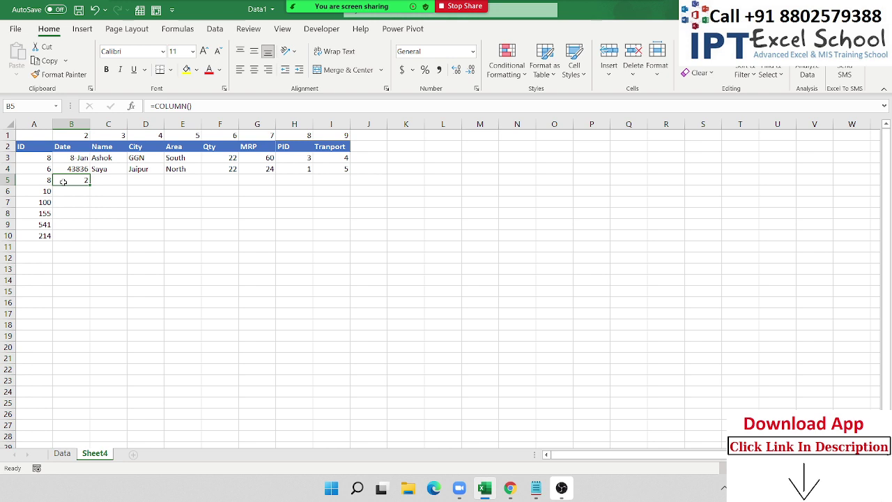
Step: Replace B5 with =VLOOKUP(A5,Data!A:I,COLUMN(Data!B2),0), returning 43838 for ID 8
key(Delete)
text(=)
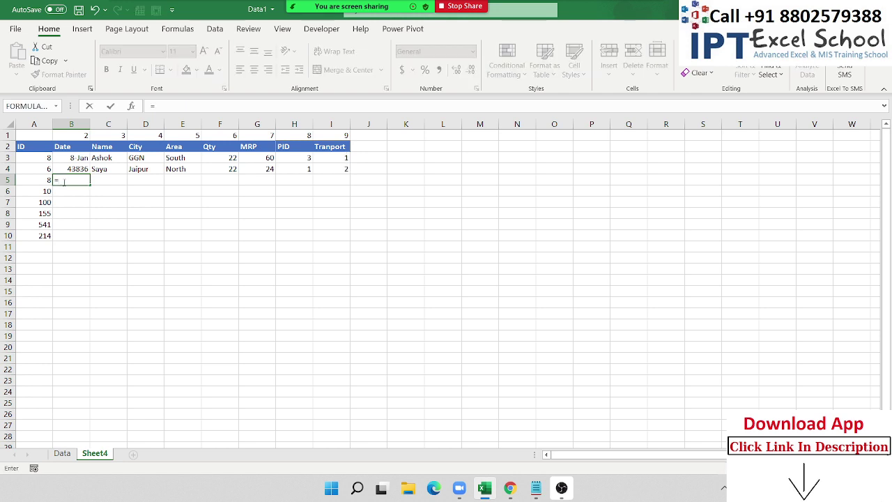
text(vl)
key(Tab)
key(Left)
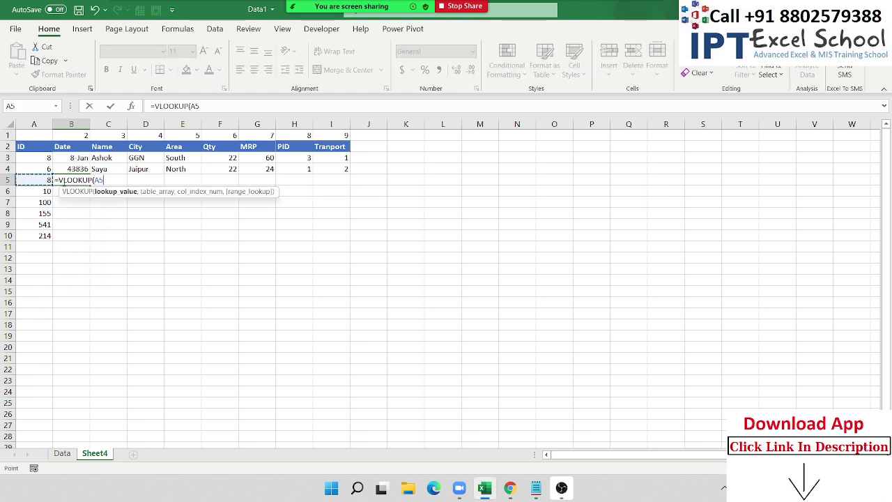
text(,)
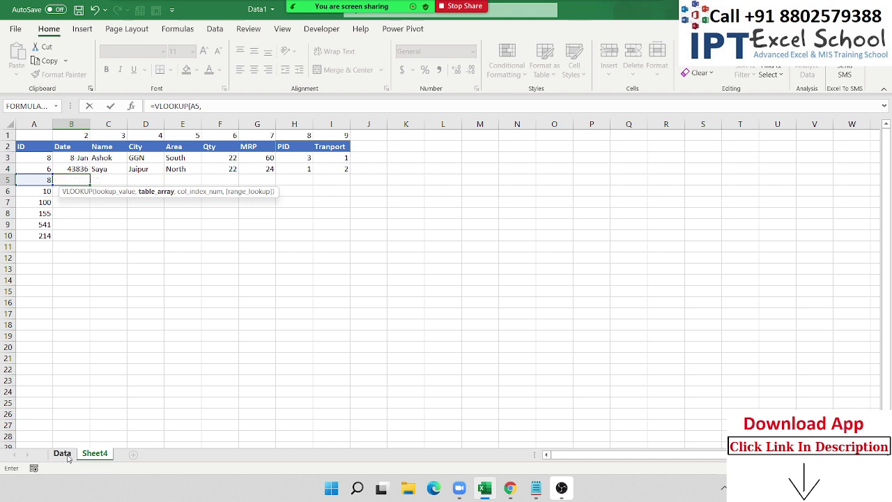
click(62, 454)
drag(48, 123, 325, 123)
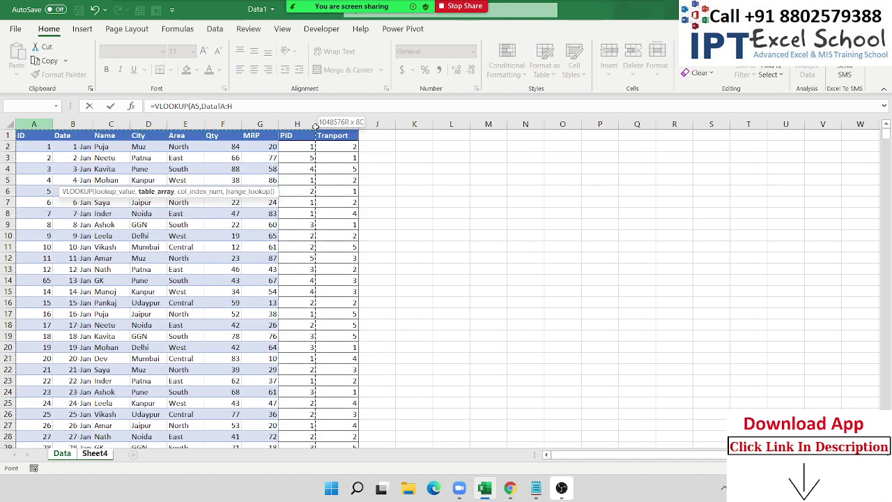
text(,)
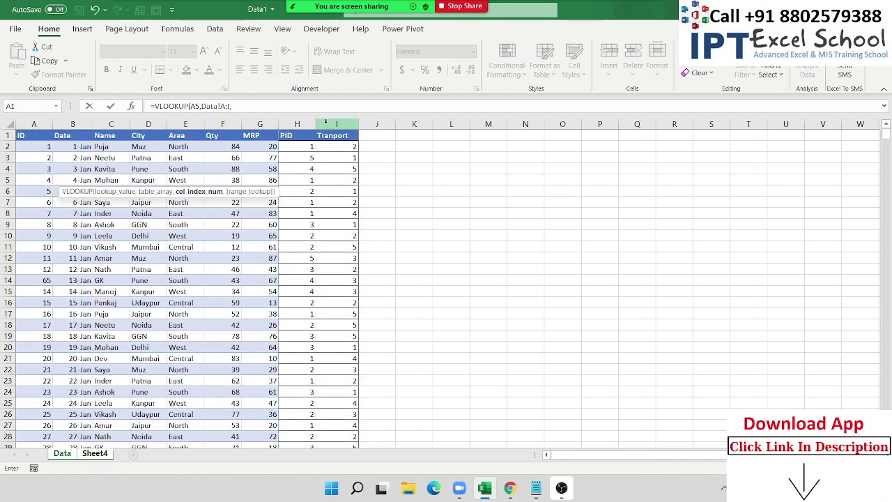
text(COLUMN)
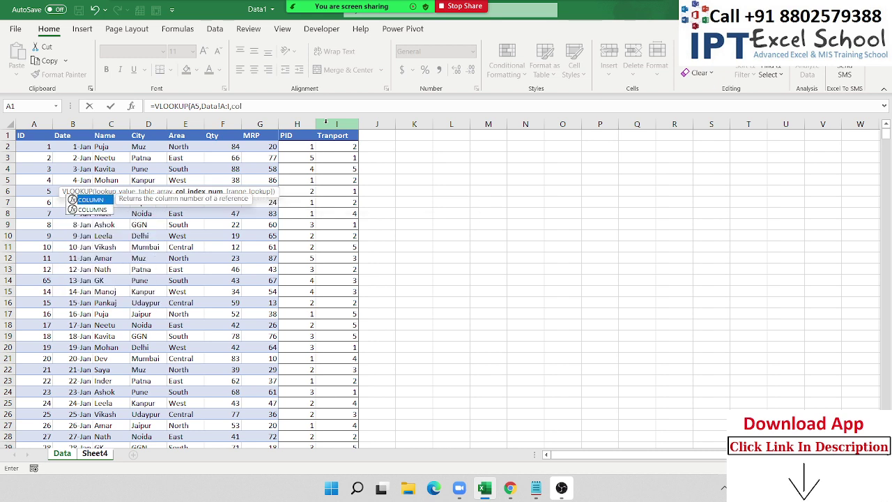
text(()
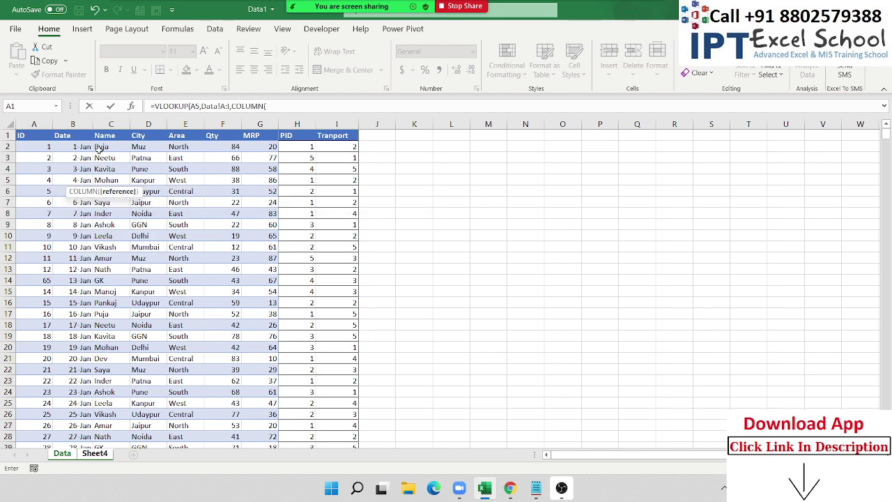
click(86, 149)
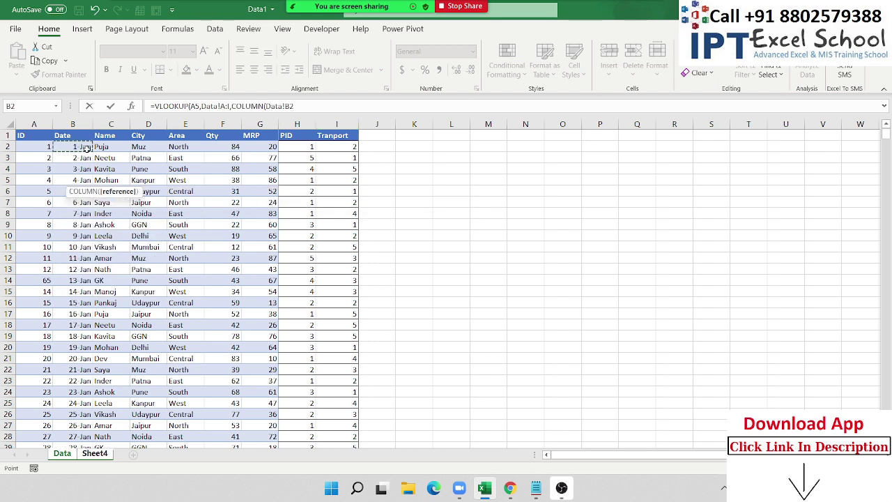
text(),0)
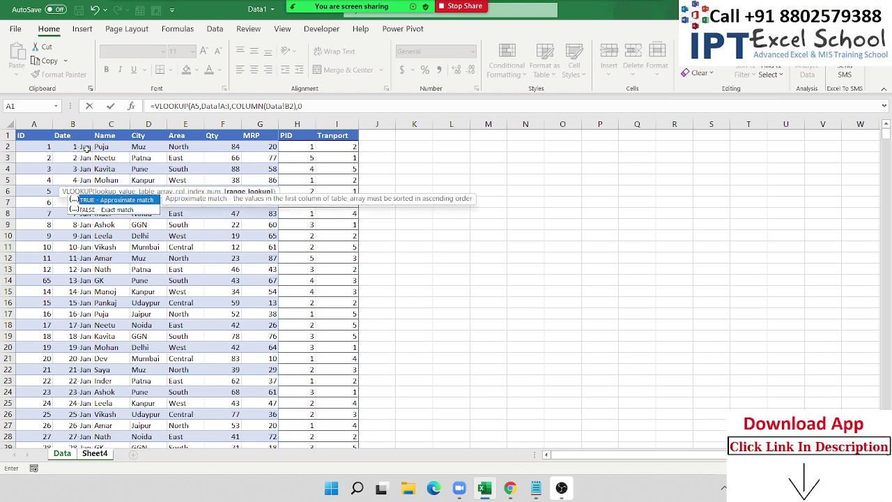
key(ctrl+Return)
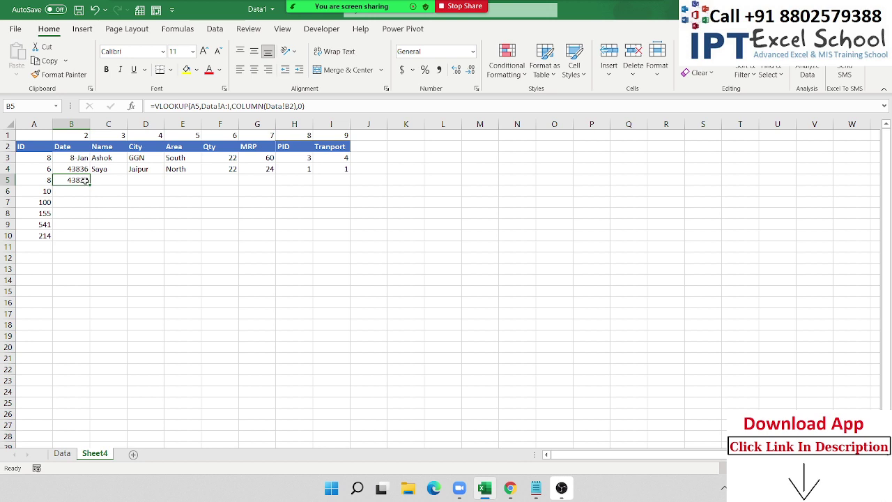
Step: Make B5's references absolute: $A5 and Data!$A:$I
double_click(84, 180)
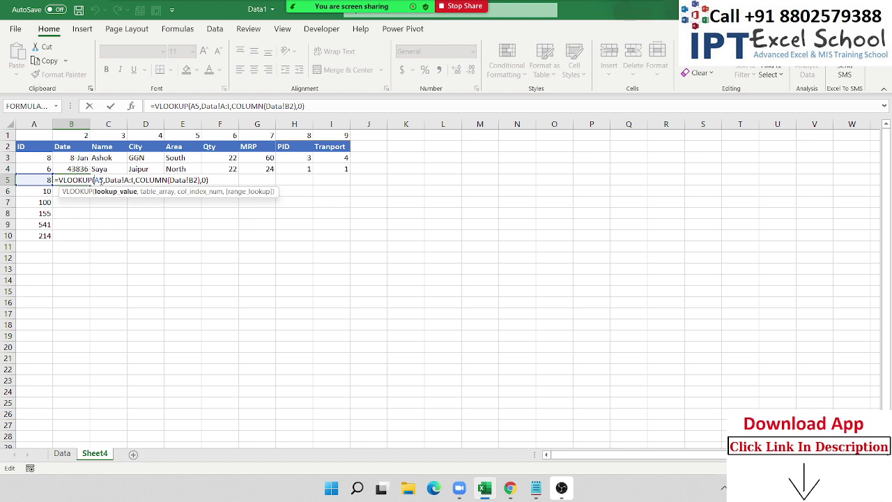
text($)
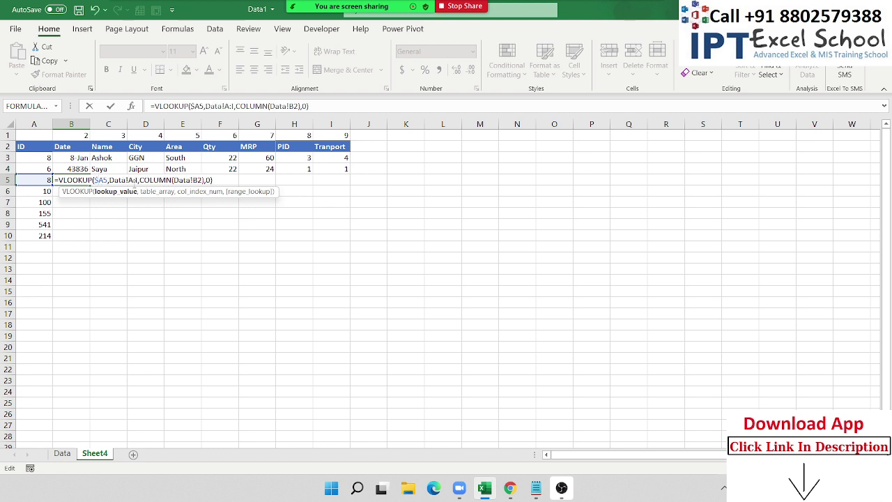
click(137, 180)
key(F4)
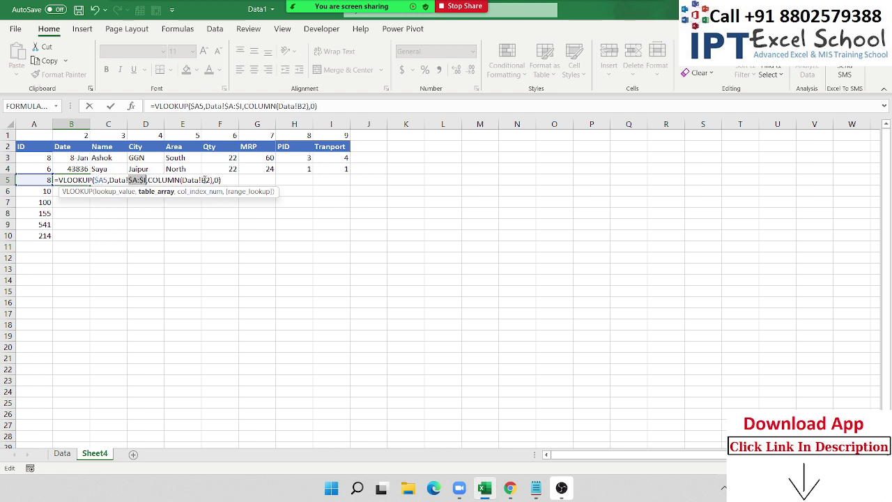
key(ctrl+Return)
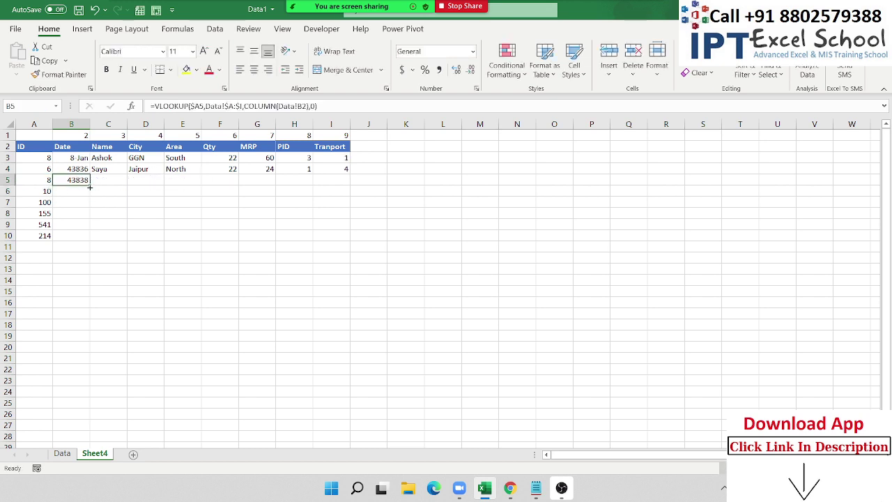
Step: Fill B5's lookup to I5 for Ashok, GGN, South, 22, 60, 3, 5, then verify the formula
drag(90, 184, 342, 189)
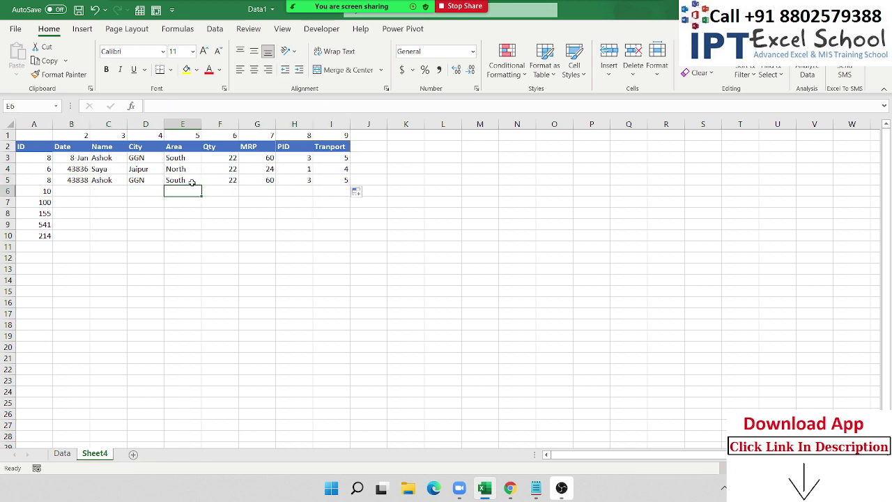
click(62, 453)
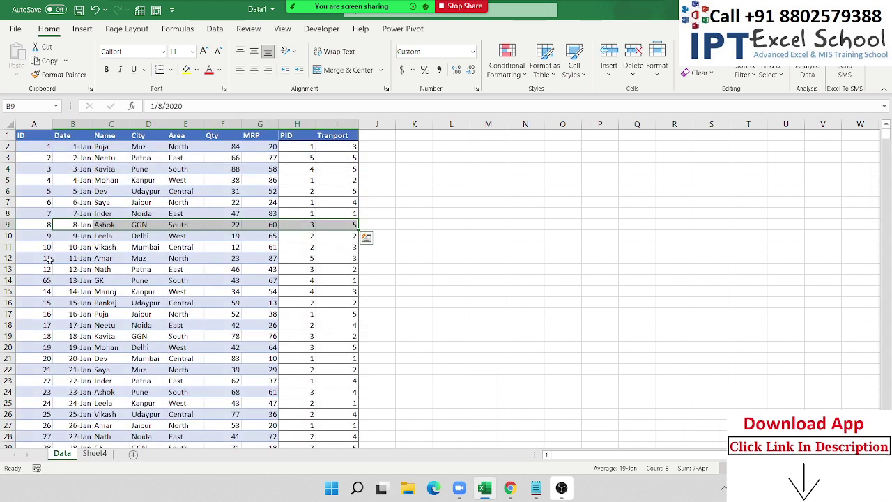
click(37, 136)
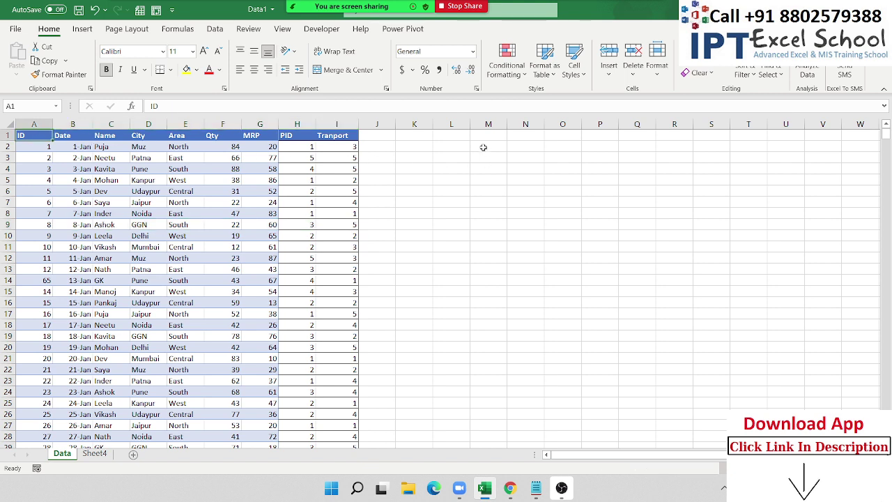
click(452, 138)
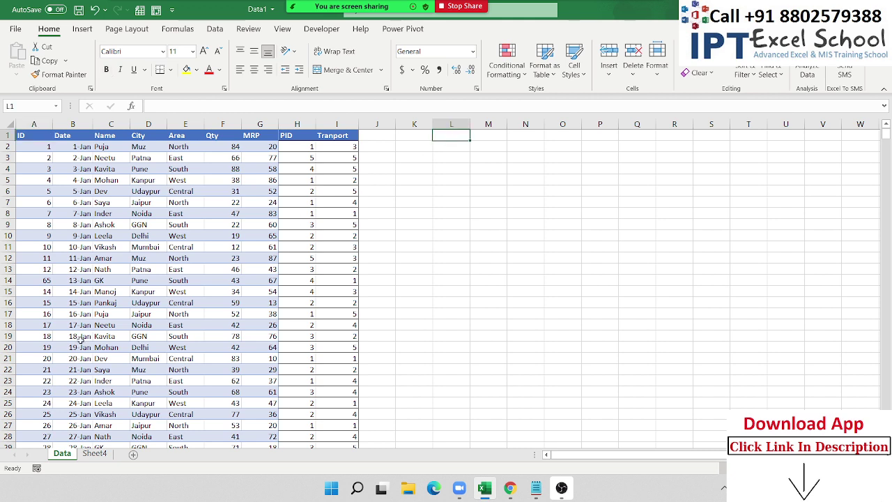
click(97, 454)
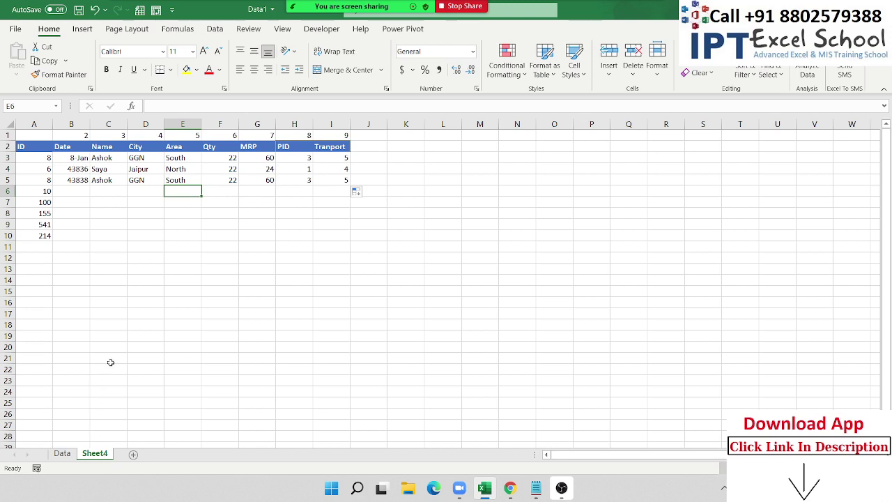
click(82, 180)
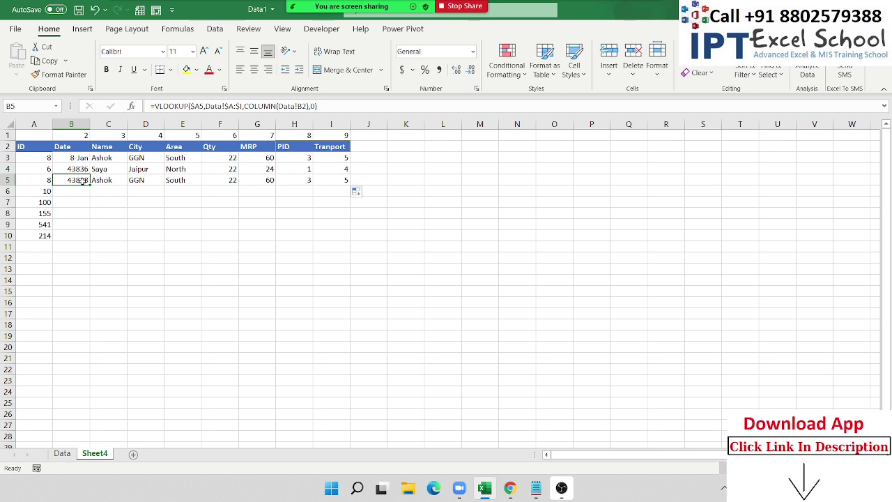
Step: Select B7:I7 and begin =VLOOKUP(A7,Data!A:I,{2 for ID 100
mouse_move(73, 202)
mouse_down()
mouse_move(357, 211)
mouse_move(346, 205)
mouse_up()
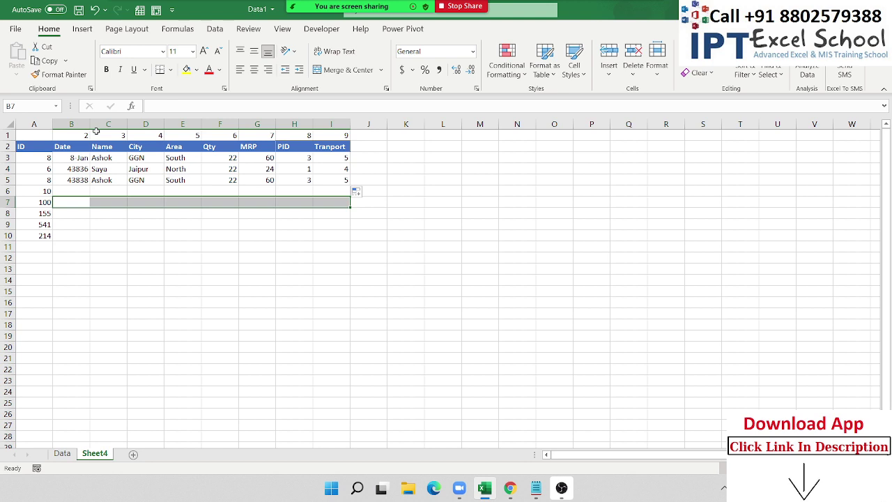
text(=)
text(vl)
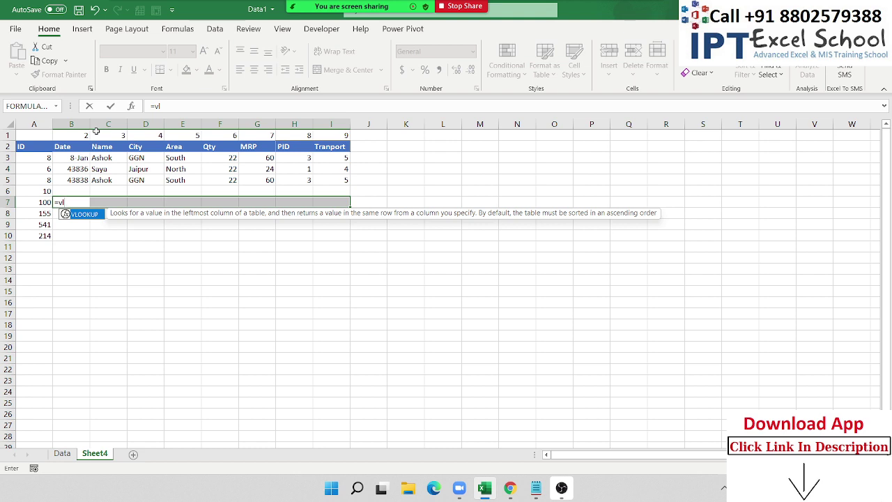
key(Tab)
key(Left)
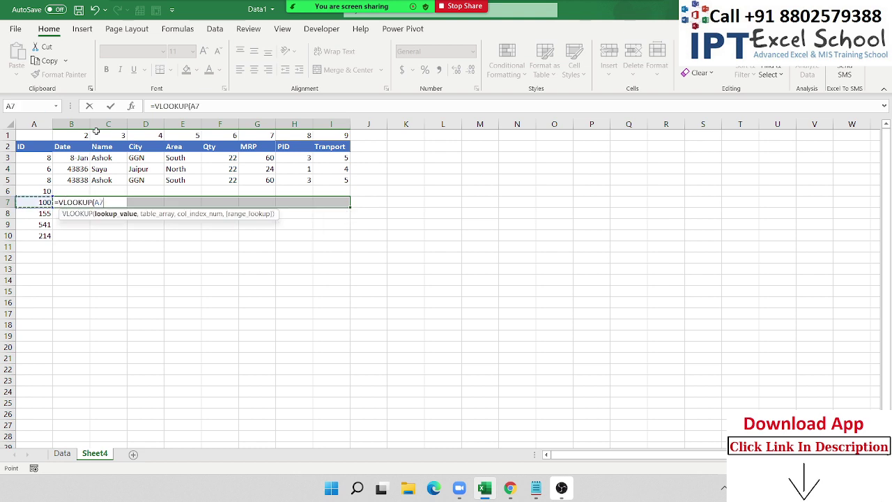
text(,)
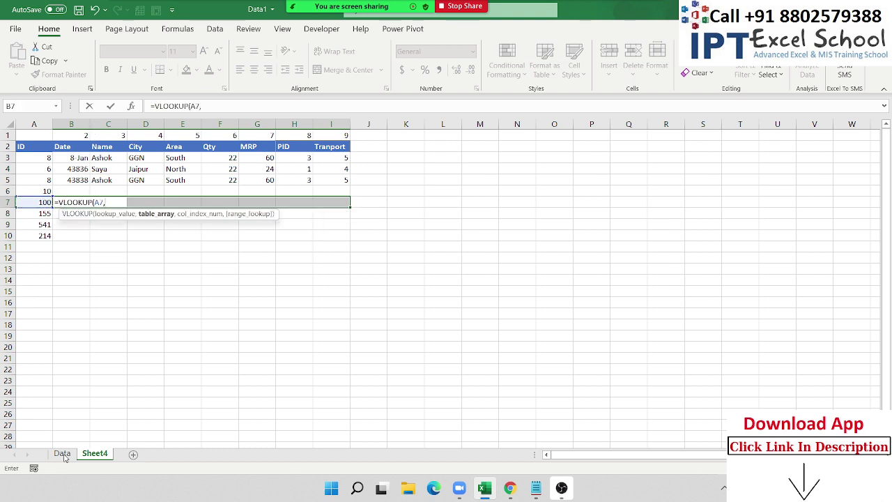
click(62, 453)
drag(49, 124, 352, 124)
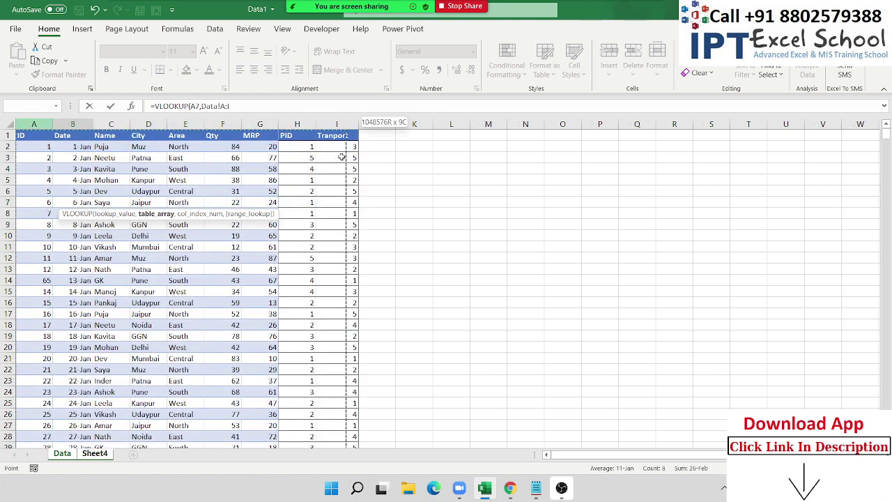
text(,)
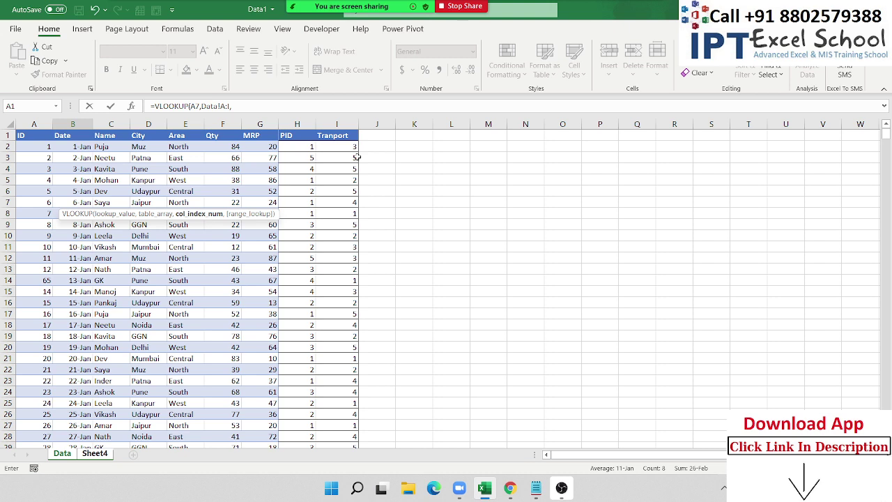
text({)
text(2)
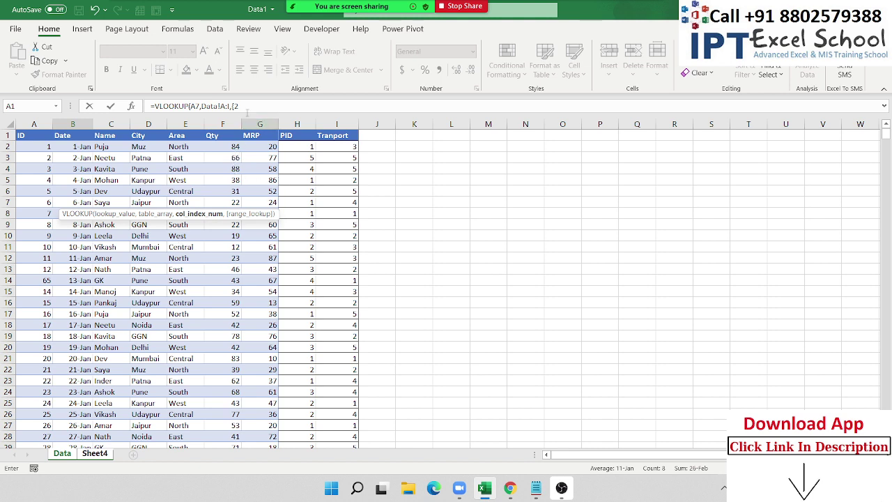
Step: Complete the array {2,3,4,5,6,7,8,9} with exact match and array-enter it across B7:I7
click(247, 108)
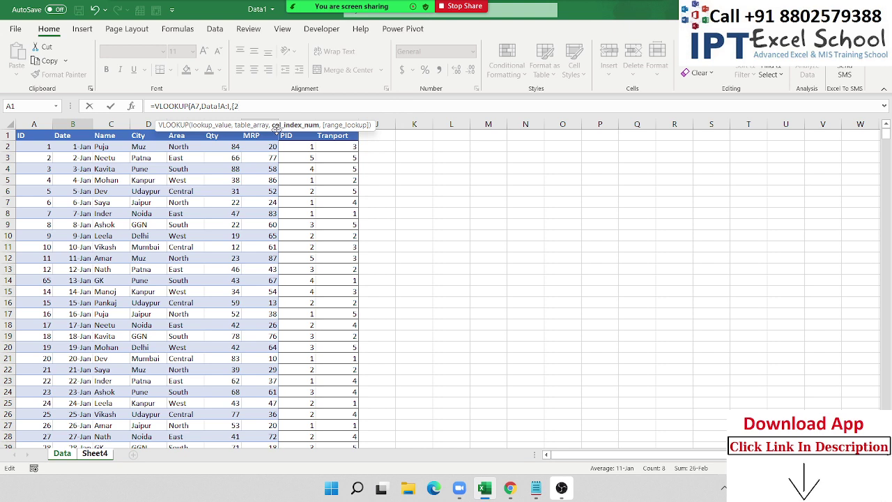
text(,3,4)
text(,5,6,)
text(7,8)
text(,9)
text(,)
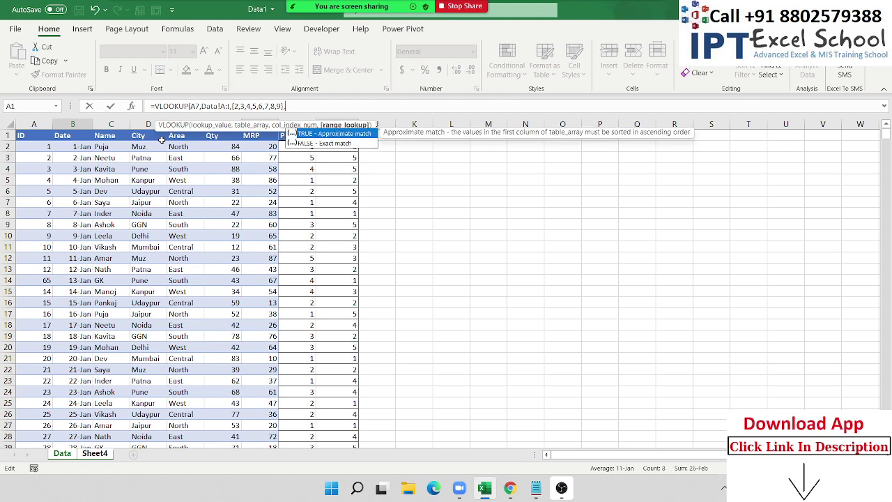
text(0))
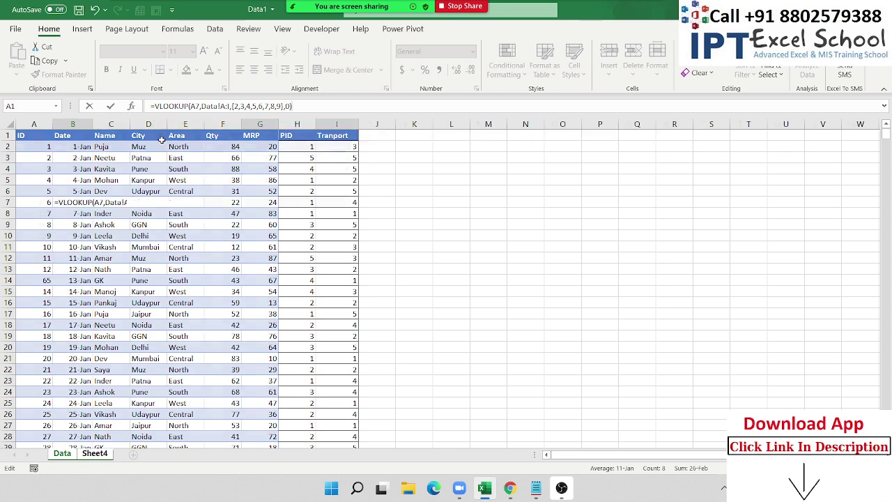
key(ctrl+shift+Return)
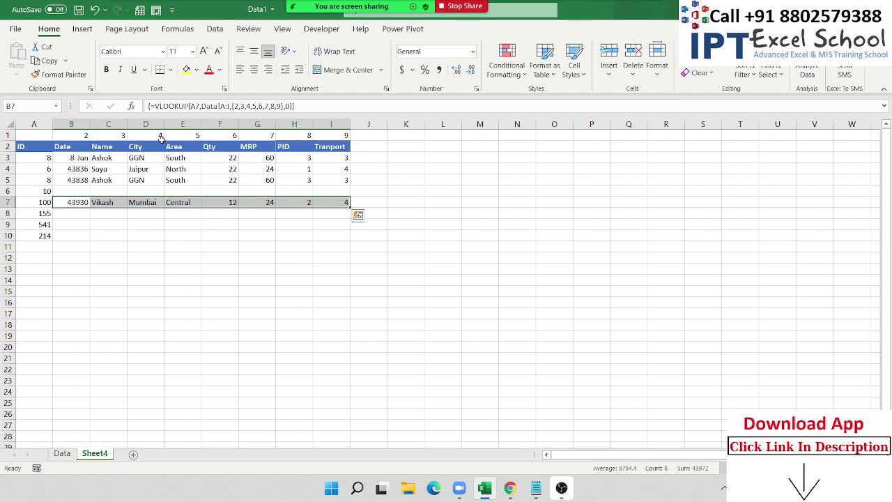
key(Down)
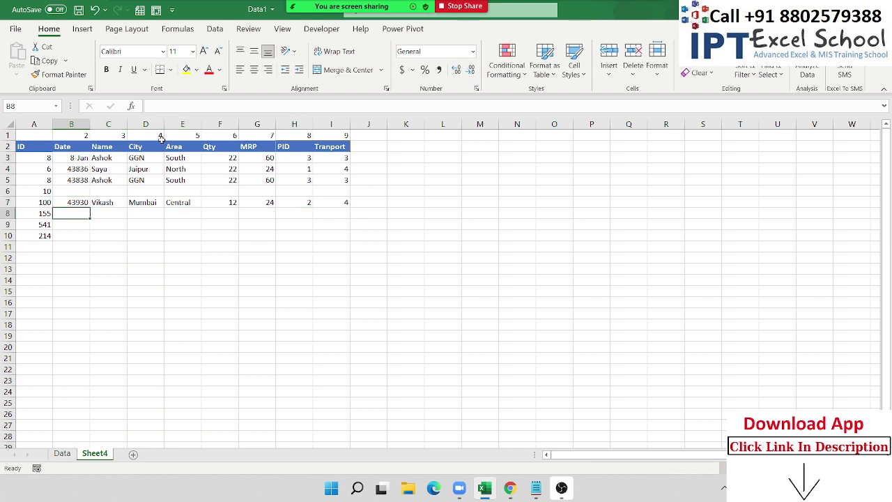
Step: Select B8:I8 and start a VLOOKUP on ID cell A8
key(shift+Right)
key(shift+Right)
key(shift+Right)
key(shift+Right)
key(shift+Right)
key(shift+Right)
key(shift+Right)
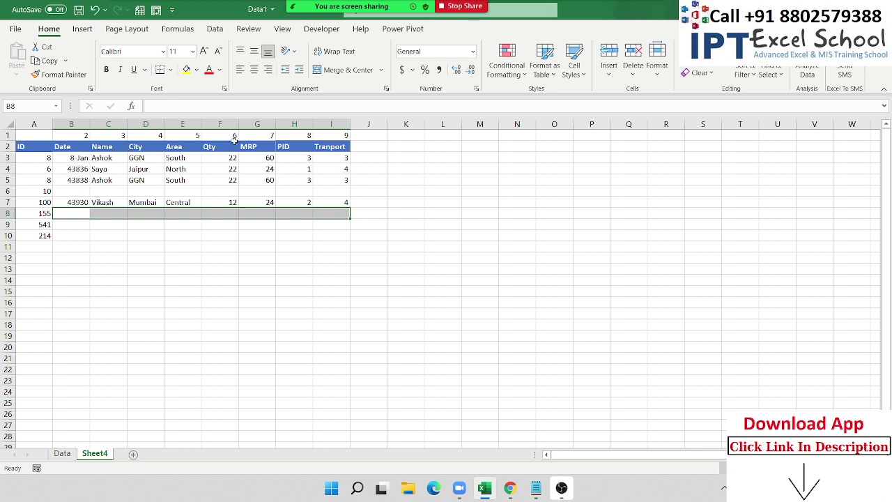
click(63, 454)
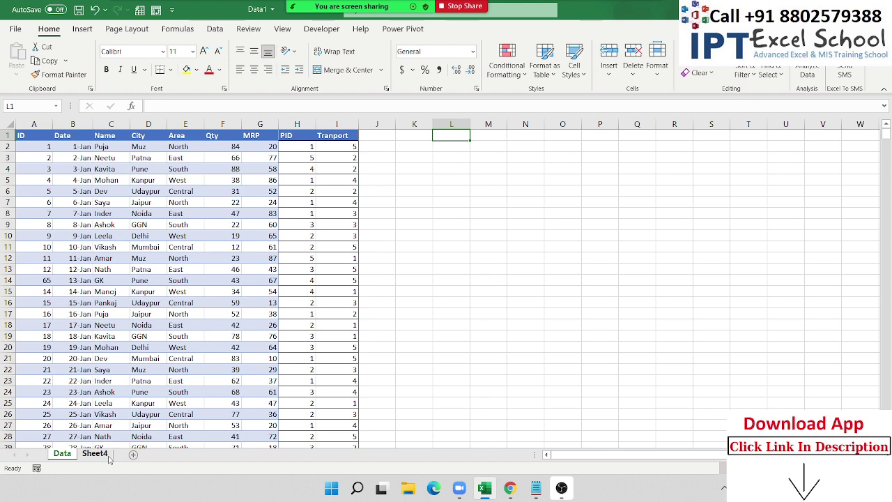
click(108, 456)
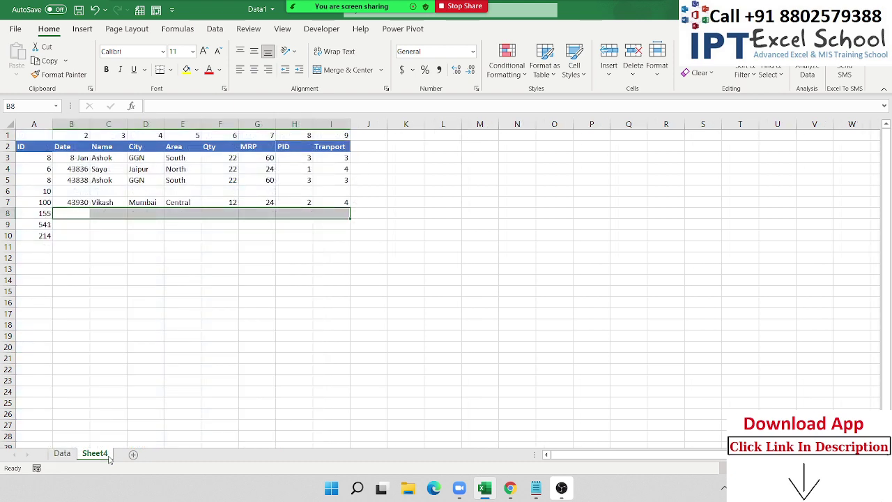
text(=vl)
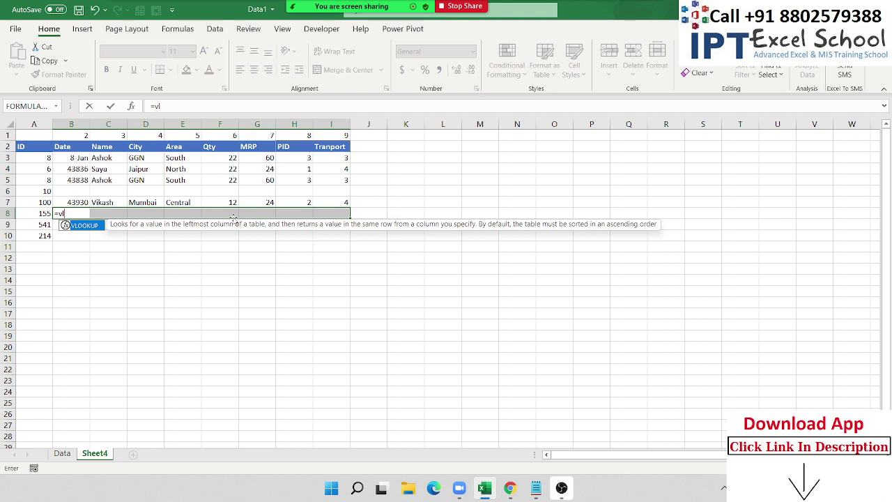
key(Tab)
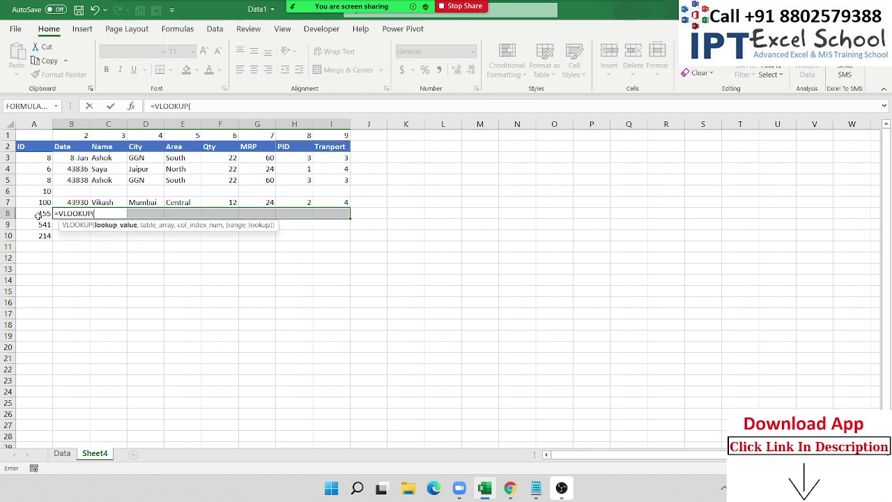
click(39, 216)
text(,)
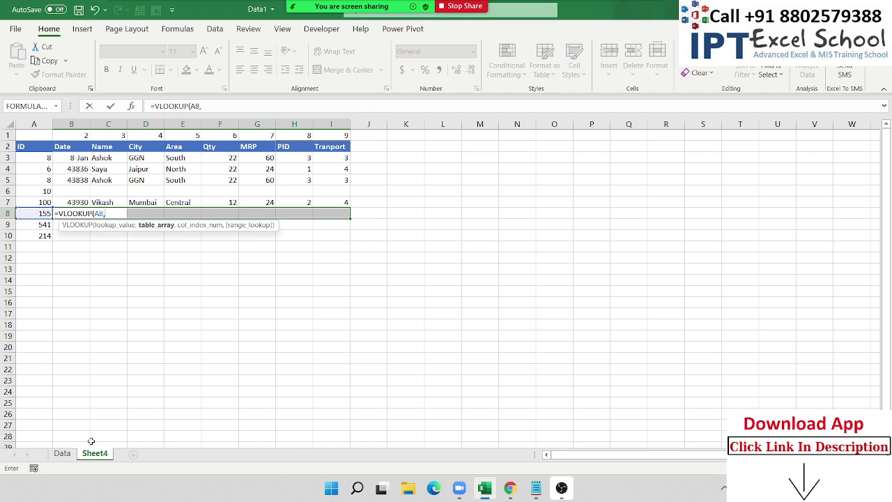
Step: Complete row 8's lookup on Data columns A:I, returning 43985, Dev, Udaypur, Central, 14, 15, 3, 2
click(62, 453)
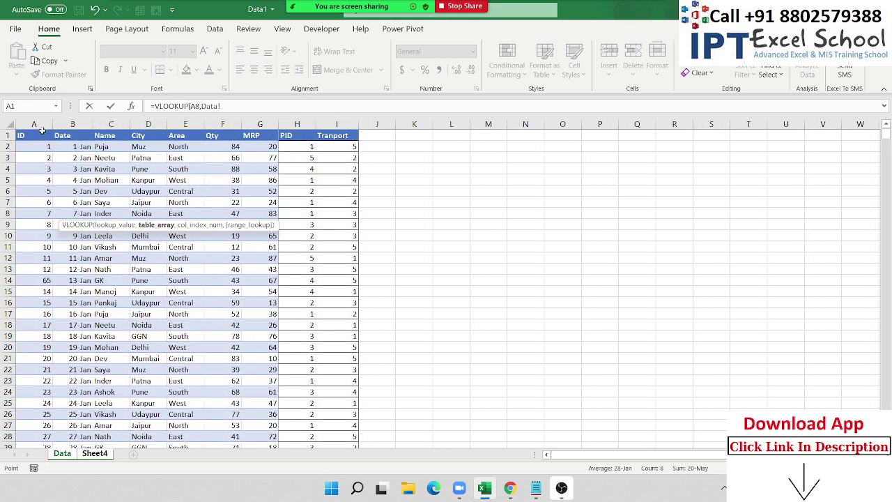
drag(44, 129, 336, 130)
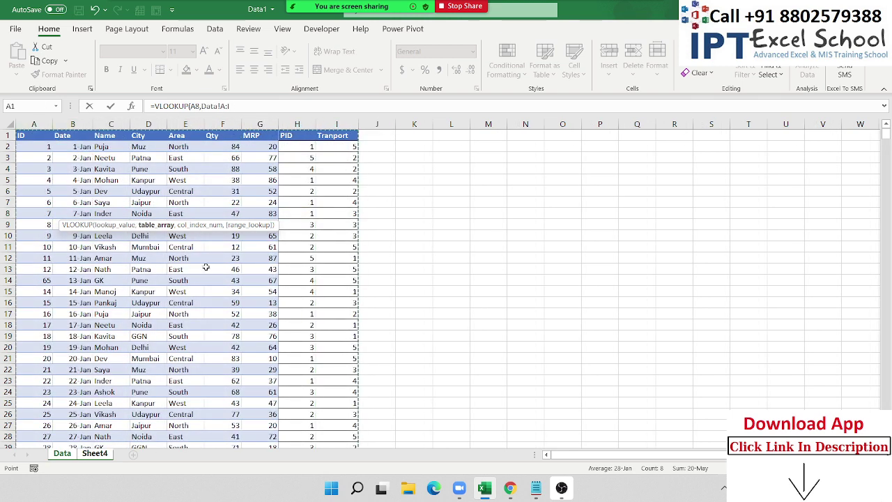
text(,{2)
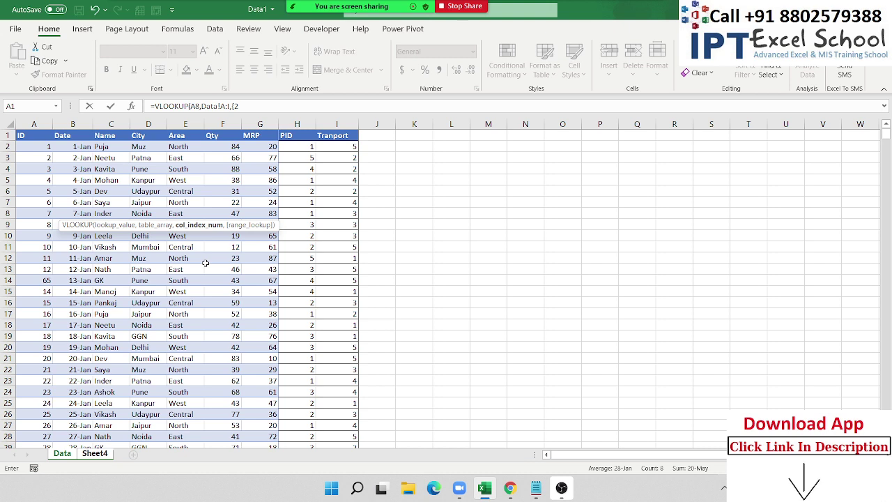
text(,3,4,5,6,7,)
text(8,9)
text(,)
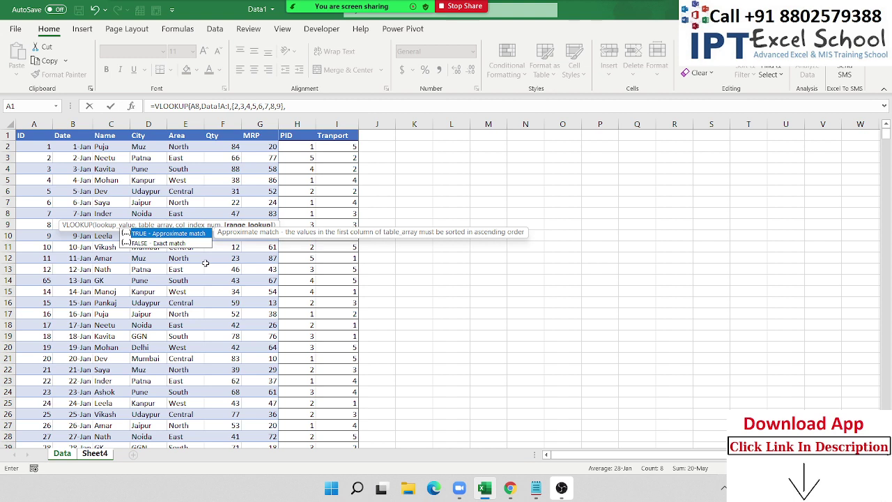
text(0))
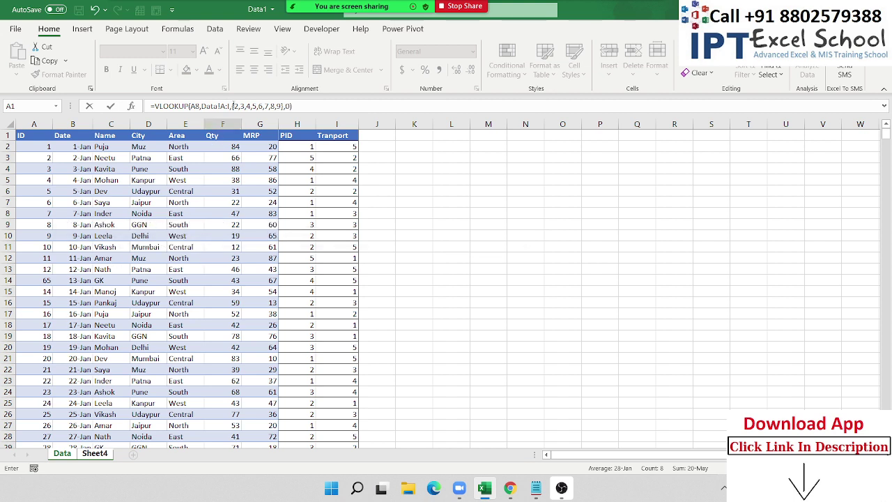
drag(234, 106, 281, 106)
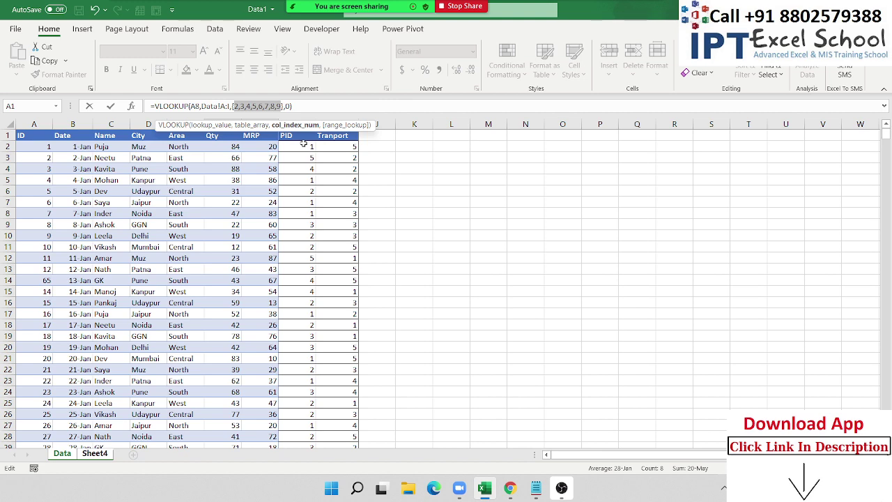
key(Return)
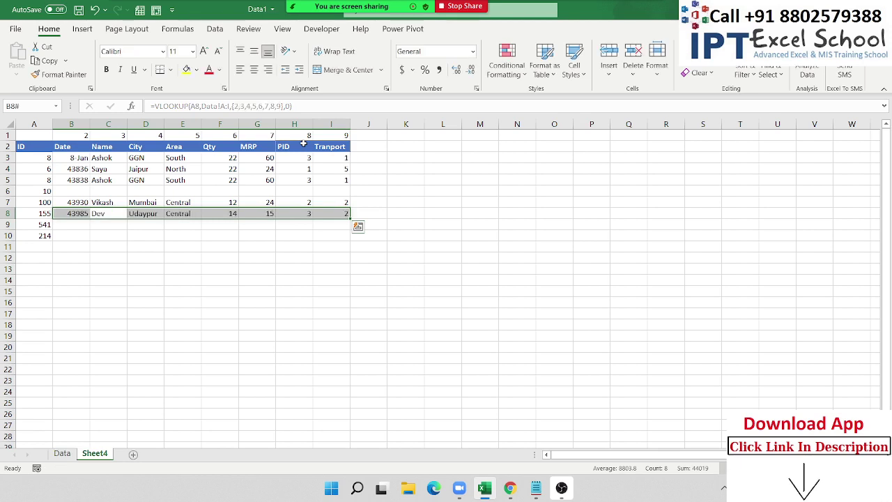
key(Down)
key(Left)
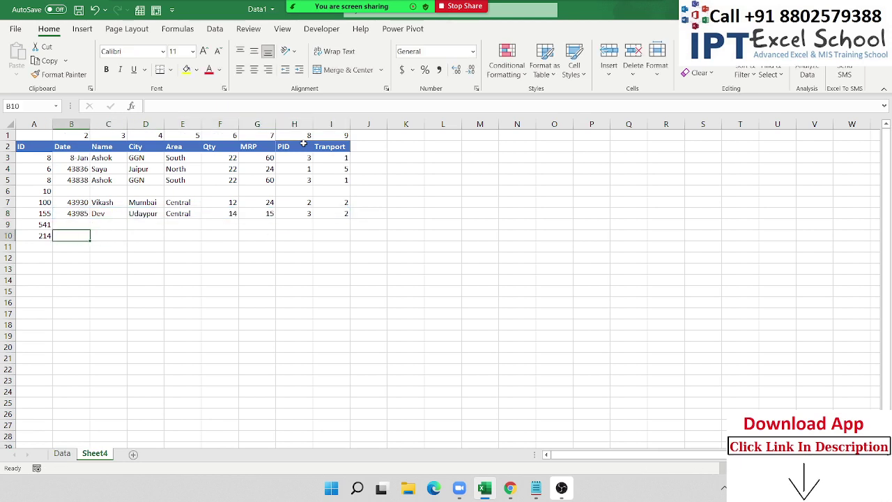
Step: Select B10:I10 and start a VLOOKUP using A10 as the lookup value
key(shift+Right)
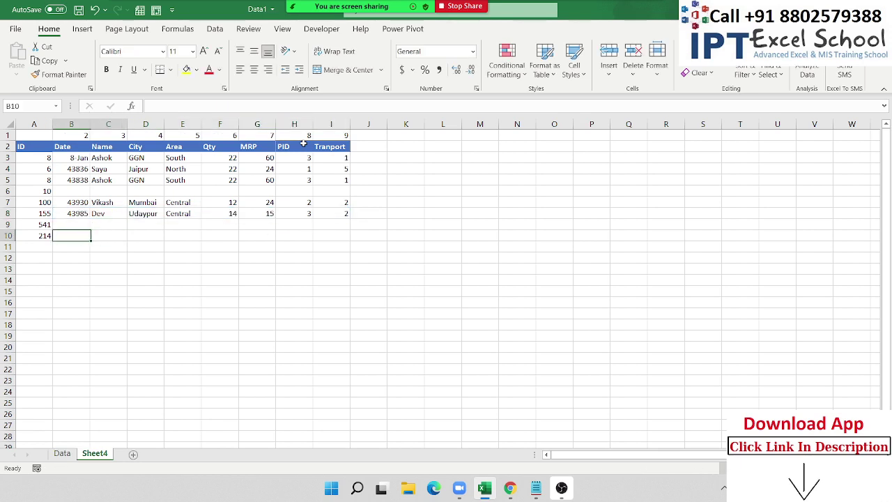
key(shift+Right)
key(shift+Right)
key(shift+Right)
key(shift+Right)
key(shift+Right)
key(shift+Right)
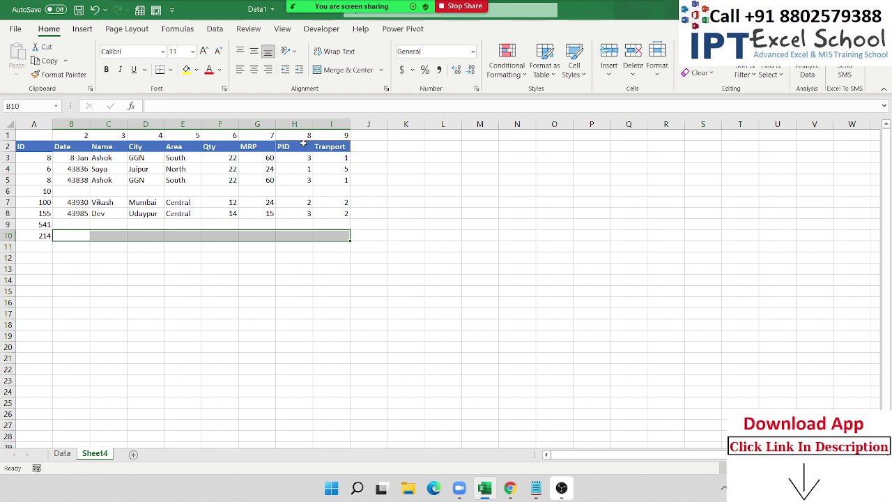
text(=)
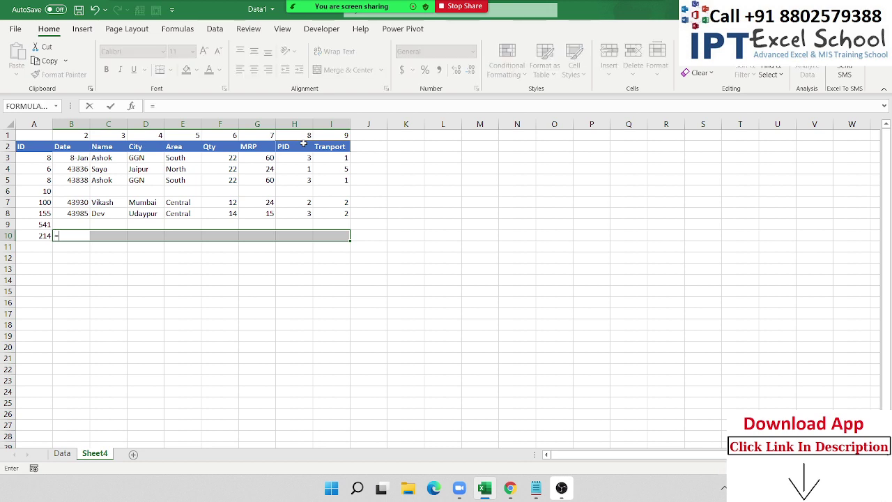
text(vl)
key(Tab)
key(Left)
text(,)
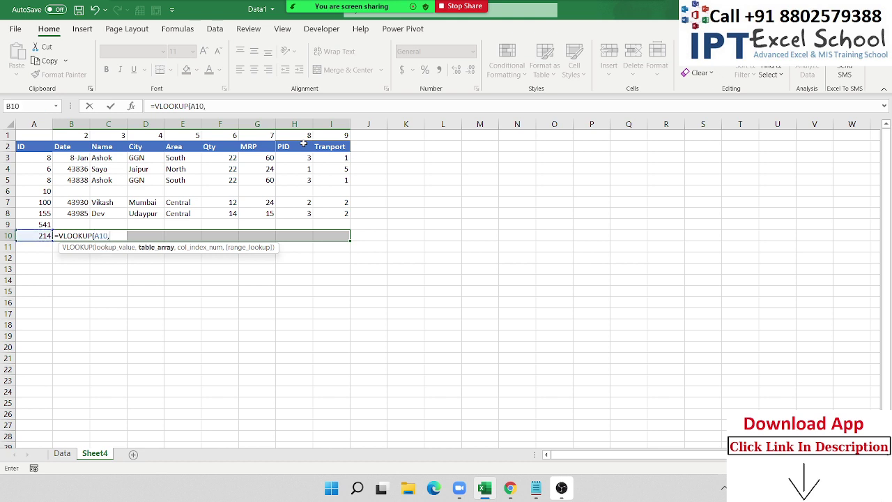
Step: Finish it with Data!A:I, COLUMN(1:1) and exact match as an array formula, giving #REF!
click(63, 454)
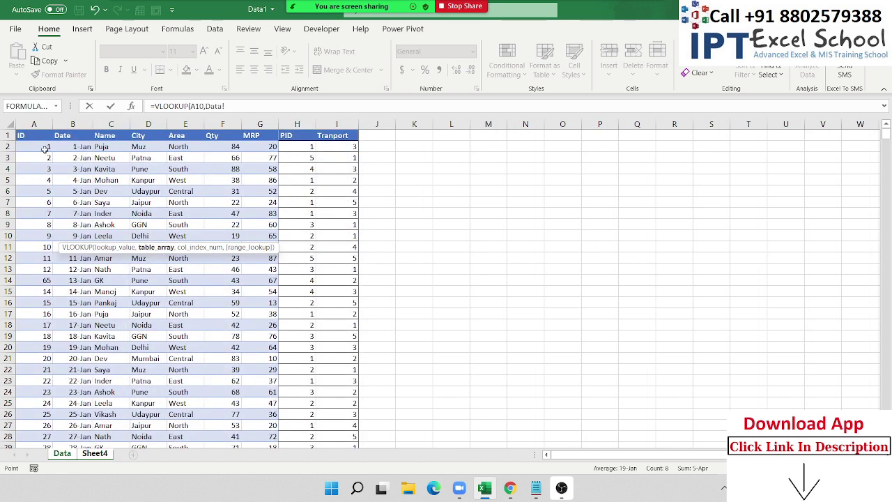
drag(37, 122, 345, 138)
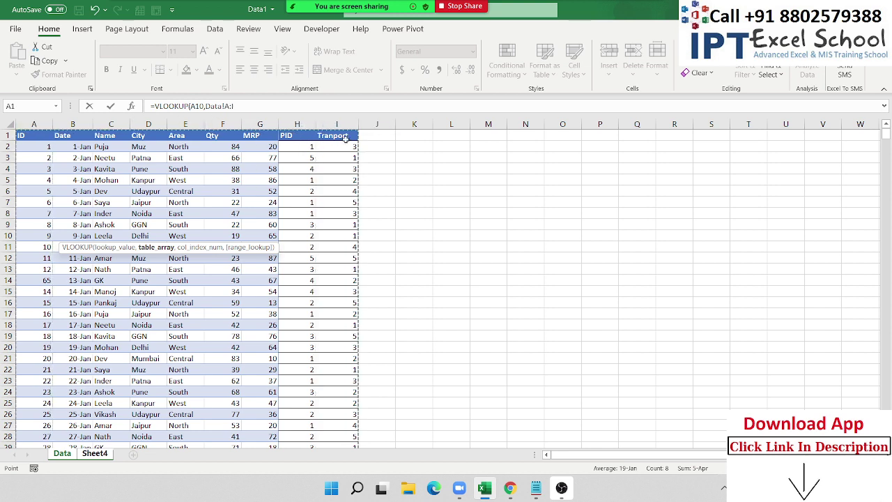
text(,)
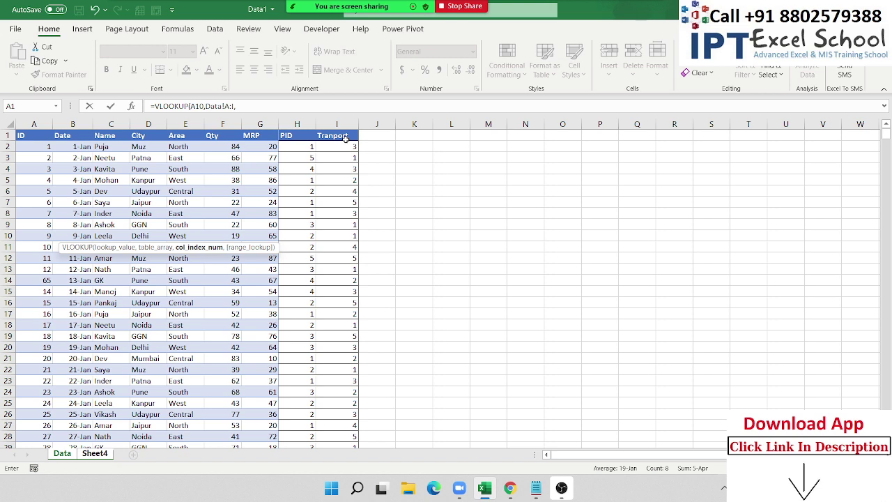
text(col)
key(Tab)
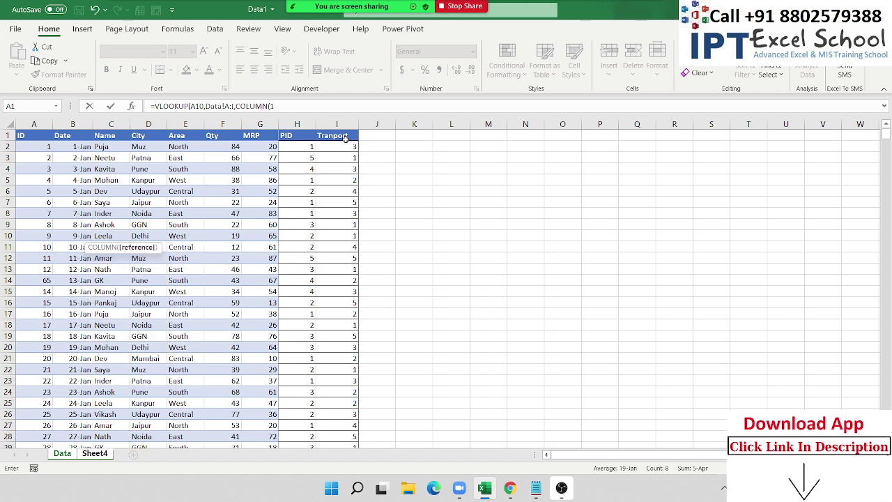
text(a)
key(BackSpace)
text()))
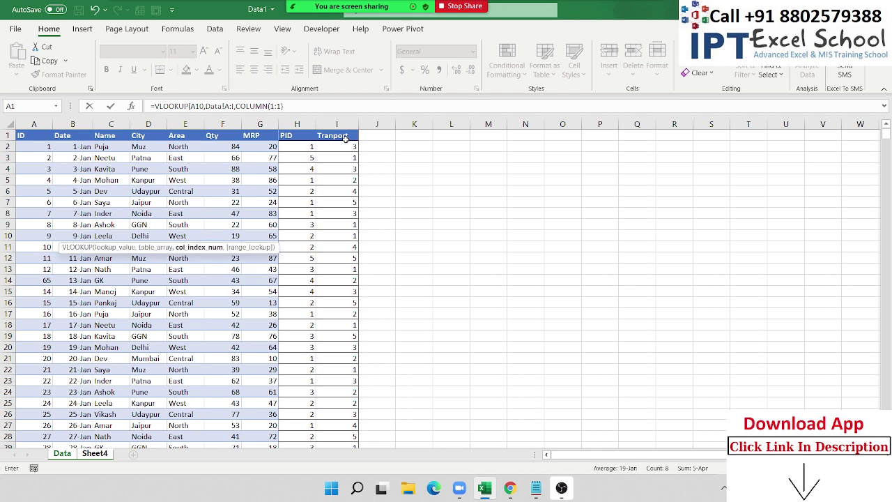
text(,0)
text())
key(ctrl+shift+Return)
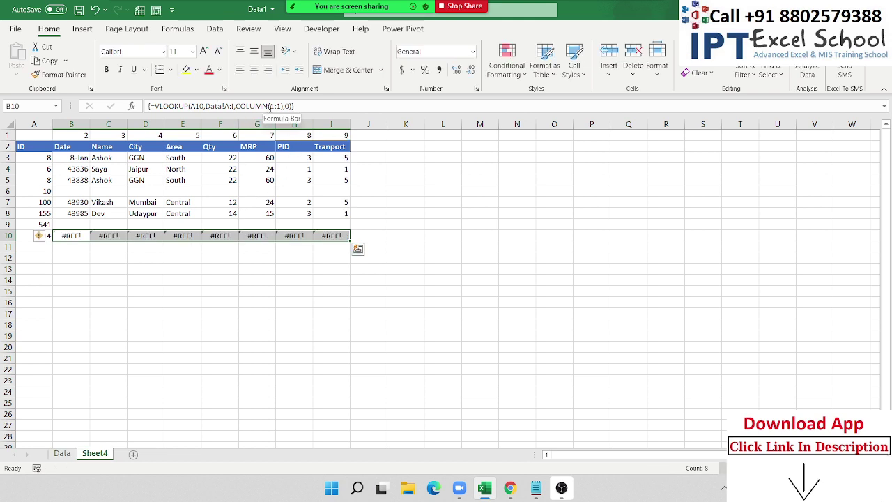
Step: Replace COLUMN(1:1) with ROW(2:9) in the array formula, returning 44044 in each cell
drag(235, 106, 282, 106)
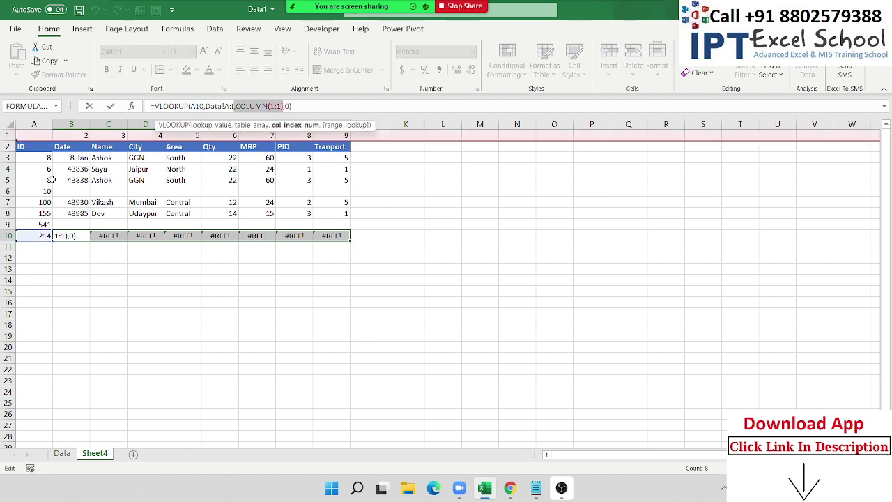
text(ro)
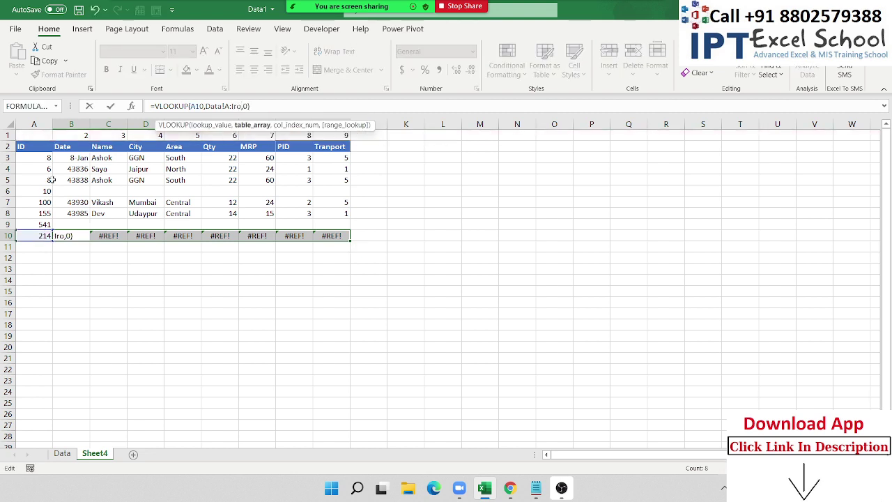
key(BackSpace)
key(BackSpace)
key(BackSpace)
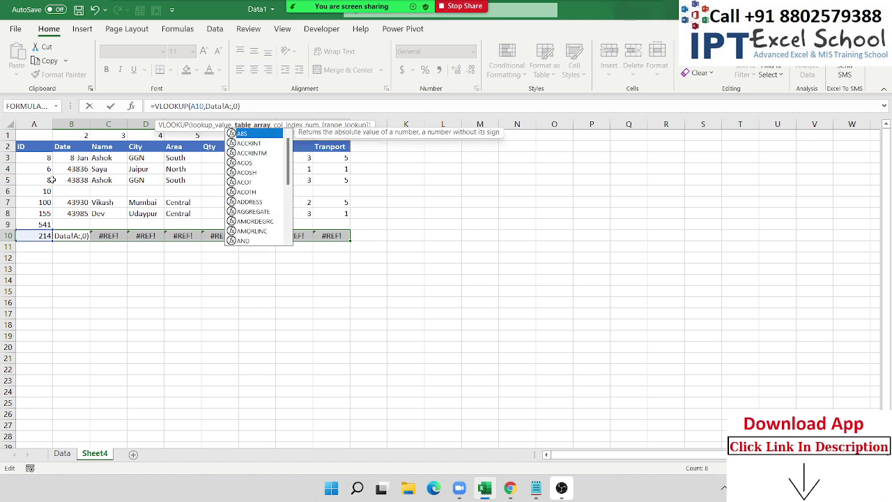
key(Escape)
key(Escape)
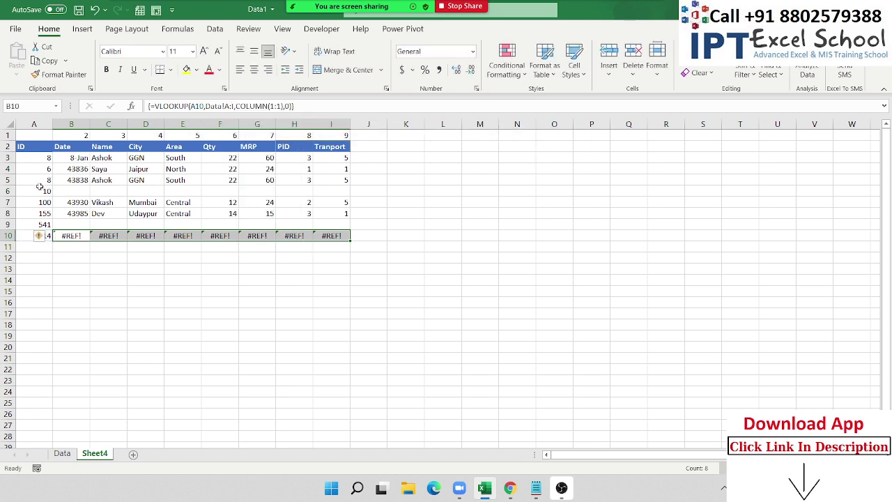
drag(237, 106, 284, 106)
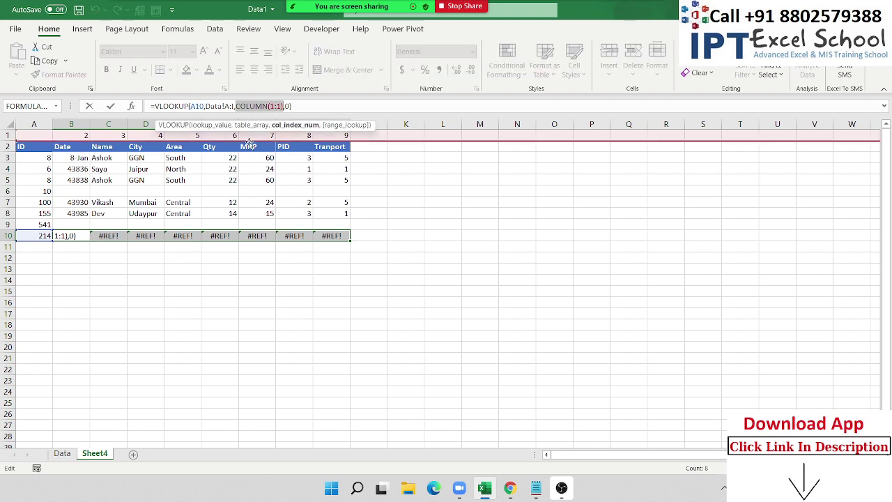
text(ro)
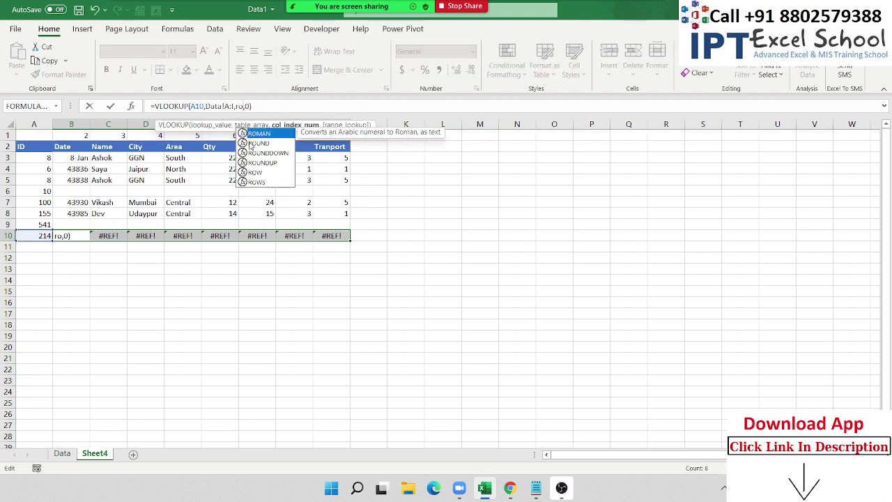
text(w)
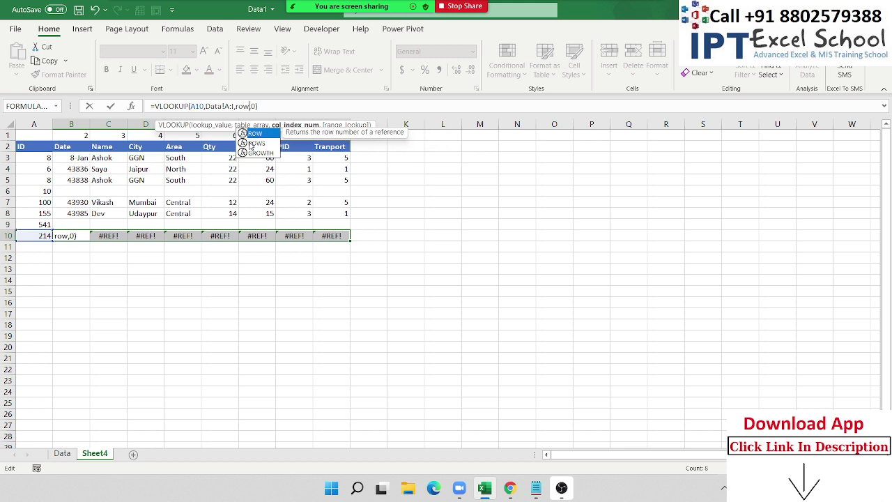
key(Tab)
text(1)
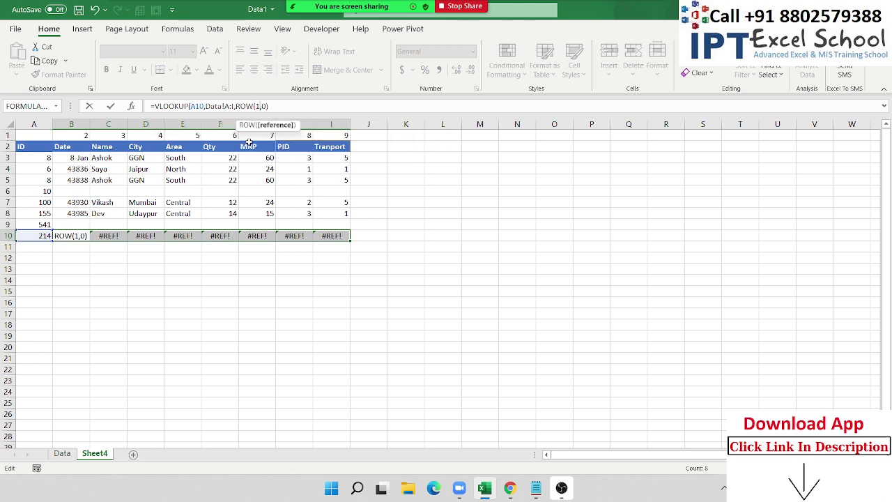
text(:)
key(BackSpace)
key(BackSpace)
text(2)
text(:9)
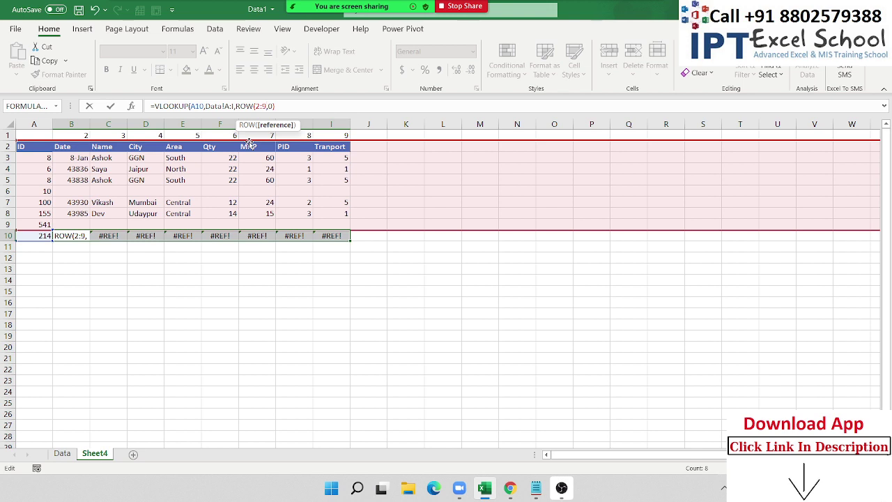
text())
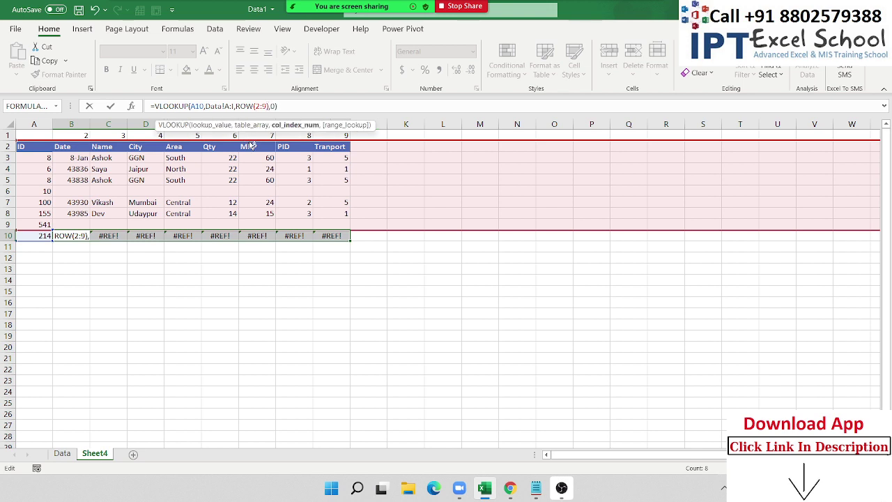
key(ctrl+shift+Return)
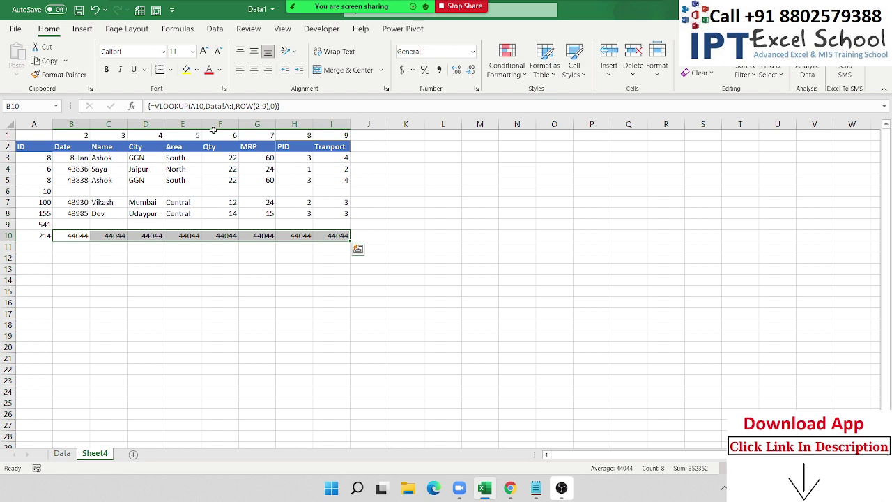
Step: Inspect B10's array formula after the can't-change-array warning, then clear B10:I10
click(131, 265)
click(81, 236)
drag(81, 236, 81, 305)
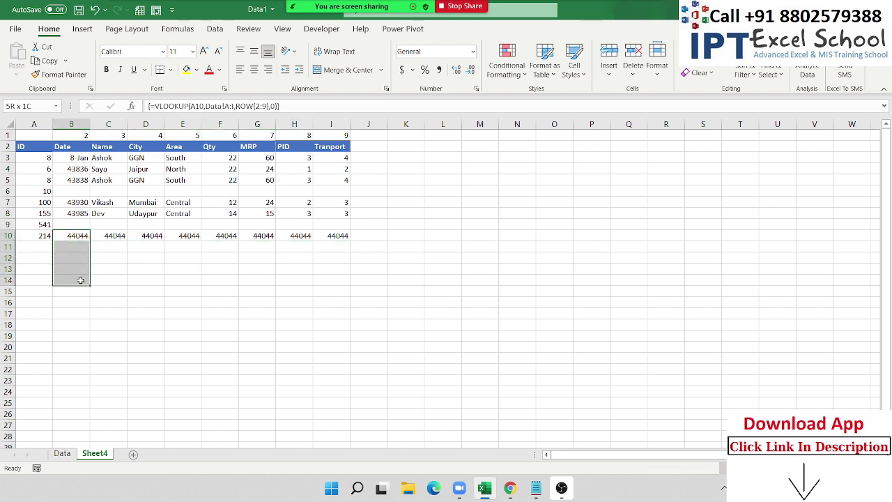
key(F2)
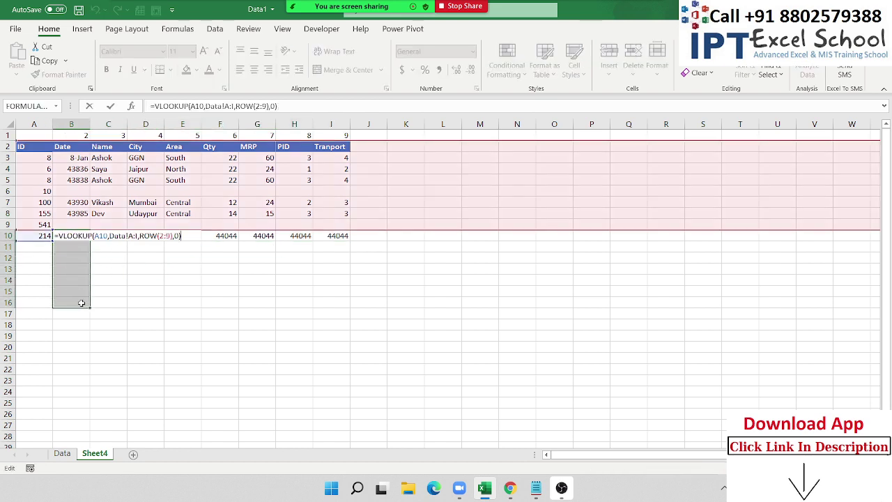
key(Return)
key(Return)
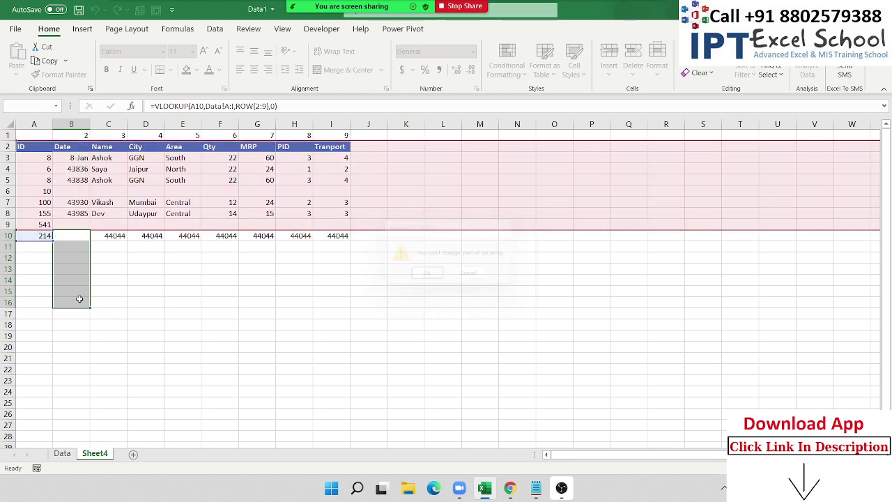
key(Escape)
click(123, 271)
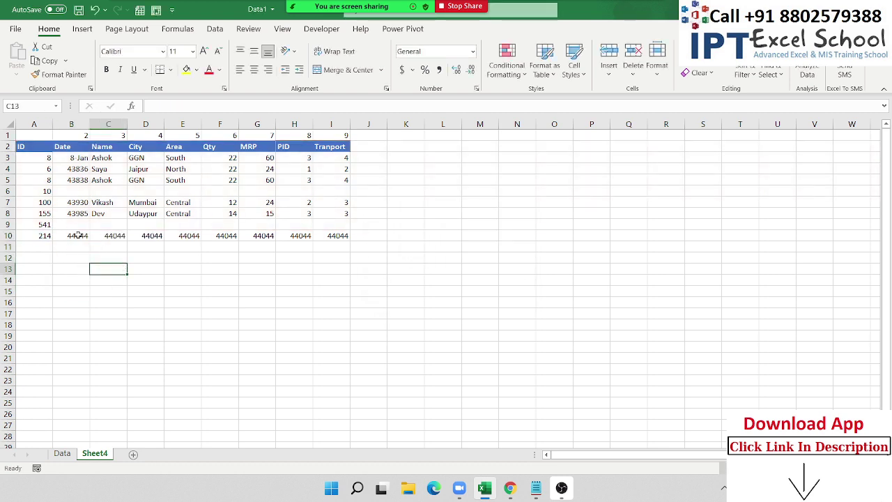
click(78, 236)
click(295, 106)
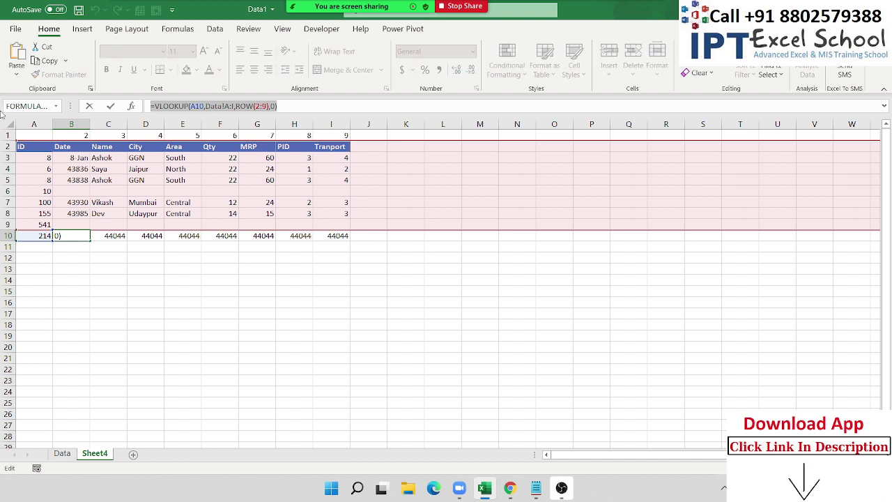
key(Escape)
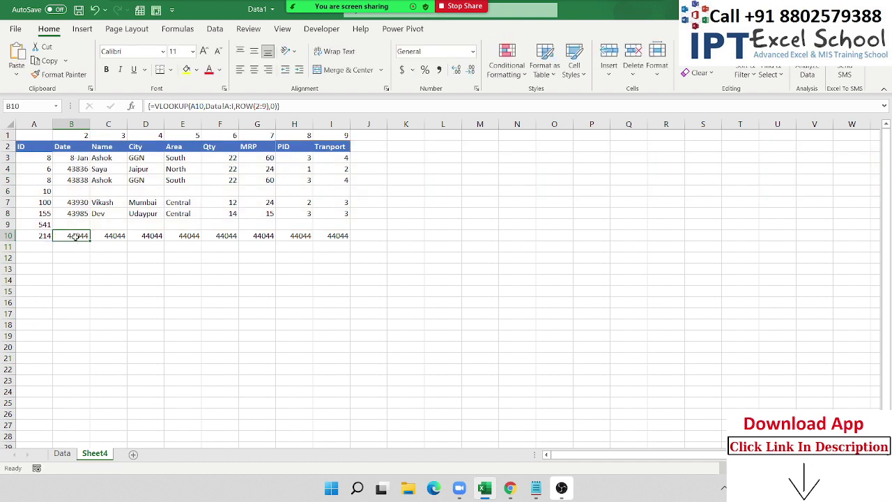
drag(75, 237, 322, 235)
key(Delete)
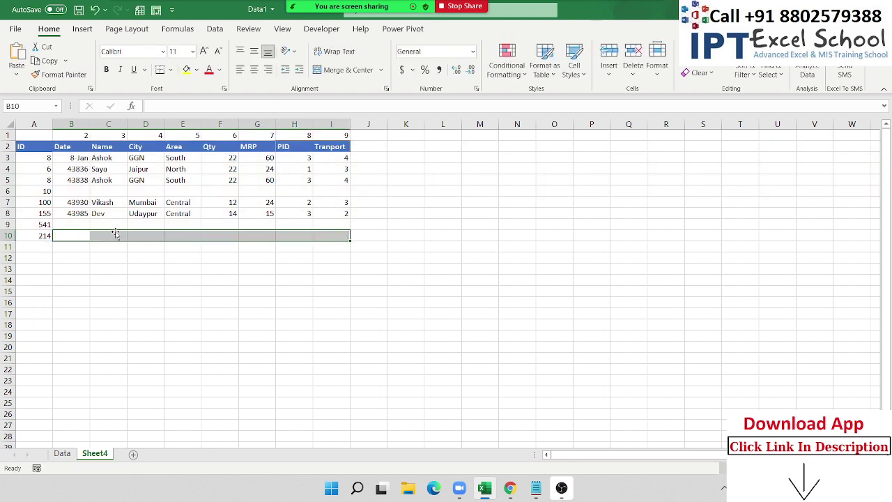
double_click(85, 235)
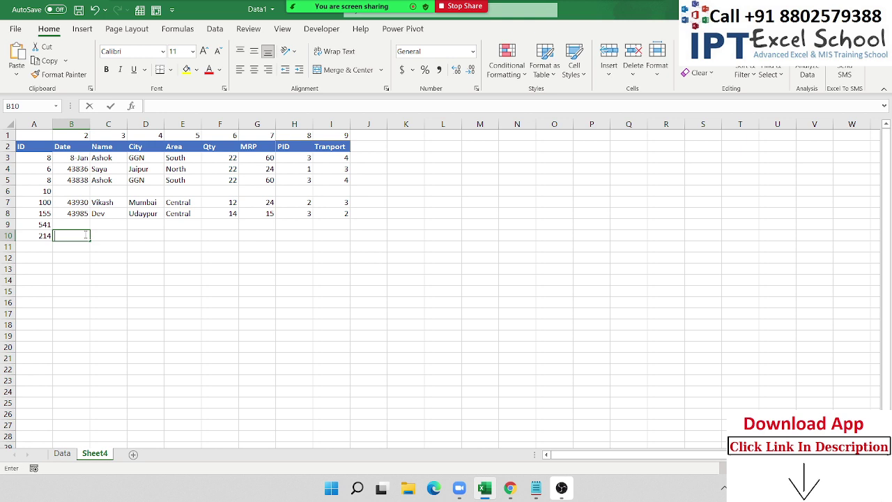
shift+click(64, 293)
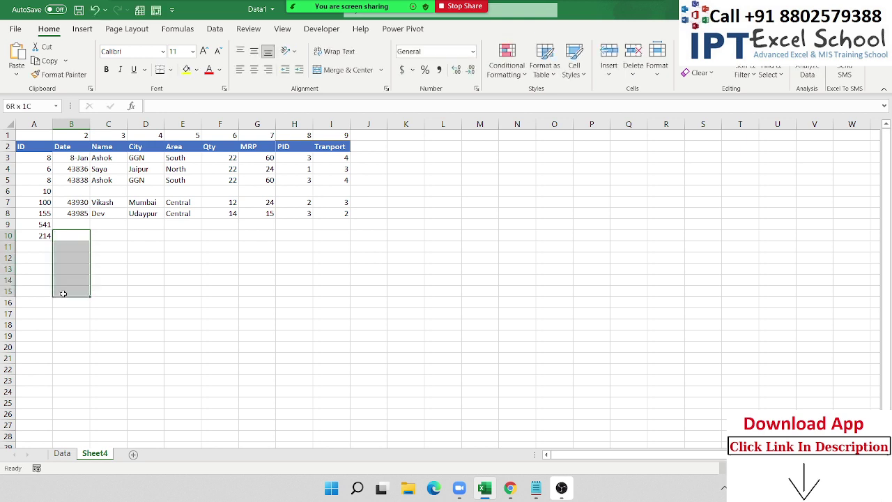
click(68, 237)
shift+click(67, 293)
text(=)
text(=VLOOKUP(A10,Data!A:I,ROW(2:9),0))
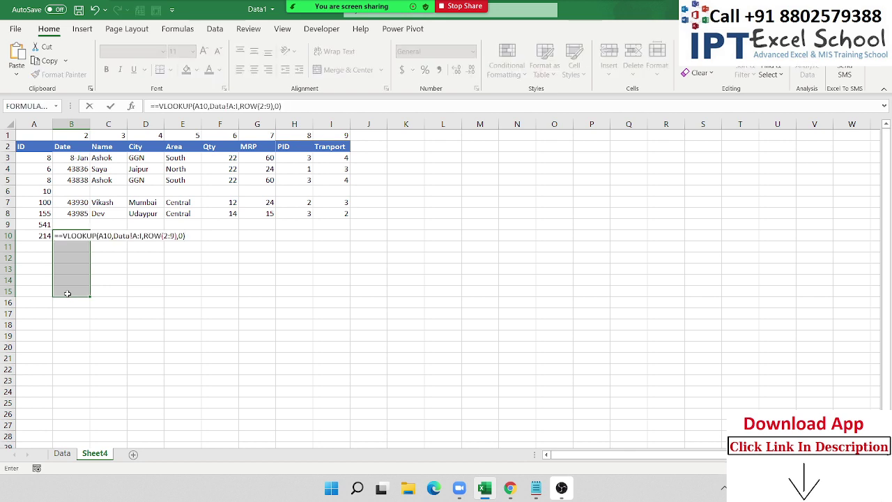
click(59, 237)
key(BackSpace)
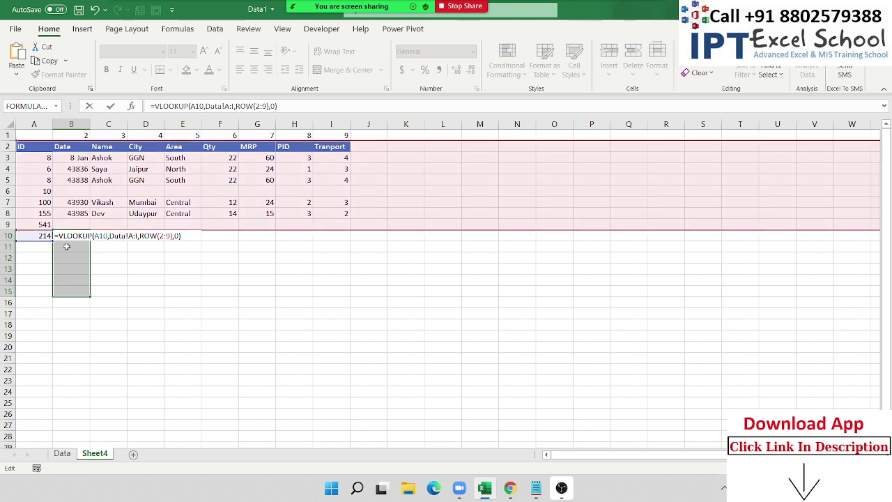
key(ctrl+shift+Return)
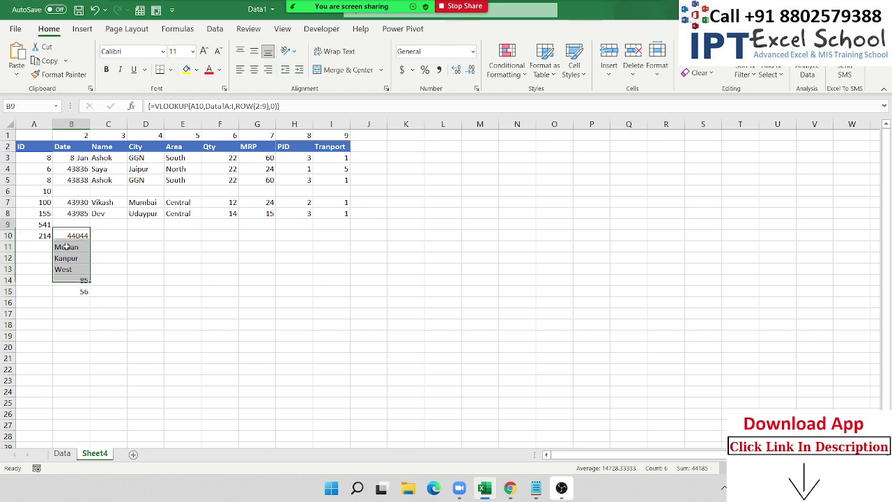
key(Up)
key(shift+Right)
key(shift+Right)
key(shift+Right)
key(shift+Right)
key(shift+Right)
key(shift+Right)
key(shift+Right)
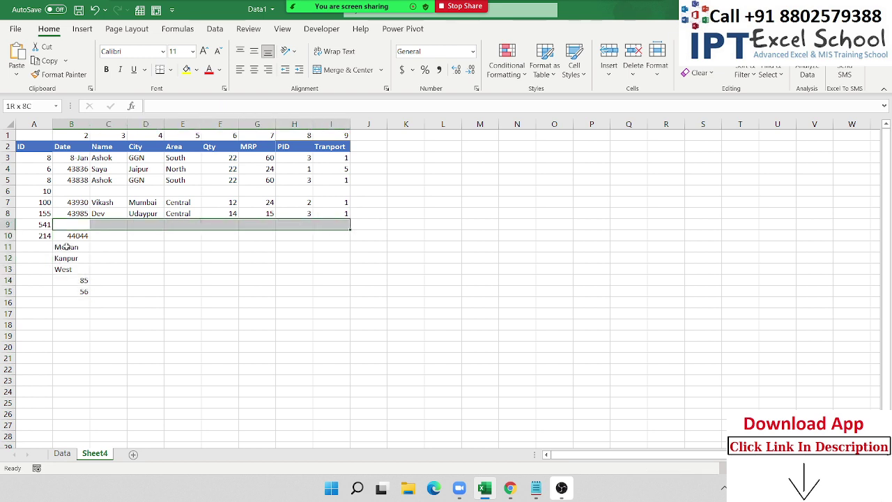
key(Down)
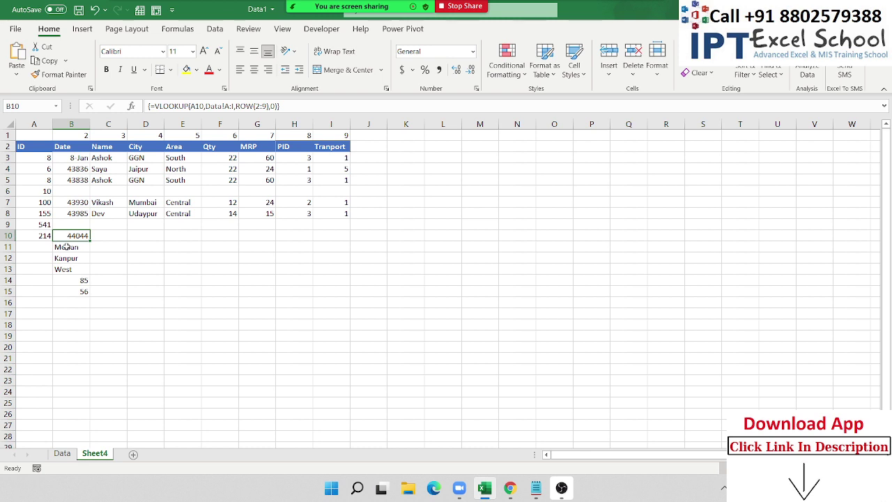
key(ctrl+shift+Down)
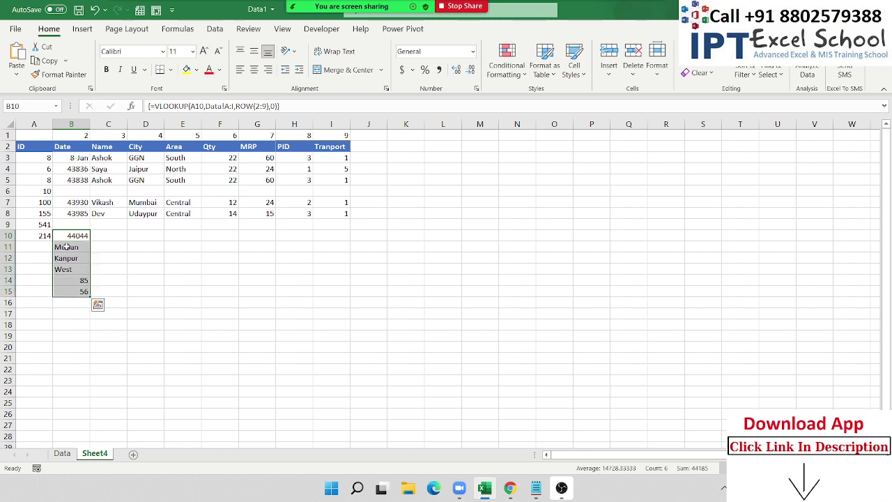
key(Delete)
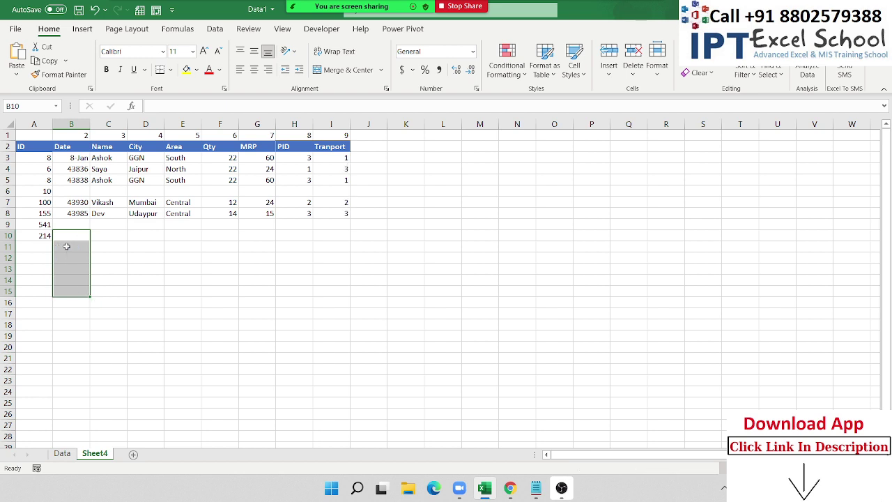
key(Up)
key(Down)
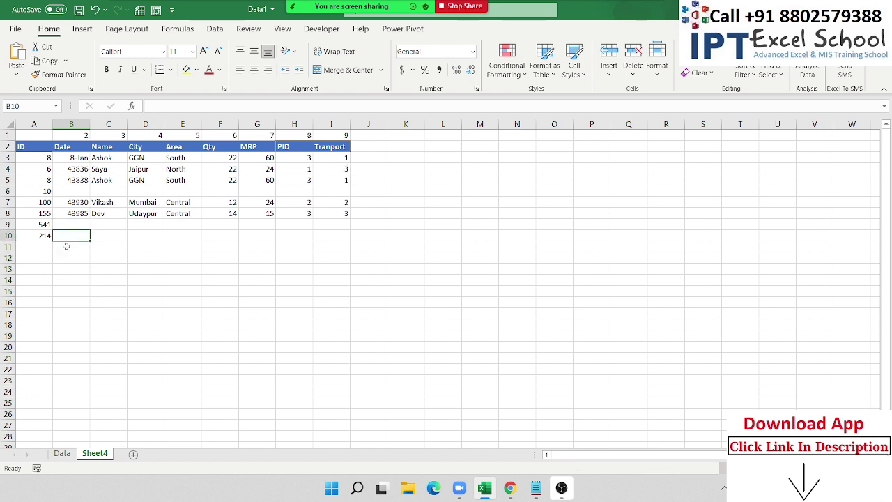
key(Down)
key(Down)
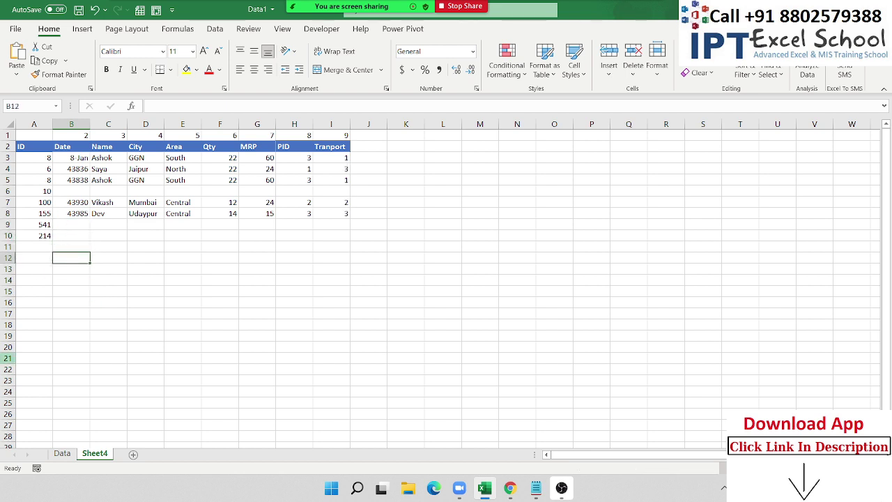
Step: Copy the Name, Qty and Tranport headings into C13:E13
click(100, 147)
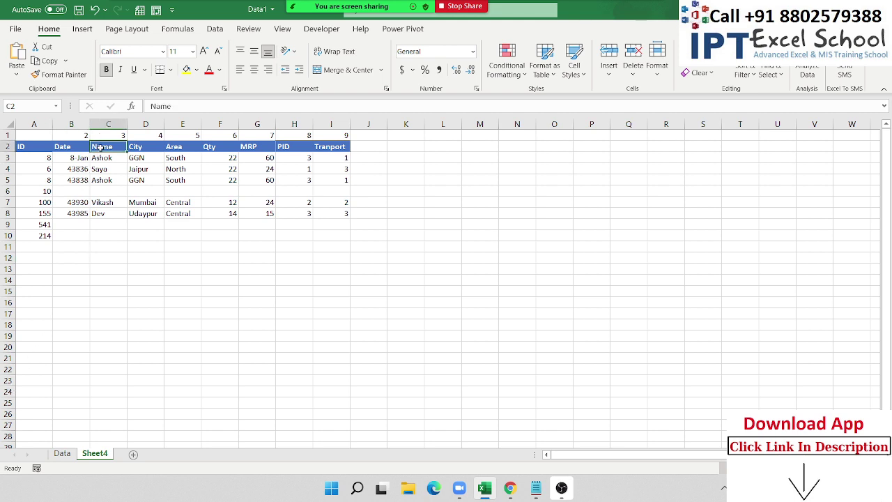
ctrl+click(209, 148)
ctrl+click(325, 145)
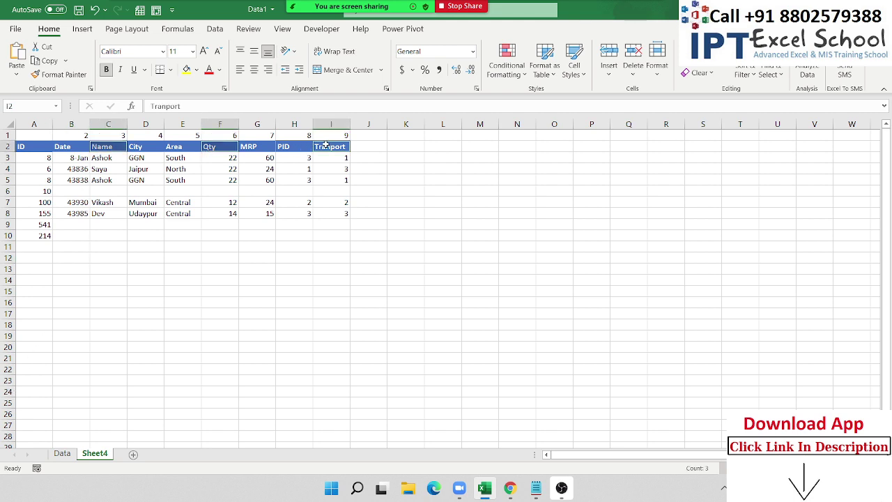
key(ctrl+c)
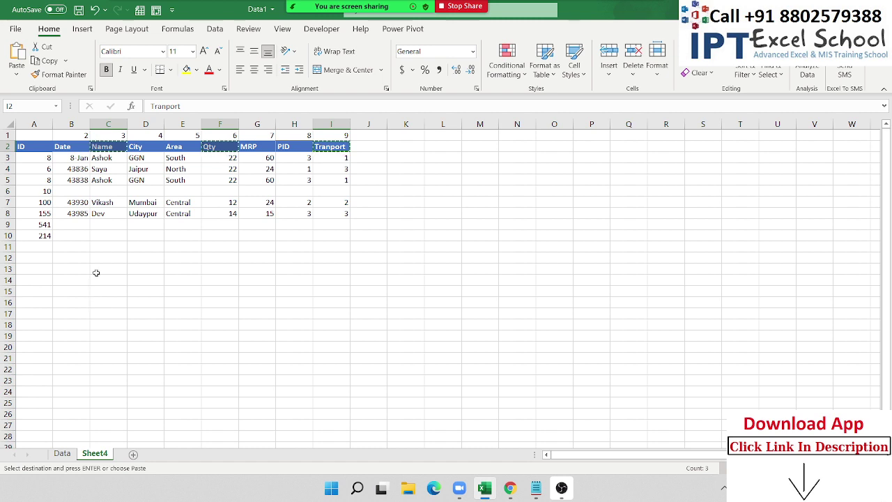
click(96, 270)
key(ctrl+v)
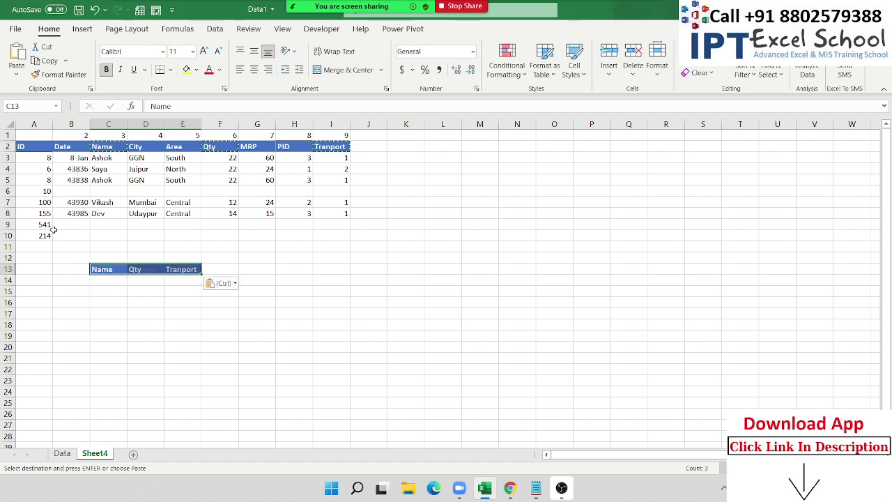
Step: Copy the ID heading into B13 and enter lookup ID 8 in B14
click(31, 157)
click(35, 147)
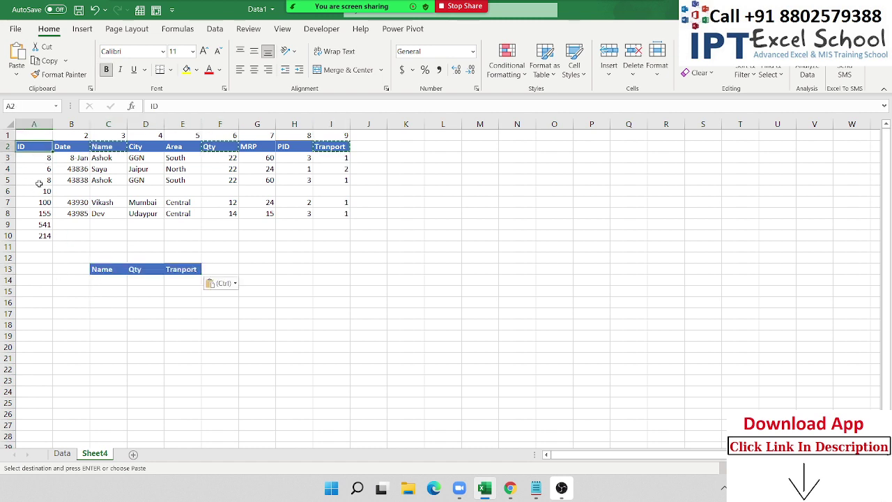
key(ctrl+c)
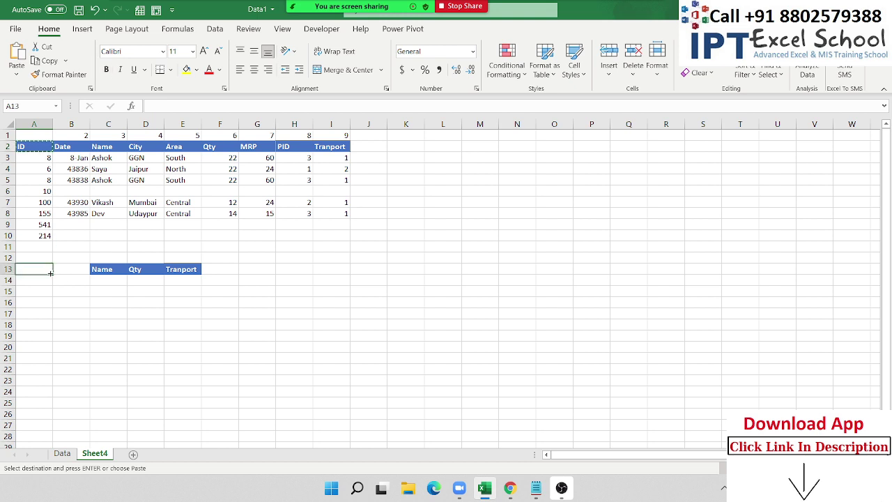
click(64, 270)
key(ctrl+v)
click(69, 279)
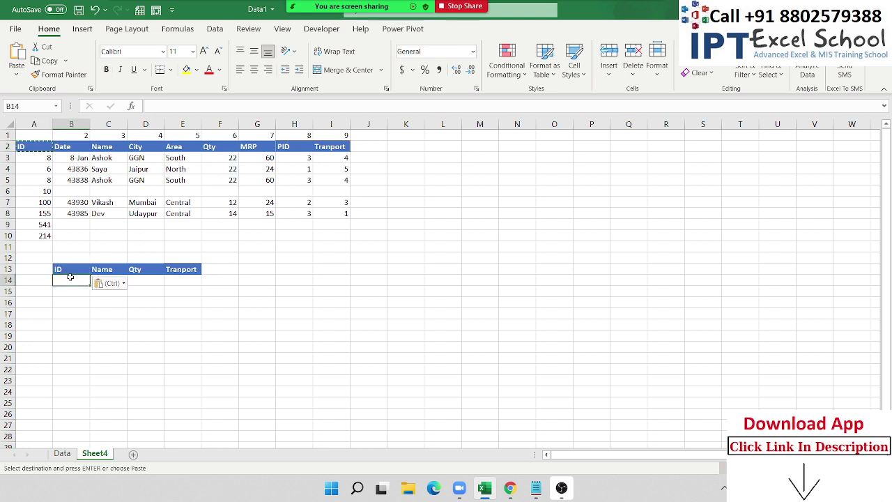
text(8)
click(138, 294)
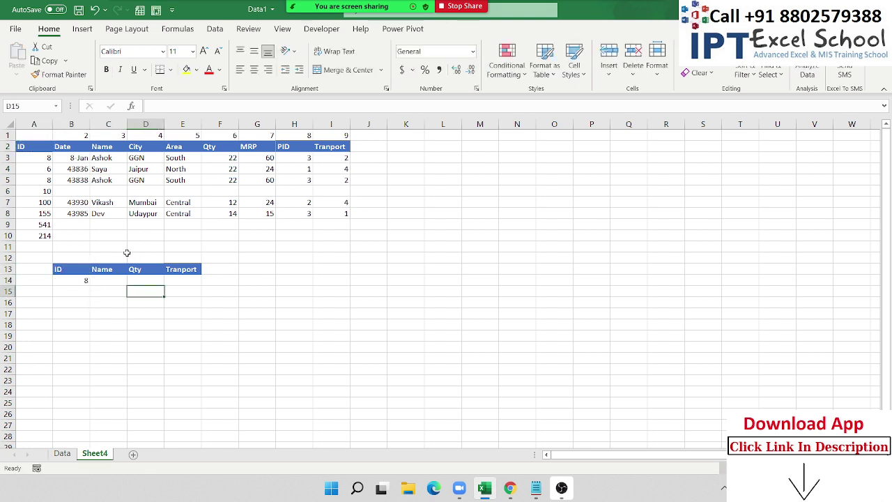
Step: Enter =MATCH(C13,Data!1:1,0) in C11, returning 3 for the Name heading
click(122, 248)
text(=ma)
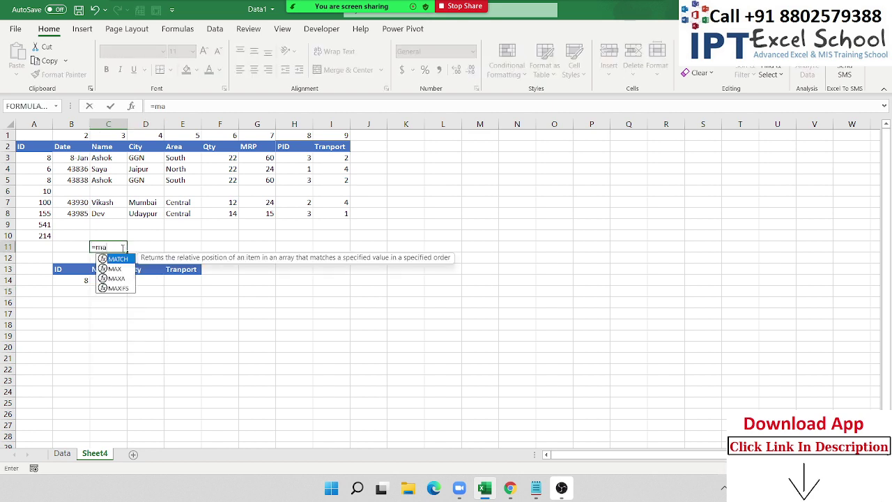
key(Tab)
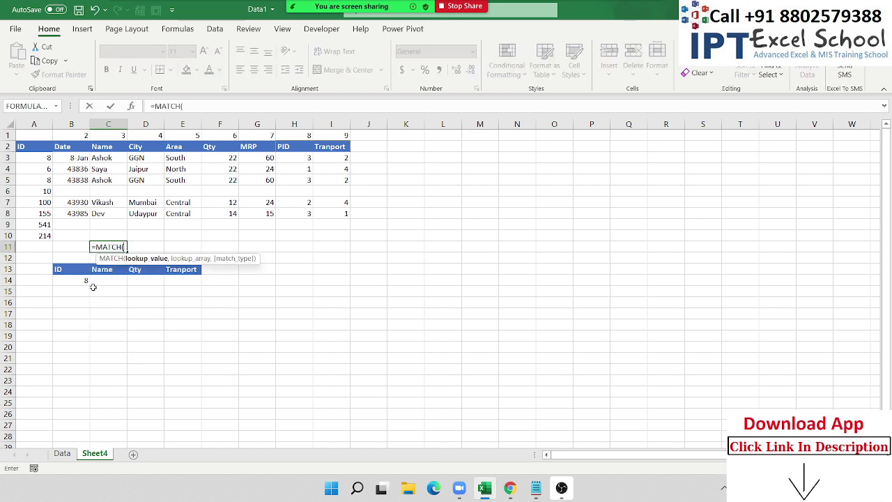
click(96, 272)
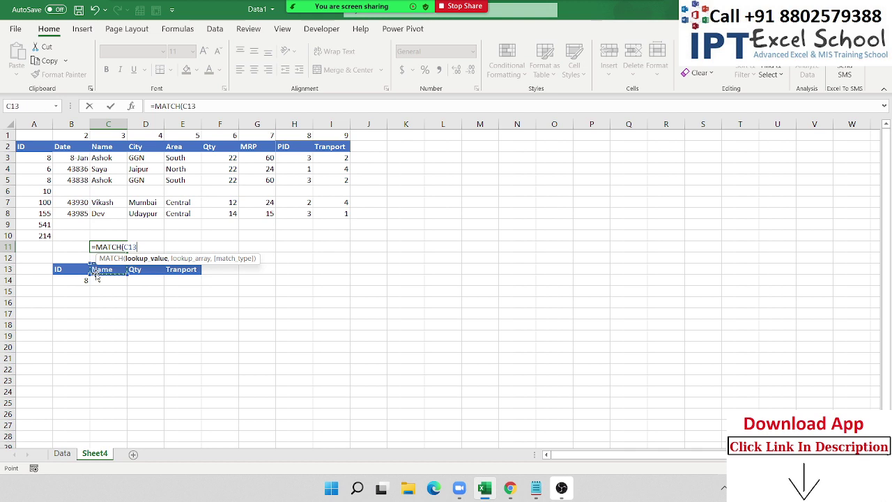
text(,)
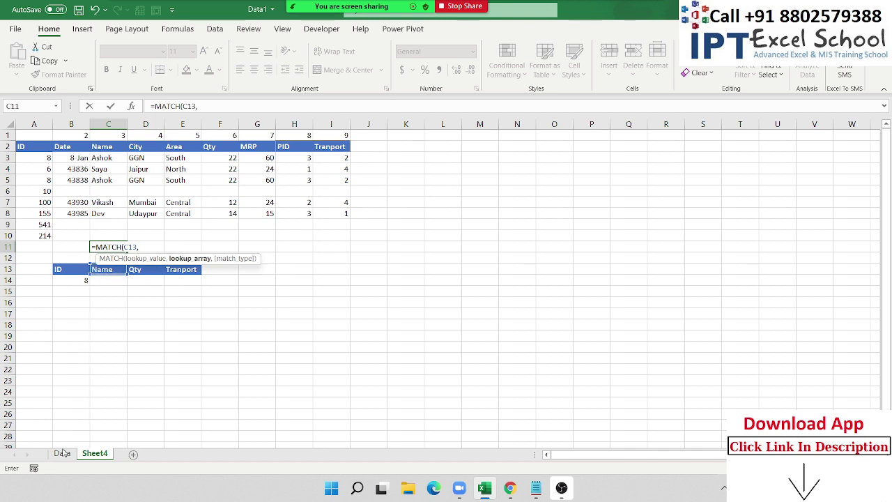
click(62, 453)
click(9, 135)
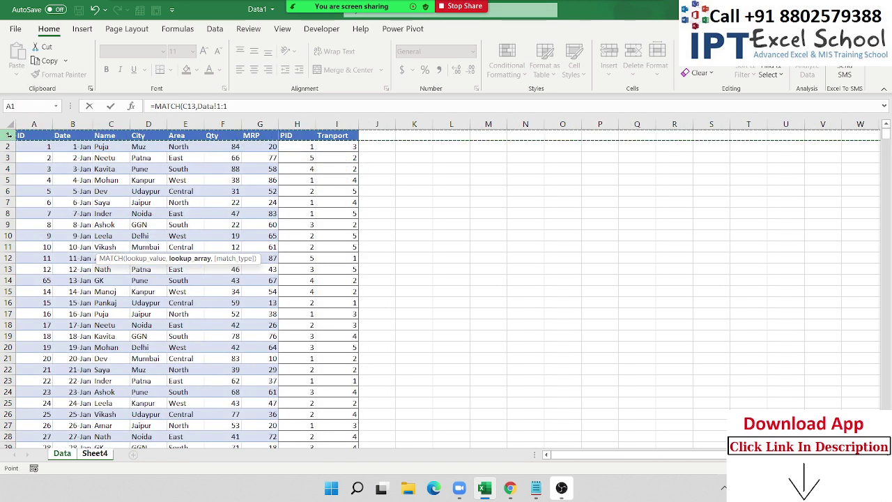
text(,0)
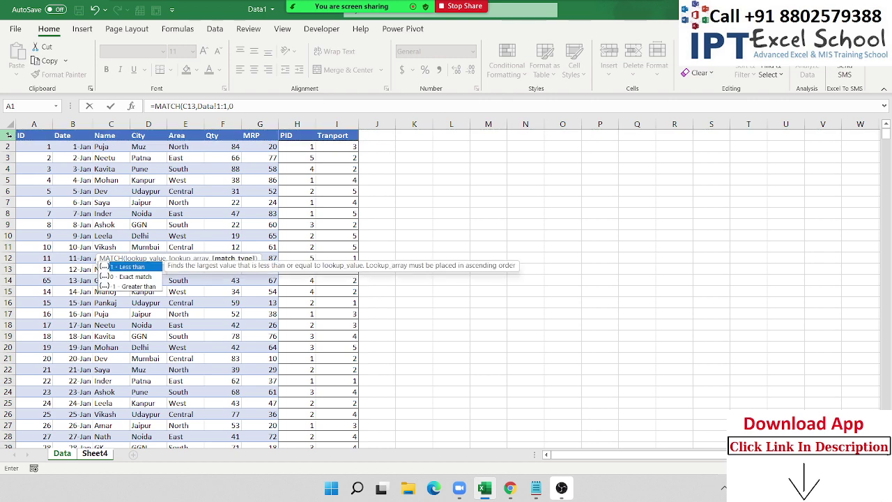
key(Return)
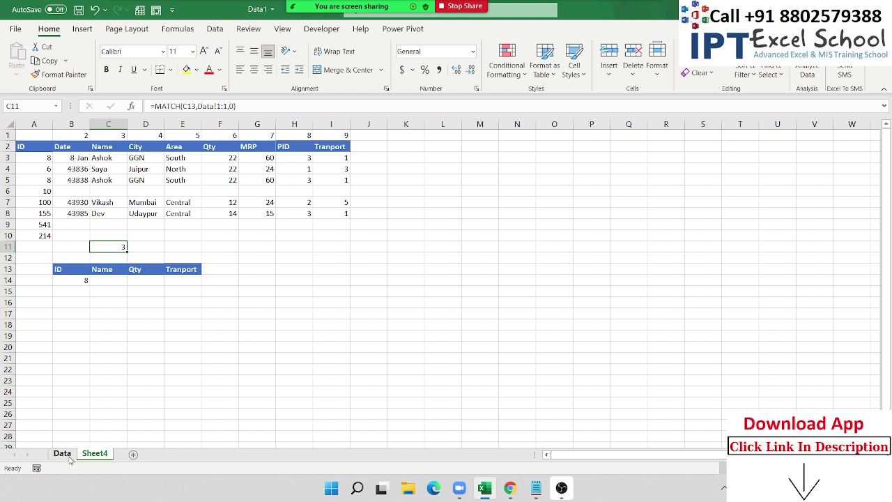
Step: In C14, start a VLOOKUP on B14 with Data columns A:I as the table
click(108, 280)
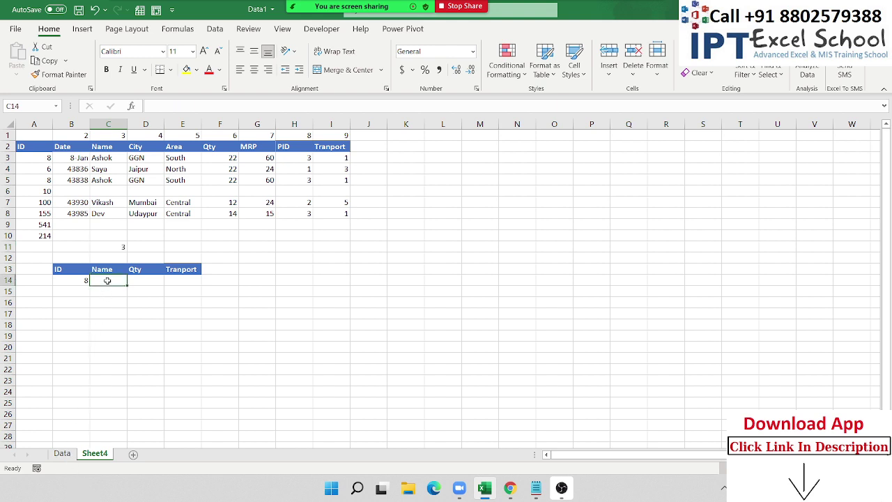
text(=vl)
key(Tab)
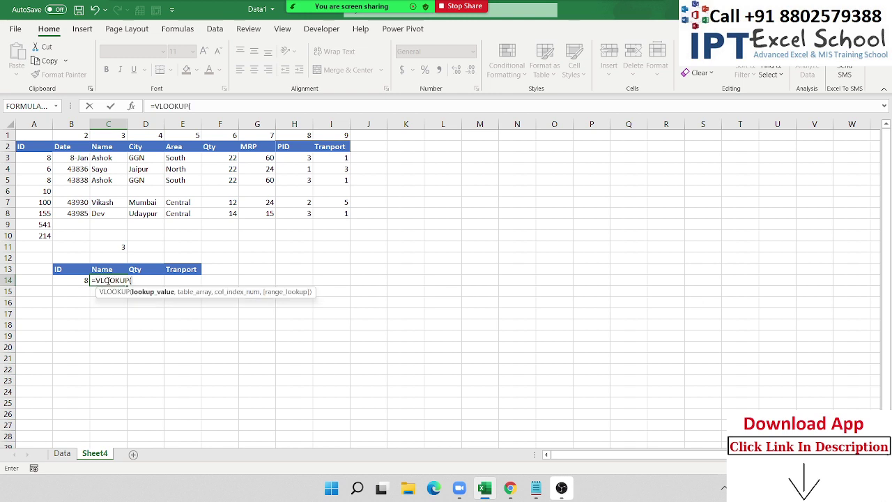
key(Left)
text(,)
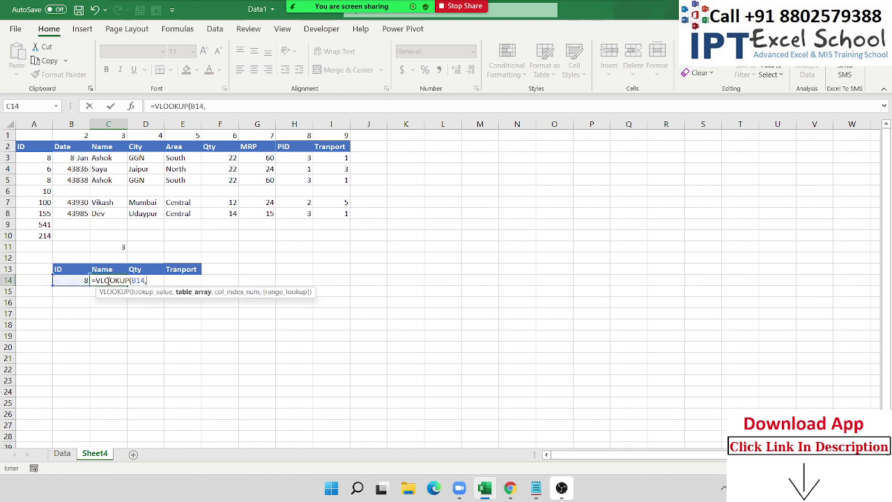
click(62, 453)
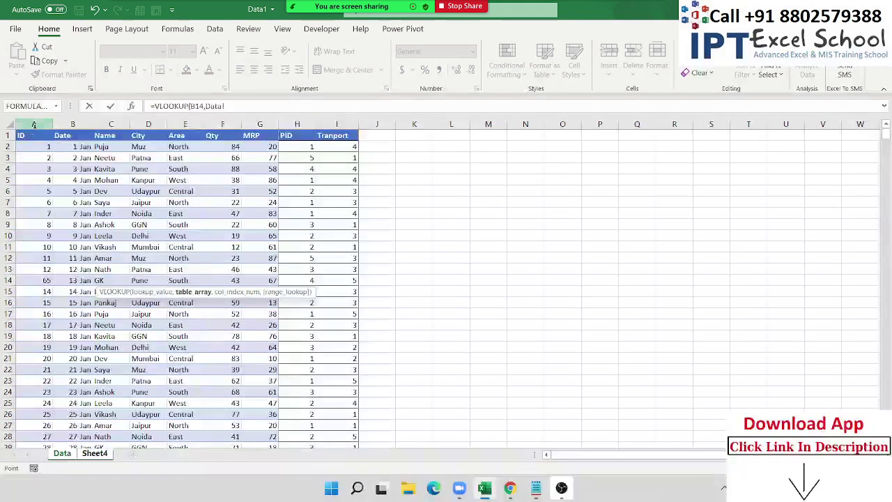
drag(33, 124, 336, 125)
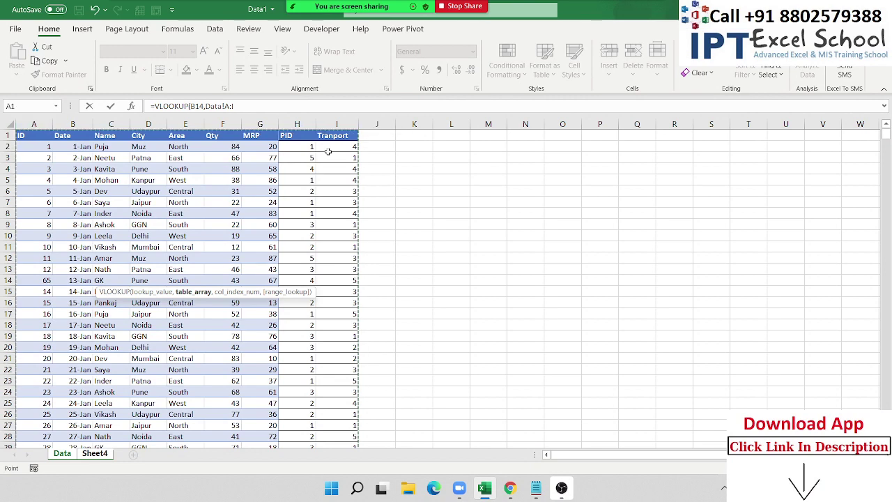
Step: Use Sheet4!C11 as the column number with exact match, returning Ashok
text(,)
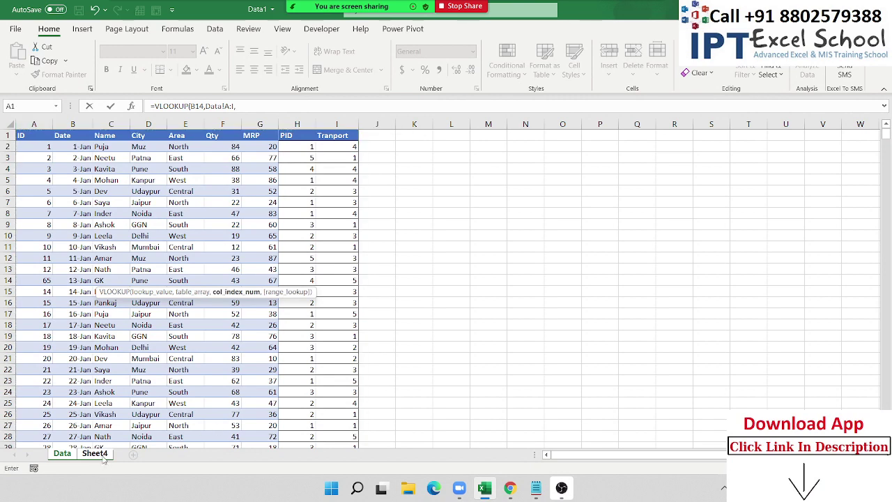
click(94, 453)
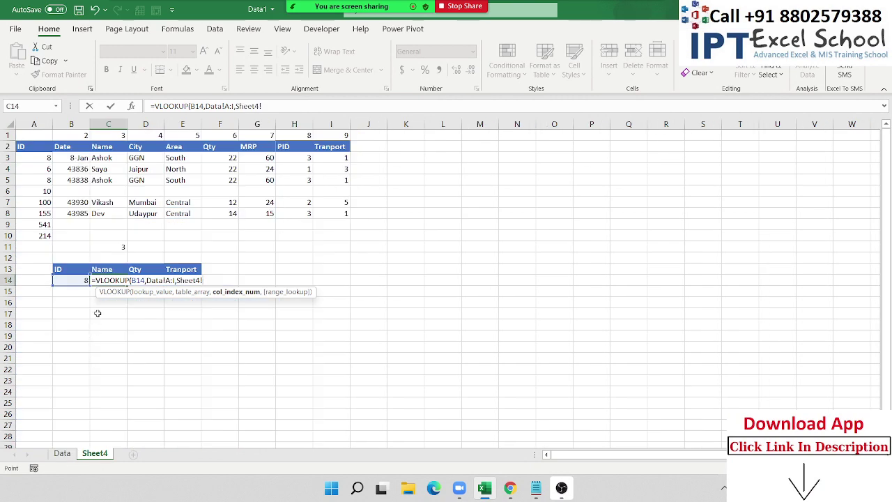
click(114, 247)
text(,0))
key(Return)
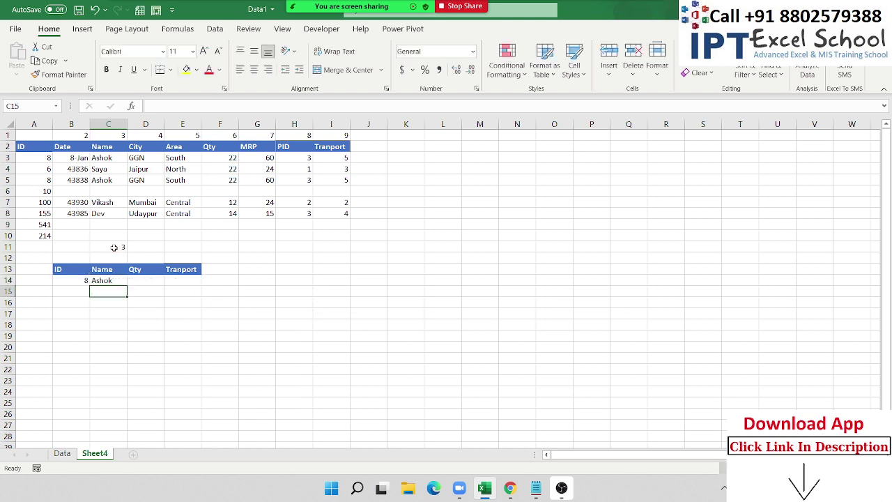
key(Up)
key(F2)
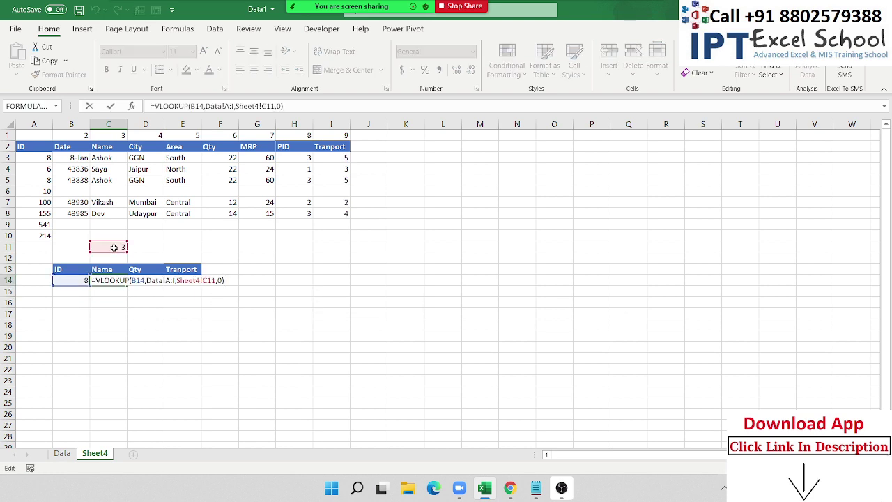
Step: Replace Sheet4!C11 in C14's VLOOKUP with C11's MATCH formula
key(Escape)
double_click(104, 248)
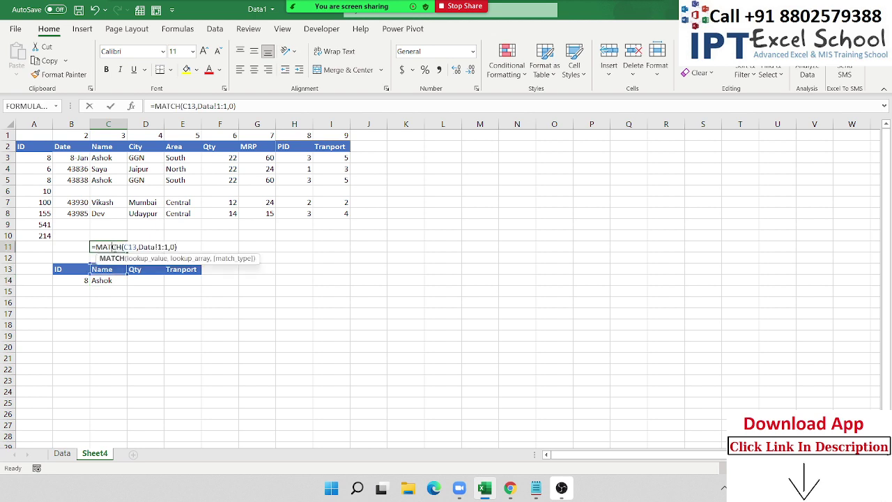
drag(97, 246, 206, 246)
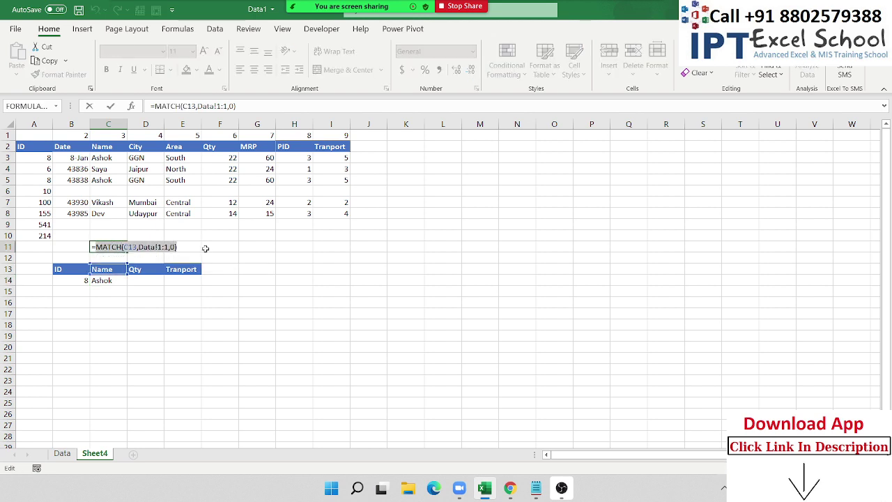
key(Escape)
double_click(110, 280)
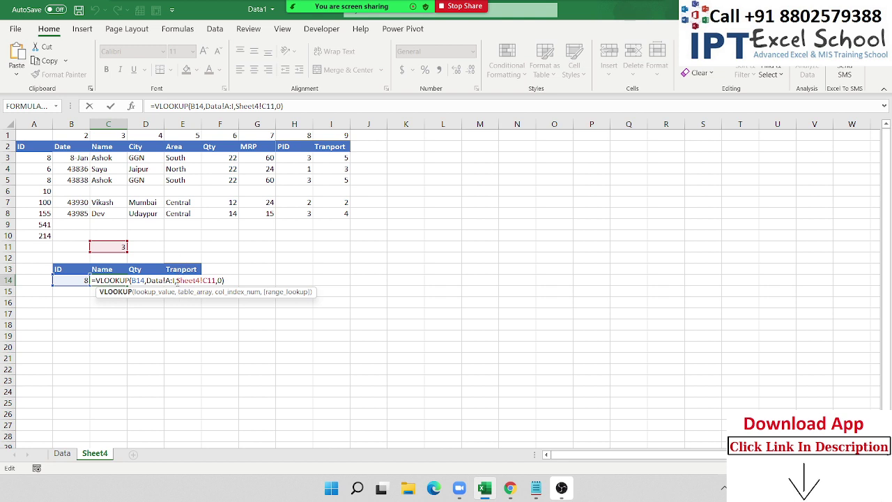
drag(176, 280, 219, 282)
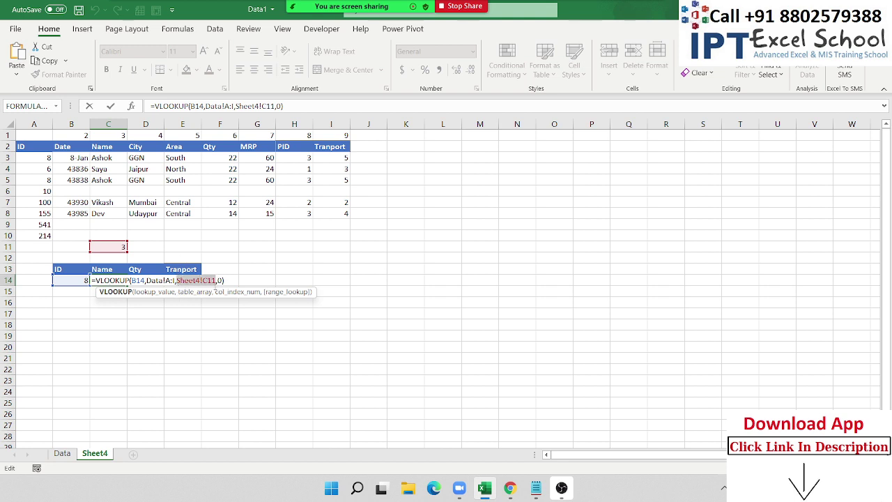
key(ctrl+v)
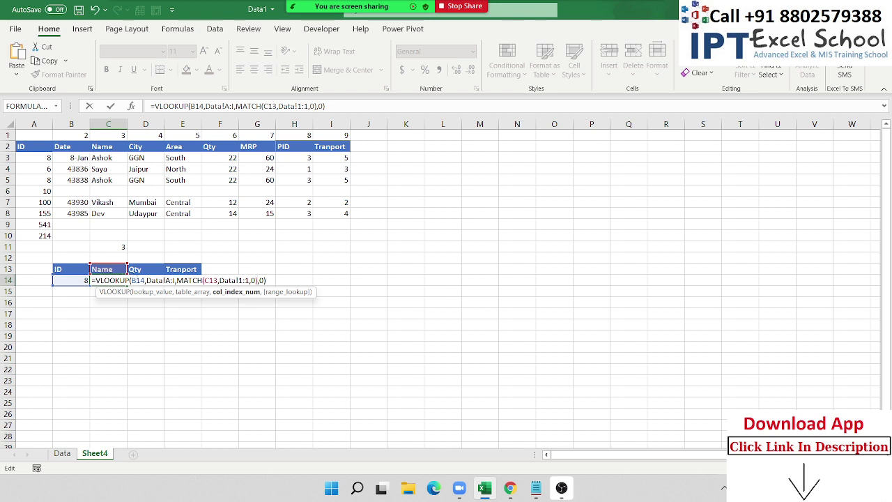
Step: Anchor the B14, Data!A:I, C13 and Data!1:1 references with $ signs
click(132, 280)
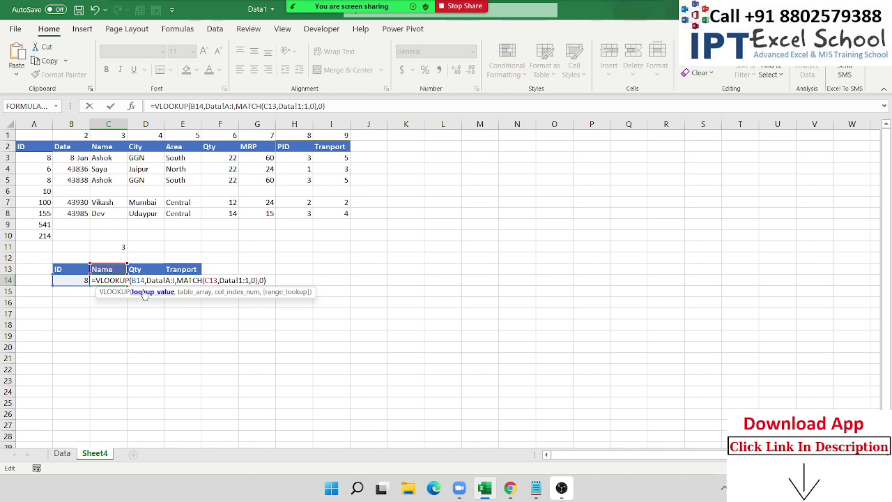
text($)
click(175, 280)
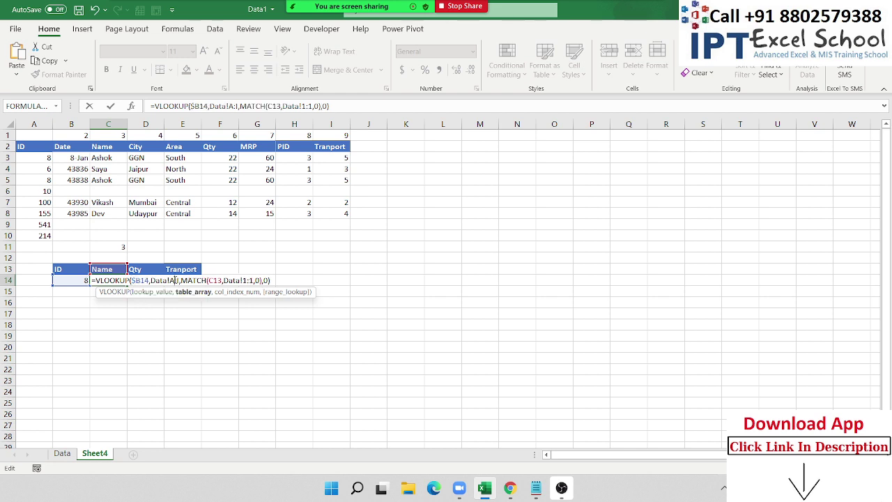
key(Return)
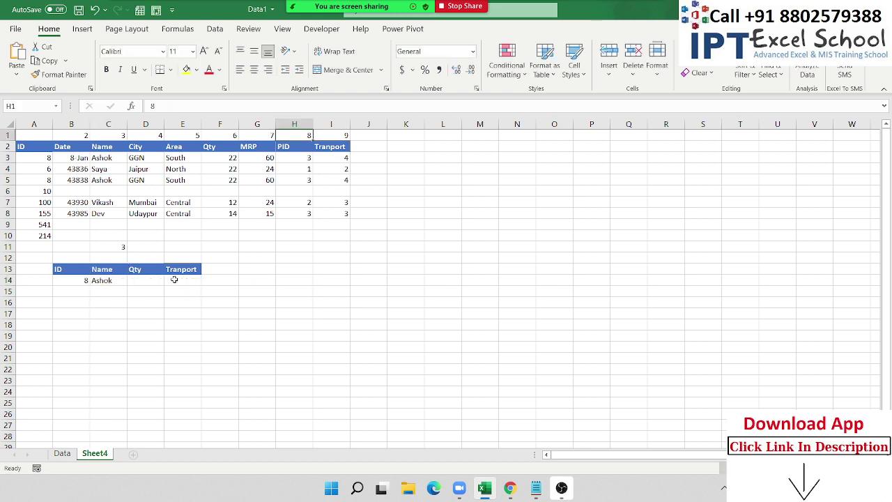
click(111, 285)
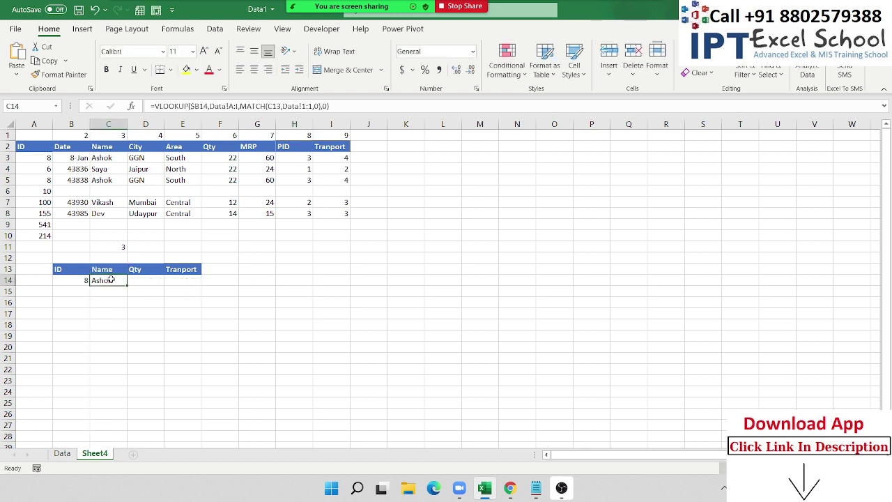
double_click(110, 282)
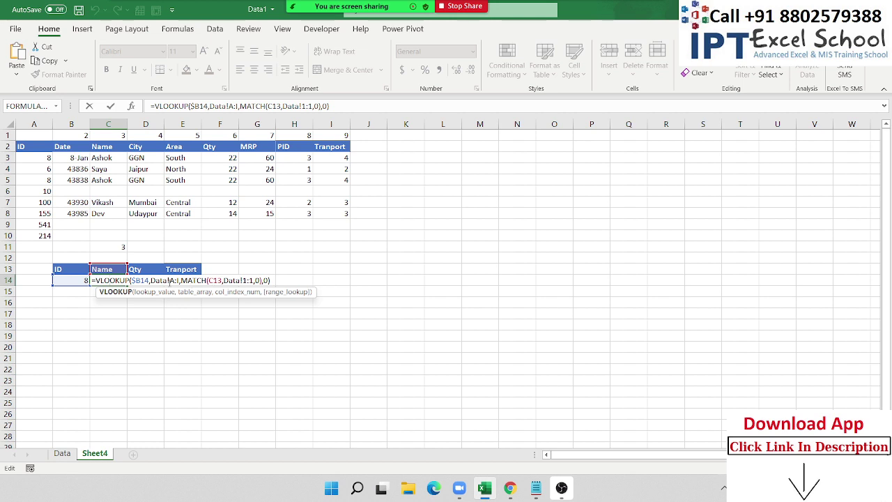
click(174, 280)
key(F4)
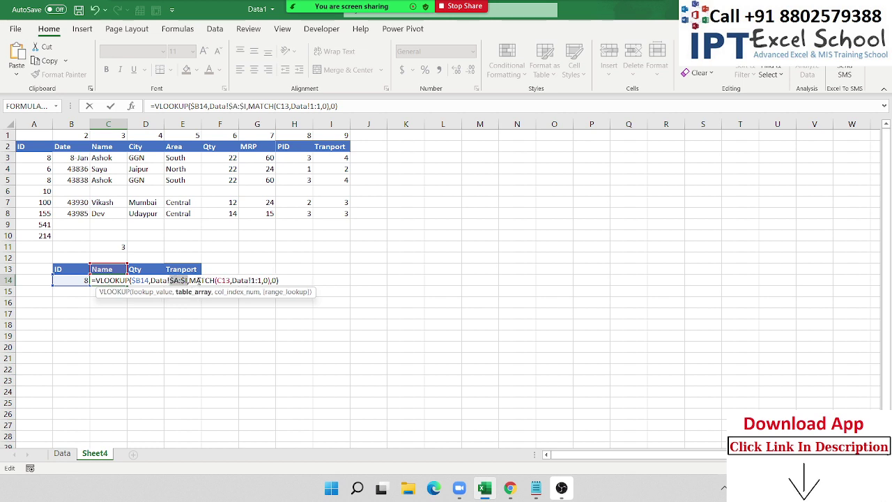
click(223, 280)
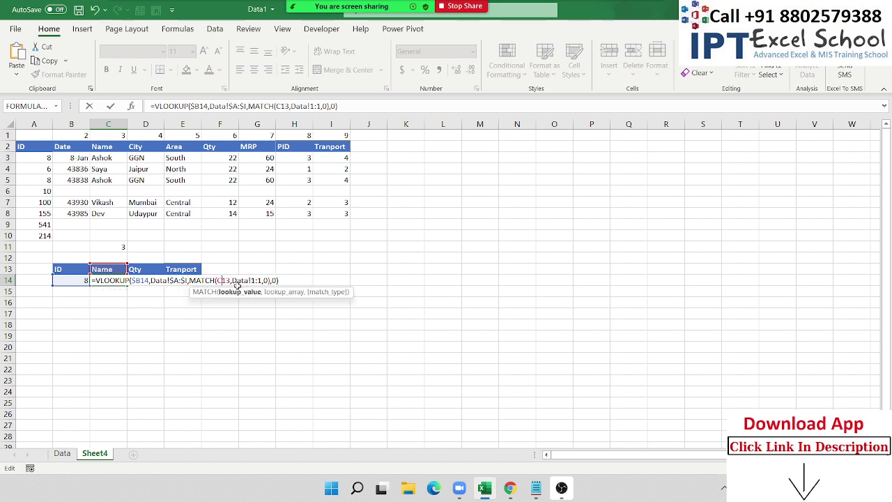
text($)
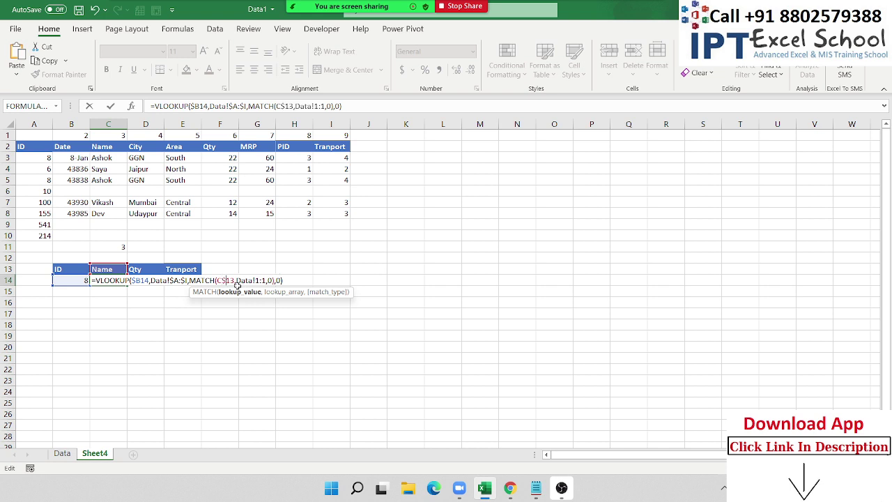
click(258, 280)
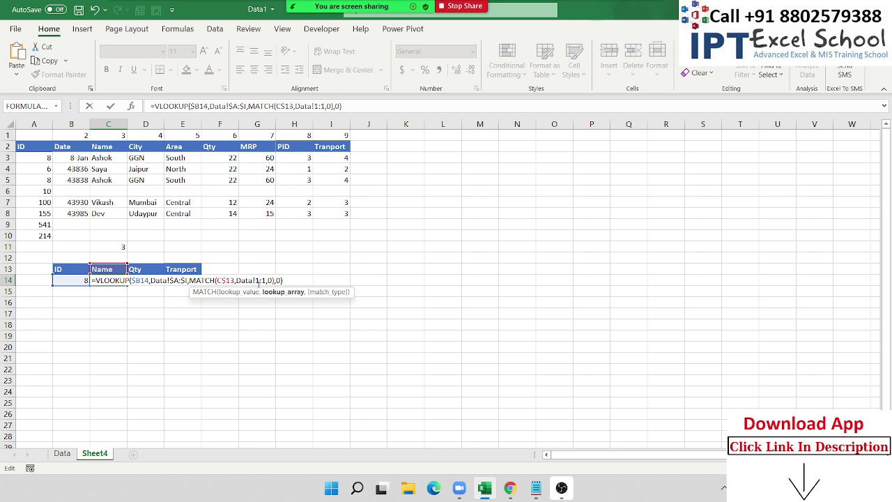
key(F4)
key(Return)
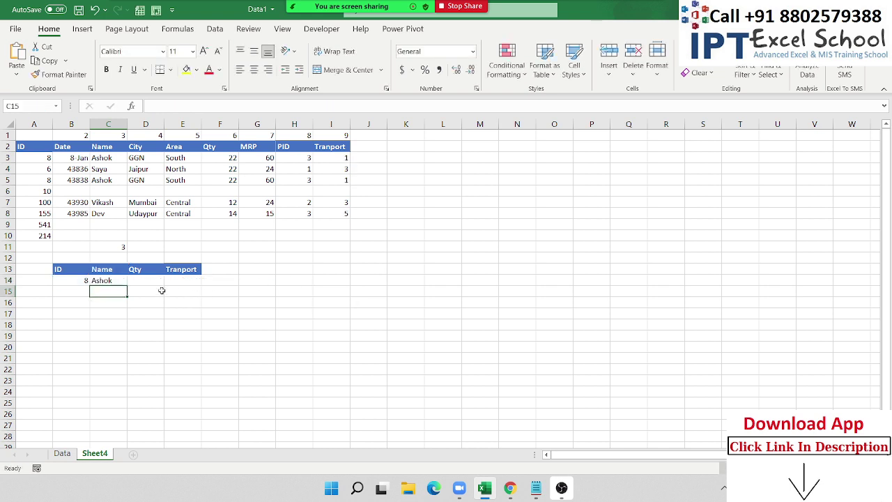
Step: Fill C14's formula to E14, showing Ashok, 22 and 5, and check the copies
click(123, 283)
drag(127, 287, 189, 287)
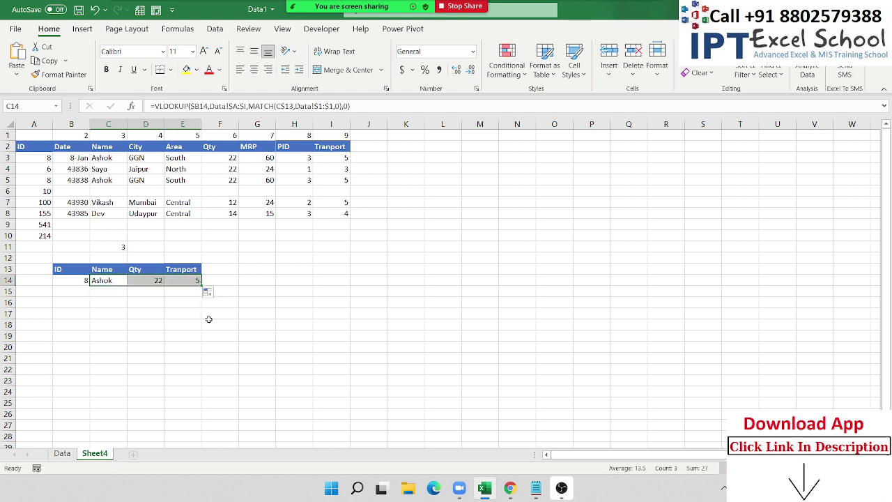
double_click(155, 280)
key(Escape)
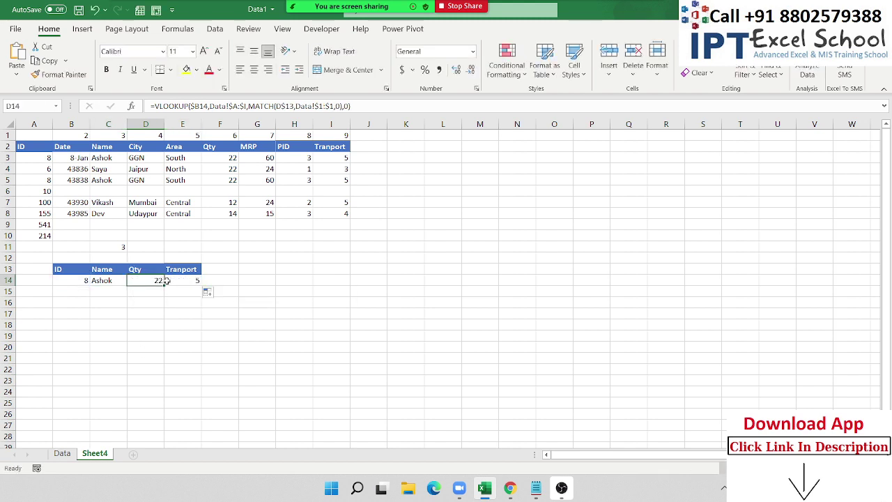
click(189, 281)
double_click(189, 281)
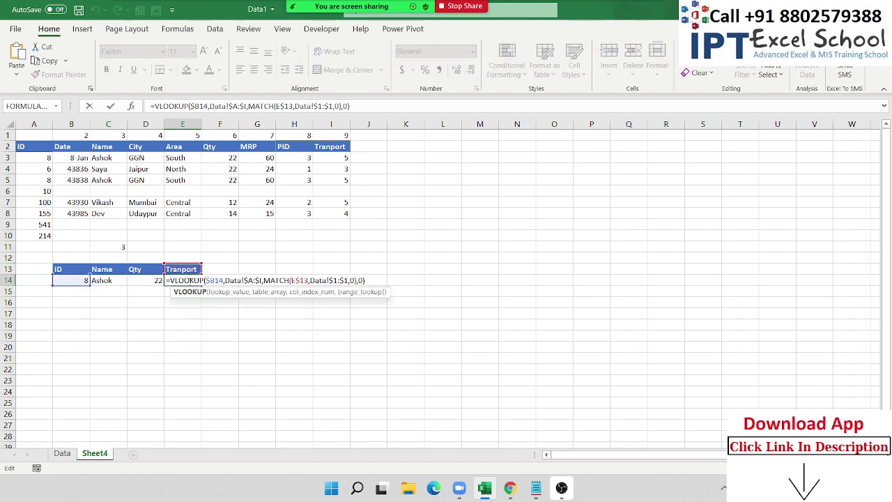
key(Escape)
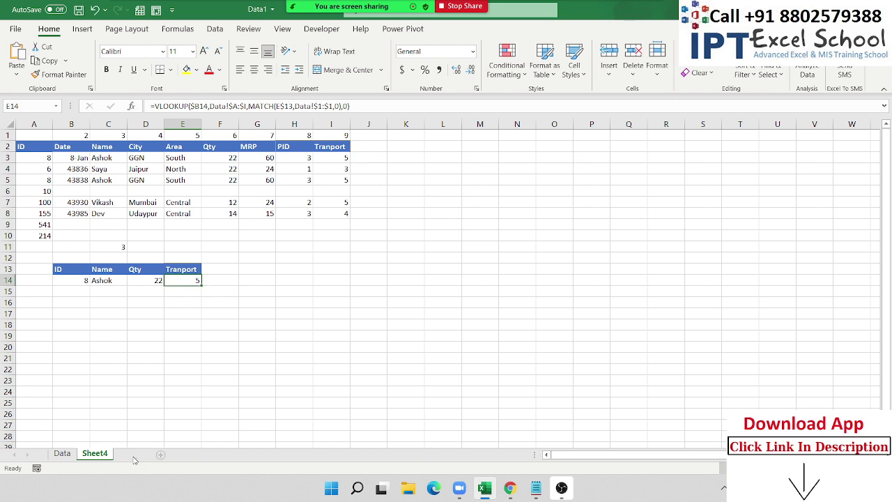
click(133, 454)
Step: Copy the Data table A1:I21 into the new Sheet1
click(62, 454)
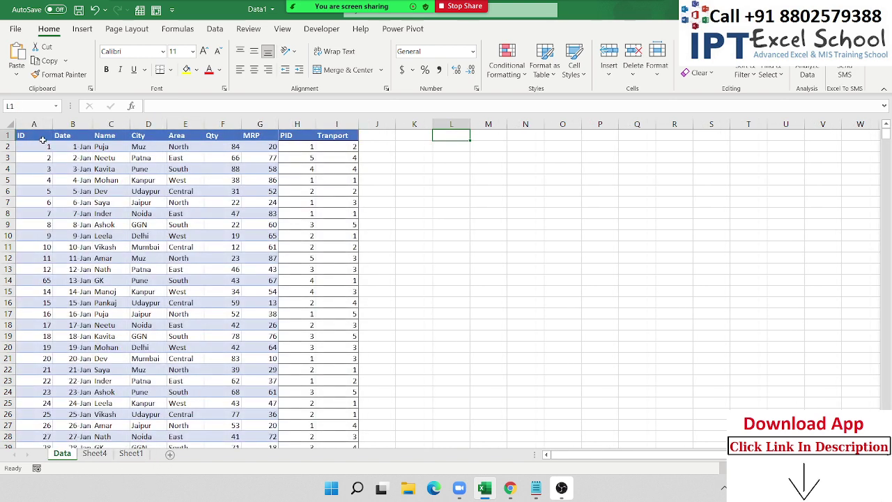
drag(24, 136, 331, 359)
key(ctrl+c)
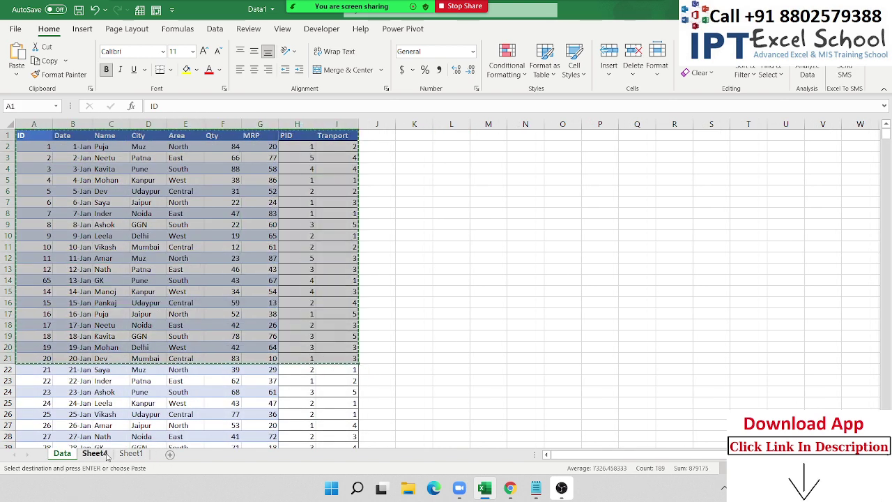
click(131, 453)
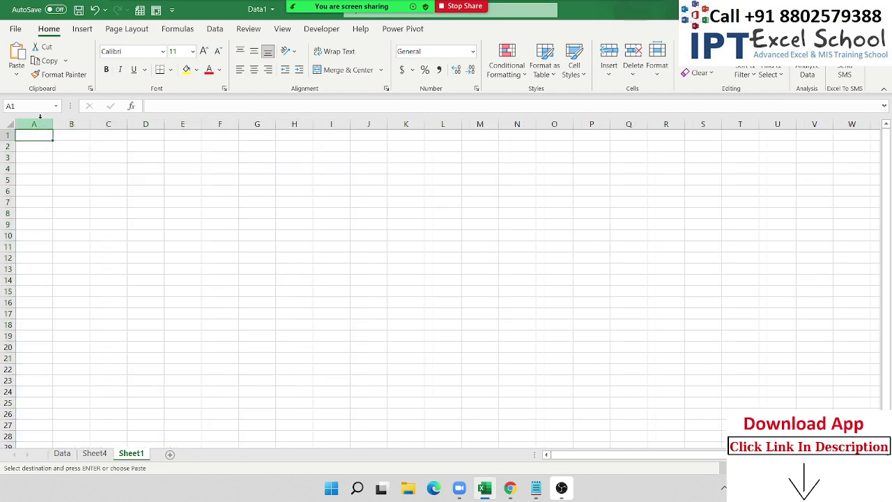
key(ctrl+v)
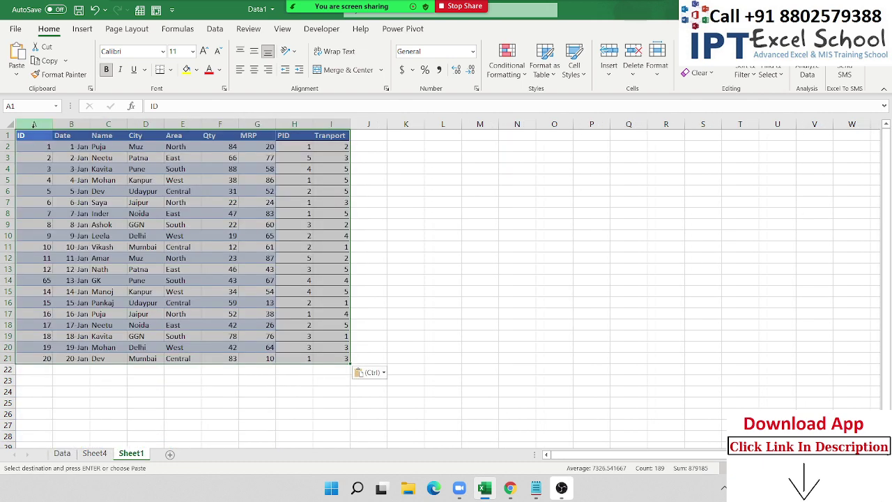
Step: Insert the cut ID column before Qty so it follows Area
click(34, 125)
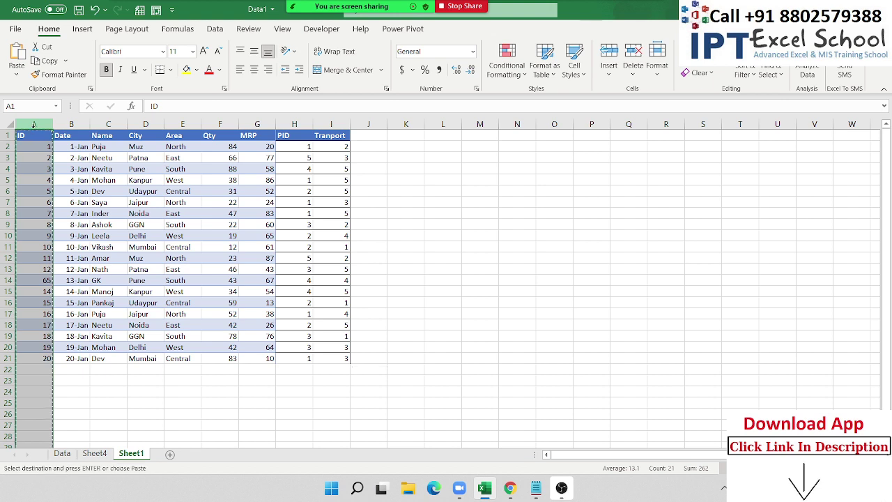
click(217, 124)
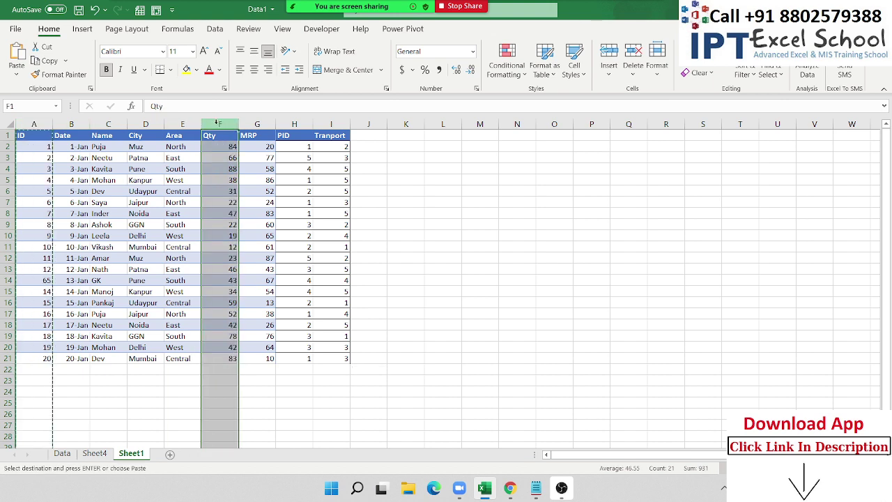
key(ctrl+plus)
drag(196, 154, 198, 249)
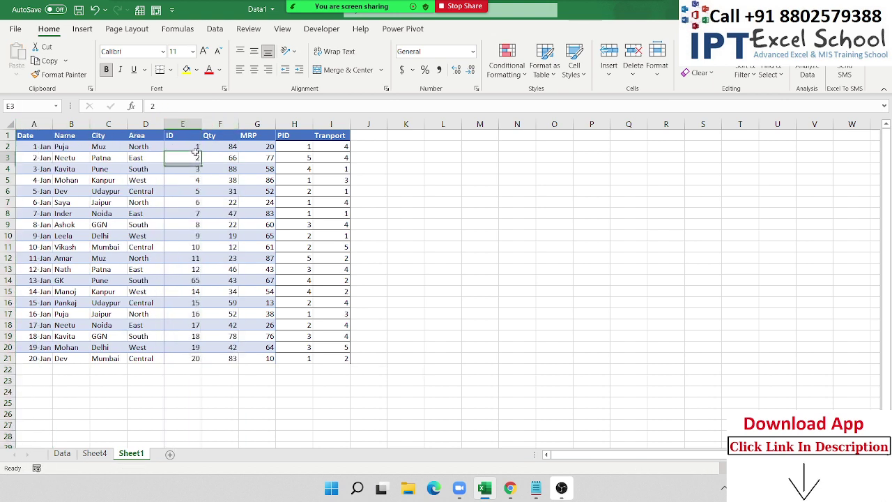
Step: Enter lookup value 10 in L13 and a Qty label in M12
click(443, 272)
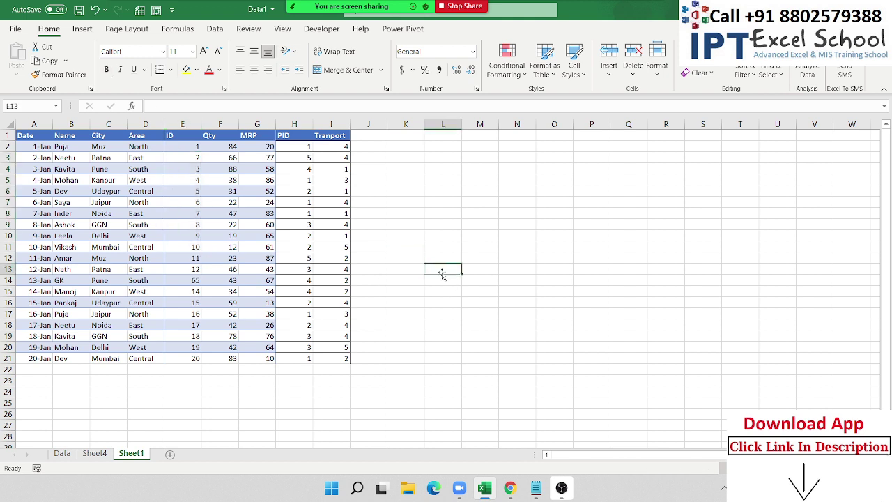
text(10)
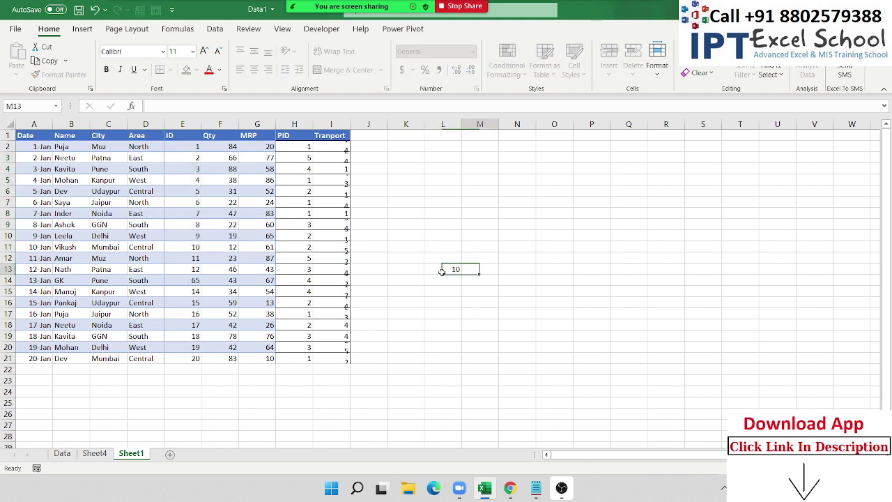
key(Tab)
key(Up)
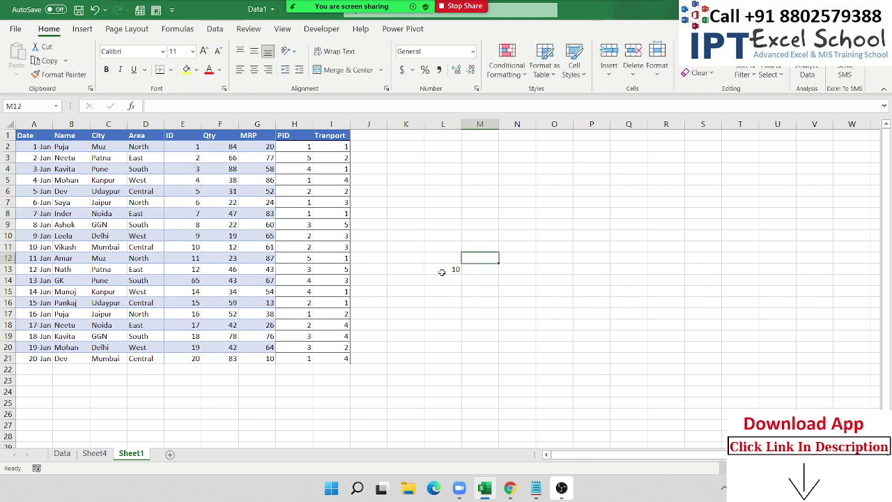
text(Qty)
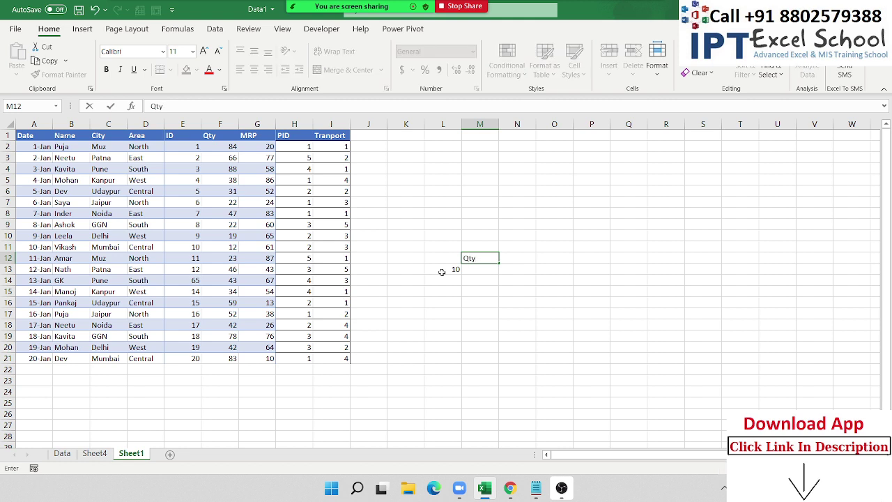
key(Return)
Step: Enter =VLOOKUP(L13,E:F,2,0) in M13, check it returns 12, then delete it
text(=)
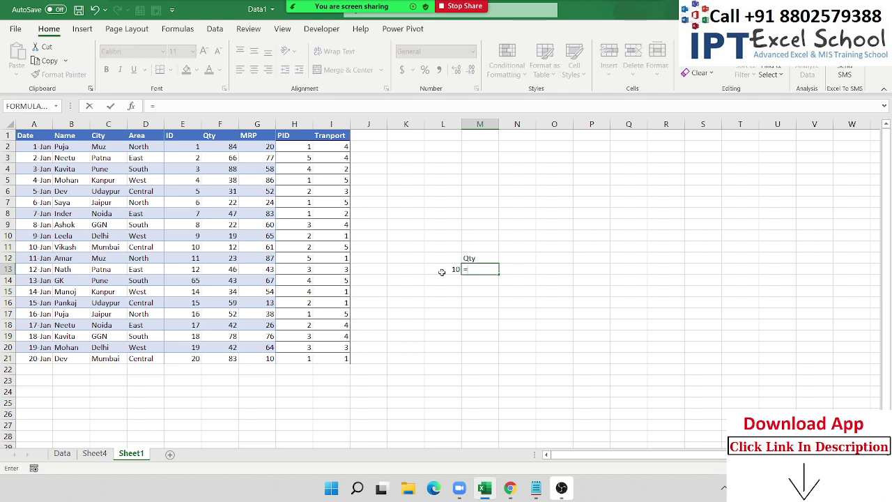
text(vl)
key(Tab)
click(442, 270)
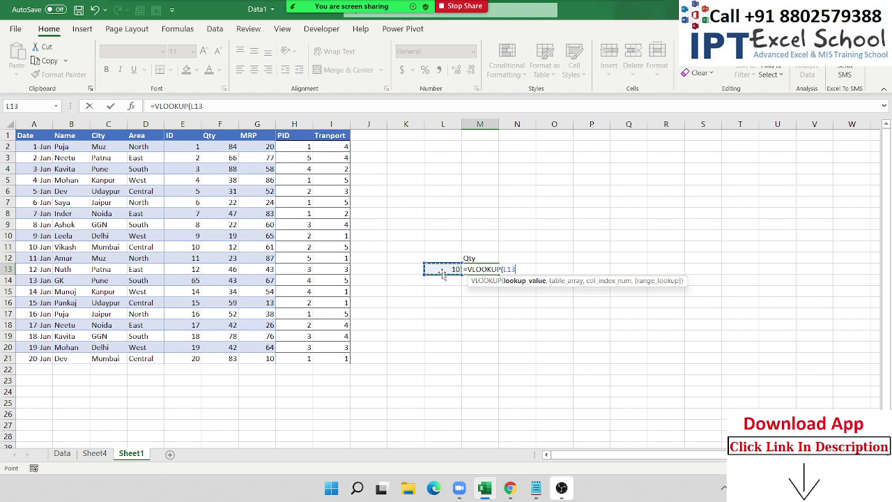
text(,)
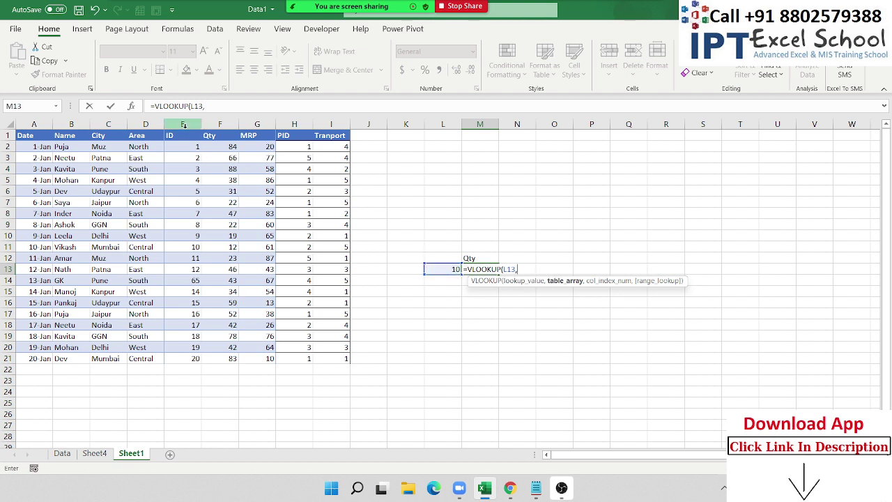
drag(183, 123, 220, 124)
text(,2)
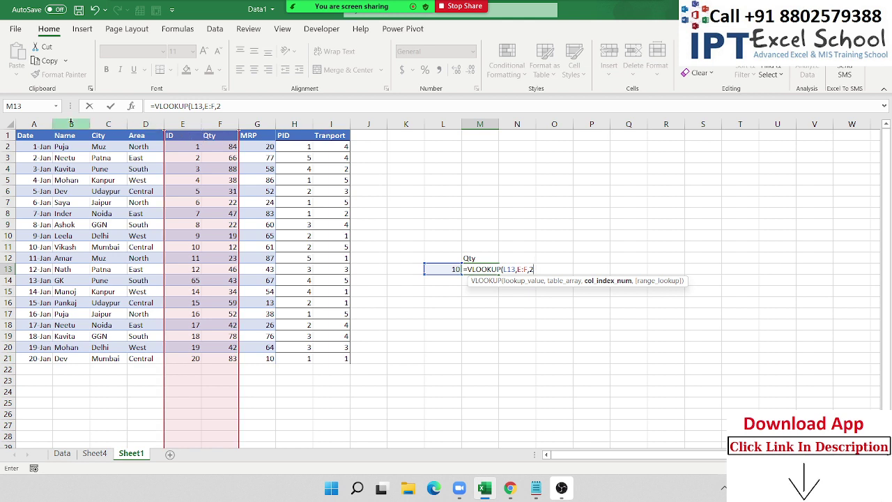
text(,0)
key(Return)
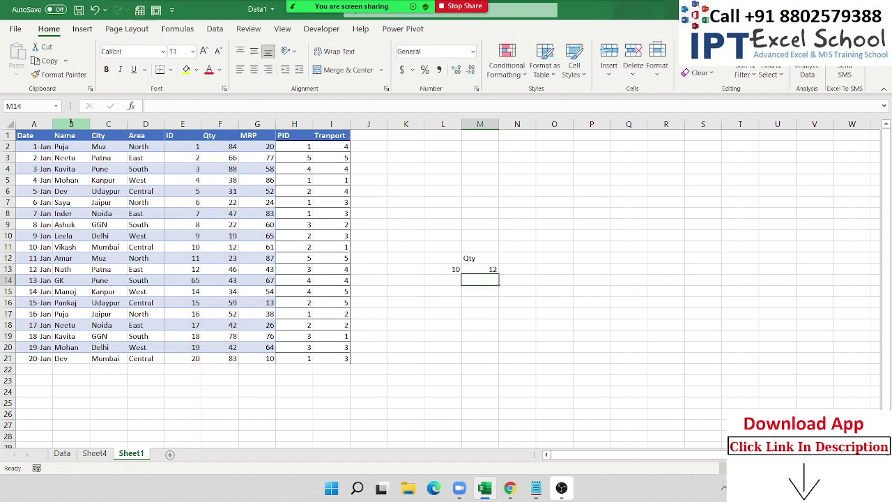
key(Up)
key(Left)
key(shift+Right)
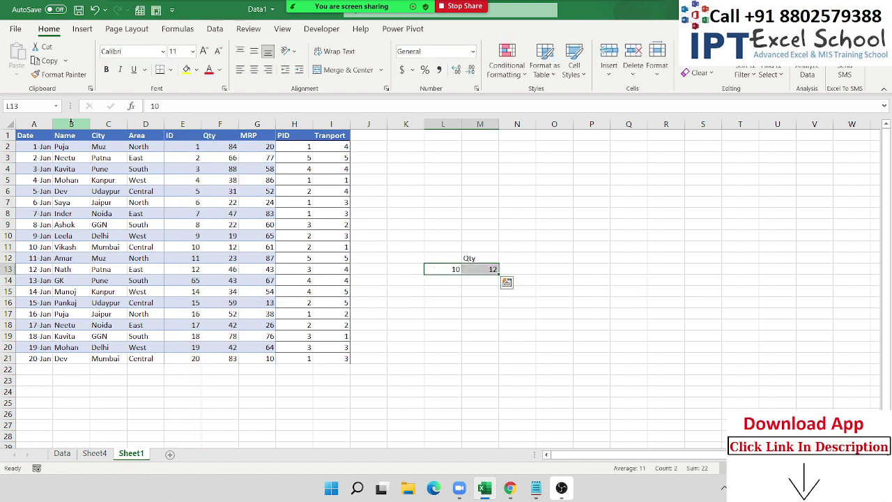
key(Right)
key(Delete)
Step: Enter =MATCH(L13,E1:E21,0) in M14, returning 11, and compare with ID 10's row in column E
key(Down)
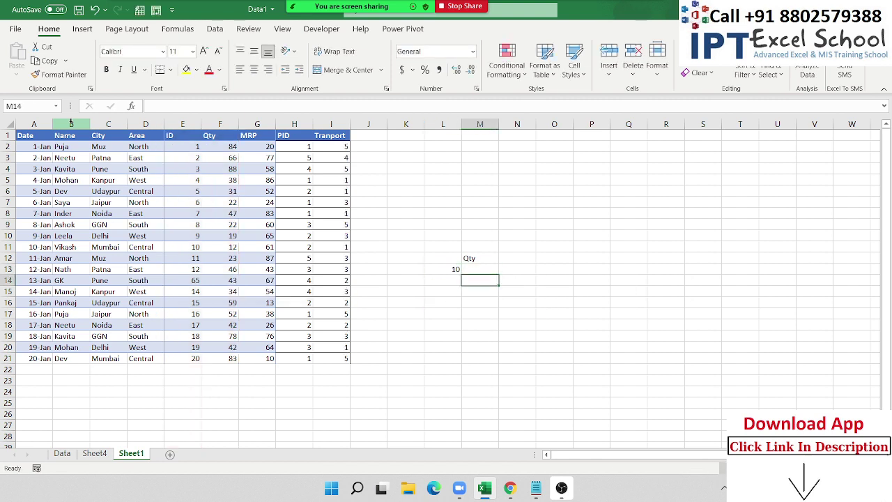
text(=mat)
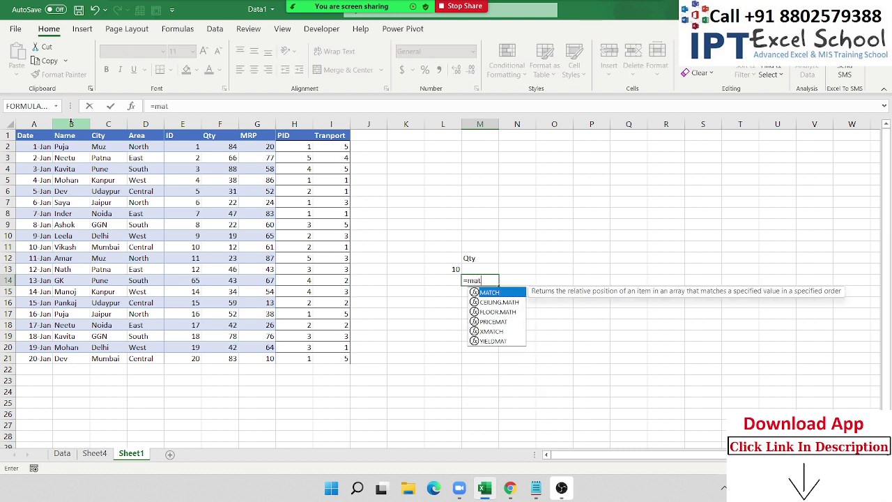
key(Tab)
key(Left)
key(Up)
text(,)
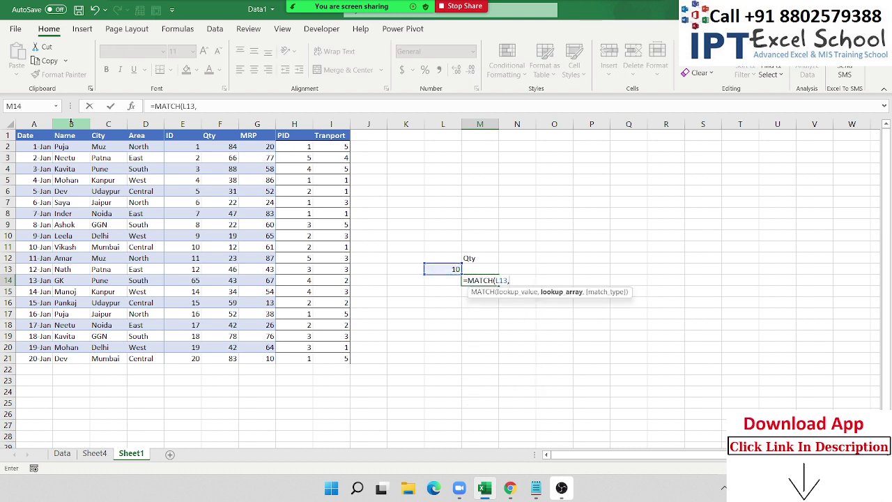
drag(193, 358, 196, 124)
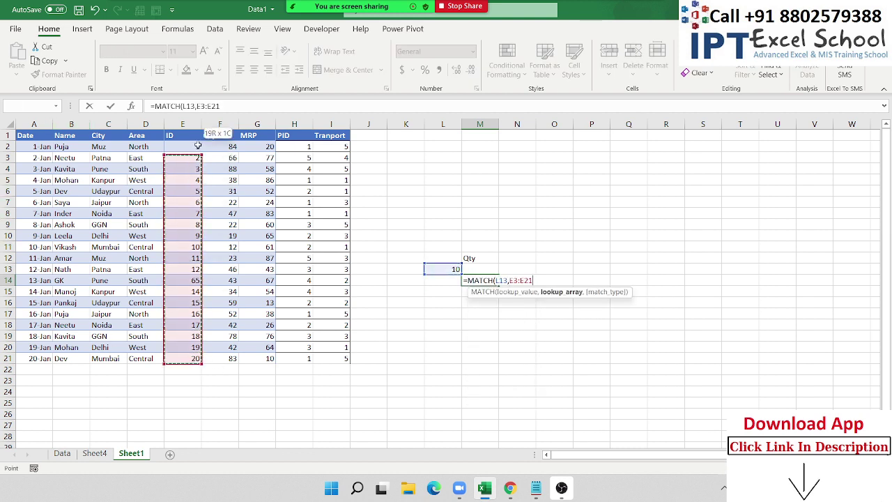
text(,0)
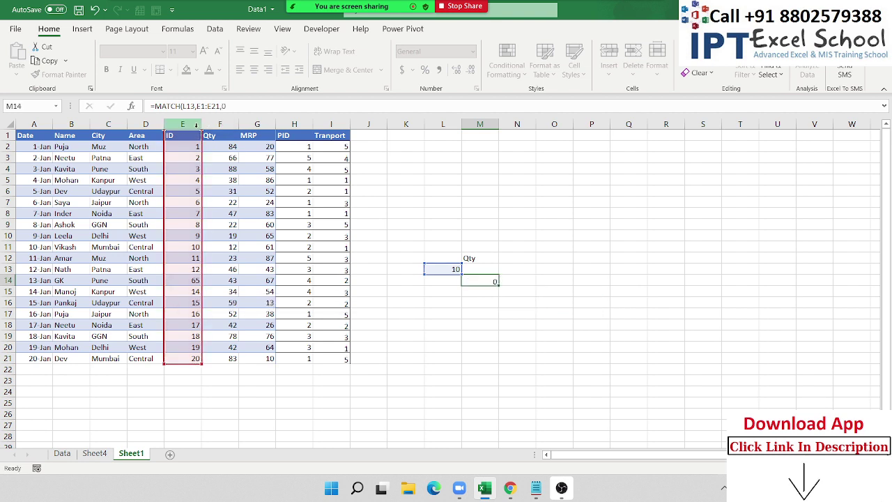
key(Return)
key(Up)
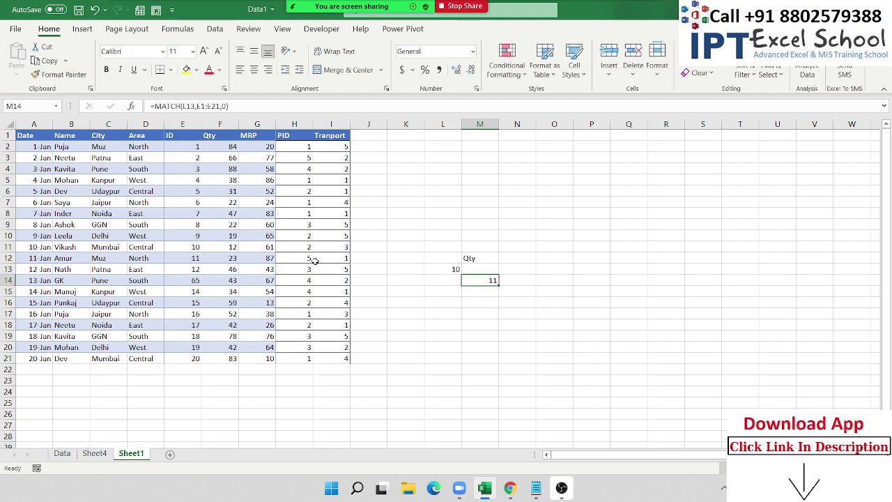
click(187, 247)
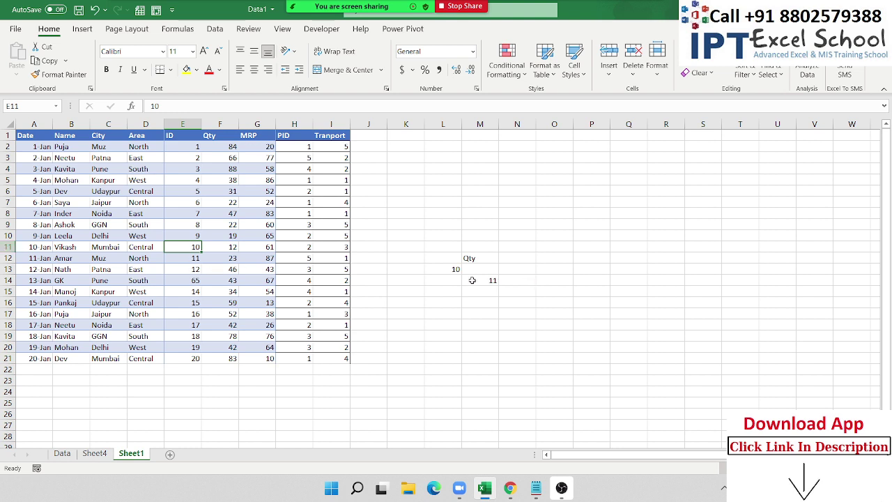
Step: Insert a blank row above the table's header row and check where ID 10 now sits
click(6, 134)
key(ctrl+shift+plus)
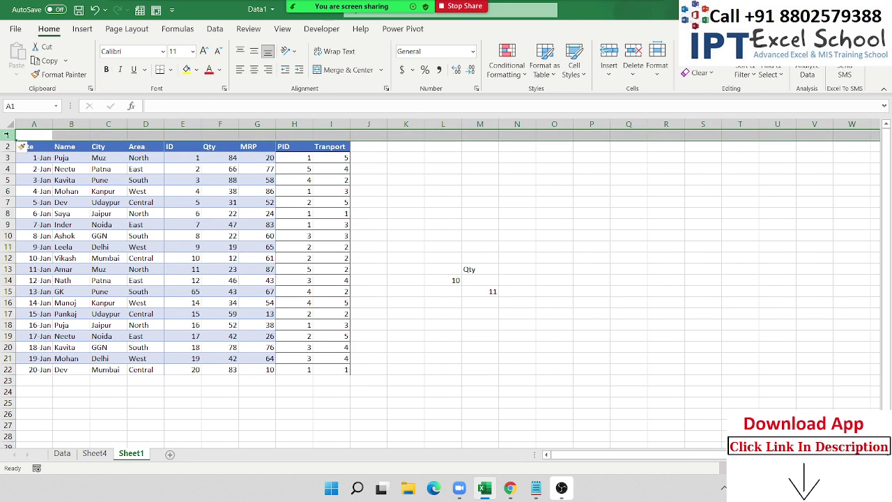
click(196, 135)
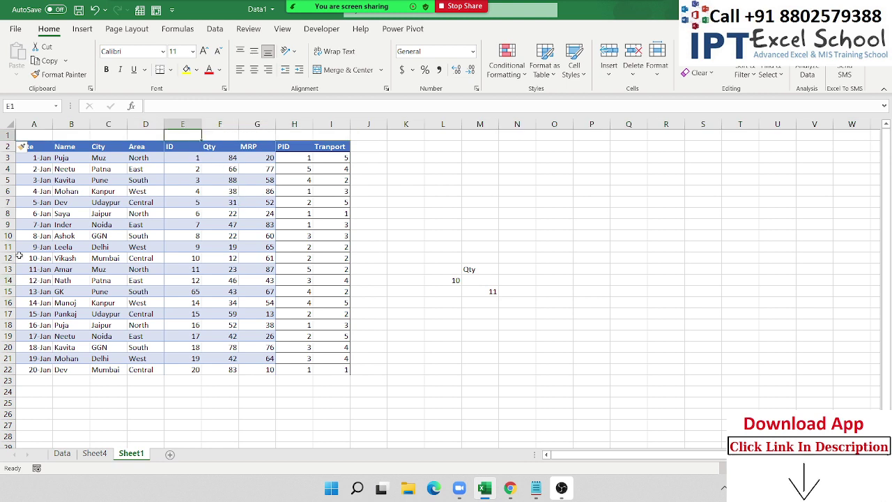
click(195, 262)
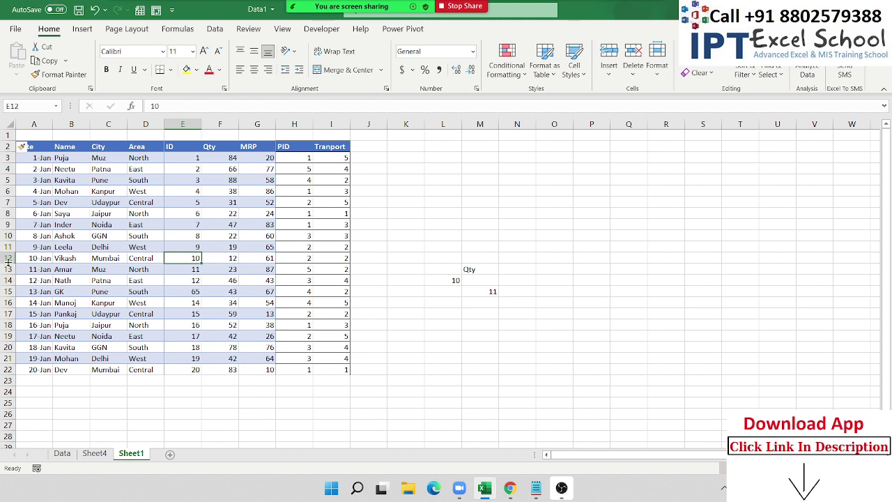
Step: Review the shifted formula =MATCH(L14,E2:E22,0) in M15 and count ID positions from the heading
double_click(492, 291)
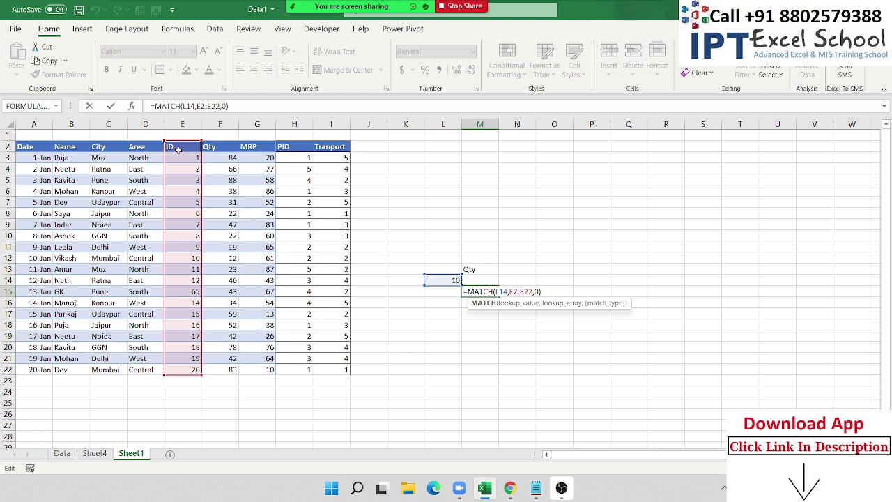
key(ctrl+Return)
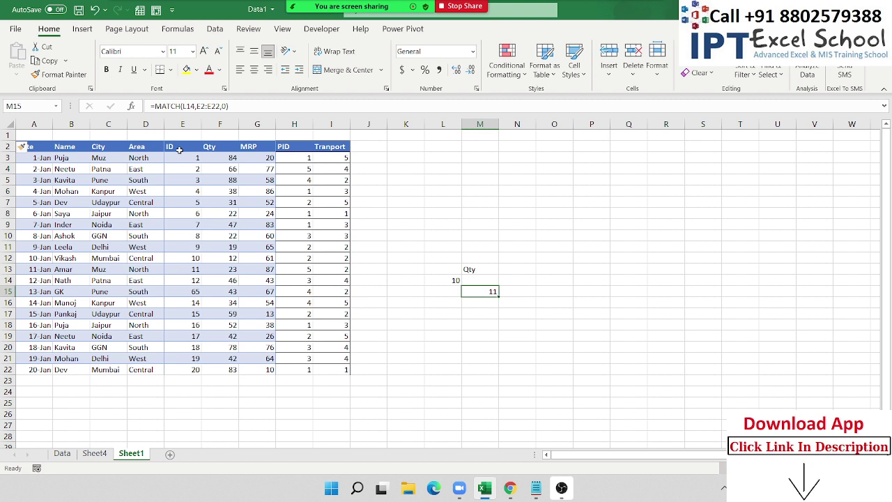
click(173, 146)
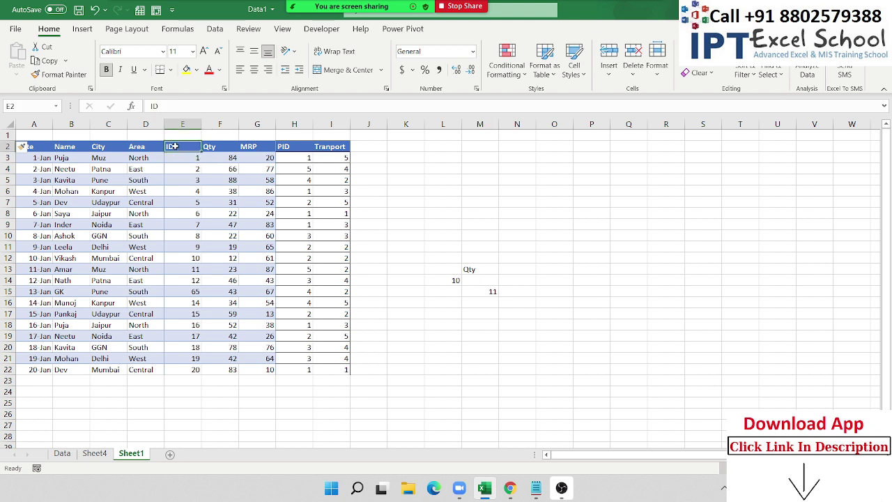
key(Down)
key(Down)
key(Down)
key(Down)
key(Down)
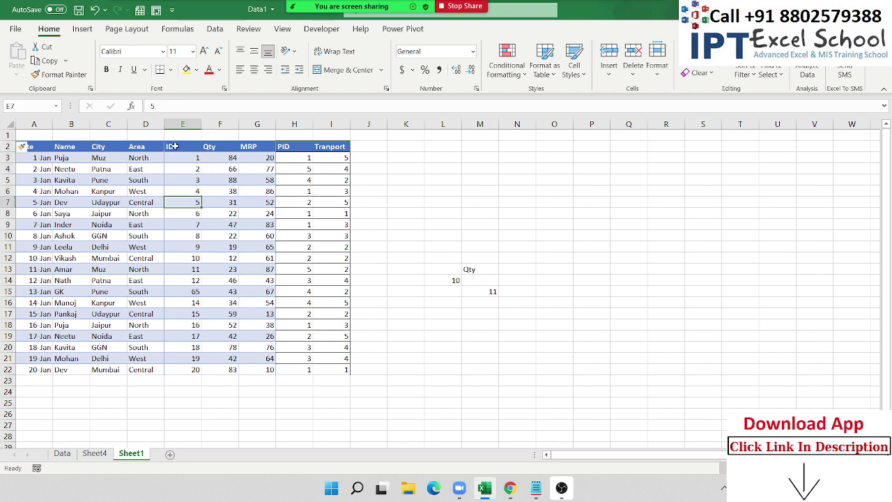
key(Down)
key(Down)
key(Down)
key(Down)
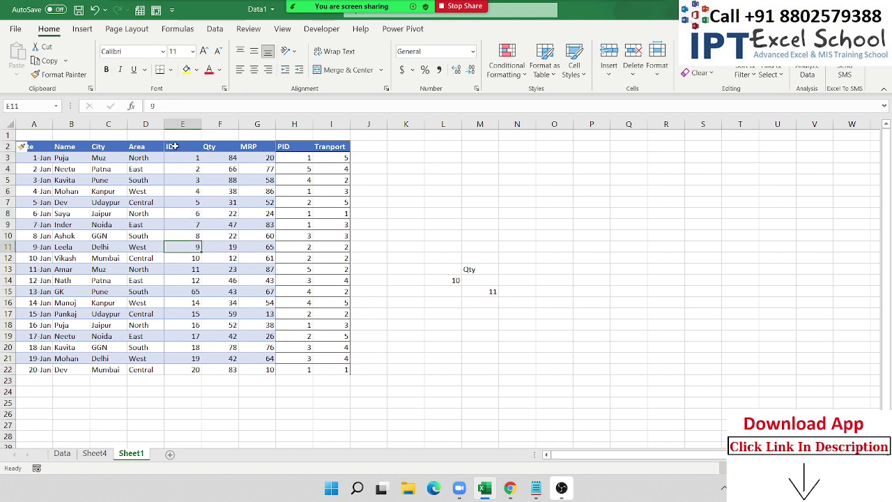
key(Down)
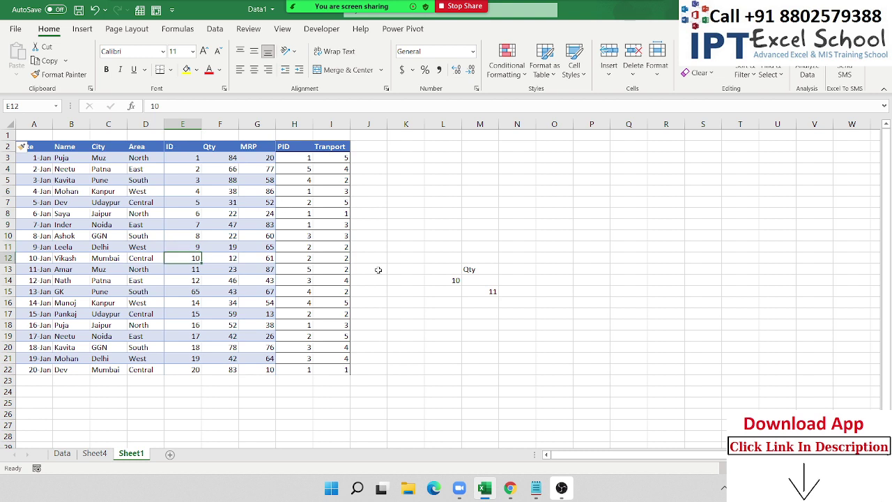
click(494, 292)
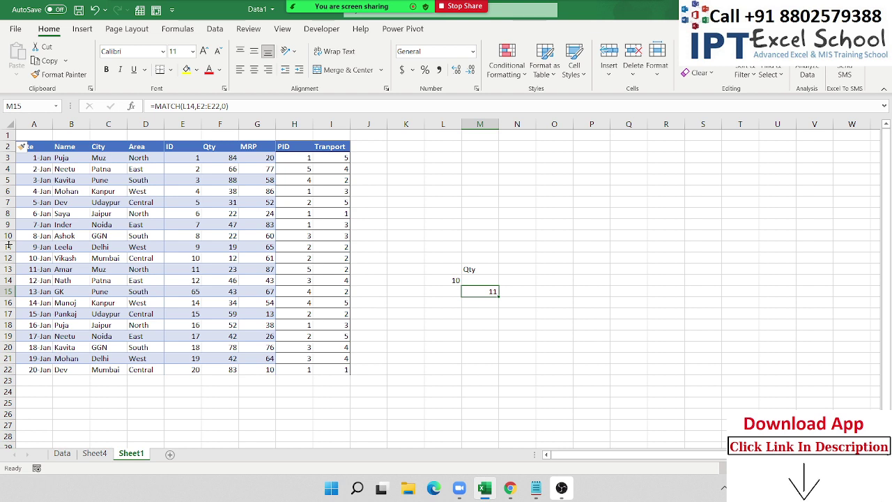
Step: Enter =INDEX(A2:I22,11,2) in N15 to return the name in row 11
click(529, 293)
text(=in)
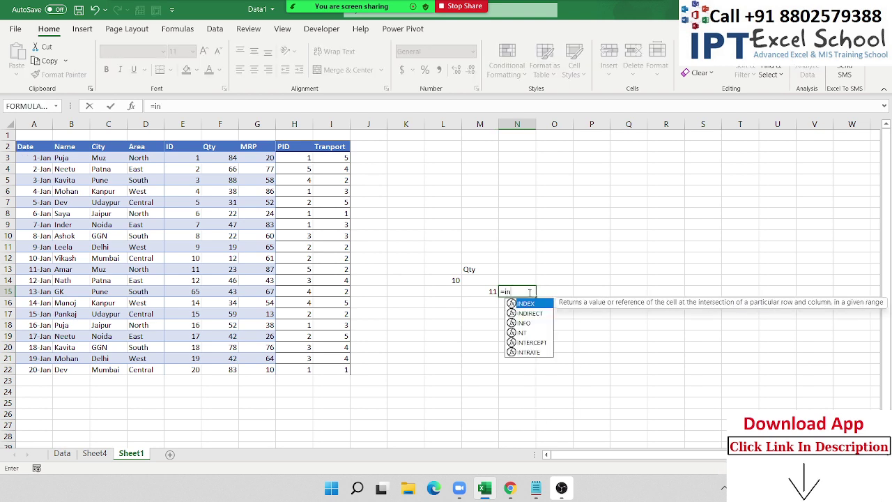
text(d)
key(Tab)
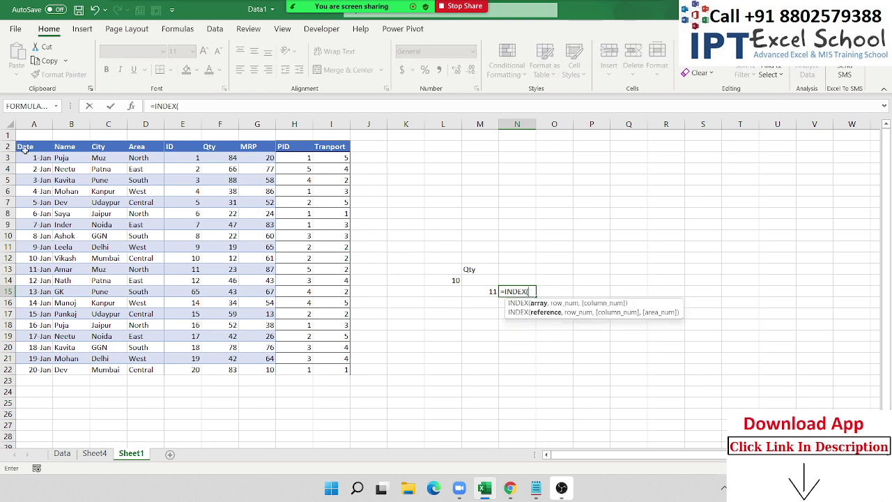
mouse_move(25, 149)
mouse_down()
mouse_move(323, 376)
mouse_move(315, 374)
mouse_up()
text(,)
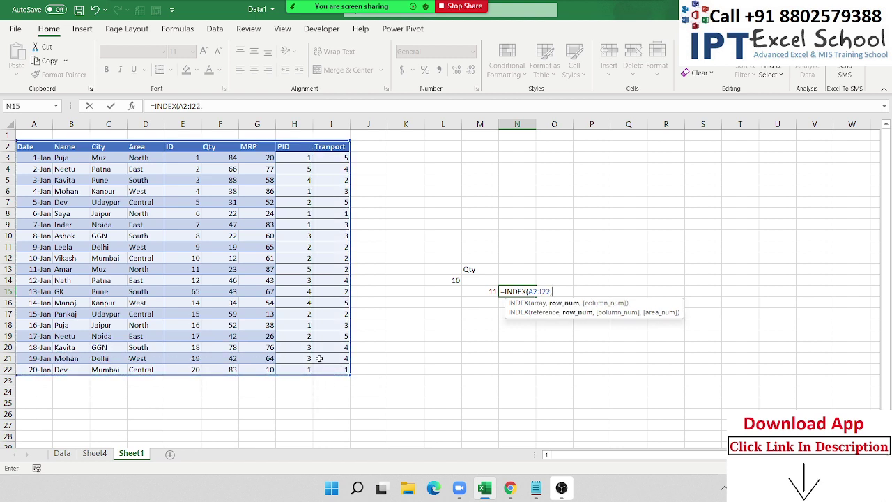
text(11,)
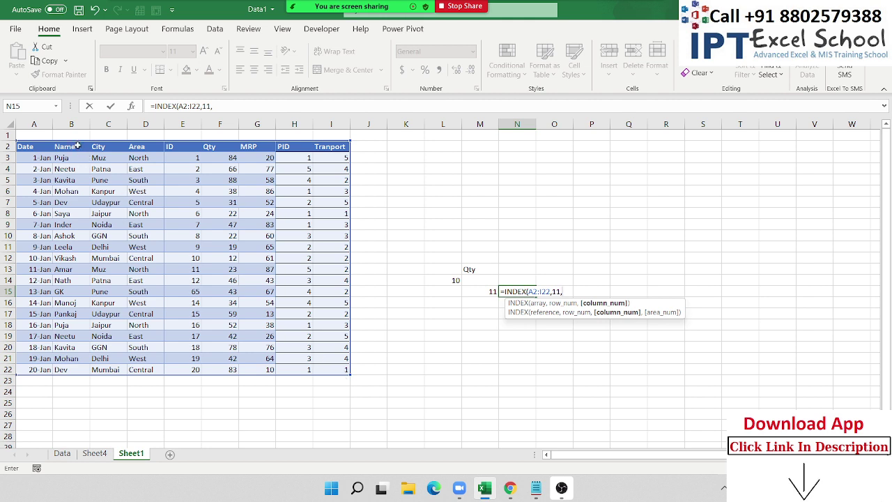
text(2)
key(Return)
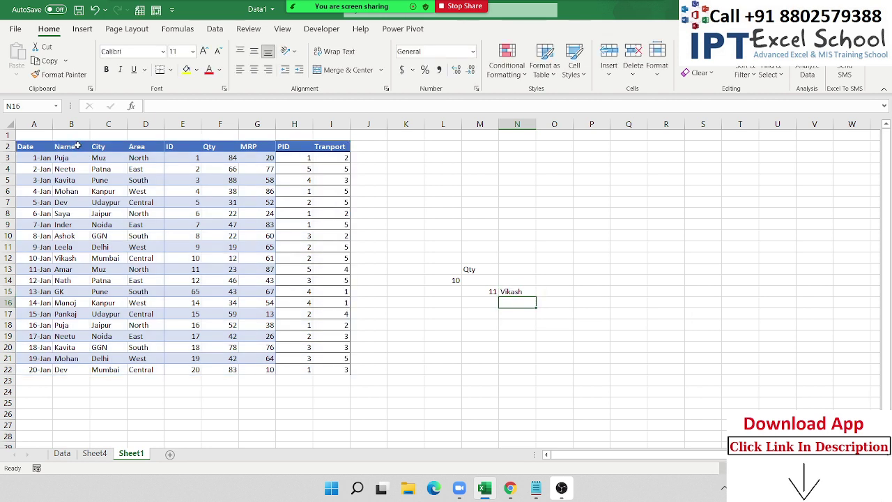
Step: Change the INDEX row number to 12 so N15 returns Amar
key(Up)
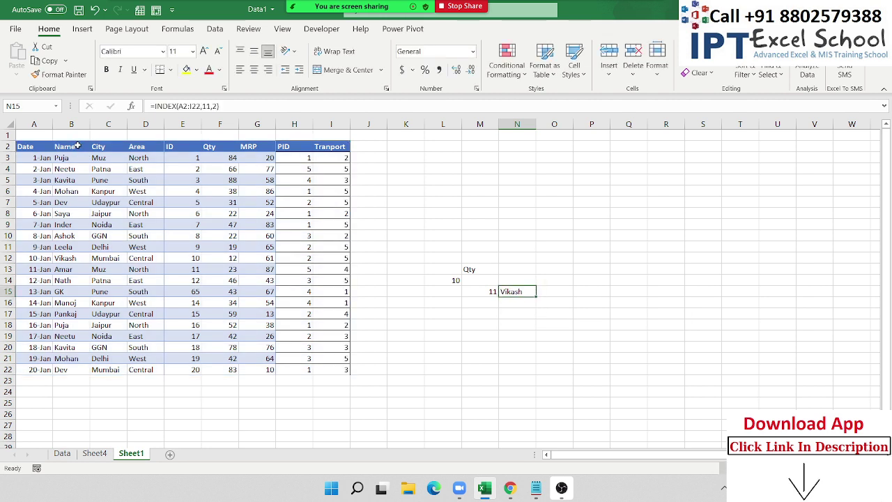
key(F2)
key(Left)
key(Left)
key(Left)
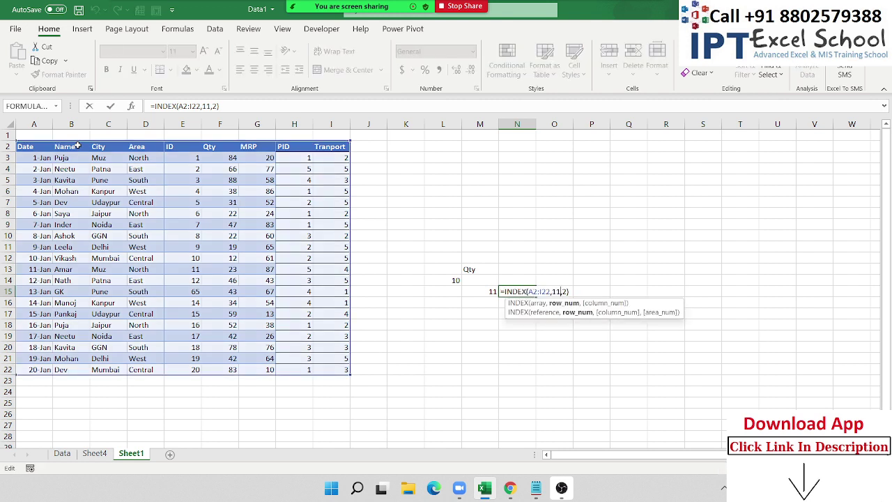
key(Delete)
text(2)
key(Return)
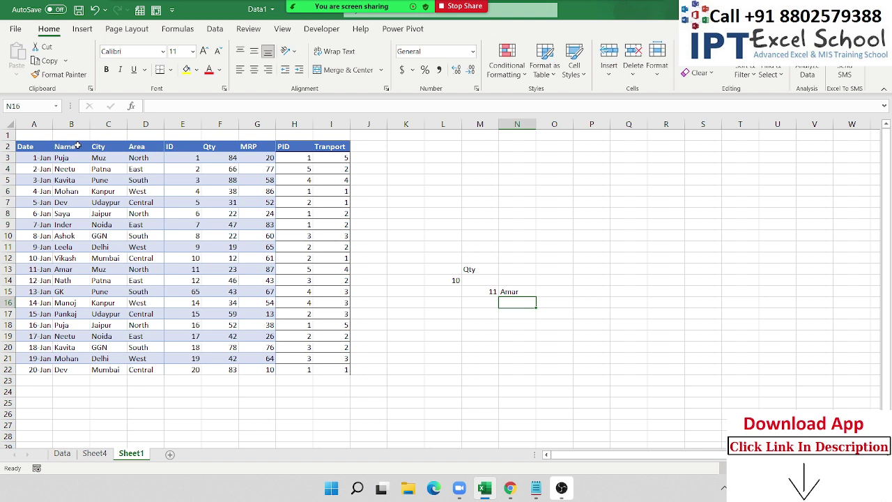
Step: Replace the fixed row number with M15 so N15 returns Vikash
key(Up)
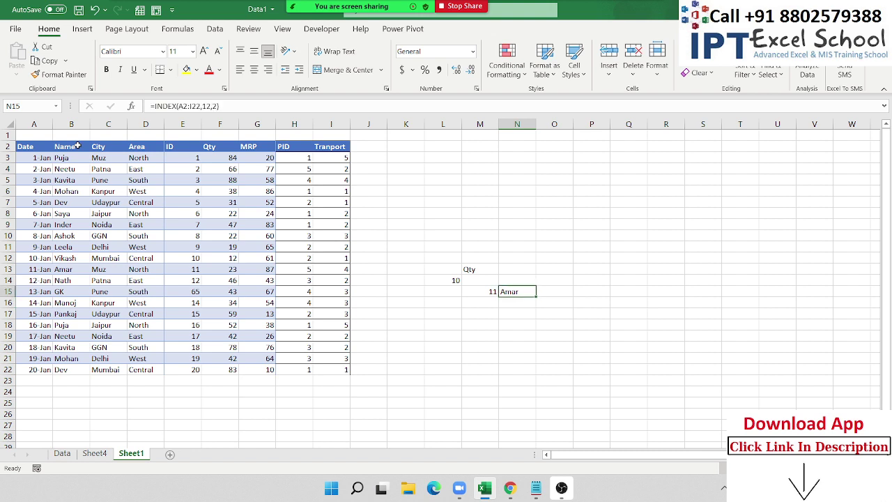
key(F2)
key(Left)
key(Left)
key(Left)
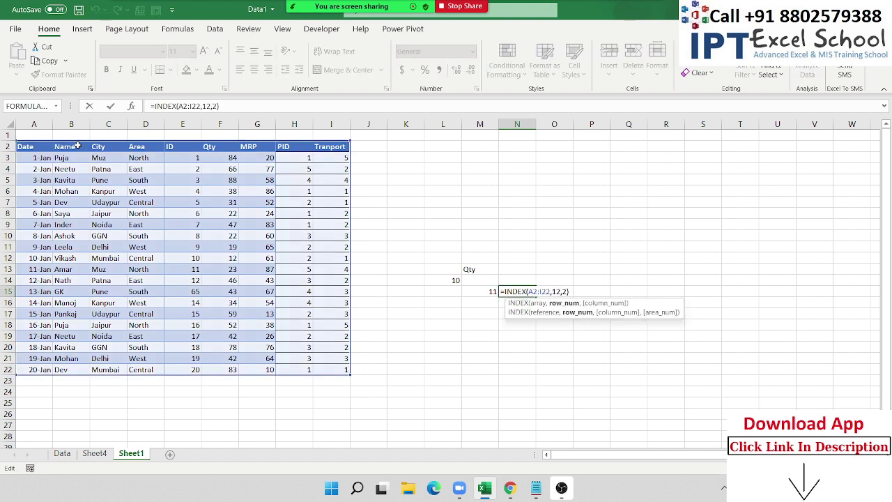
key(BackSpace)
key(BackSpace)
click(468, 291)
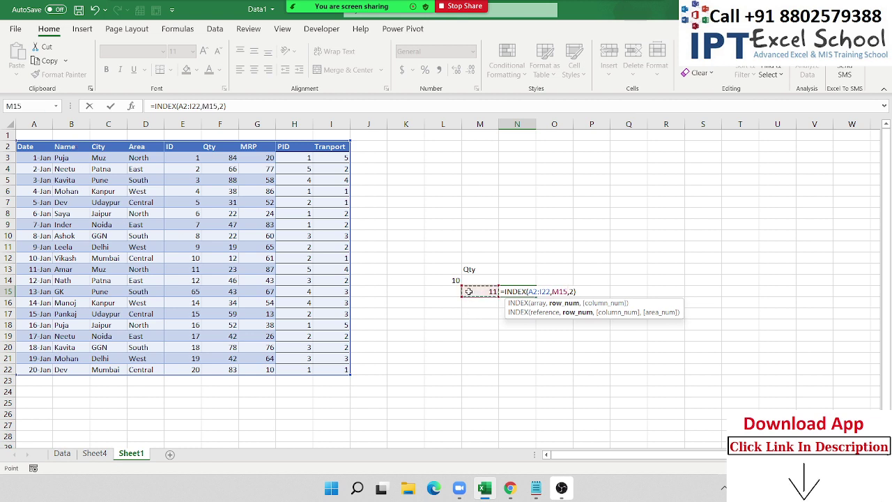
key(ctrl+Return)
key(Up)
key(Left)
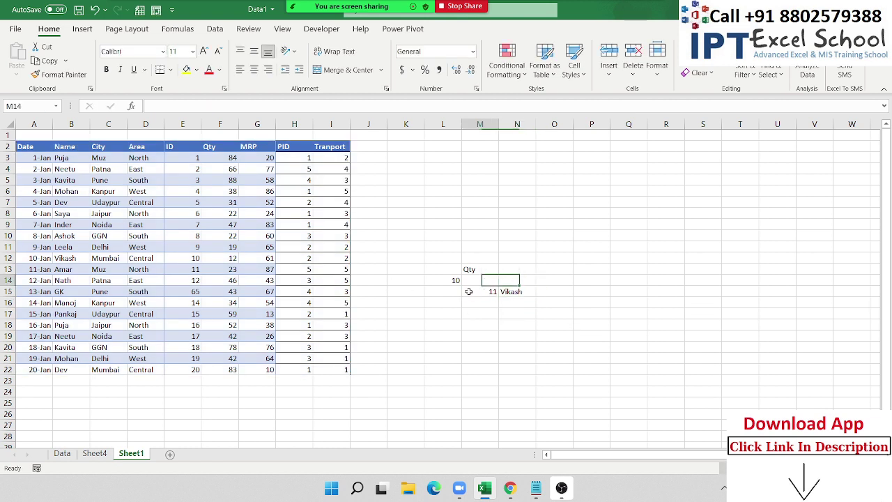
key(Left)
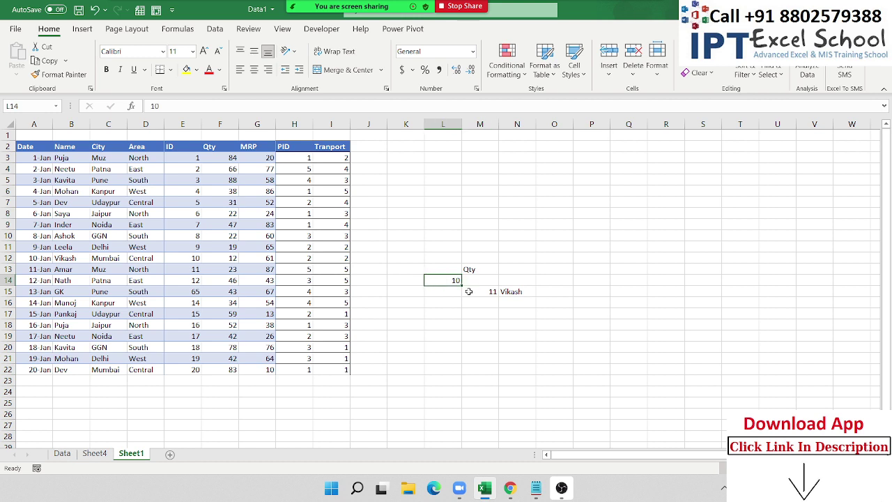
Step: Enter 15 as the lookup ID in L14 and highlight that record
text(15)
key(Return)
key(Up)
drag(178, 314, 74, 314)
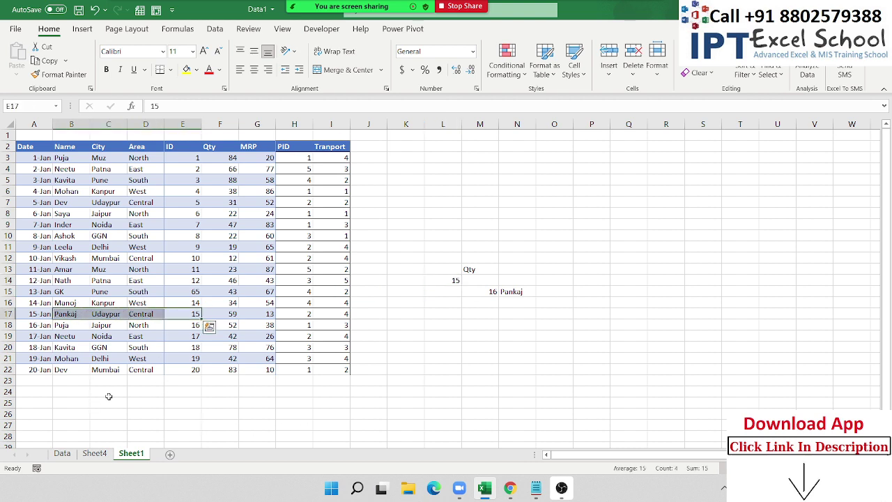
Step: Nest M15's MATCH in N15: =INDEX(A2:I22,MATCH(L14,E2:E22,0),2), returning Pankaj
click(463, 293)
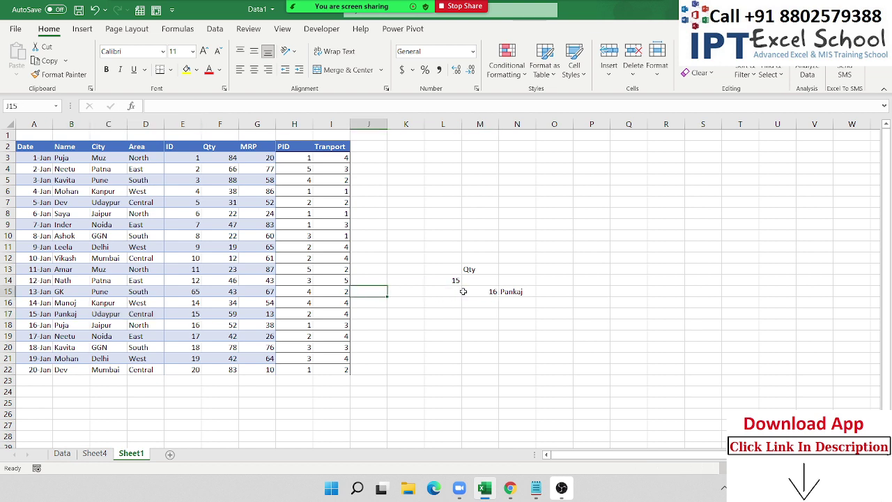
double_click(481, 291)
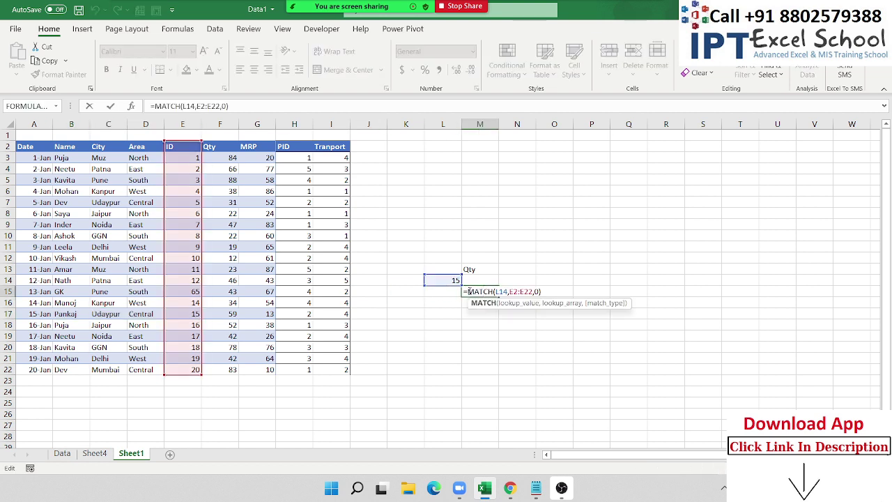
drag(469, 291, 542, 291)
key(Escape)
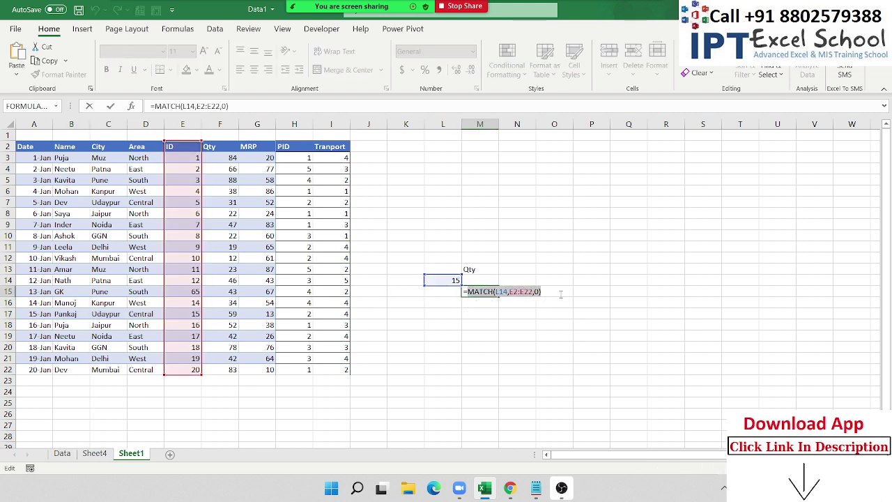
double_click(523, 292)
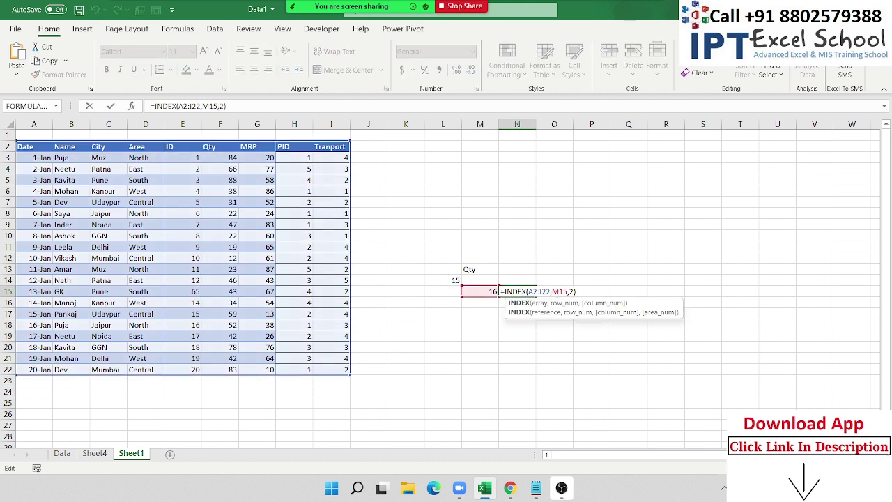
double_click(556, 292)
key(ctrl+v)
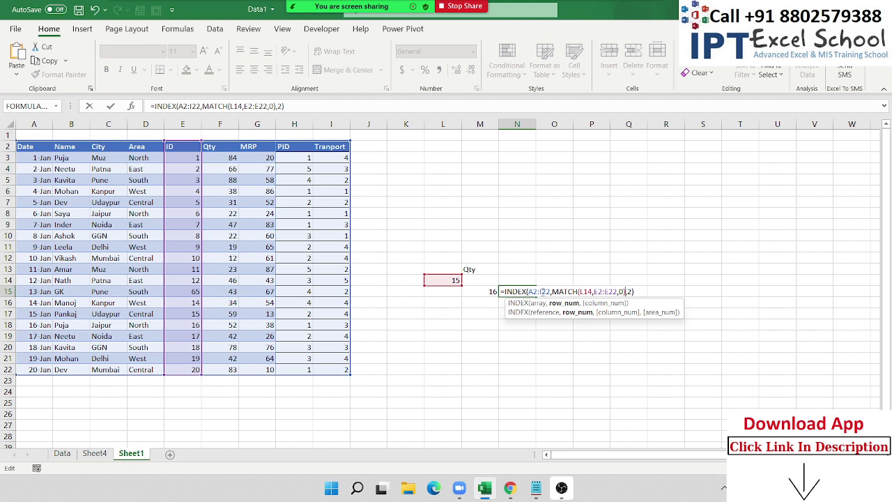
key(ctrl+Return)
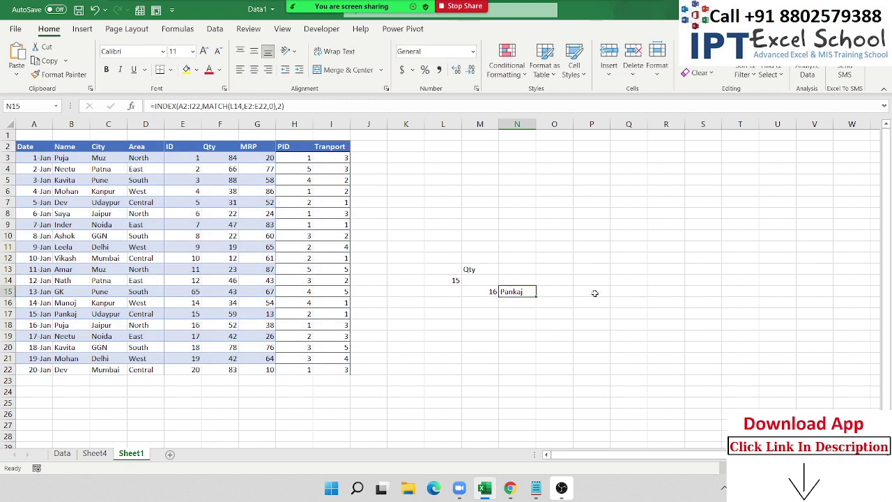
key(F2)
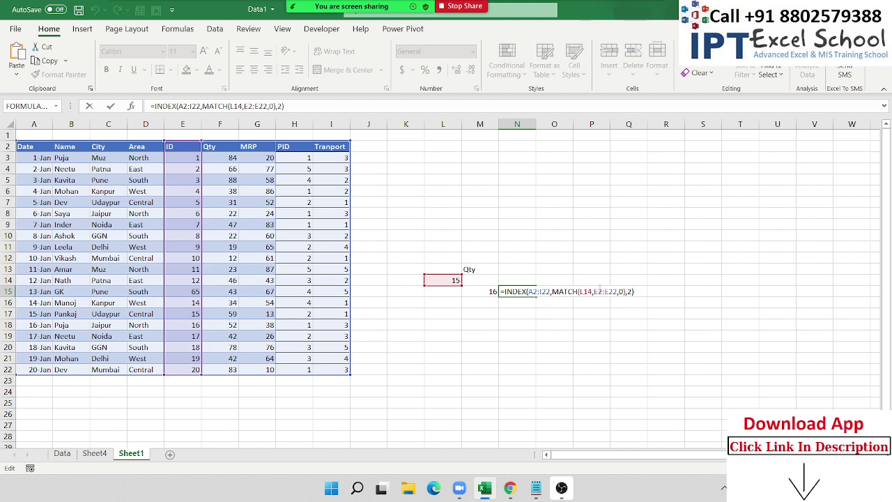
Step: In N16, build =OFFSET(A2,M15-1,1) to return the matched name, Pankaj
key(Return)
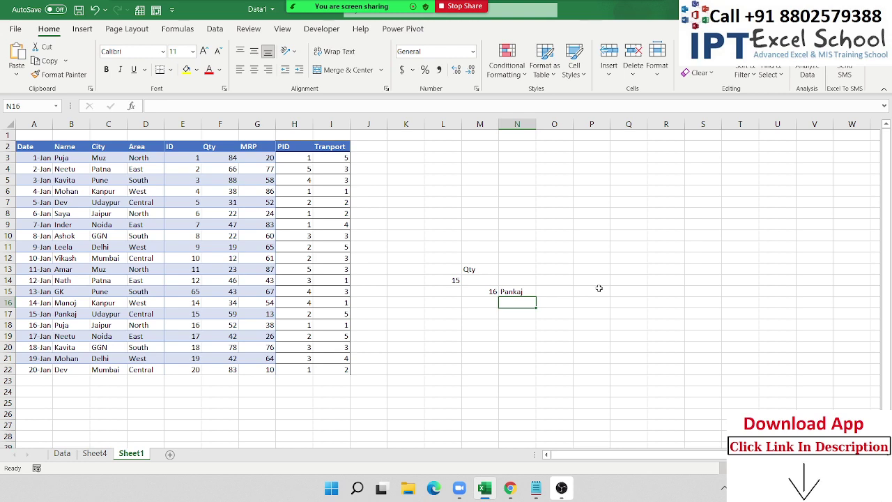
text(=o)
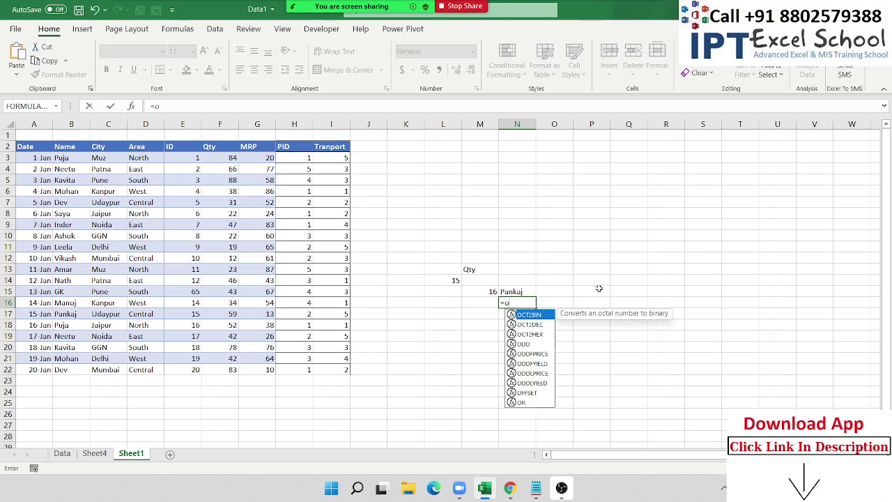
text(f)
key(Tab)
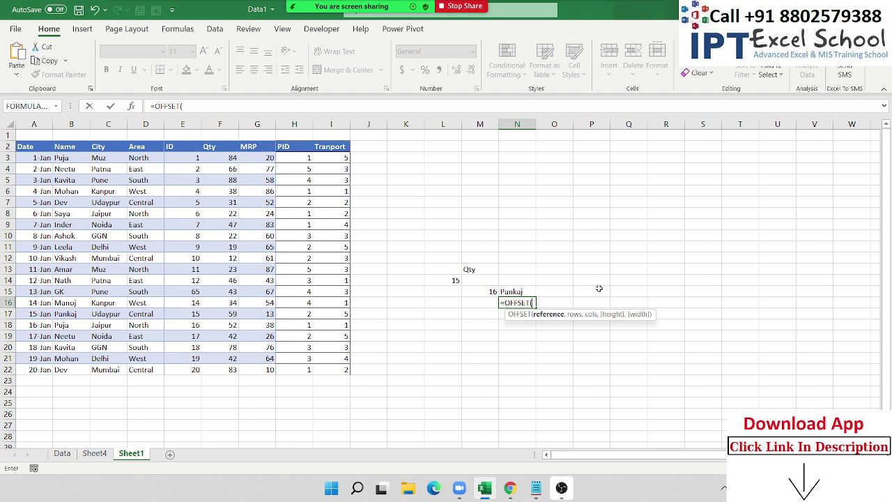
click(26, 148)
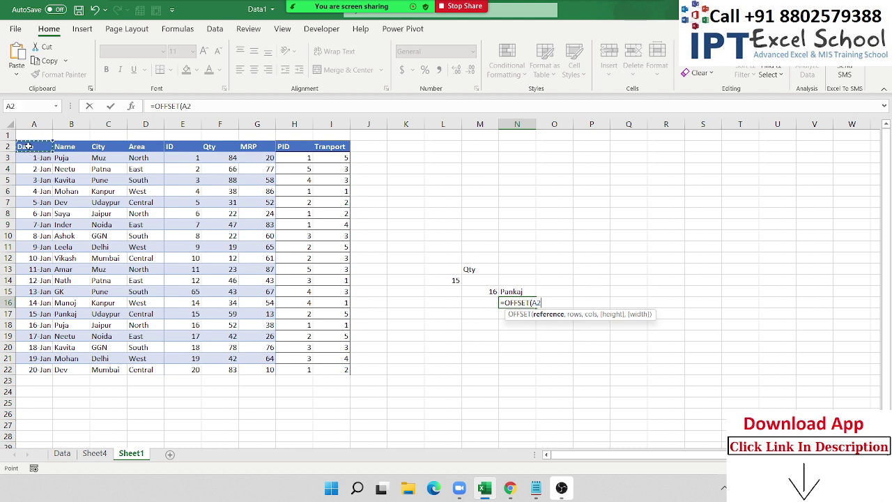
text(,)
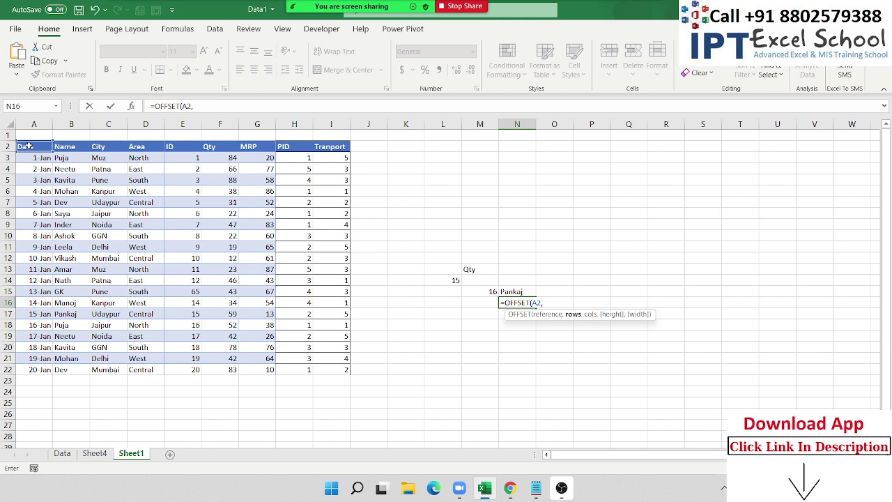
click(488, 293)
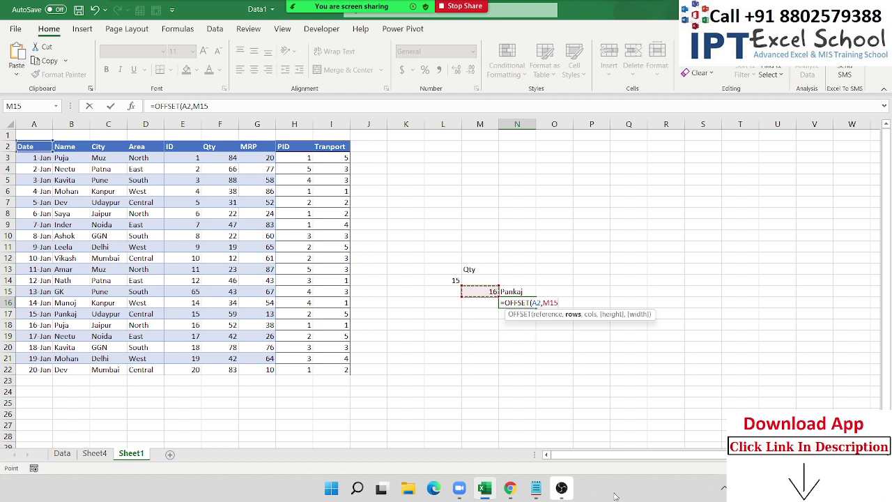
text(-1)
text(,)
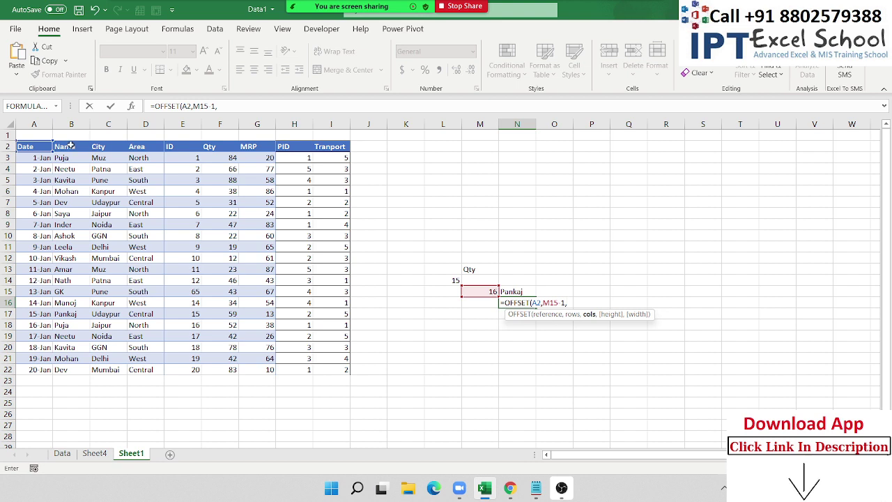
text(1)
Step: Confirm the OFFSET formula in N16 and review the N15 and N16 formulas
key(Return)
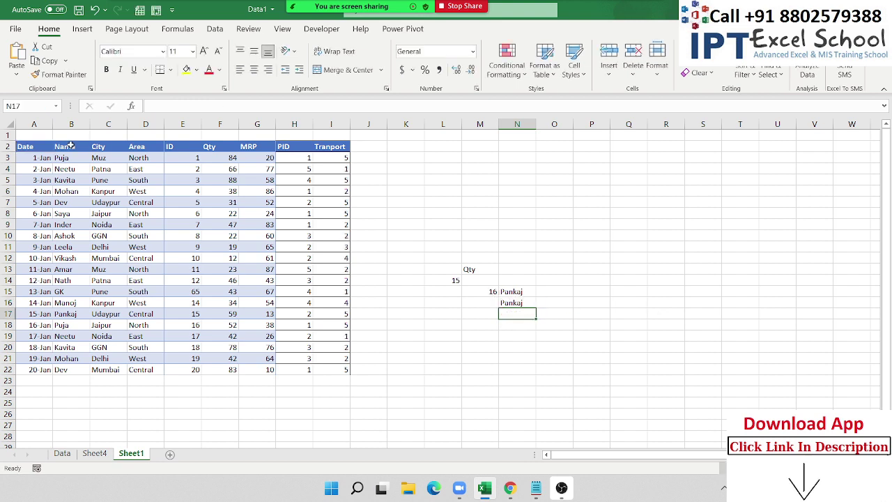
key(Up)
key(Up)
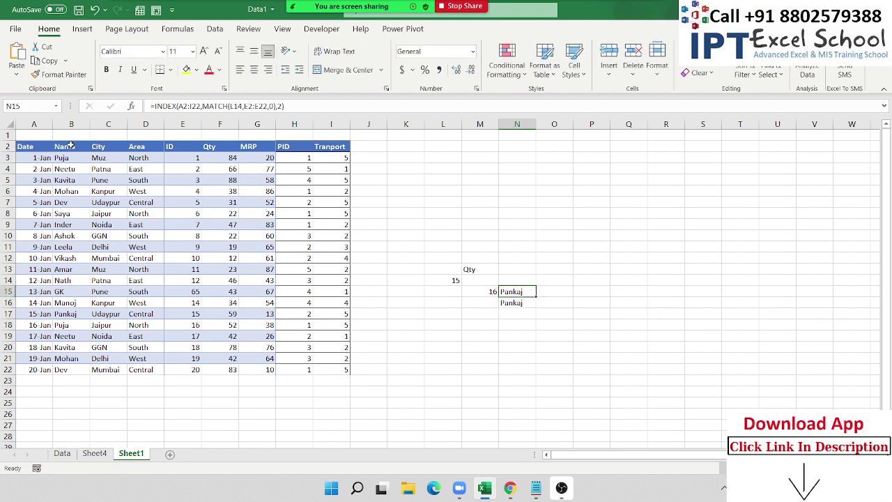
key(F2)
key(Left)
key(Left)
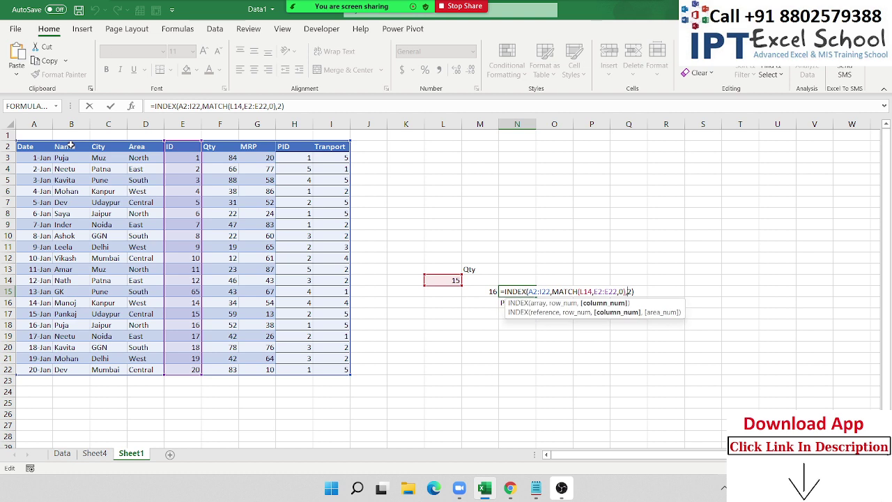
key(Return)
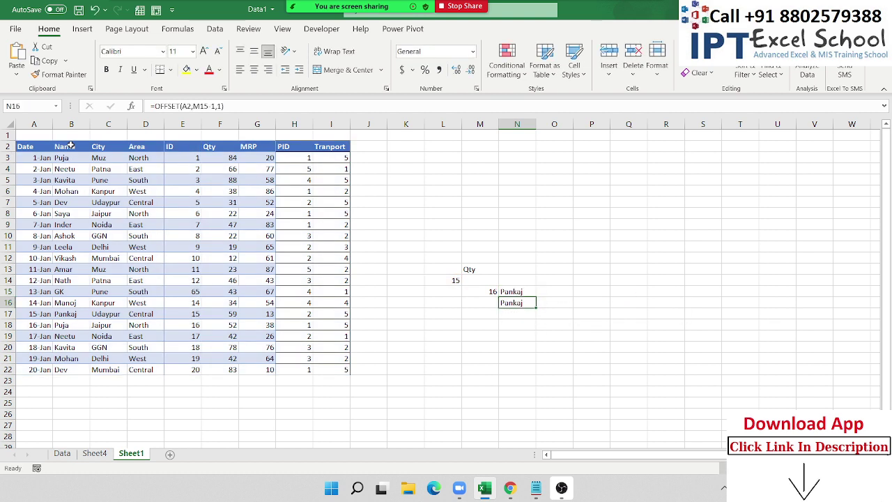
key(F2)
key(Left)
key(Left)
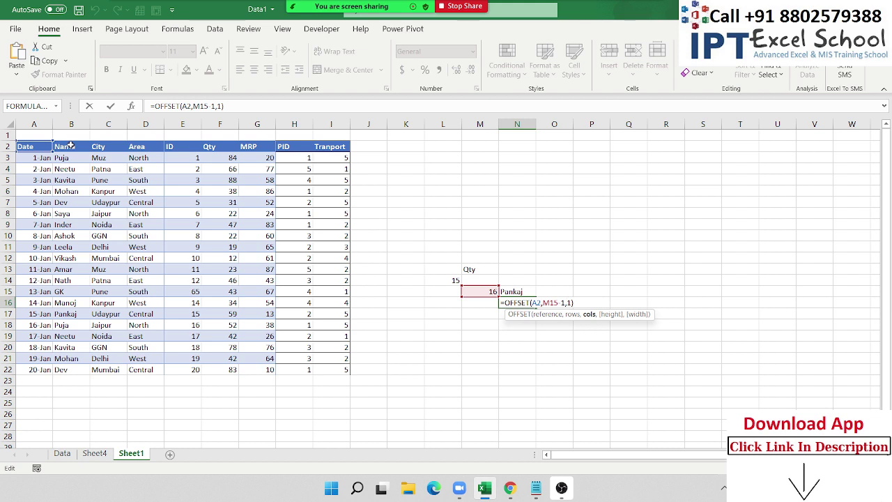
key(Return)
Step: Replace M15 in N16's OFFSET with MATCH(L14,E2:E22,0), still returning Pankaj
key(Up)
key(Left)
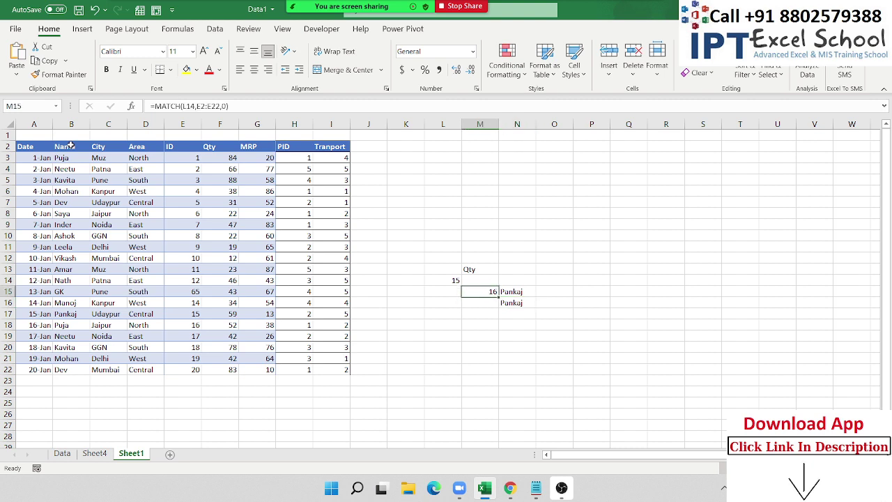
double_click(480, 291)
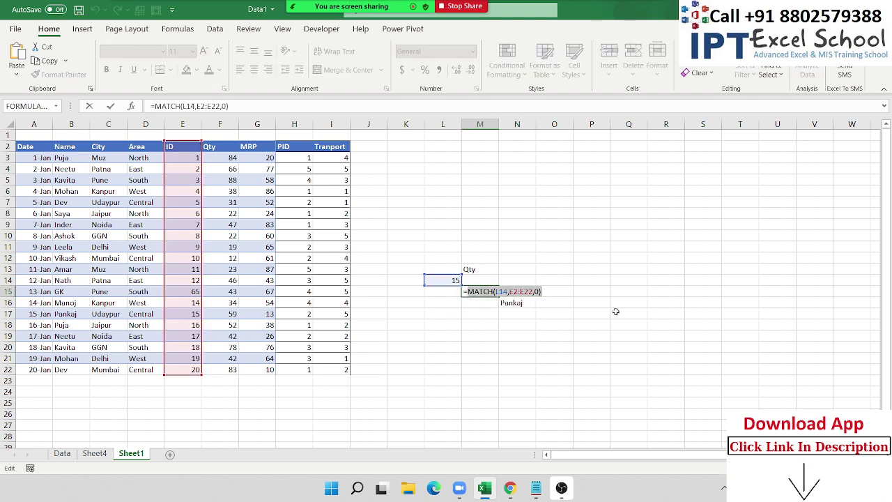
key(Escape)
double_click(512, 303)
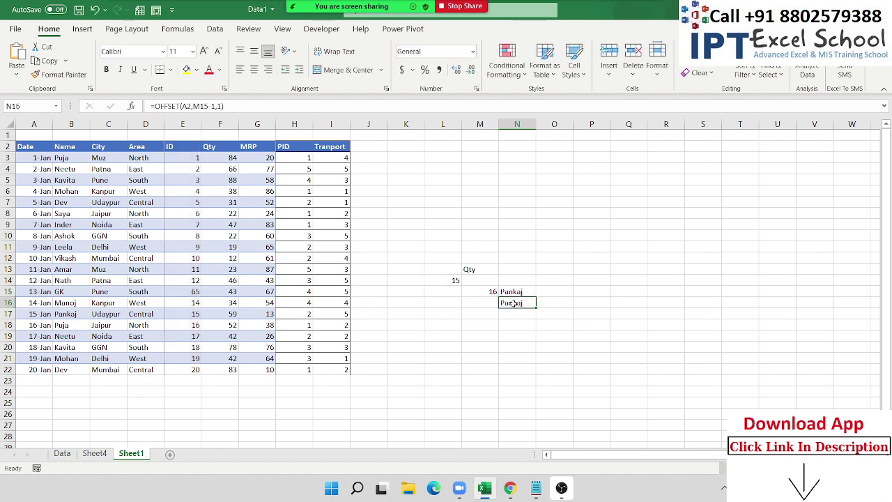
double_click(550, 302)
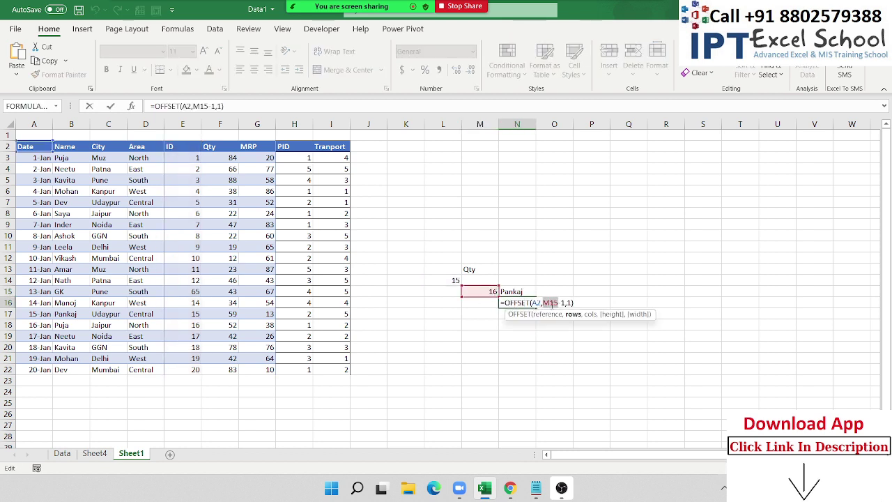
key(ctrl+v)
key(Return)
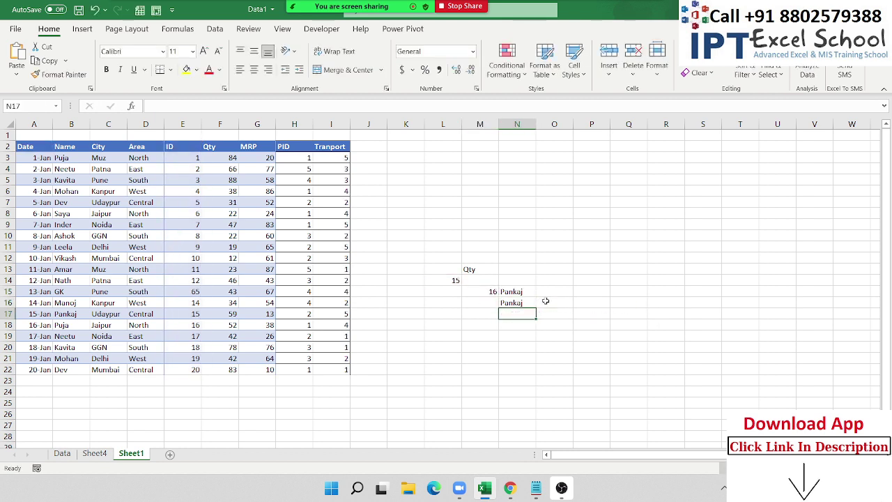
key(Up)
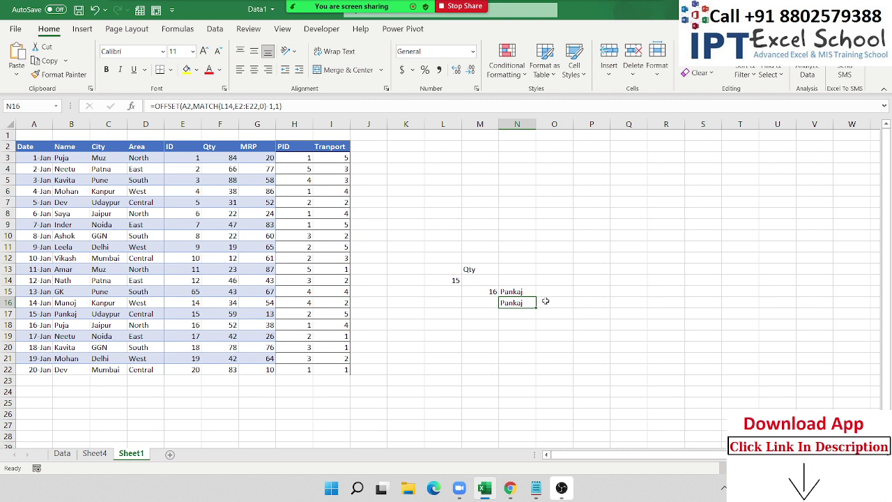
Step: Start an XLOOKUP in L17 using L14 as the lookup value
key(Up)
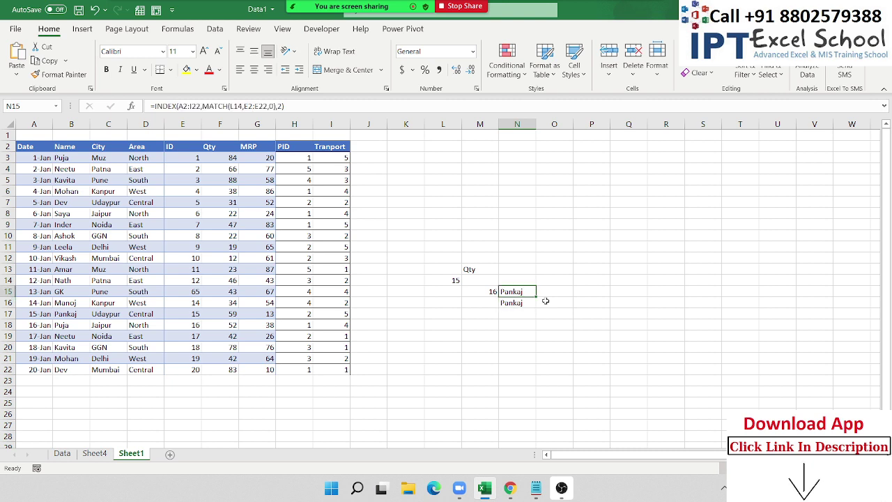
key(Left)
key(shift+Right)
key(shift+Down)
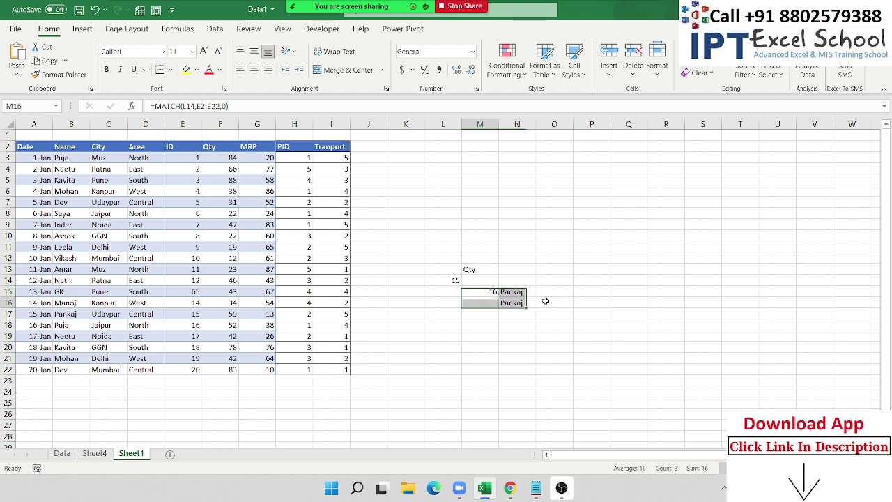
key(Down)
key(Down)
key(Left)
text(=)
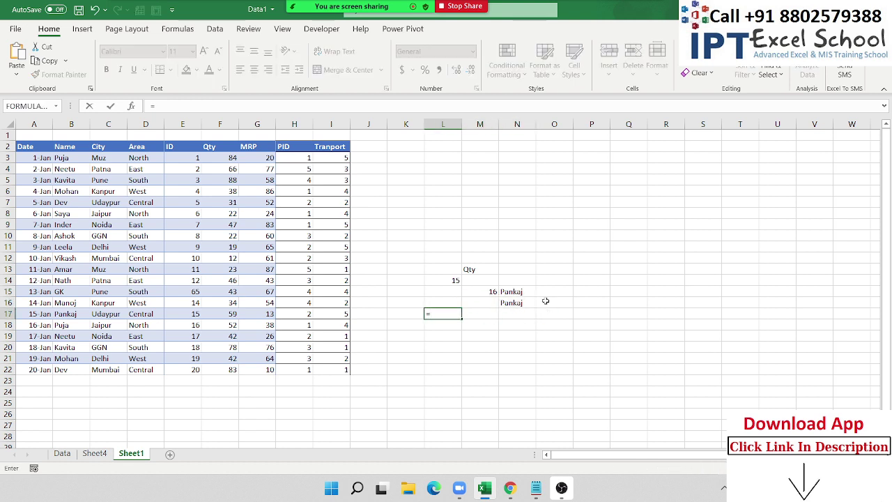
text(xl)
key(Tab)
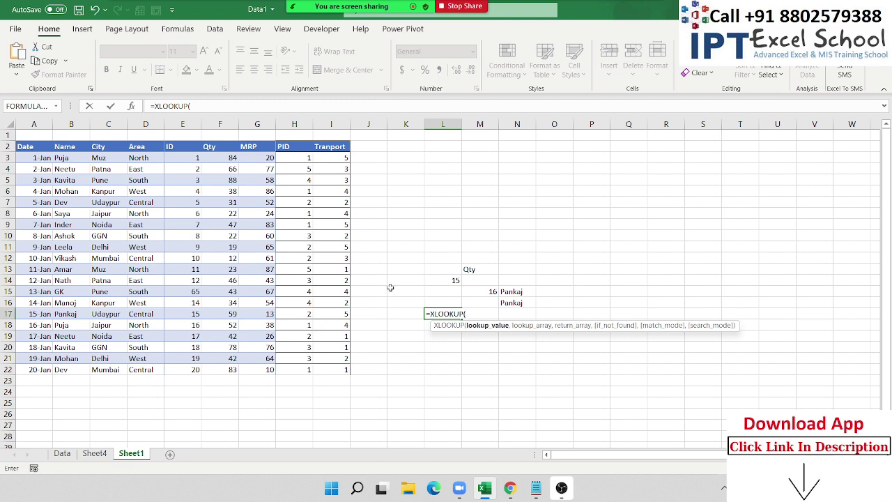
click(449, 279)
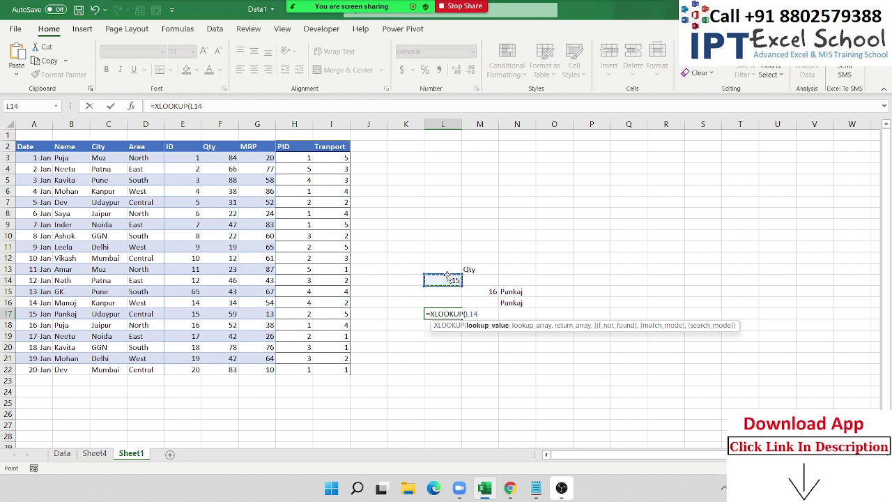
text(,)
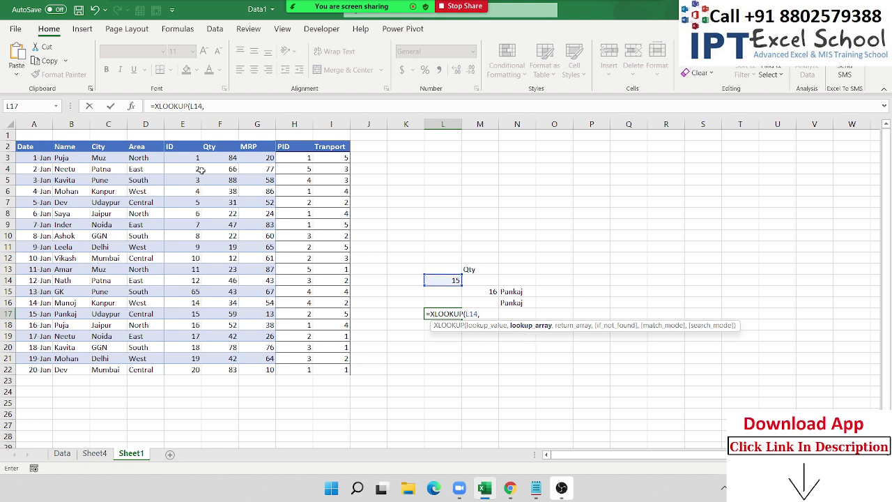
Step: Complete XLOOKUP with E3:E22 lookup, B3:B22 return, "DNF" if missing, exact match
drag(198, 158, 195, 370)
text(,)
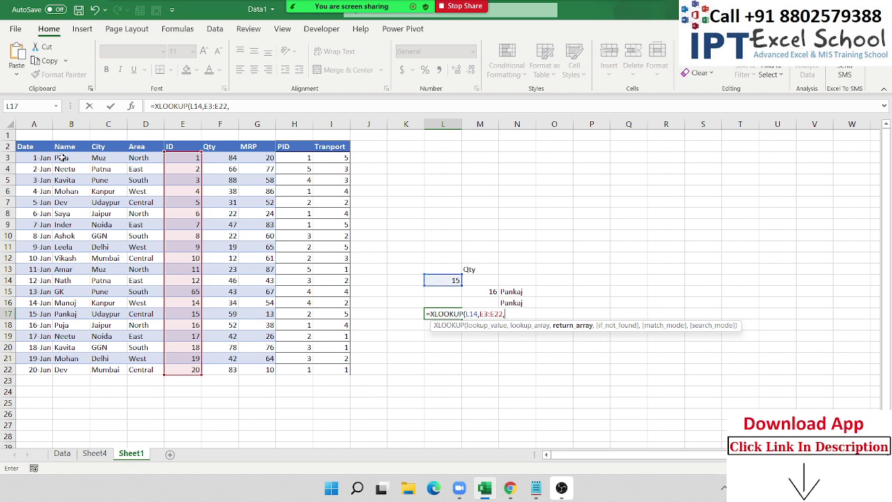
drag(63, 158, 65, 372)
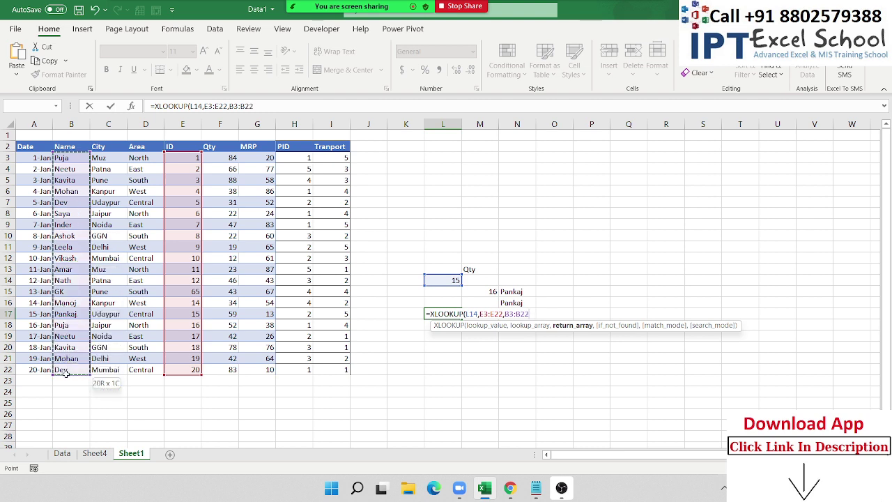
text(,)
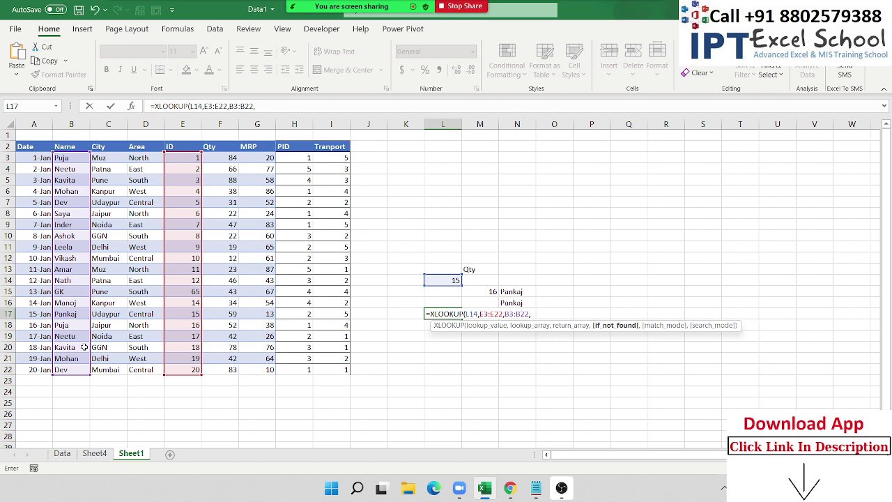
text(")
text(DNF")
text(,0)
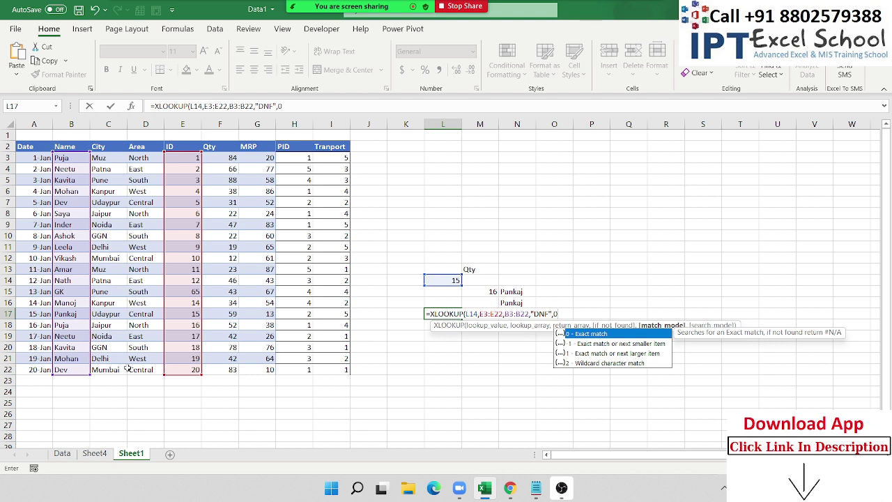
text())
key(ctrl+Return)
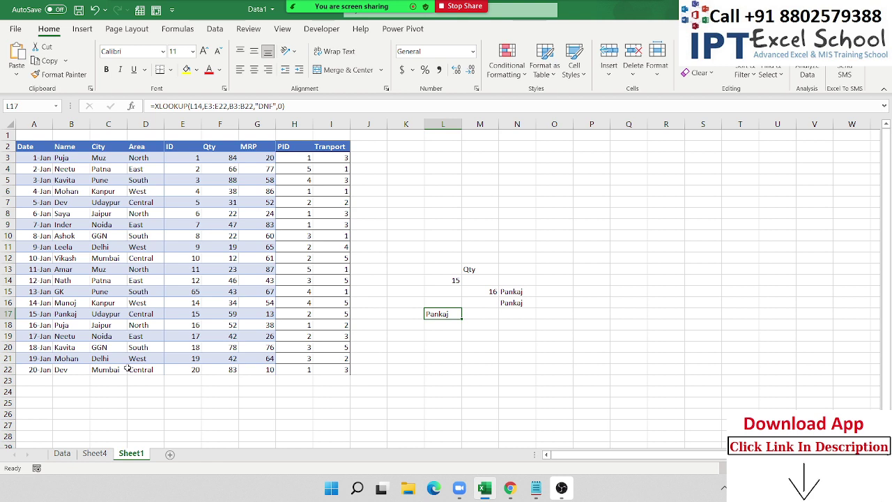
Step: Copy the data table from the Data sheet
key(Left)
key(Left)
key(Left)
key(ctrl+Left)
key(ctrl+Up)
key(Right)
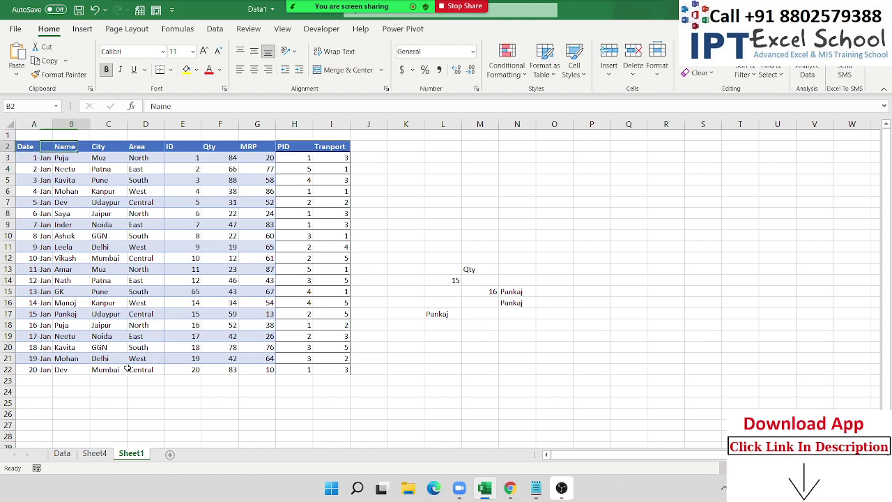
key(Right)
key(Right)
key(Right)
key(ctrl+shift+Right)
key(ctrl+shift+Down)
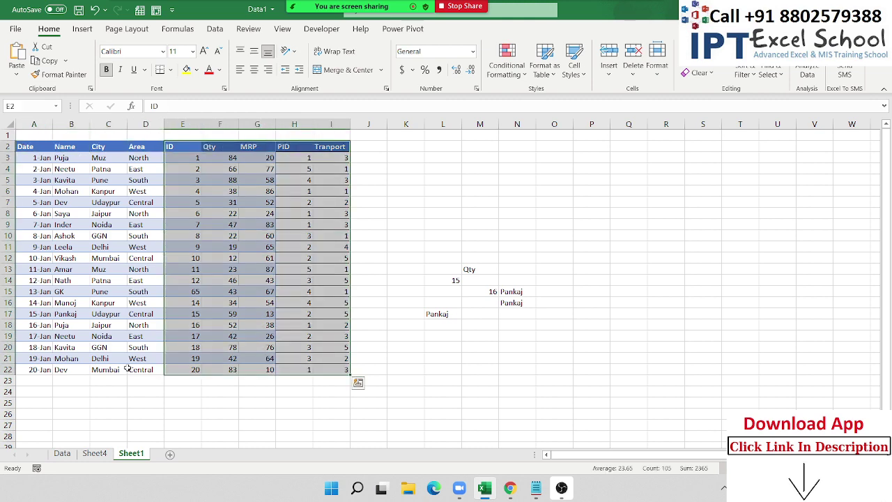
key(ctrl+c)
click(70, 453)
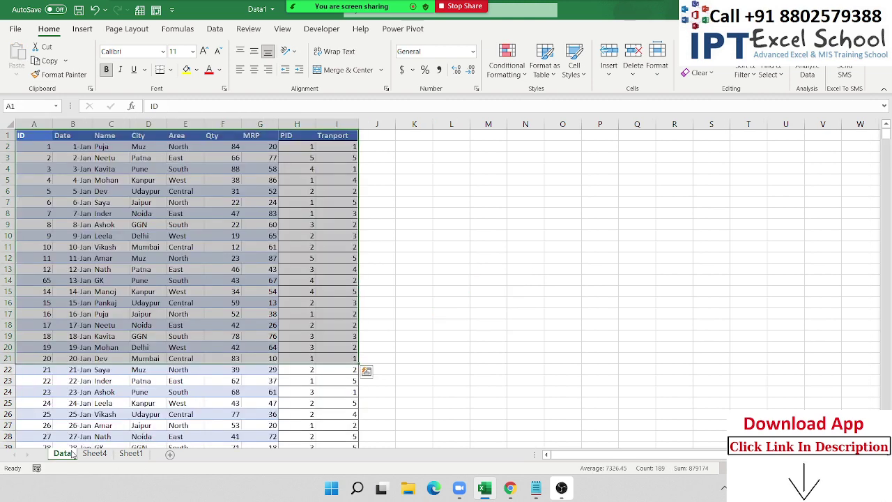
key(ctrl+c)
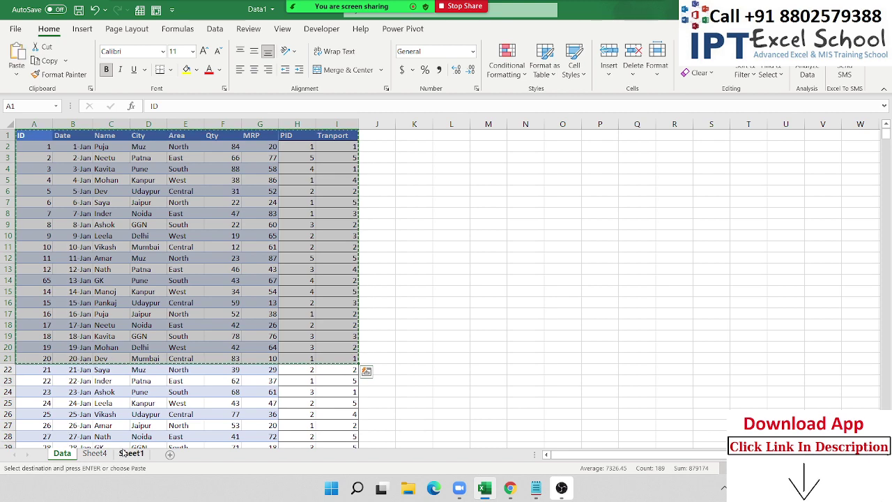
click(124, 453)
Step: Paste Special the table transposed into Sheet2 starting at A1
click(169, 454)
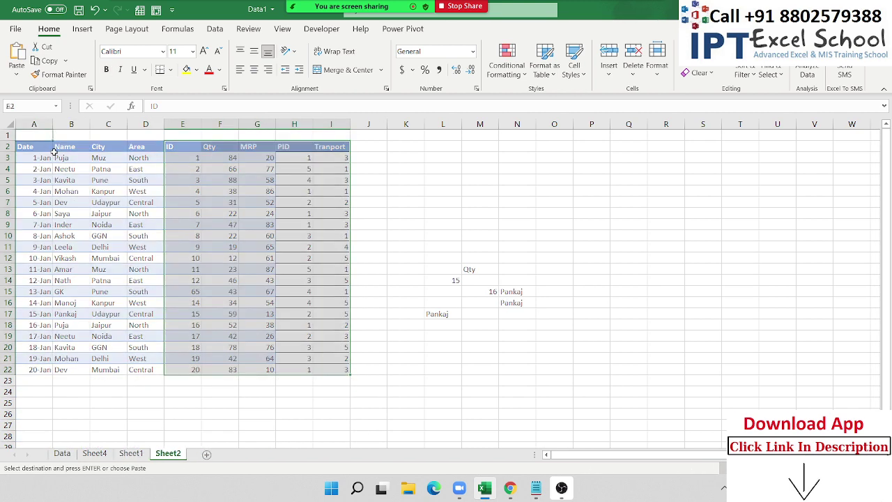
right_click(50, 168)
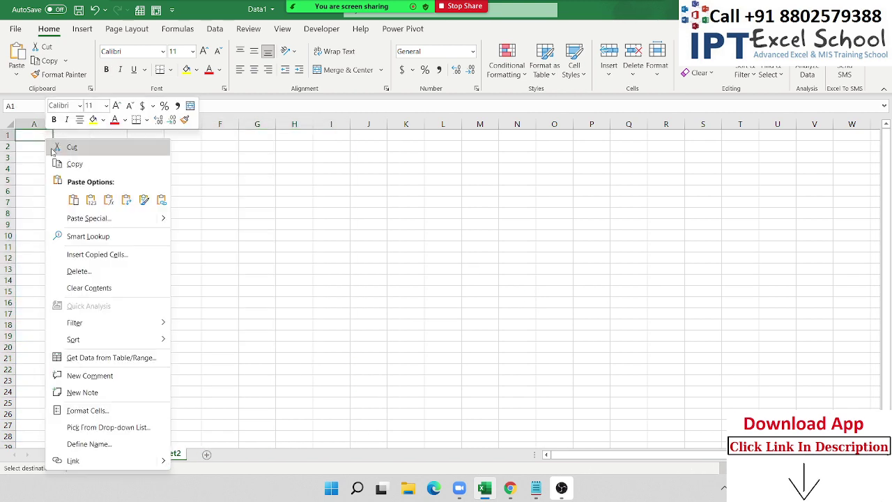
click(86, 218)
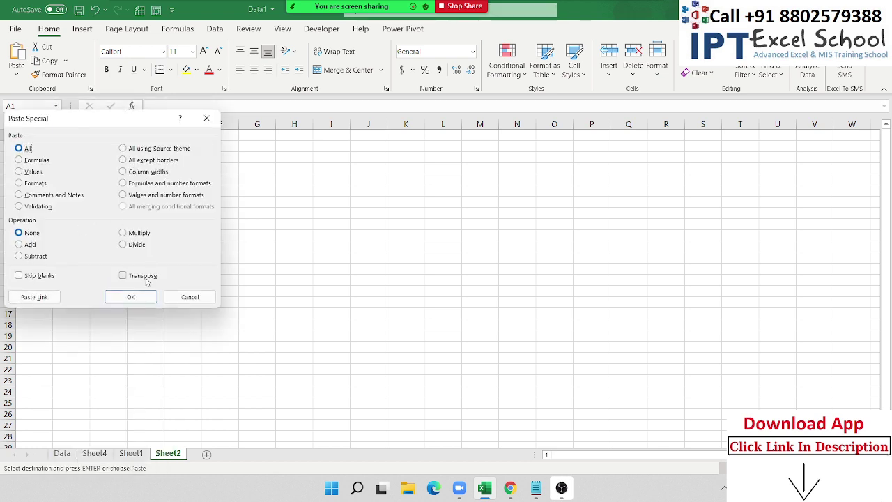
click(123, 277)
click(137, 299)
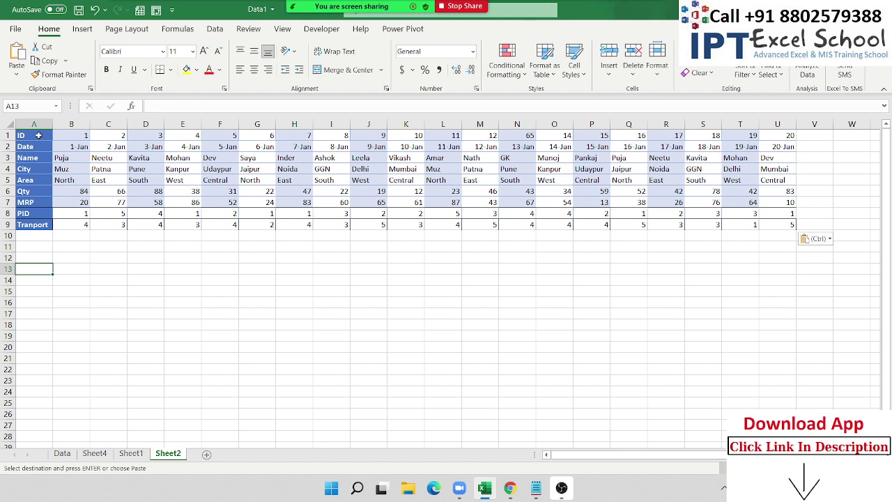
mouse_move(33, 135)
mouse_down()
mouse_move(433, 158)
mouse_move(769, 218)
mouse_up()
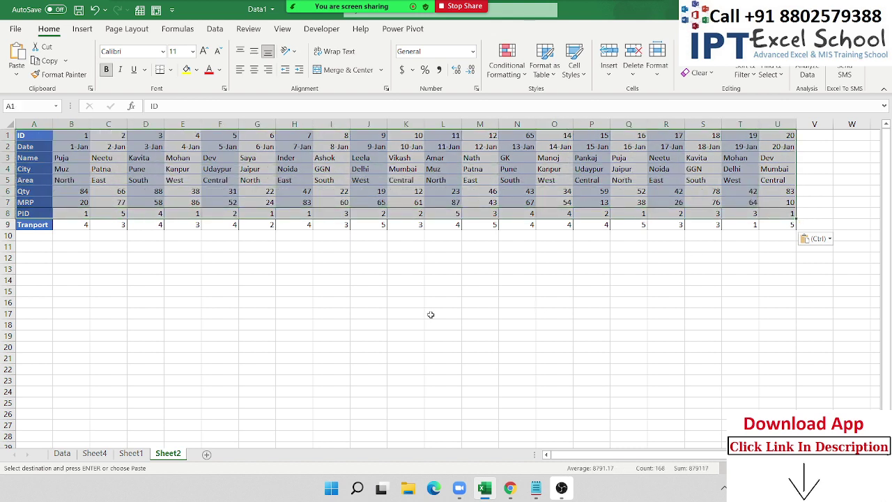
Step: Enter ID 7 in E15 with the label 'ID' above it in E14
click(172, 292)
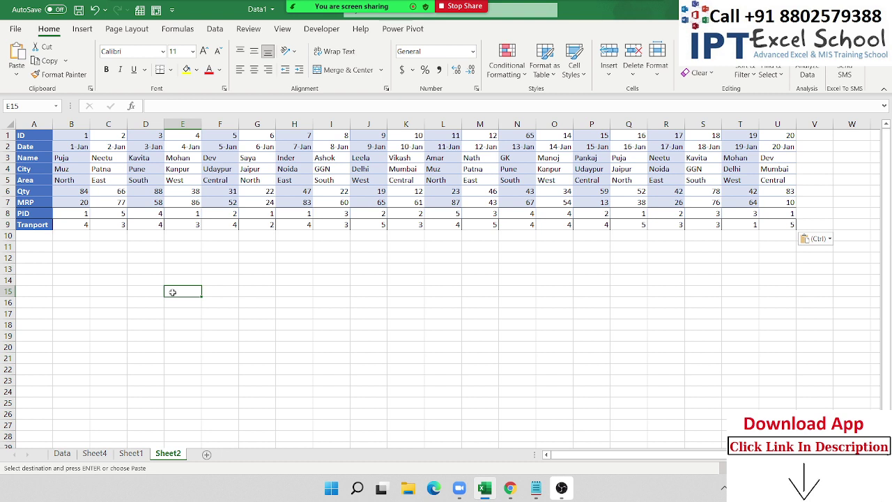
text(7)
key(Up)
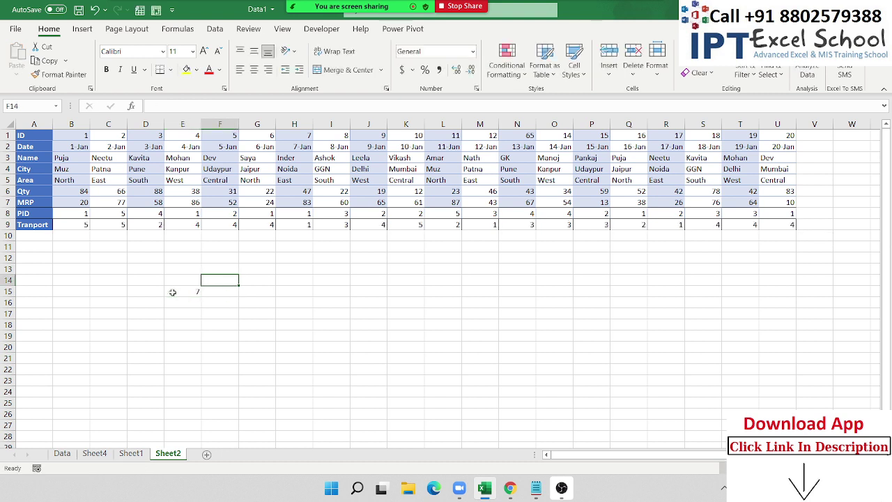
text(ID)
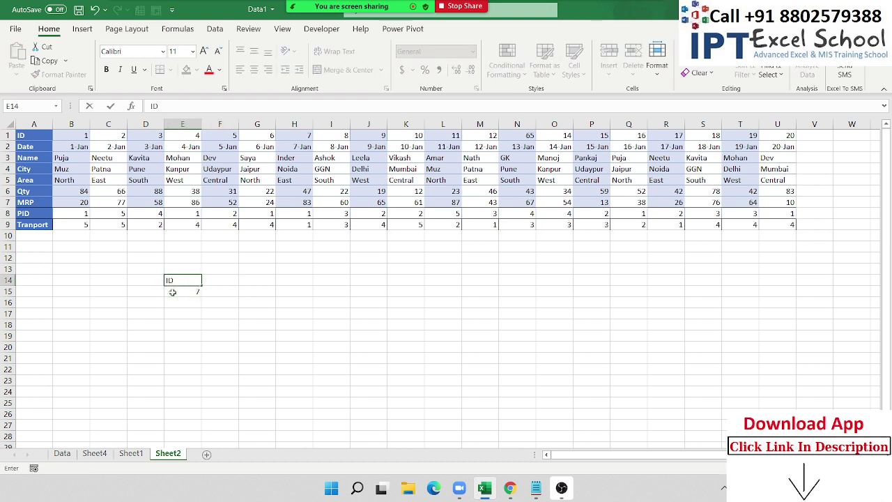
key(Right)
key(Right)
key(Down)
key(Left)
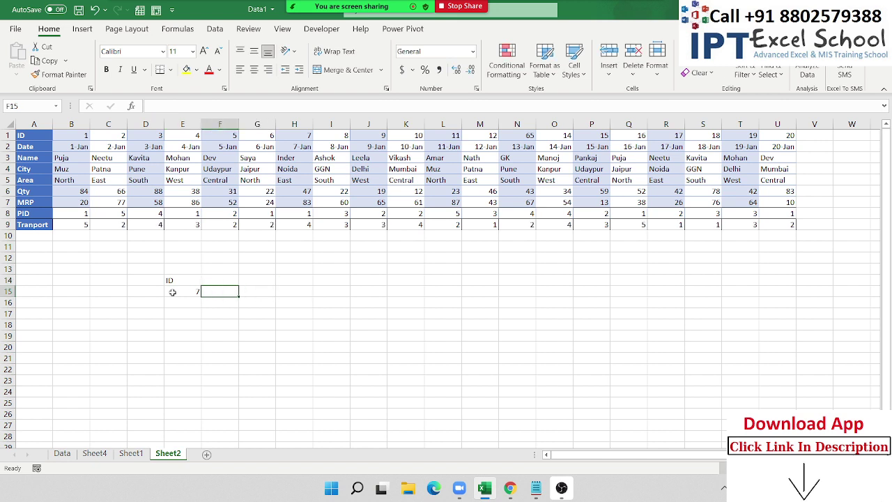
Step: Enter =HLOOKUP(E15,1:9,3,0) in F15, returning Inder, and review the formula
text(=)
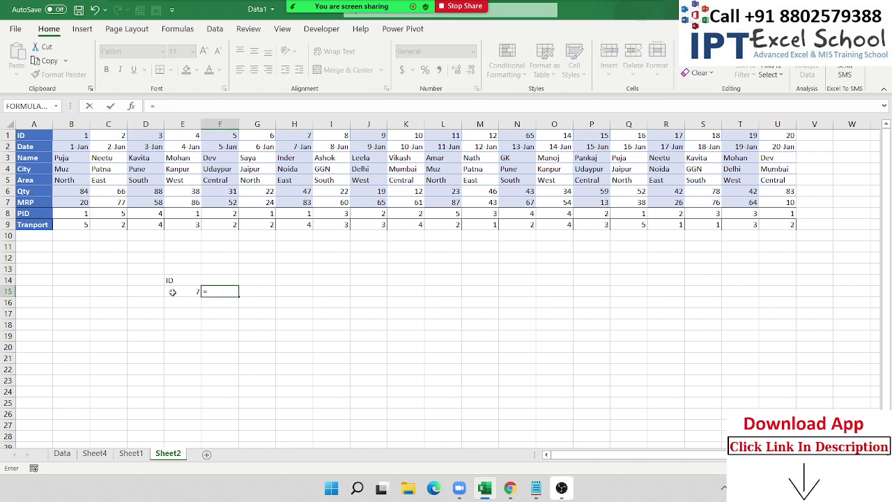
text(hl)
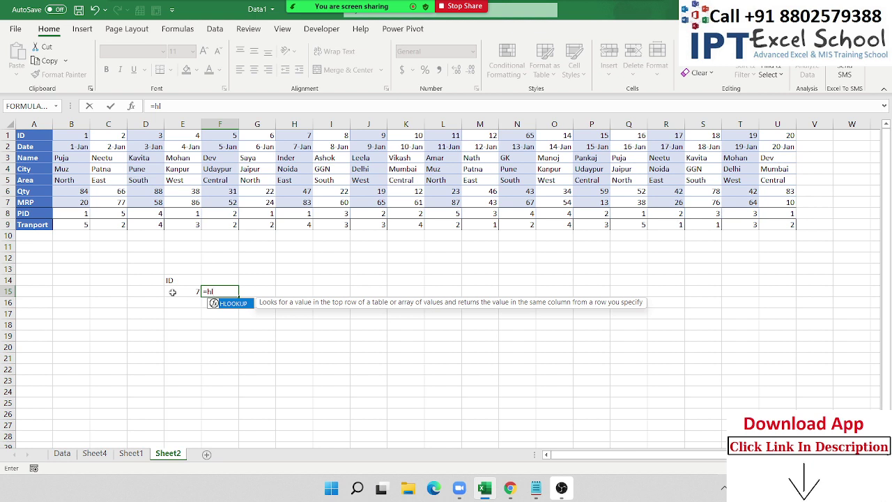
key(Tab)
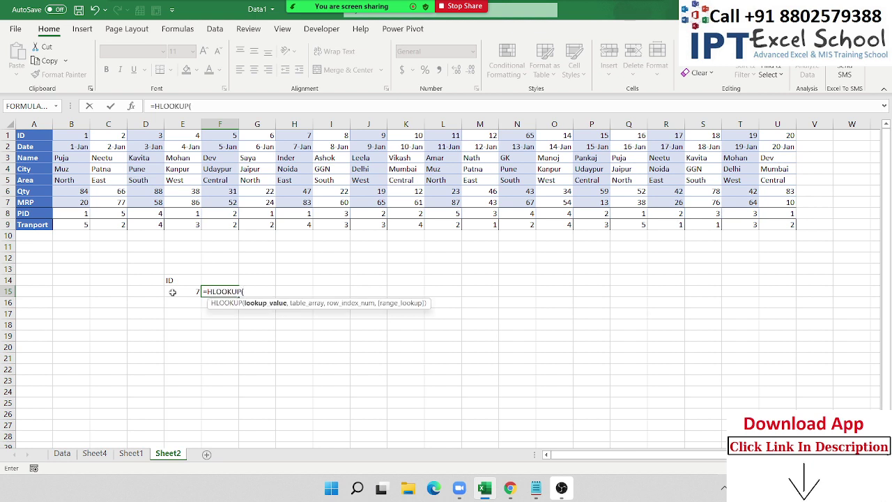
click(172, 292)
text(,)
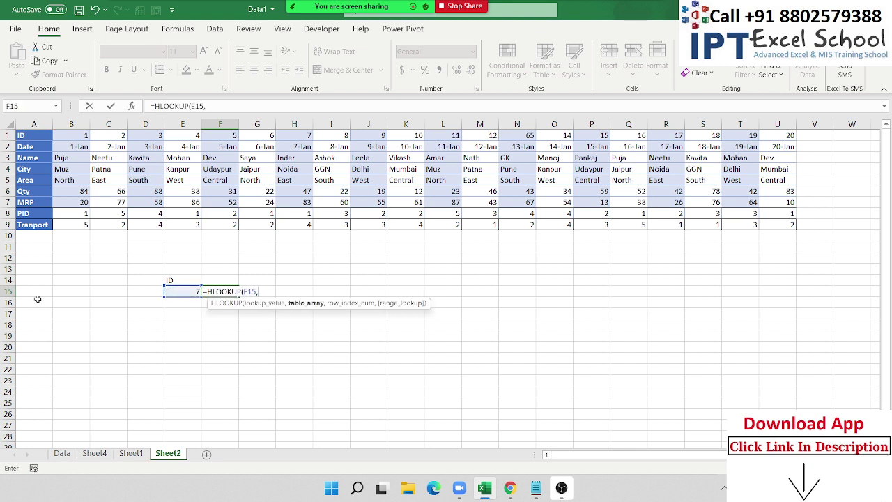
drag(8, 135, 15, 227)
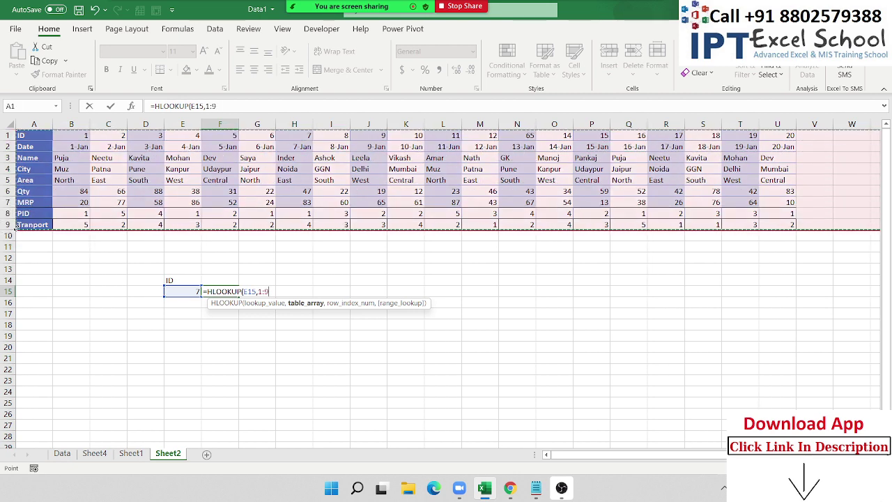
text(,)
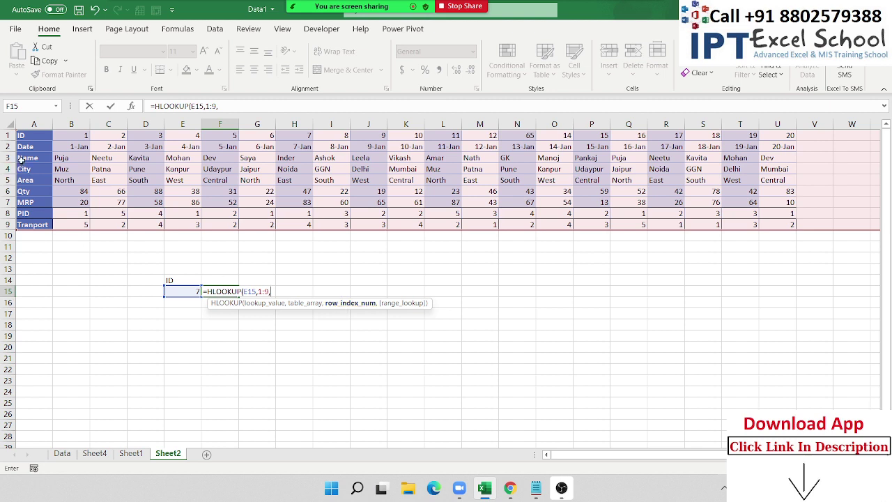
text(3)
text(,0)
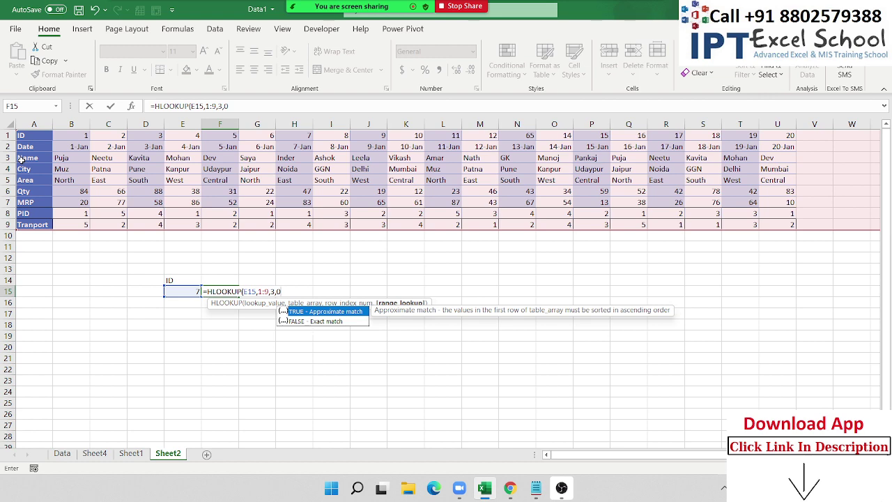
key(Return)
key(Up)
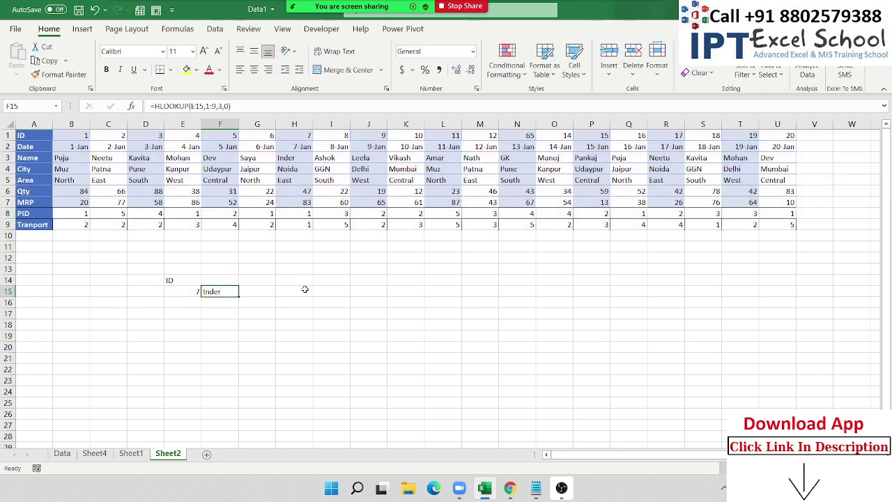
double_click(230, 292)
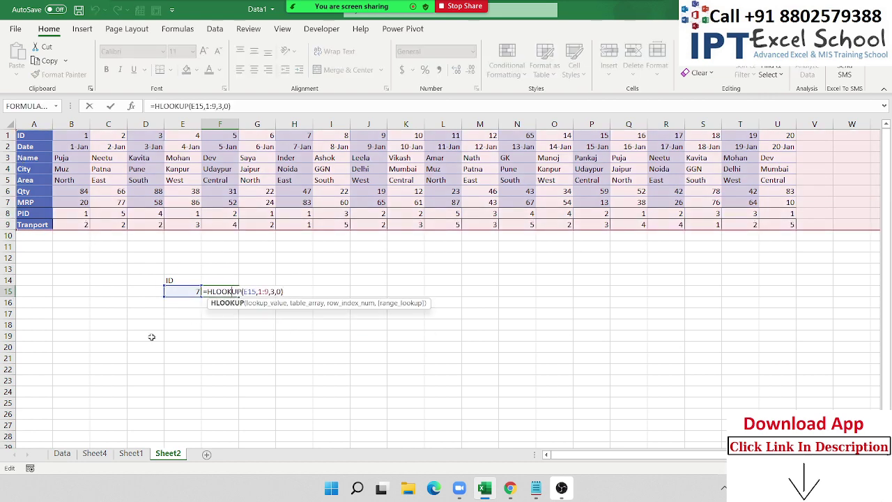
key(Escape)
Step: Enter =MATCH(E15,1:1,0) in E16 to get the ID's column position, 8
click(183, 308)
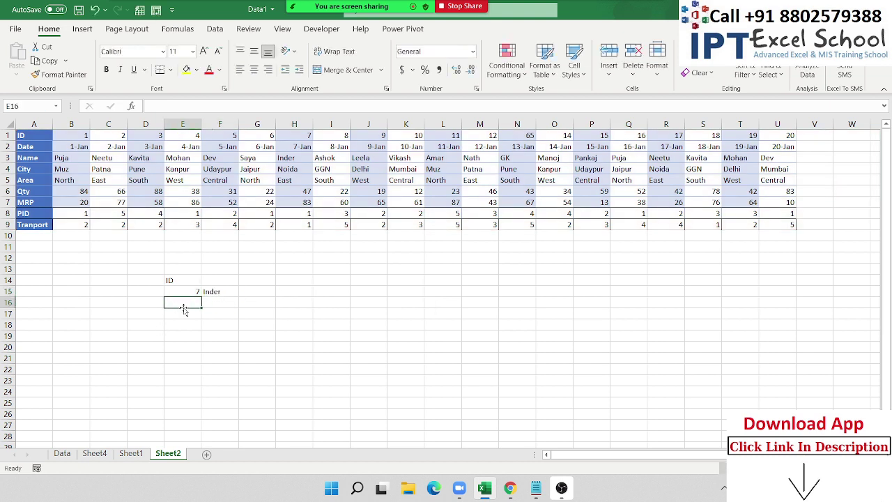
text(=mat)
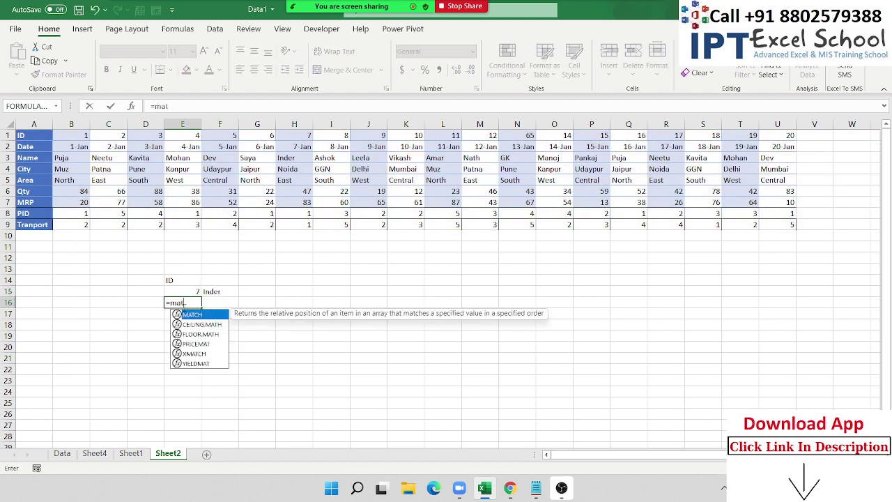
key(Tab)
click(183, 293)
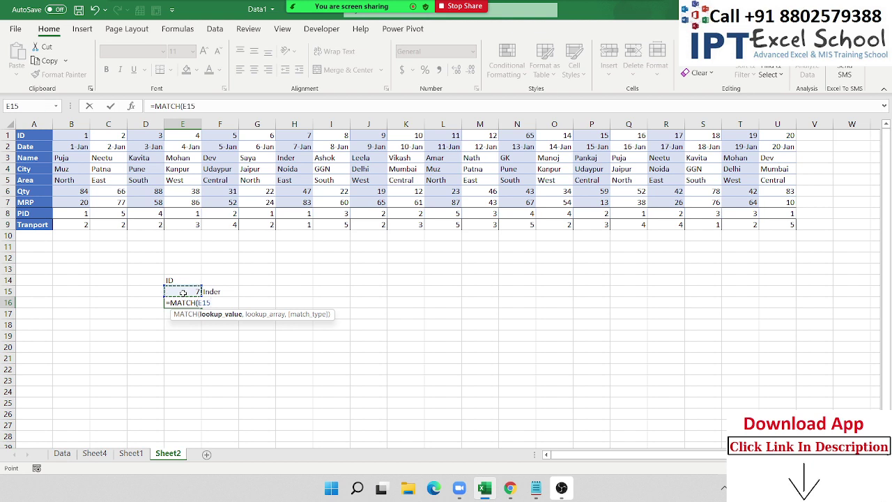
text(,)
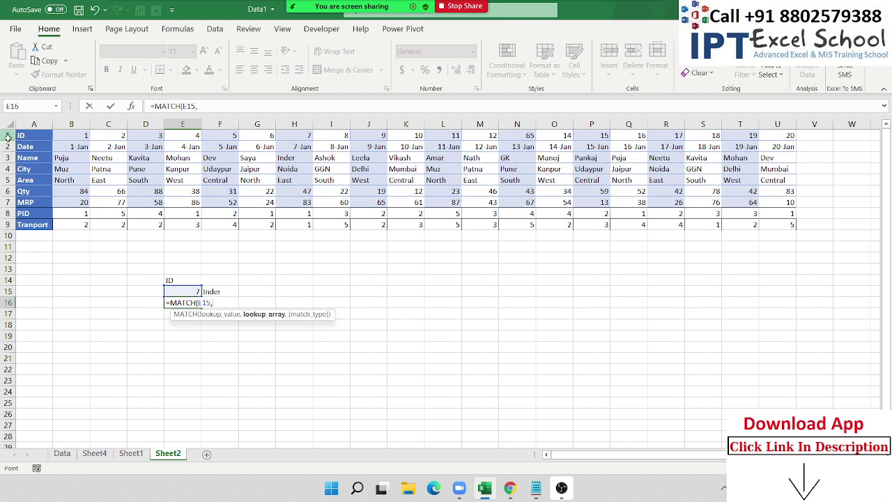
click(8, 137)
text(,0)
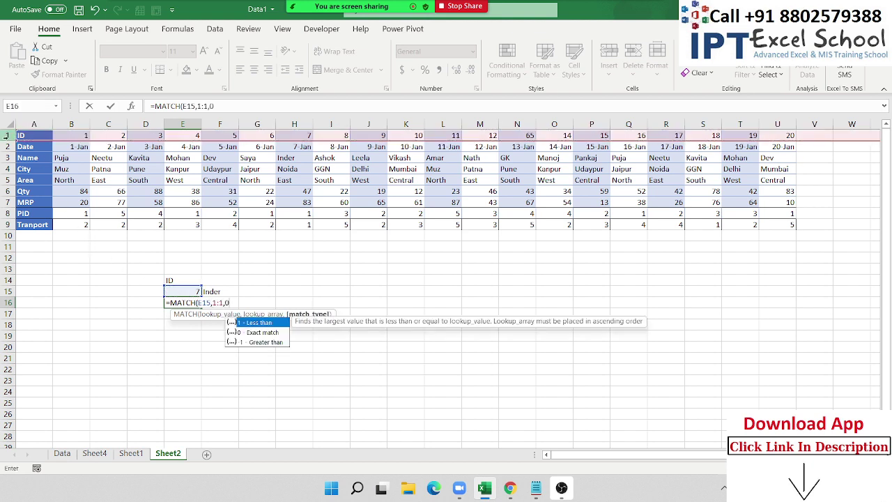
key(Return)
key(Up)
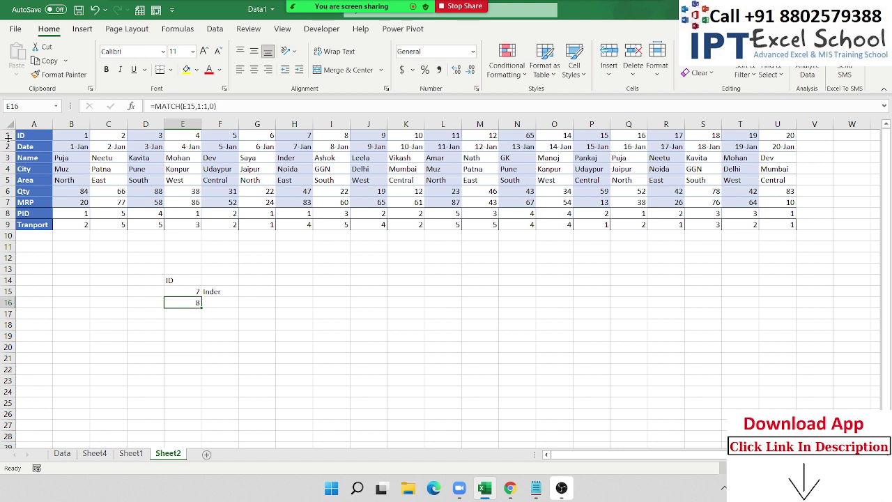
Step: Enter =INDEX(A1:U9,3,E16) in F16 to return Inder
key(Right)
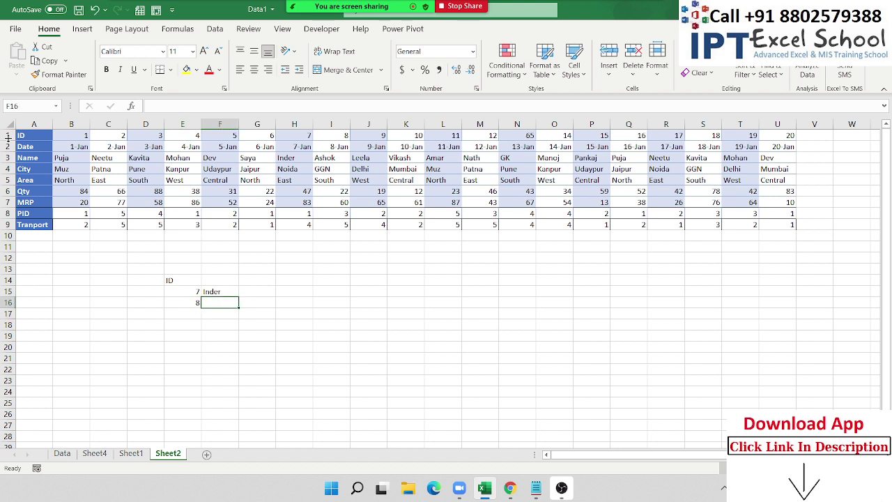
text(=i)
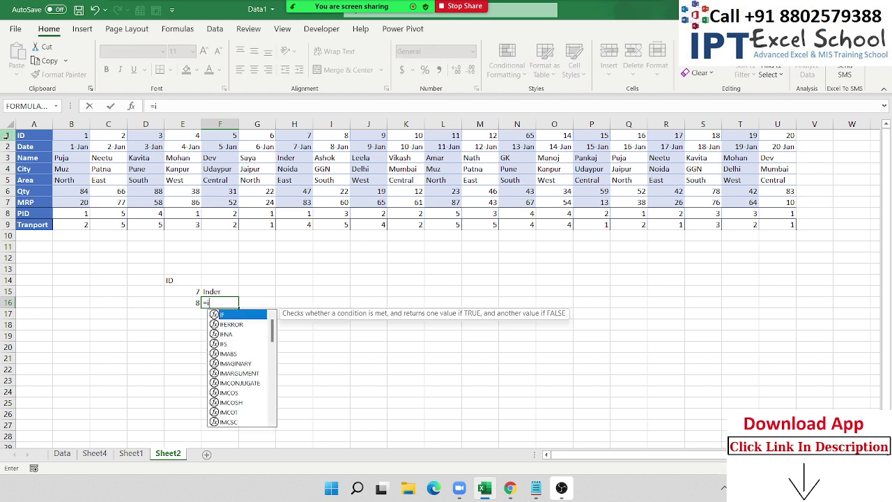
text(n)
key(Tab)
key(Left)
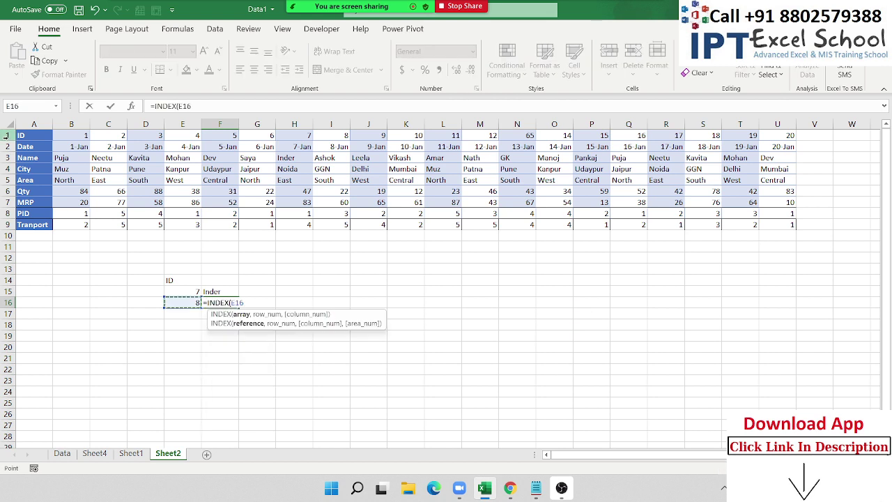
key(Up)
key(Up)
key(ctrl+Up)
key(ctrl+Left)
key(ctrl+Up)
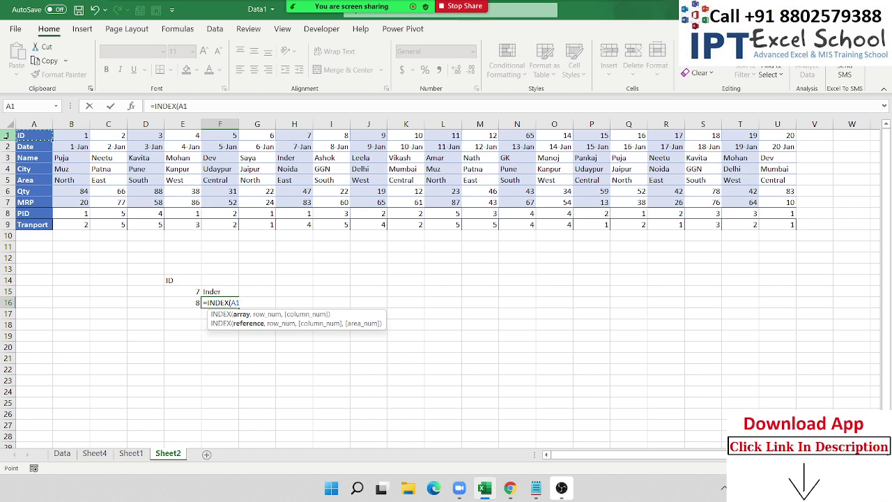
key(ctrl+shift+Right)
key(ctrl+shift+Down)
text(:U9,)
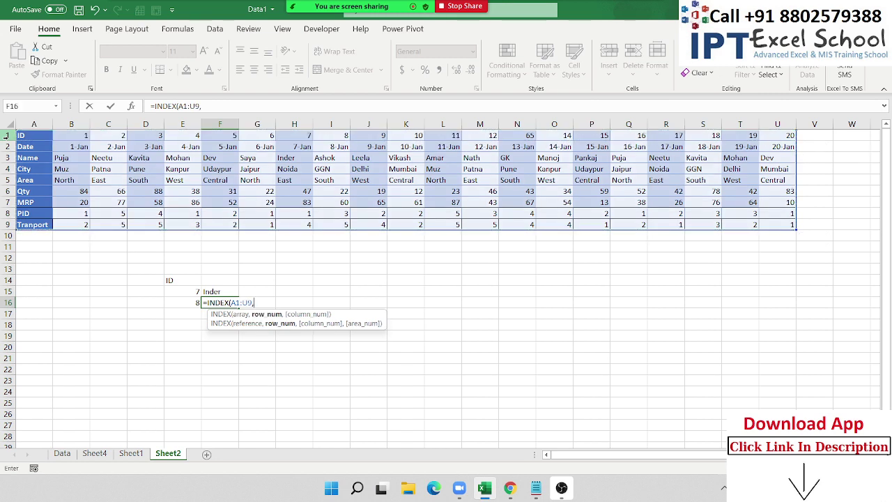
text(3)
text(,)
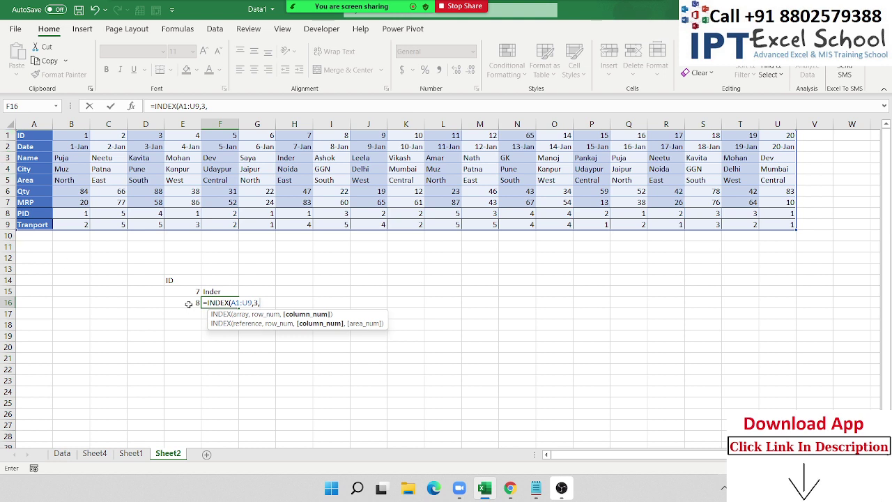
click(188, 304)
Step: Replace E16 in F16 with the copied MATCH formula, giving =INDEX(A1:U9,3,MATCH(E15,1:1,0))
click(188, 304)
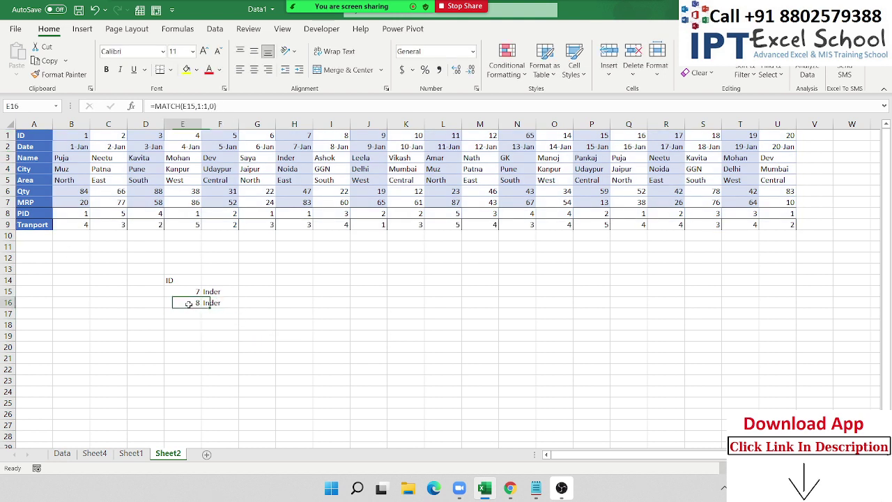
double_click(188, 304)
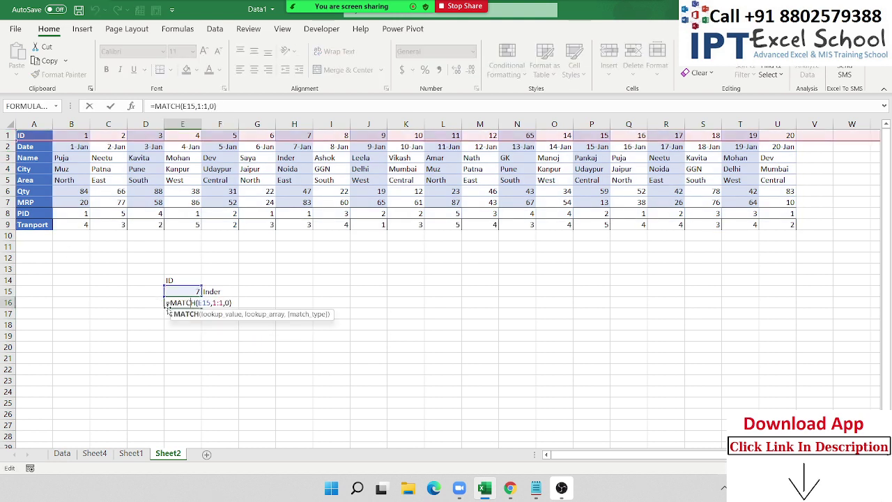
drag(159, 302, 260, 302)
key(ctrl+c)
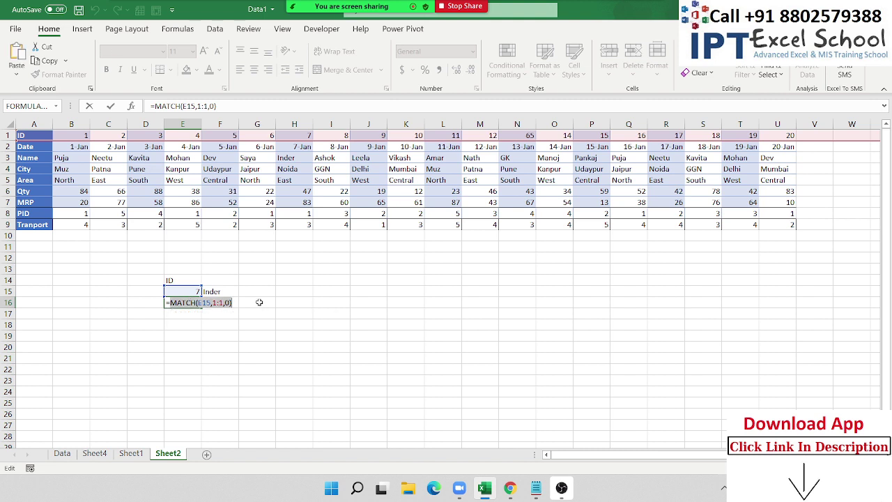
key(Return)
double_click(220, 303)
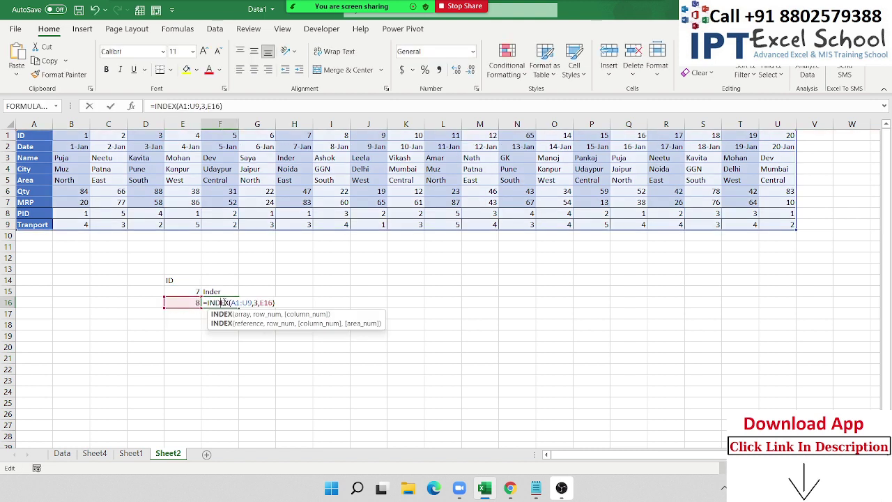
double_click(261, 303)
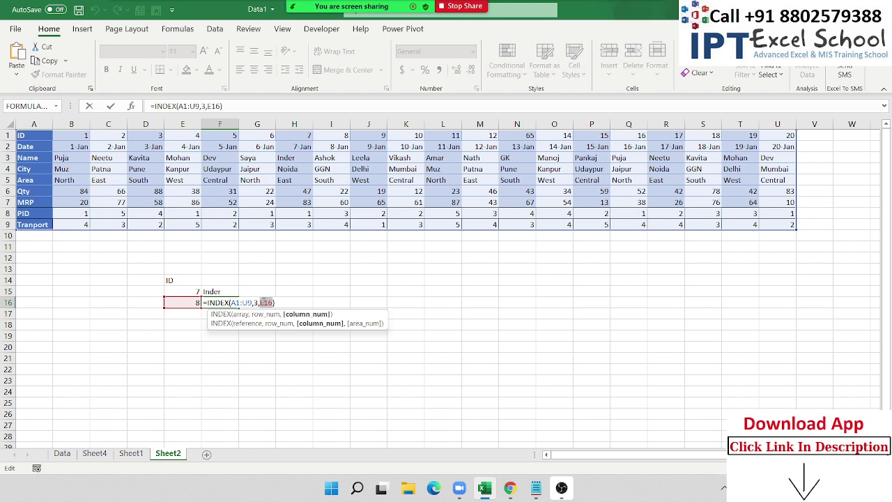
key(ctrl+v)
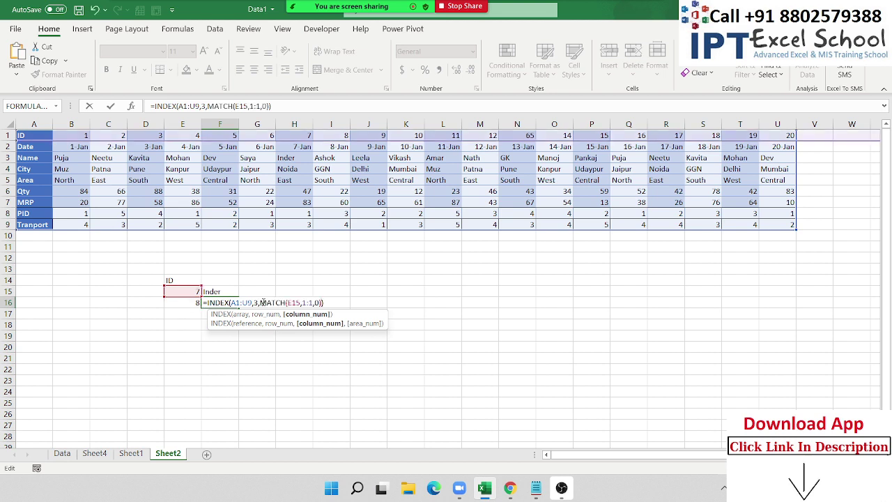
key(Return)
key(Up)
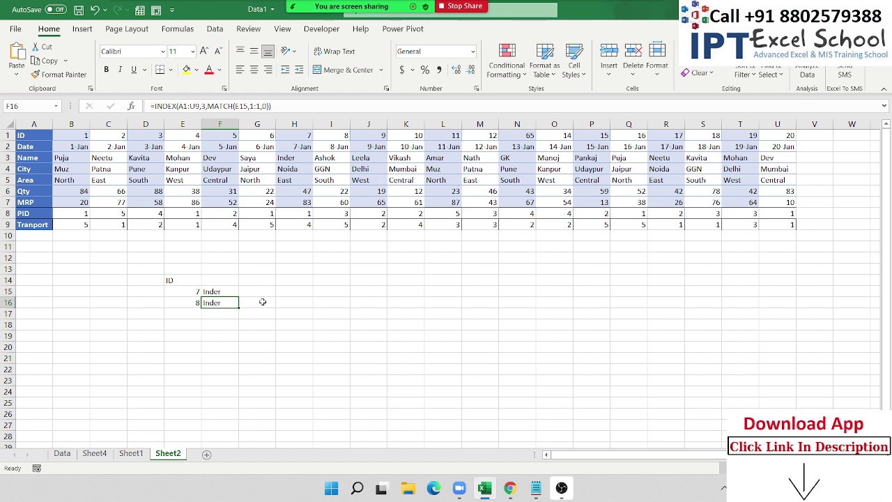
click(262, 302)
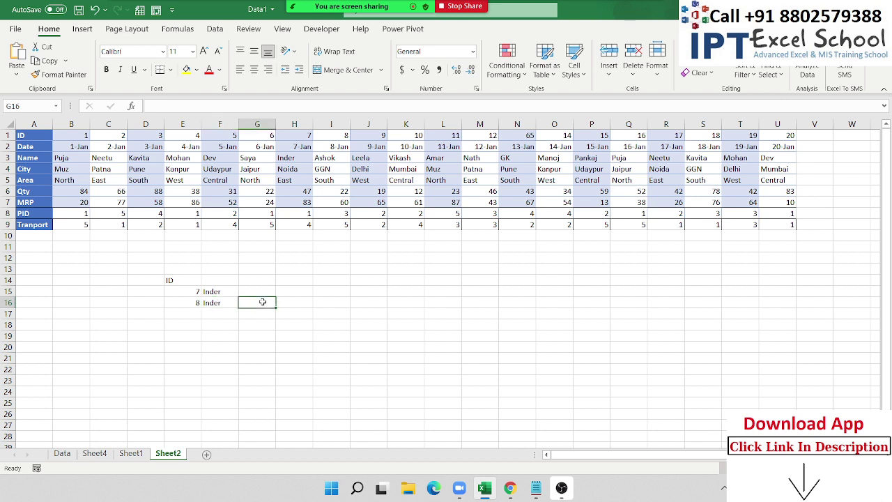
Step: Enter =OFFSET(A1,2,E16-1) in G16 so it returns Inder
text(=of)
key(Tab)
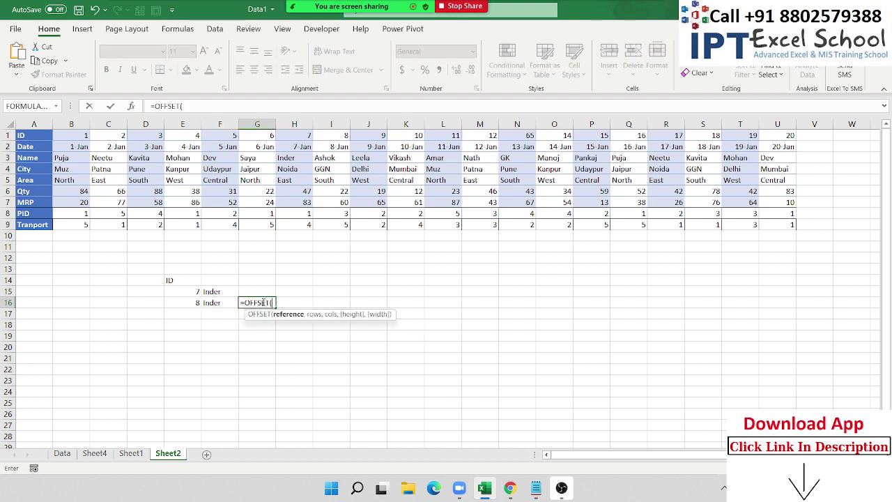
click(25, 135)
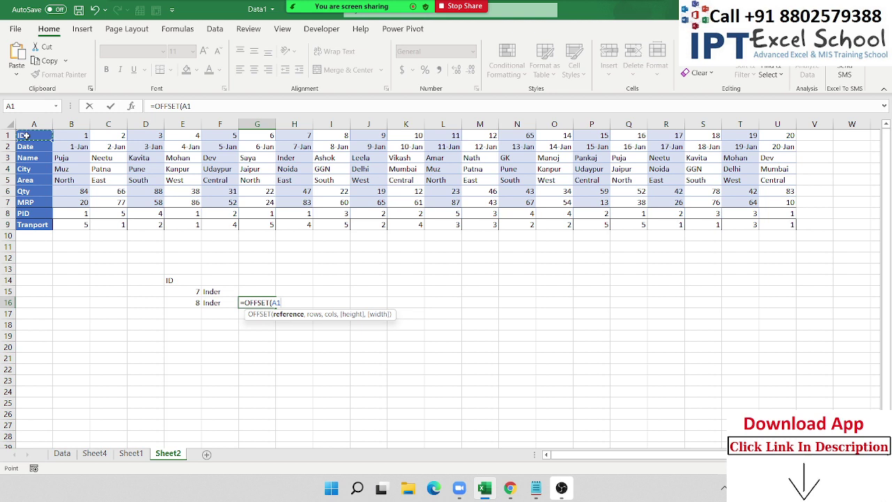
text(,)
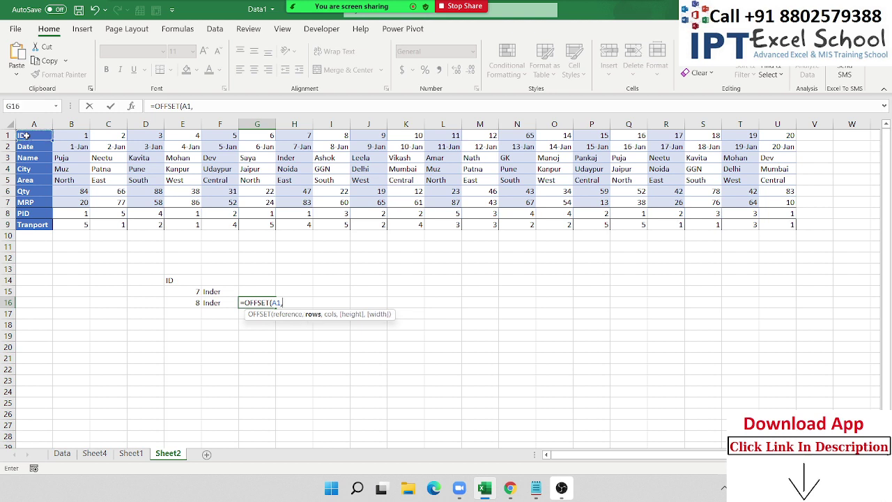
text(2,)
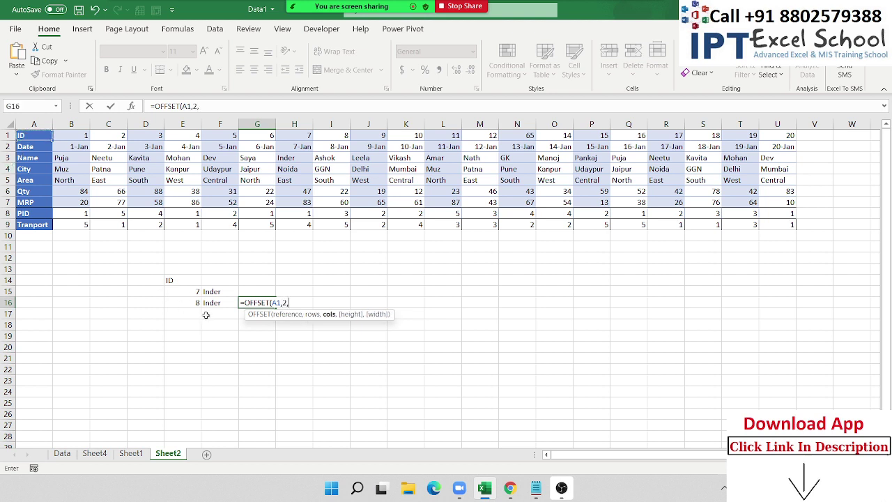
click(183, 304)
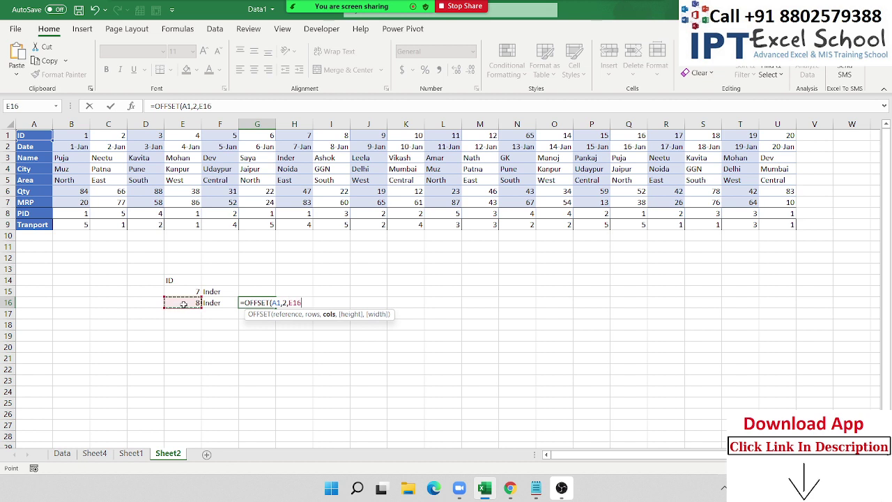
text(-1))
key(ctrl+Return)
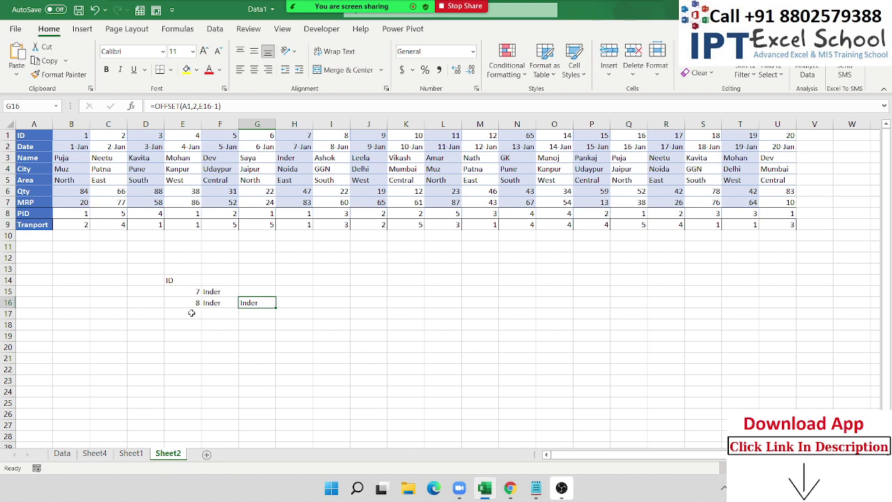
click(203, 334)
text(=)
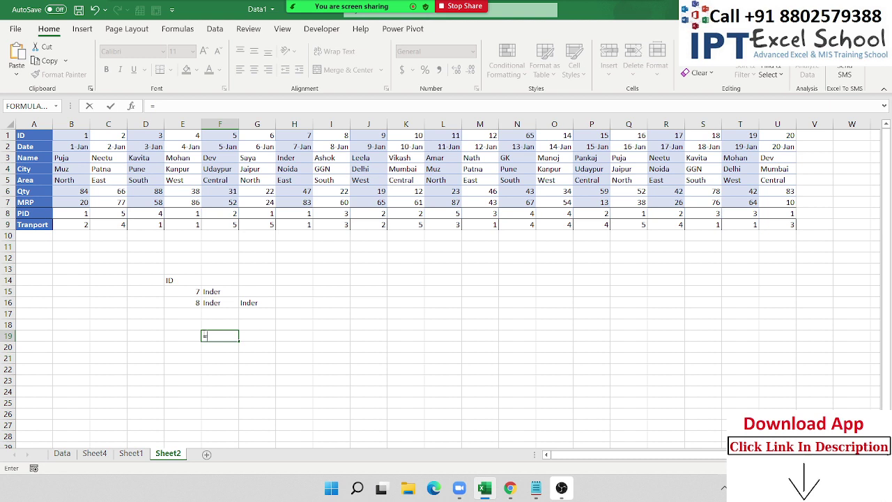
text(xl)
Step: Enter =XLOOKUP(E15,A1:U1,A3:U3) in F19 to return Inder, then add a new sheet
key(Tab)
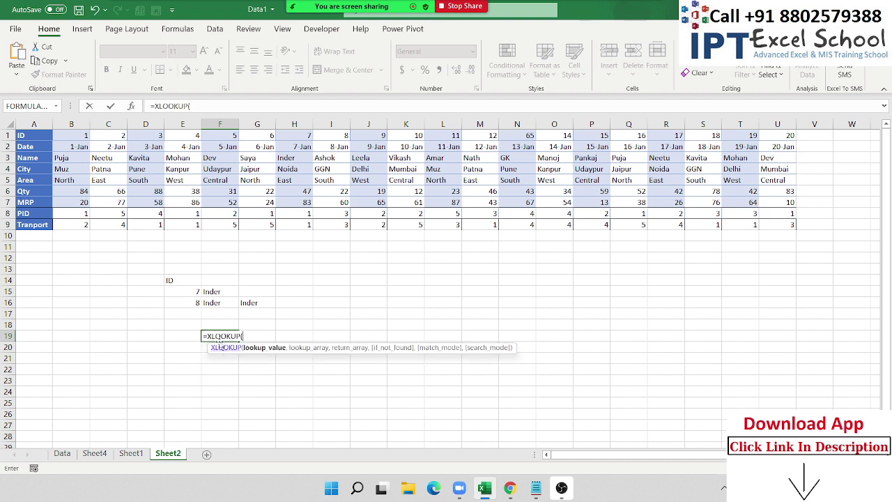
click(179, 290)
text(,)
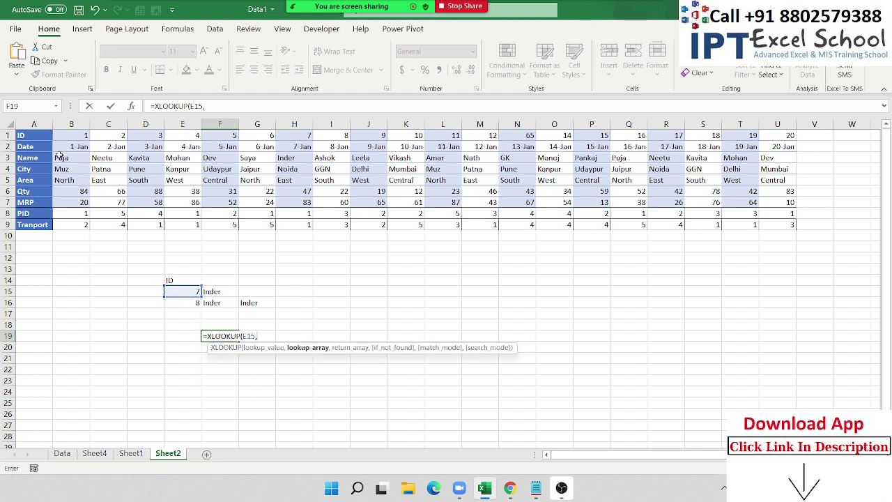
drag(33, 136, 777, 135)
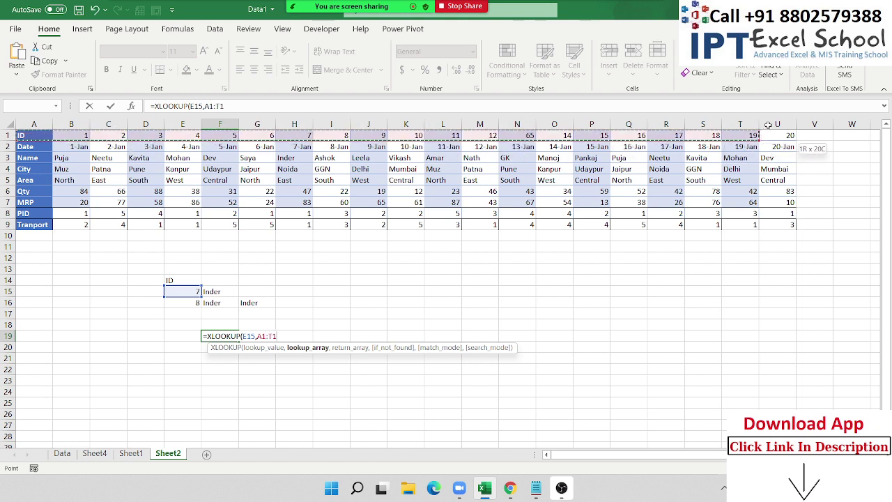
text(,)
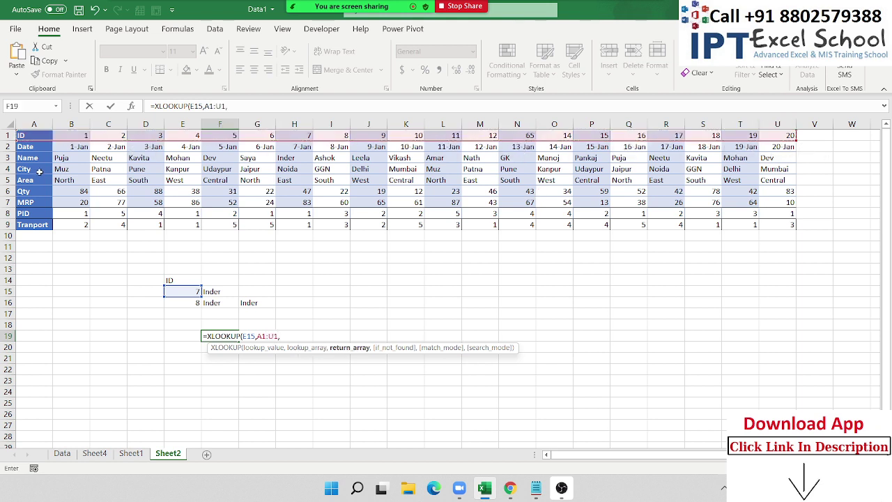
mouse_move(34, 158)
mouse_down()
mouse_move(728, 170)
mouse_move(787, 159)
mouse_up()
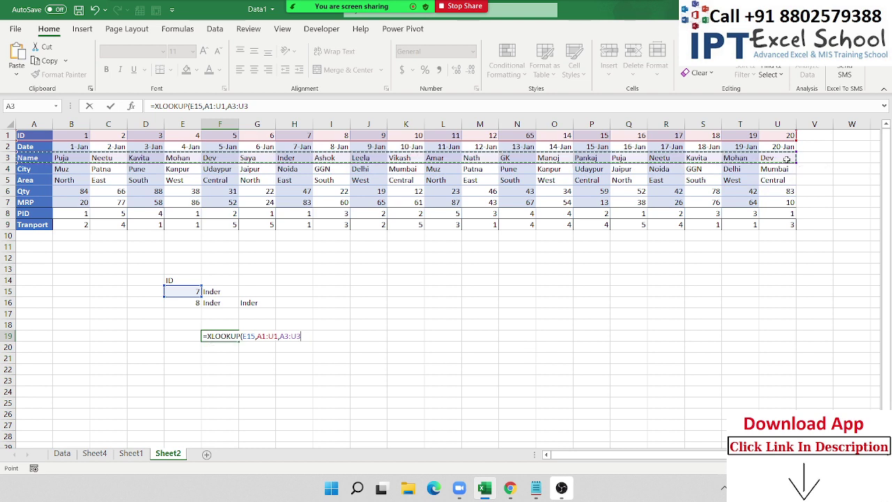
key(Return)
key(Up)
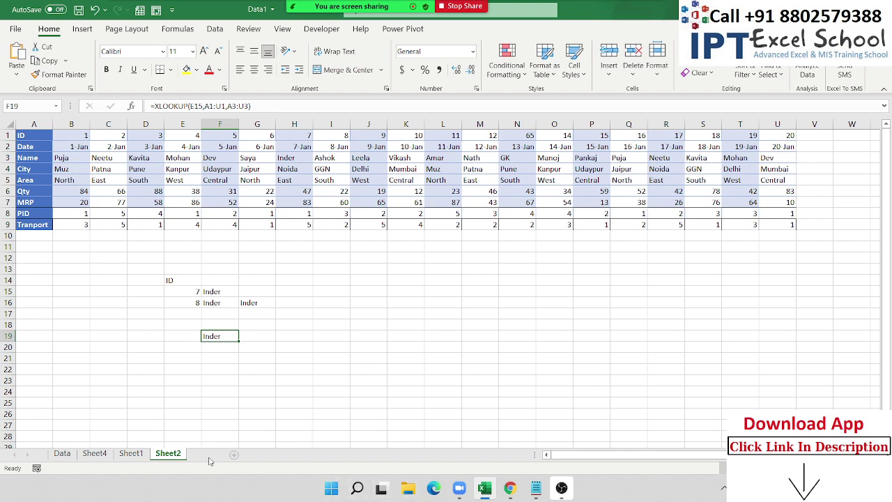
click(234, 454)
Step: Copy the Qty column from F1 down on the Data sheet into Sheet3 column A
click(131, 454)
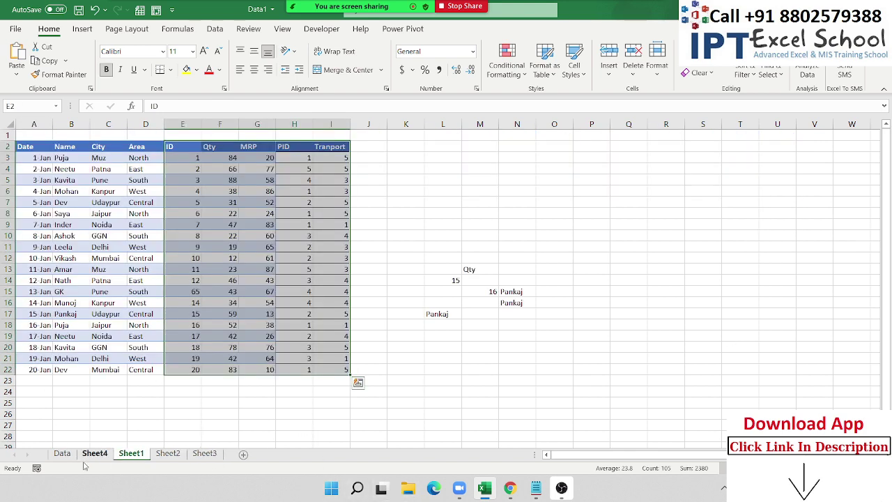
click(62, 454)
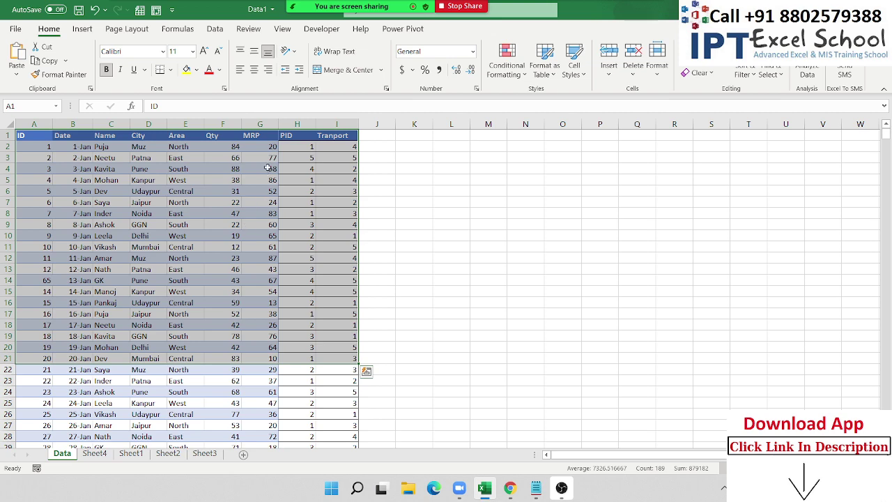
click(229, 148)
key(Up)
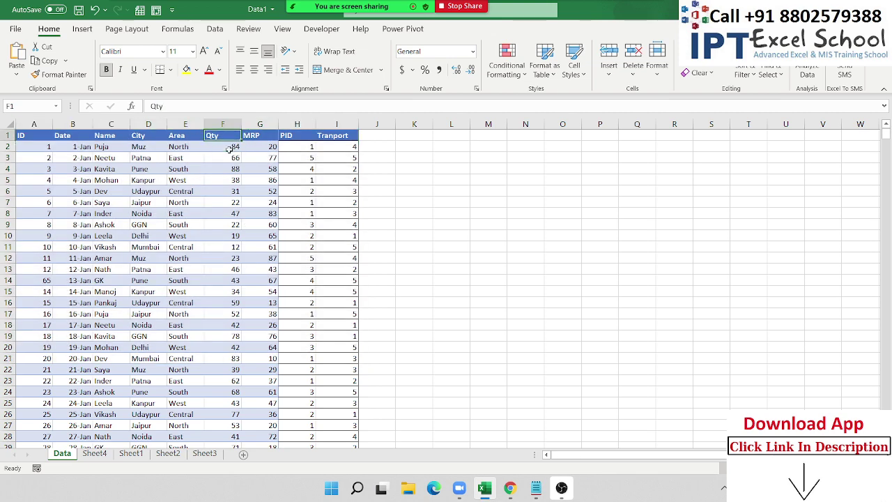
key(shift+Down)
key(shift+Down)
key(shift+Down)
key(shift+Down)
key(shift+Down)
key(shift+Down)
key(shift+Down)
key(shift+Down)
key(shift+Down)
key(shift+Down)
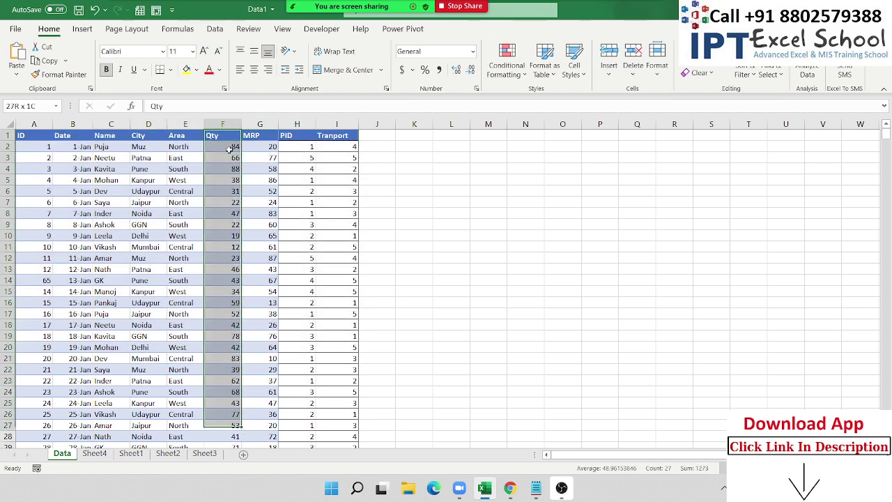
key(shift+Down)
key(shift+Down)
key(ctrl+c)
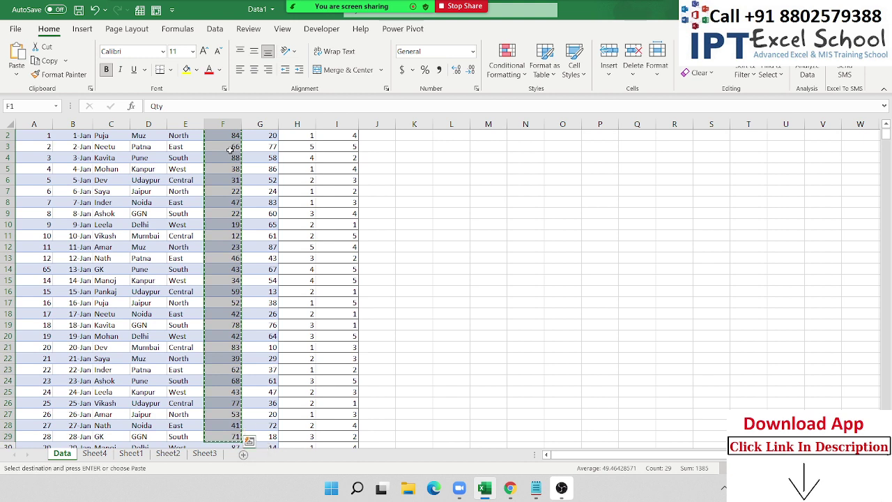
click(205, 454)
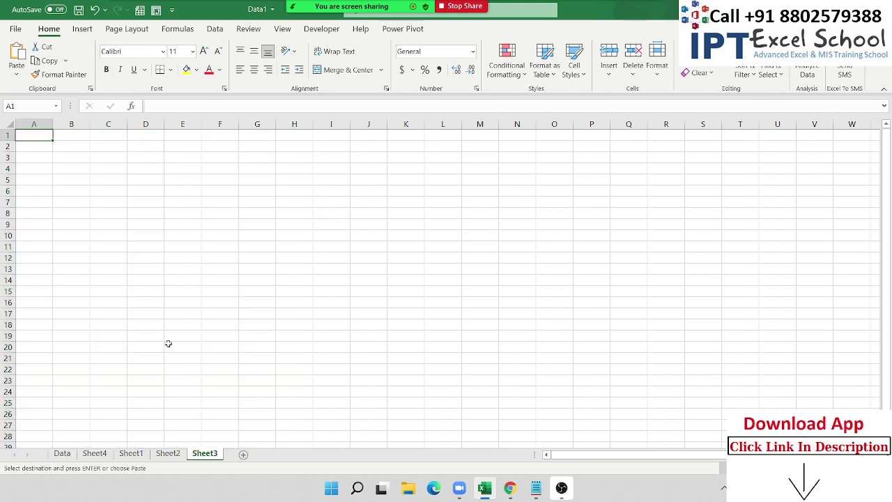
key(ctrl+v)
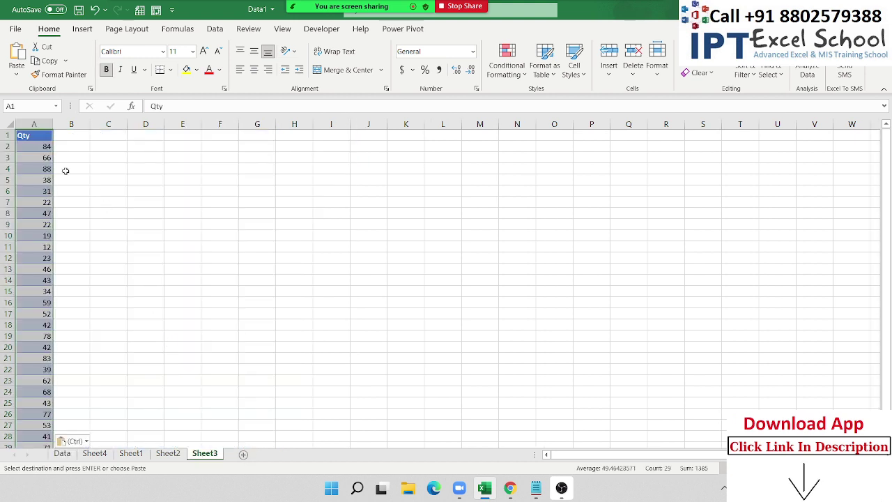
click(42, 147)
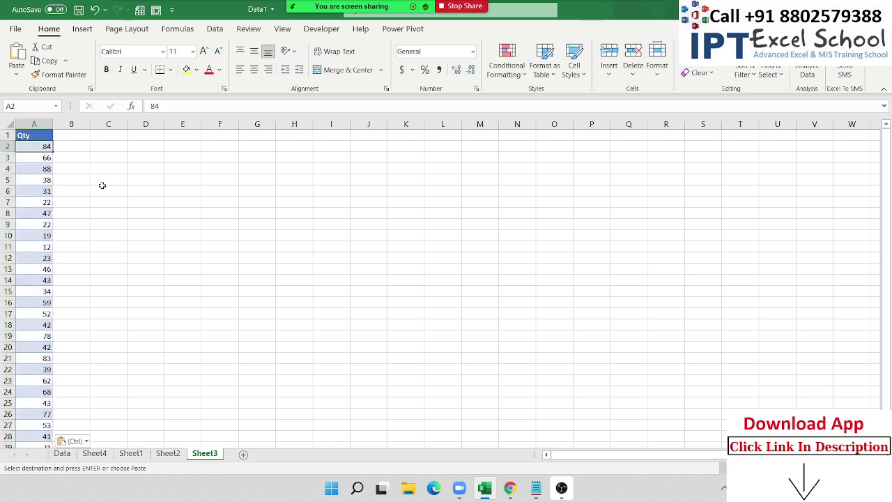
click(158, 165)
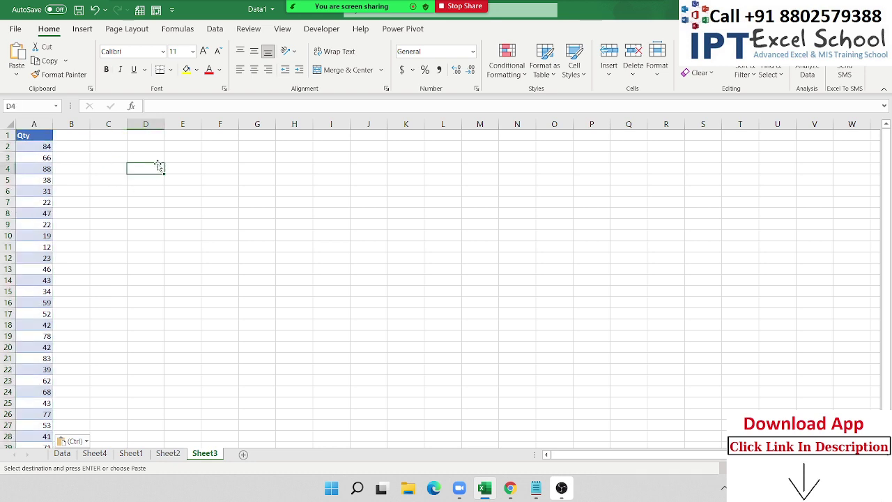
text(0 40)
key(Return)
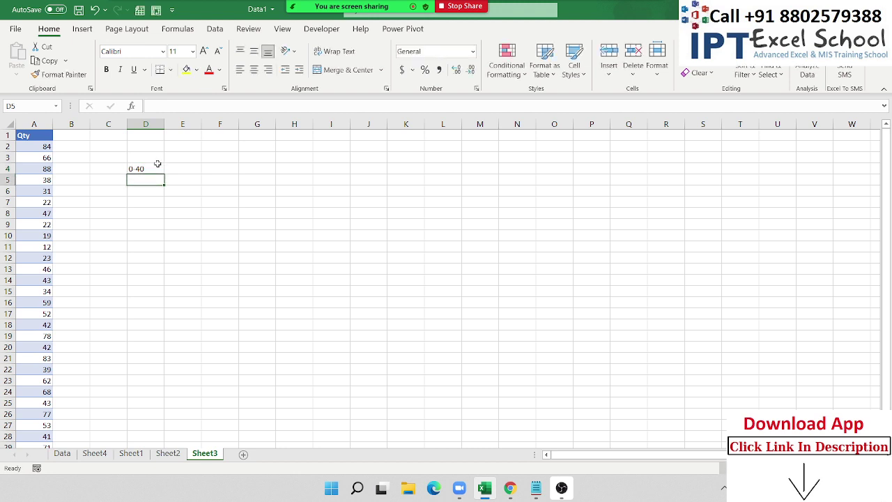
text(41)
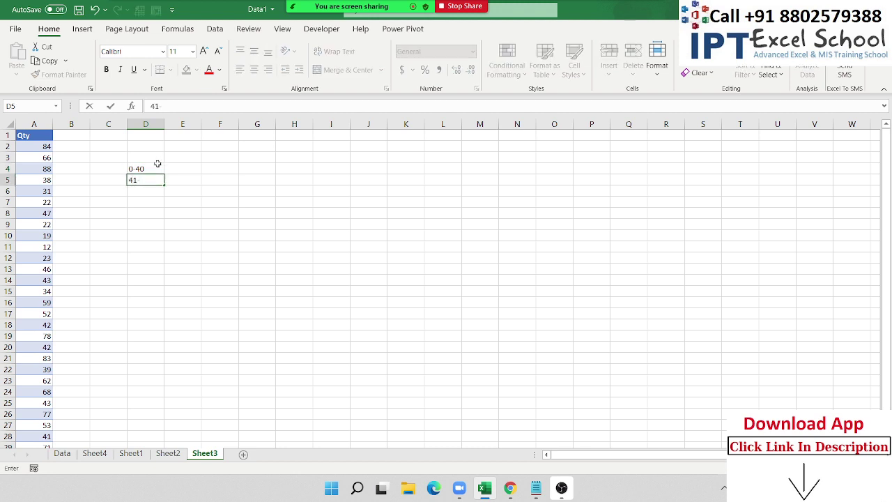
text( 80)
key(Return)
text(81)
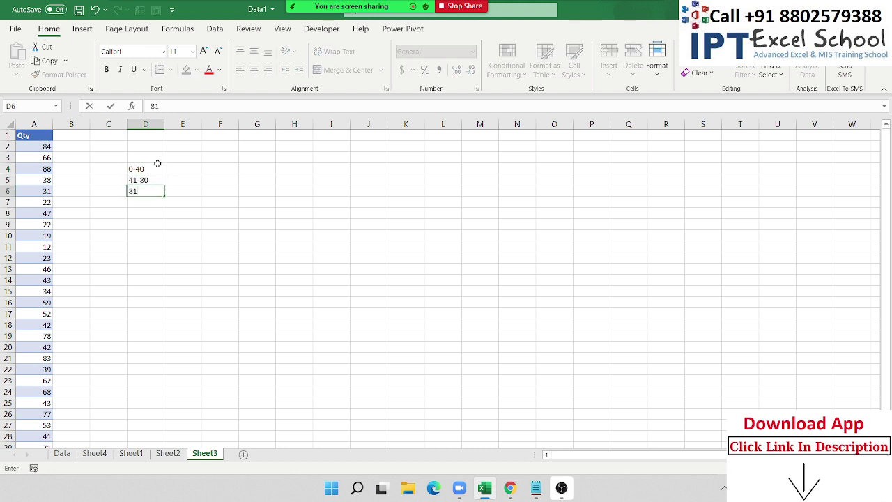
text( 100)
key(Return)
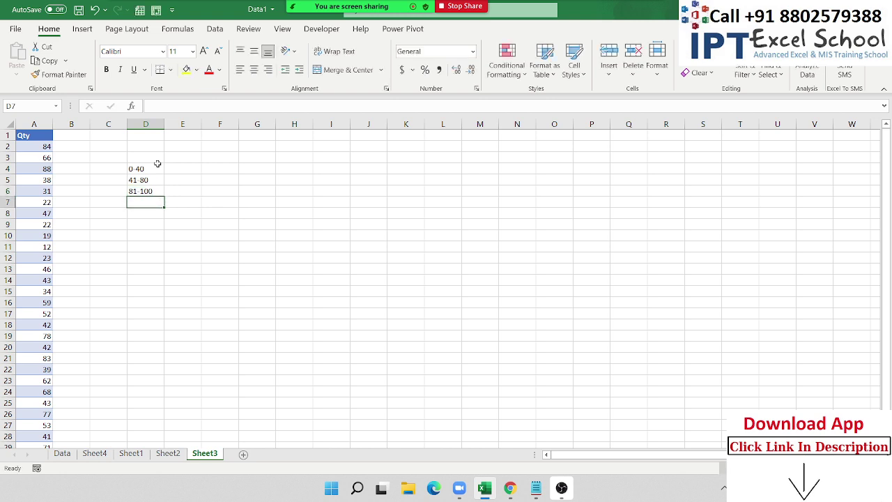
text(>10)
key(Right)
key(Up)
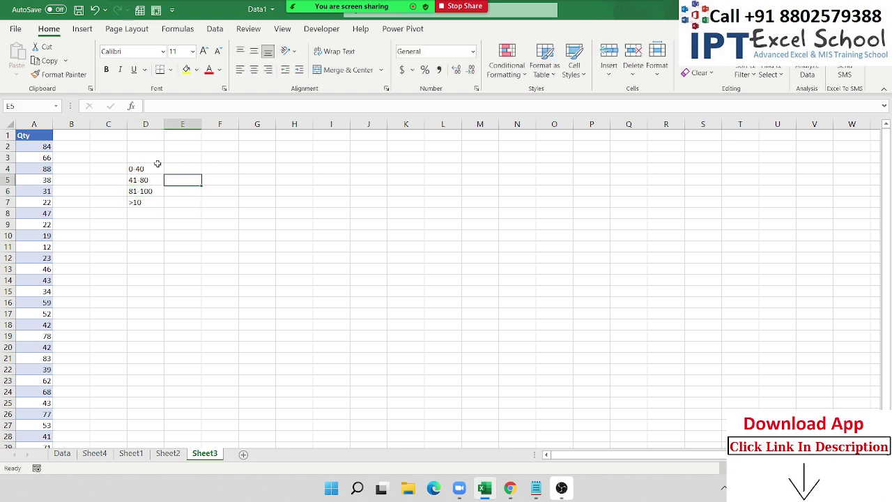
key(Left)
key(Down)
key(F2)
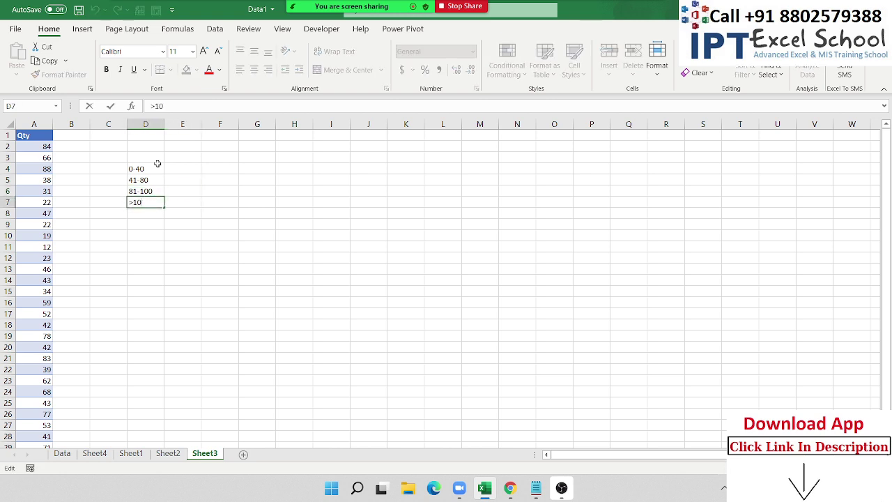
text(0)
key(Return)
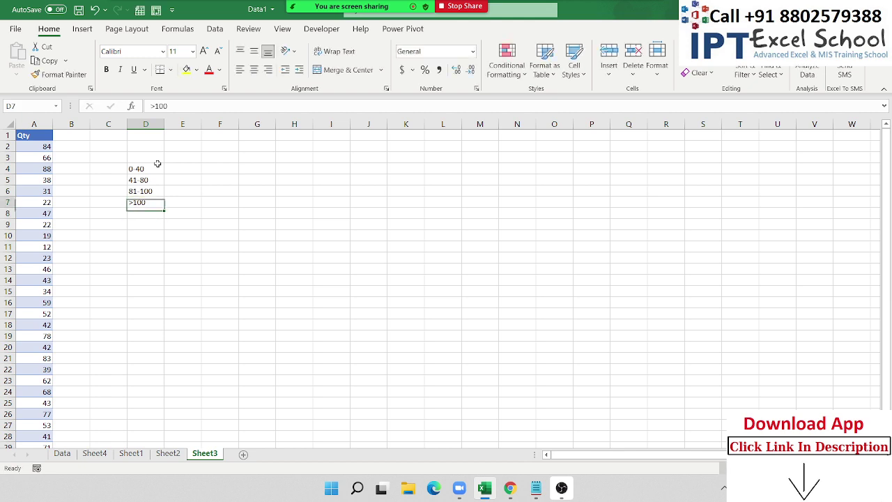
key(Up)
key(Up)
key(Up)
key(Right)
text(500)
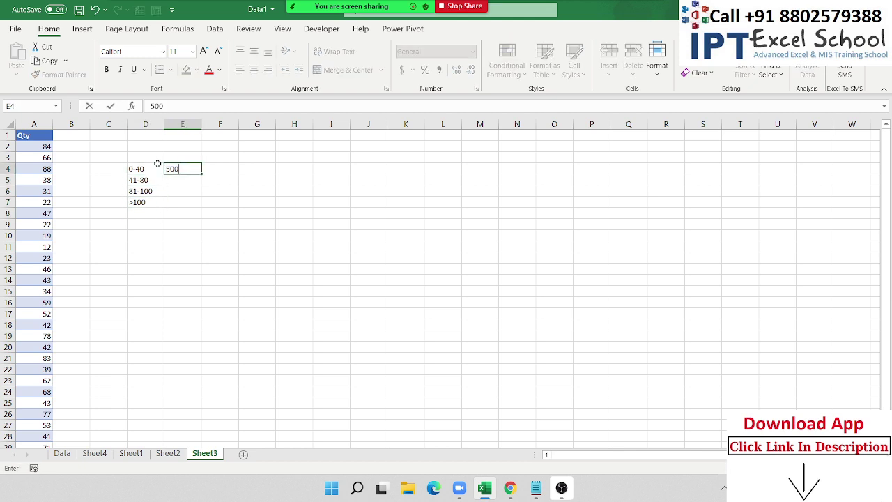
key(Return)
text(100)
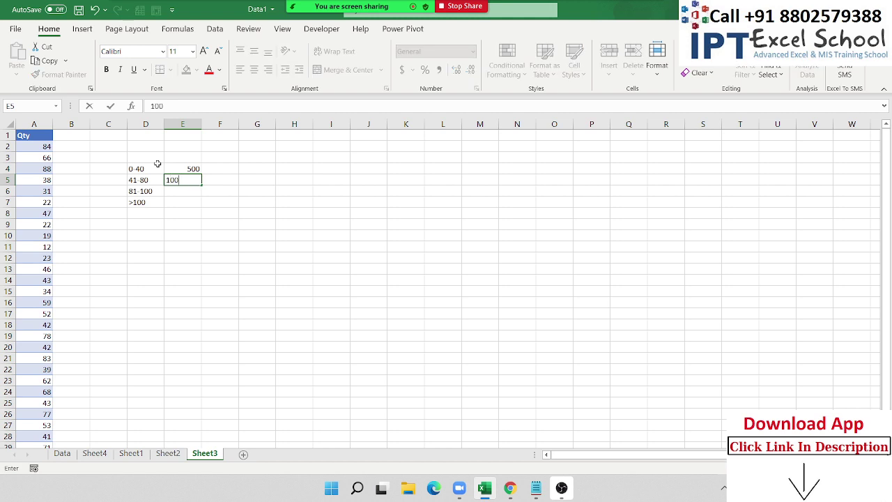
text(0)
key(Return)
text(1500)
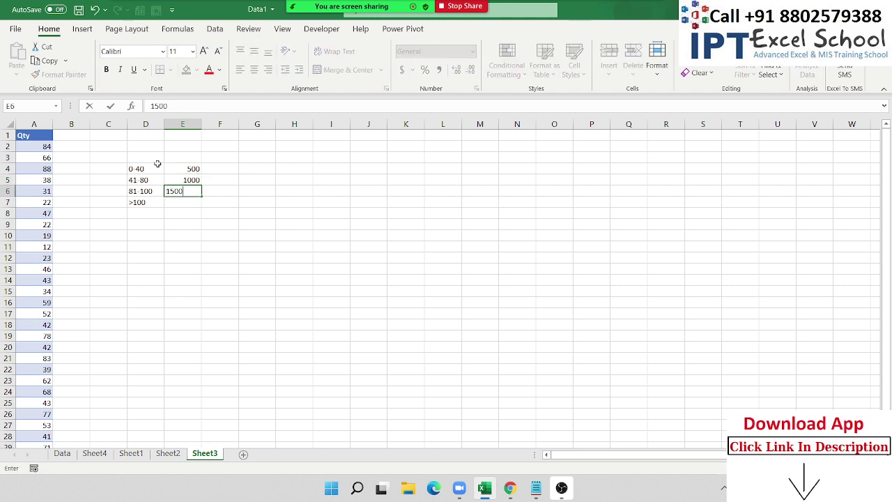
key(Return)
text(500)
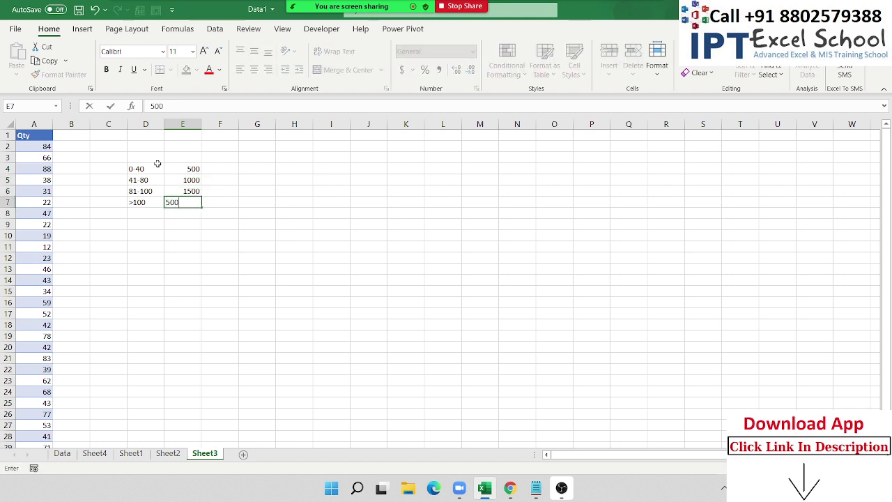
text(0)
key(Return)
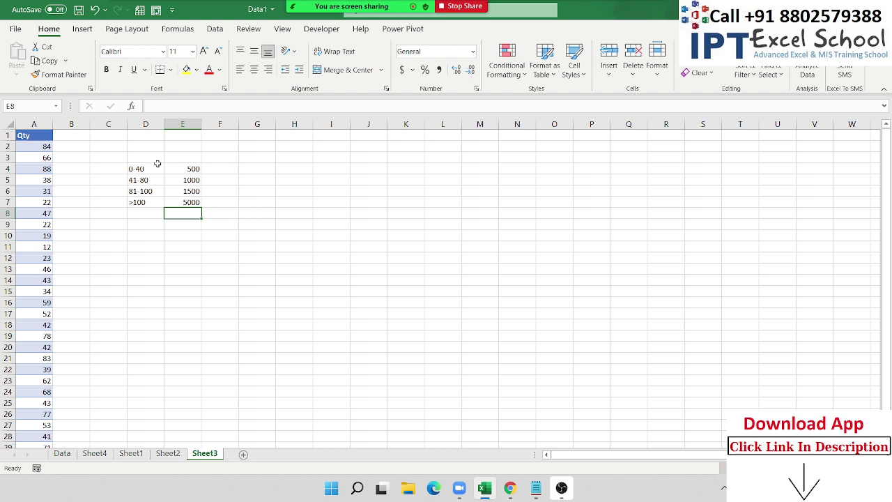
key(Up)
key(Up)
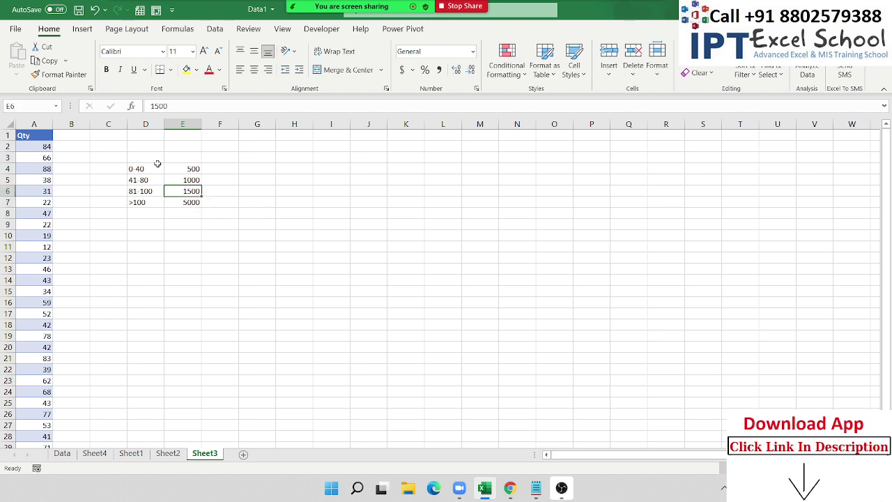
key(Up)
key(Up)
key(shift+Left)
key(shift+Down)
key(shift+Down)
key(shift+Down)
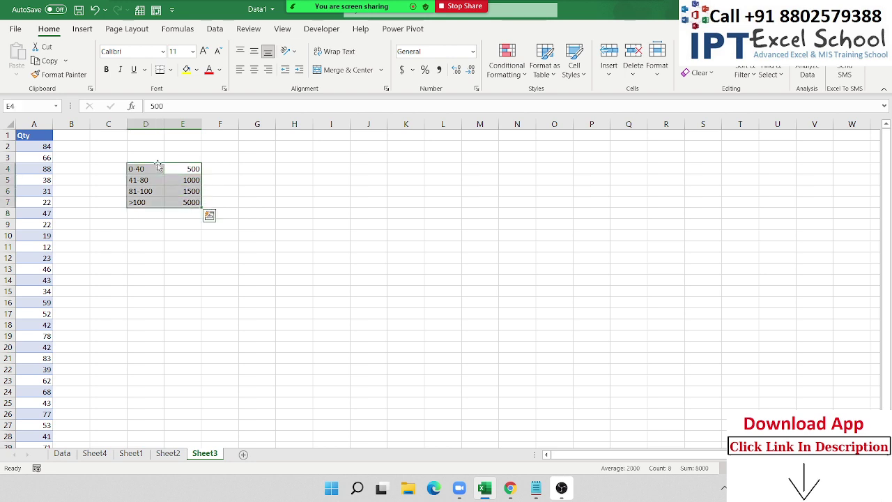
key(Up)
key(Left)
key(Down)
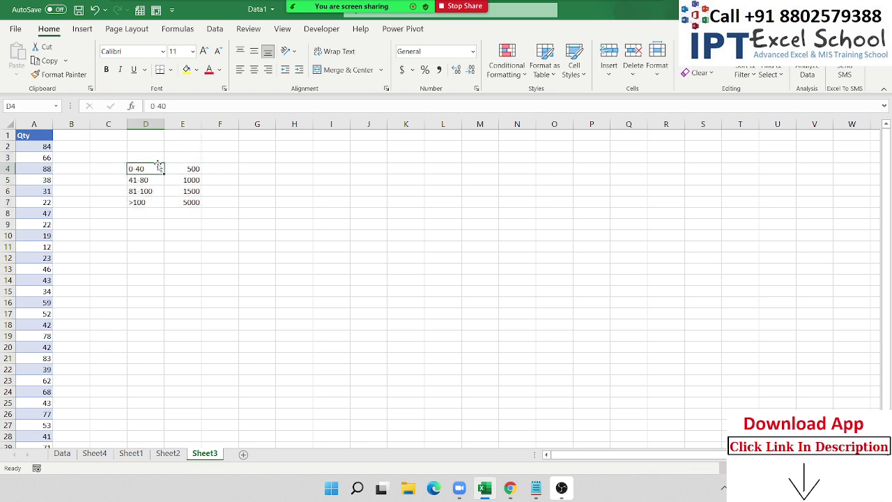
key(shift+Right)
key(shift+Down)
key(shift+Down)
key(shift+Down)
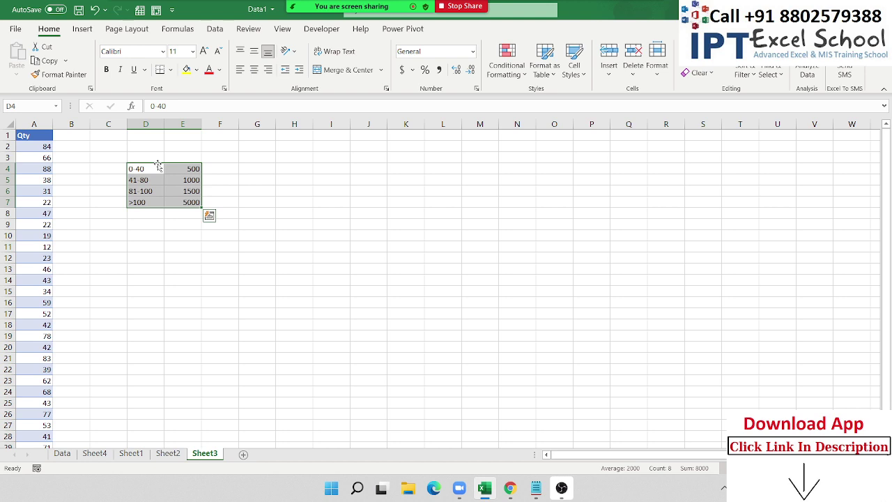
key(Down)
key(Down)
key(Down)
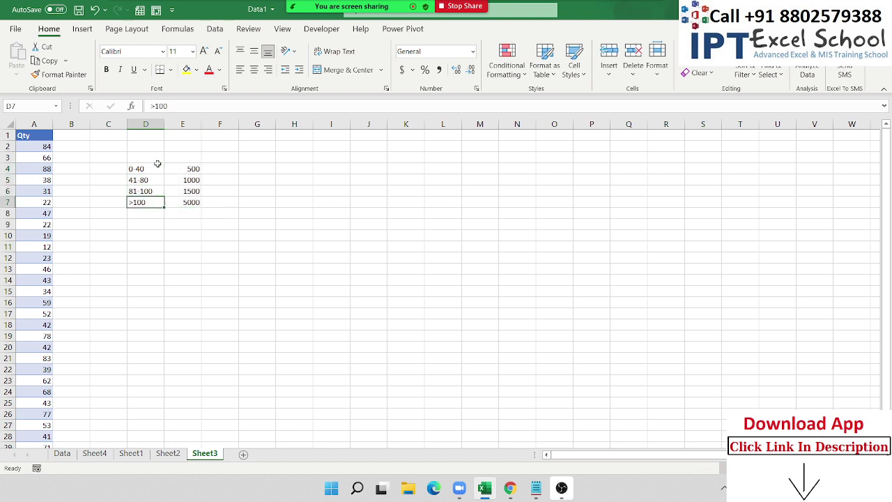
key(Up)
key(Up)
key(Up)
key(shift+Down)
key(shift+Down)
key(shift+Down)
key(Right)
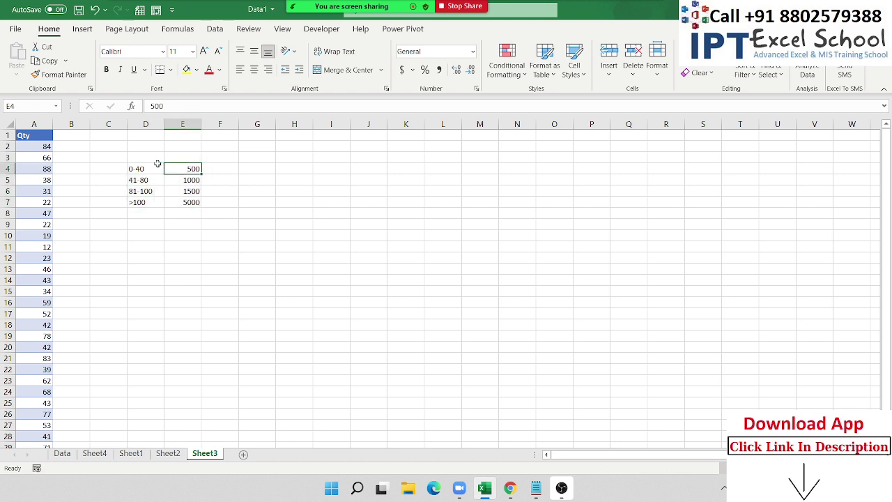
key(Down)
key(Down)
key(Down)
key(Down)
key(Down)
key(Down)
key(Left)
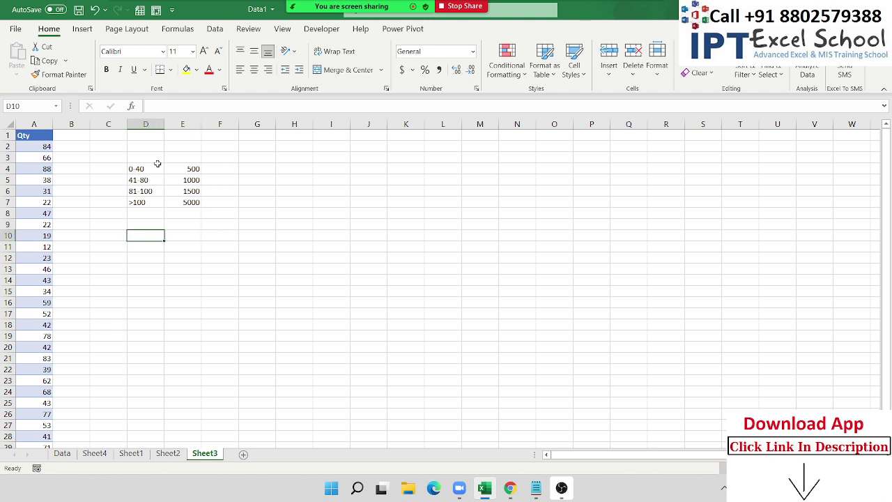
Step: Enter the first two slab rows, 0/500 and 41/1000, in D10:E11
text(40)
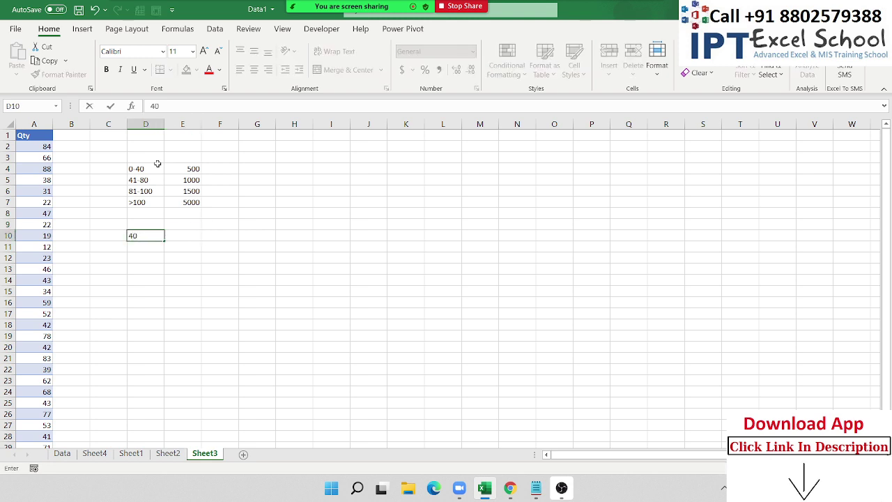
key(Escape)
text(0)
key(Tab)
text(500)
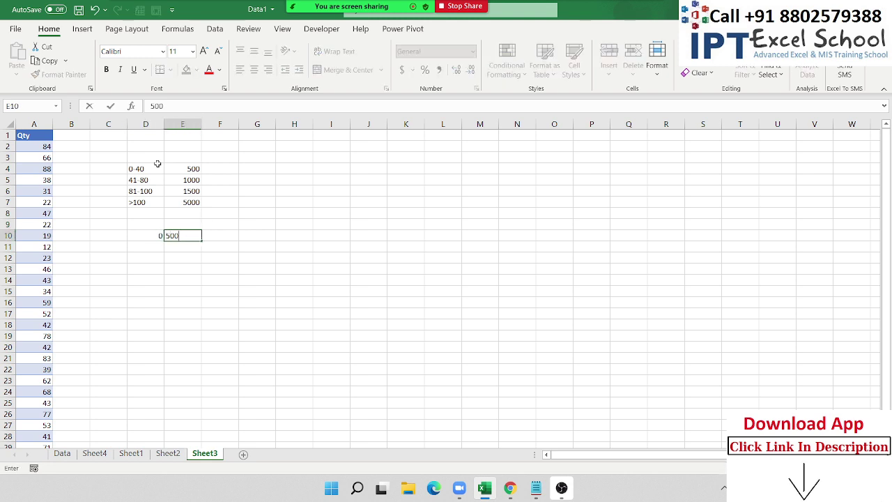
key(Return)
text(41)
key(Tab)
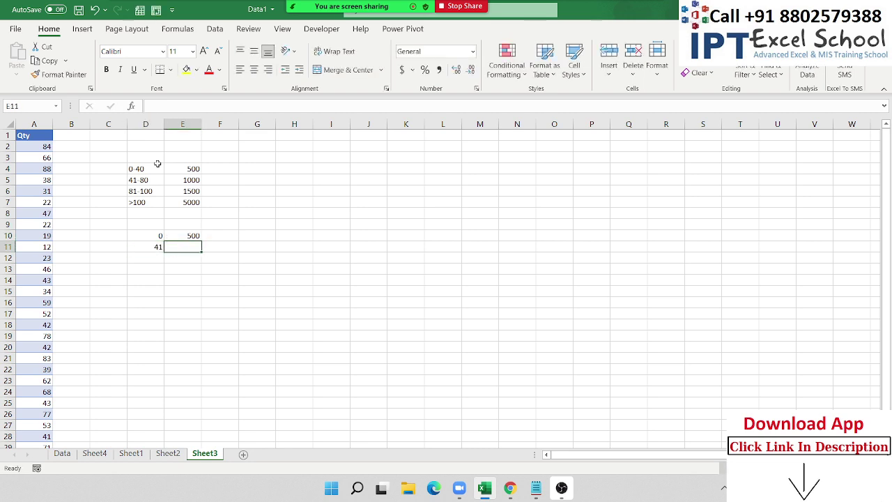
text(1000)
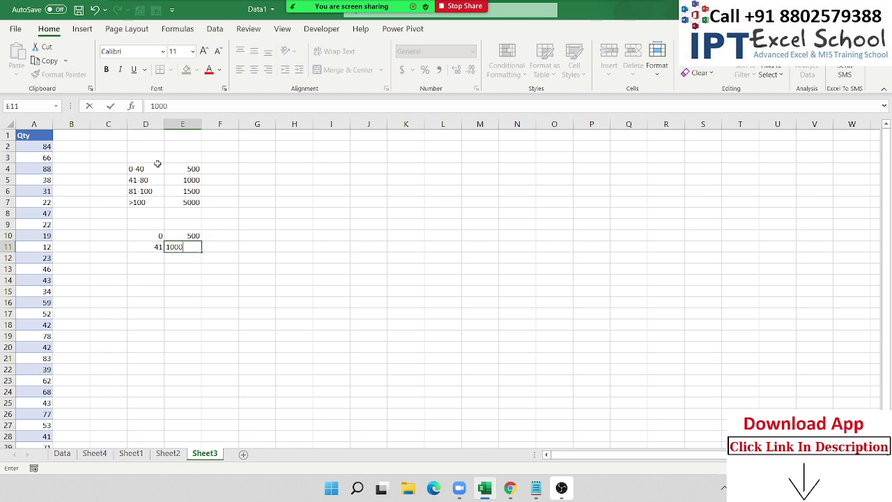
key(Return)
Step: Add the slab row 81/1500 in D12:E12 and the 101 threshold in D13
key(Up)
key(Up)
key(Up)
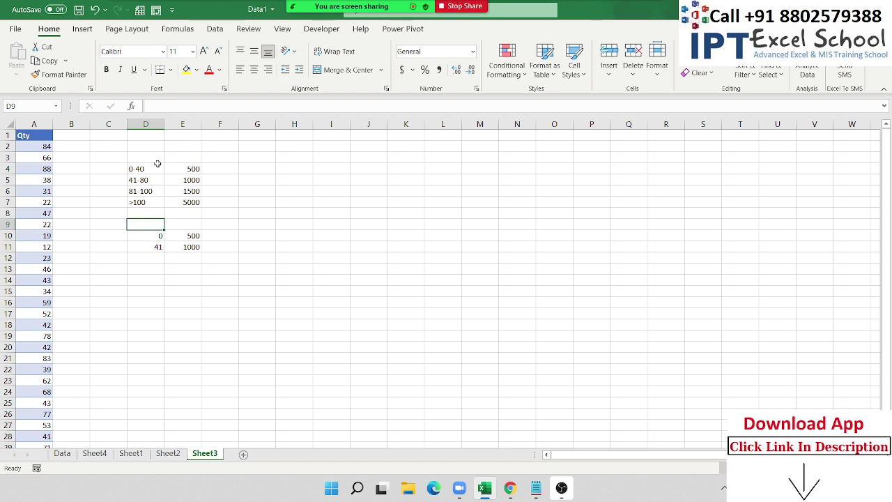
key(Up)
key(Up)
key(Up)
key(Down)
key(Down)
key(Down)
key(Down)
key(Down)
key(Down)
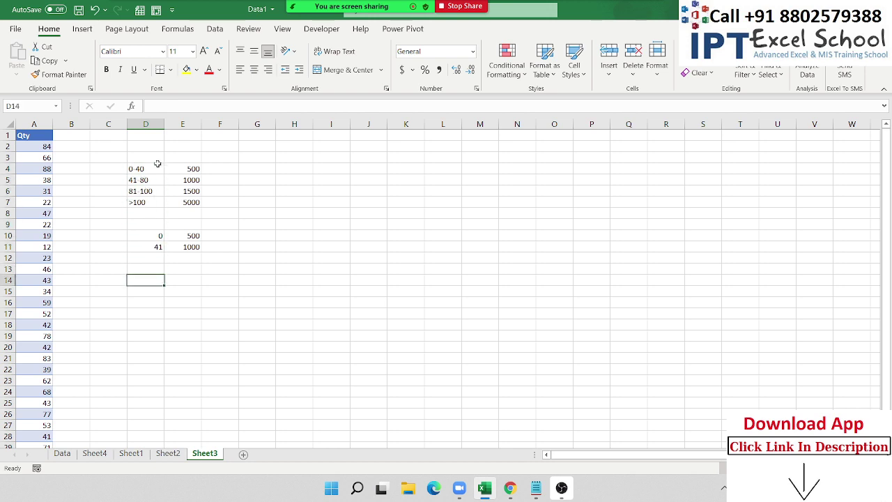
key(Up)
key(Up)
key(Up)
key(Right)
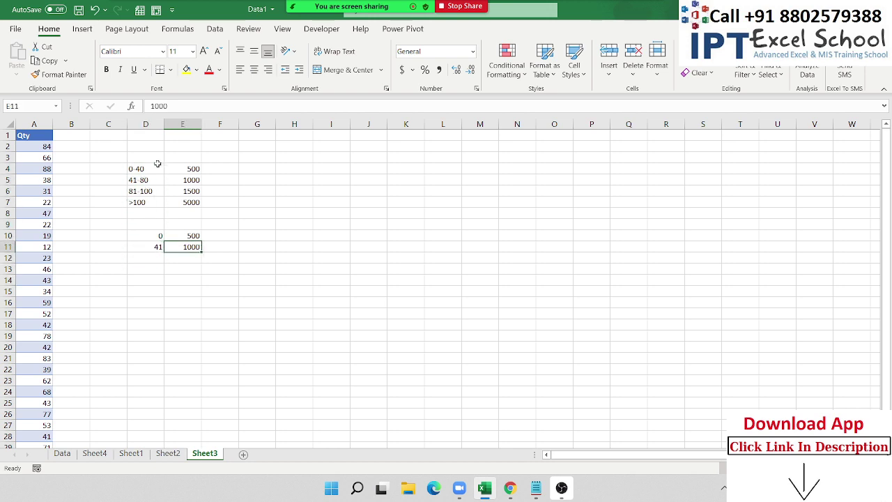
key(Down)
key(Left)
text(81)
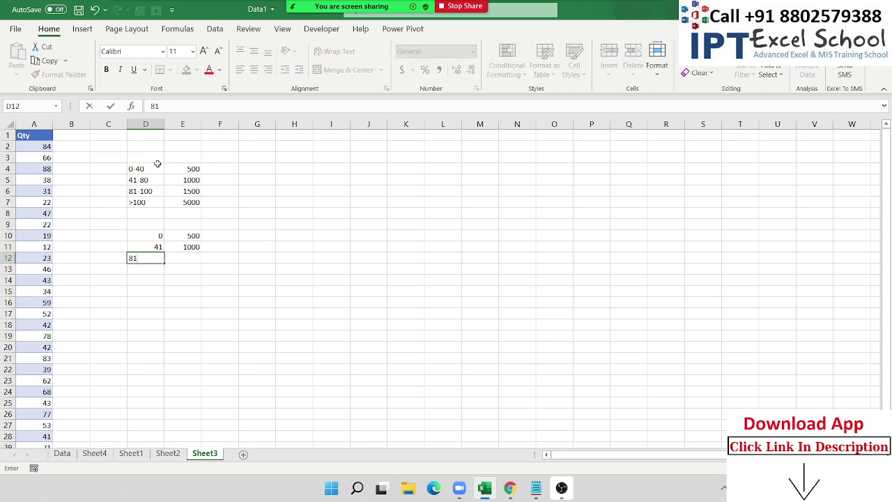
key(Tab)
text(1500)
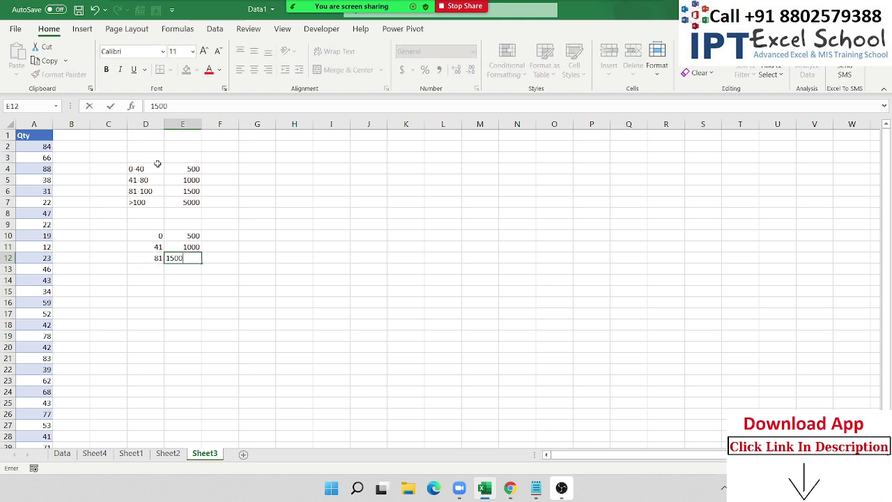
key(Return)
text(101)
key(Tab)
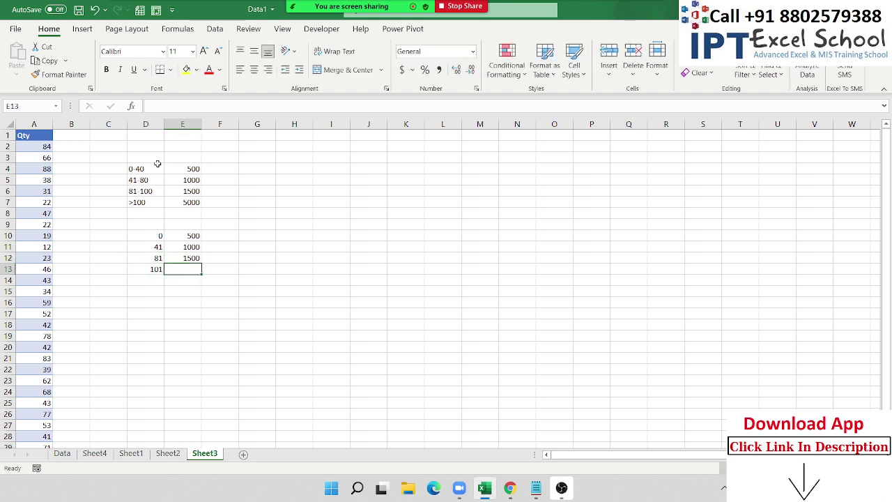
Step: Enter 5000 in E13, then put =VLOOKUP(A2,D10:E13,2,TRUE) in B2
text(5000)
key(Return)
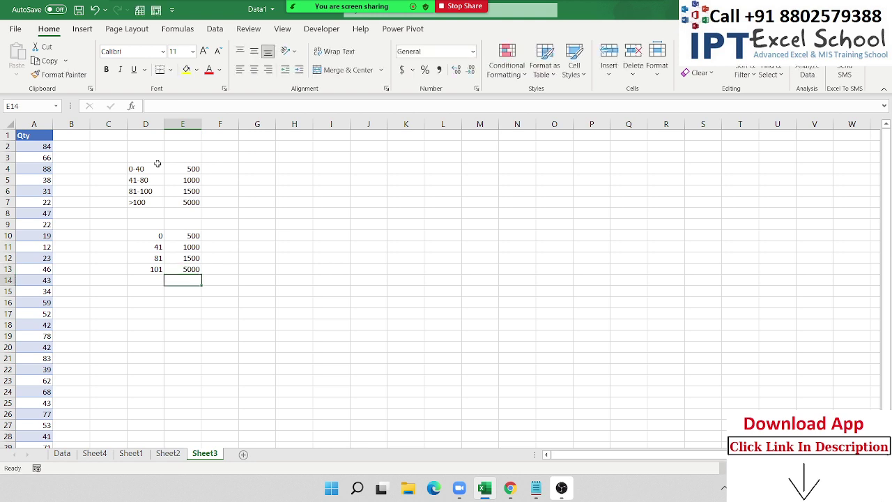
click(71, 152)
key(Down)
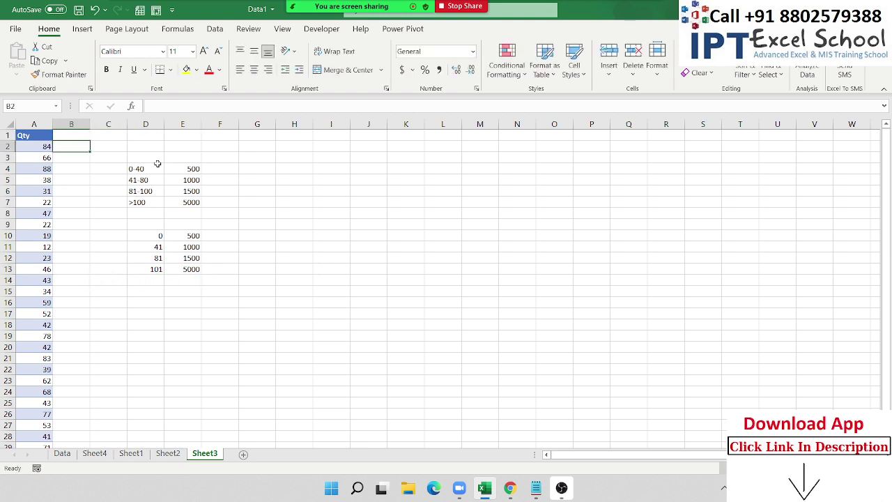
text(=vl)
key(Tab)
key(Left)
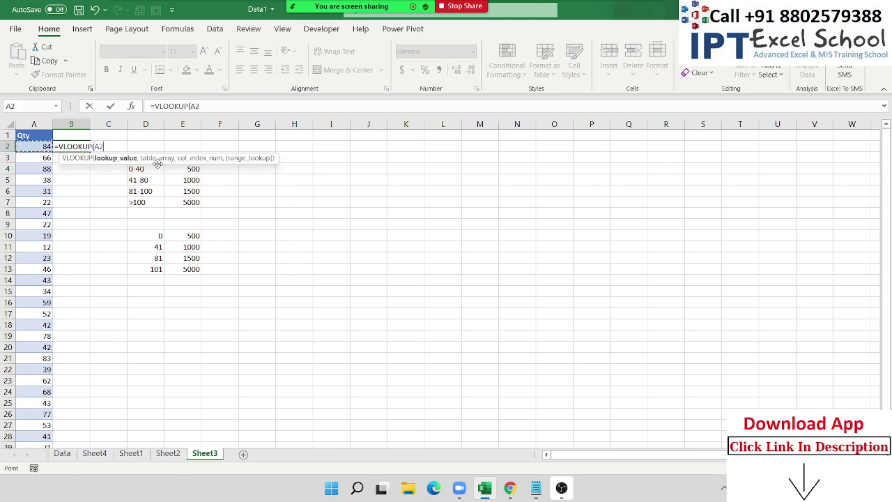
text(,)
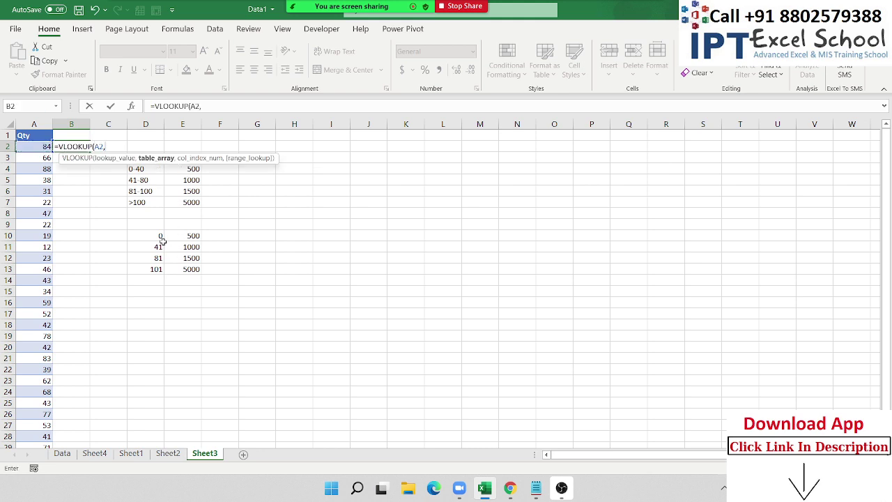
click(161, 237)
drag(161, 237, 191, 266)
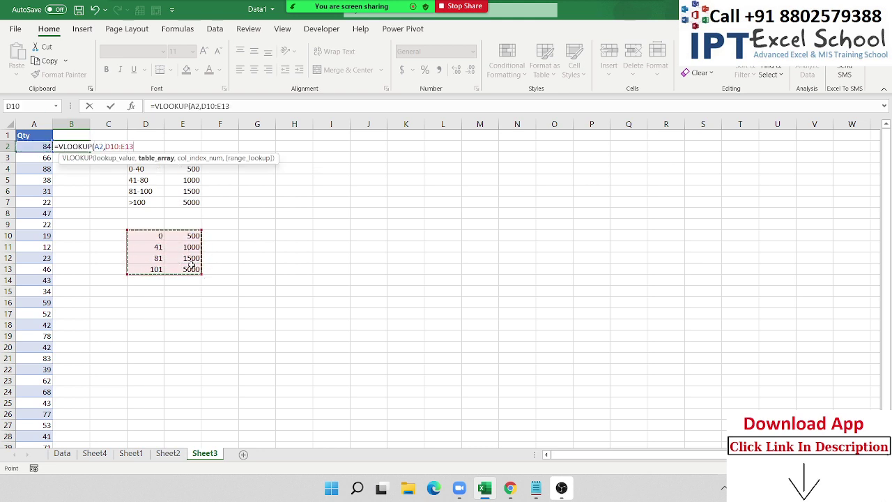
text(,2,)
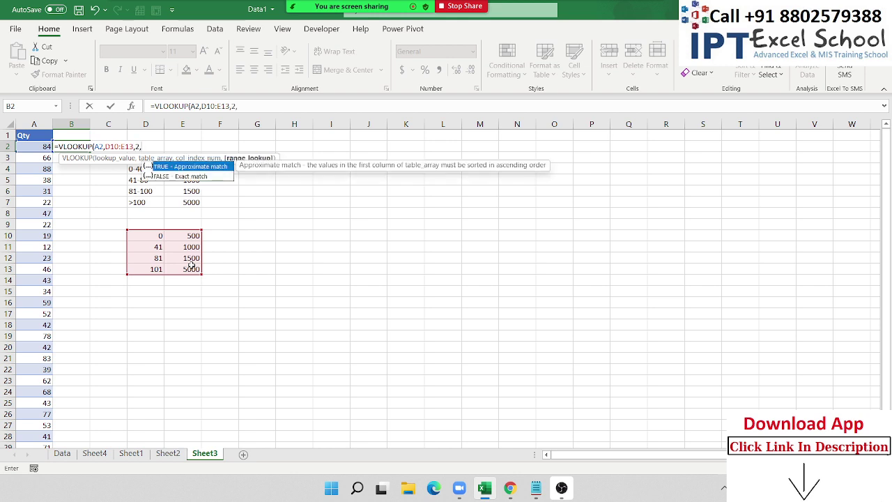
key(Tab)
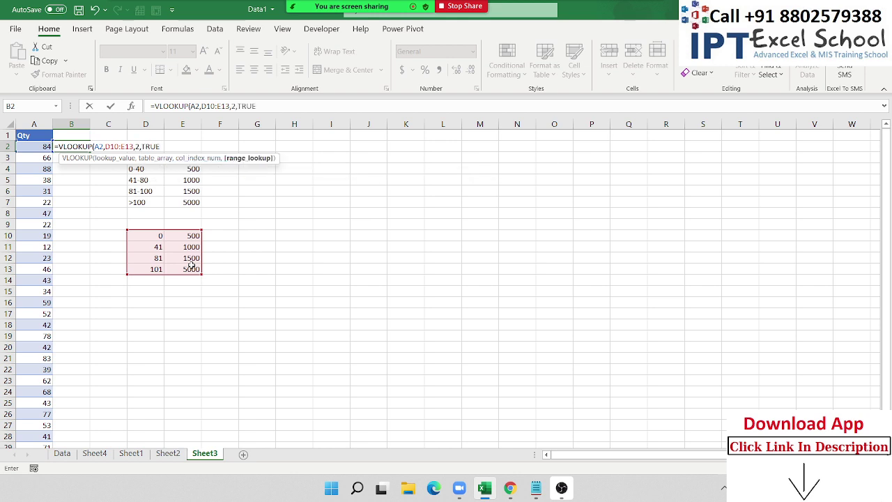
text())
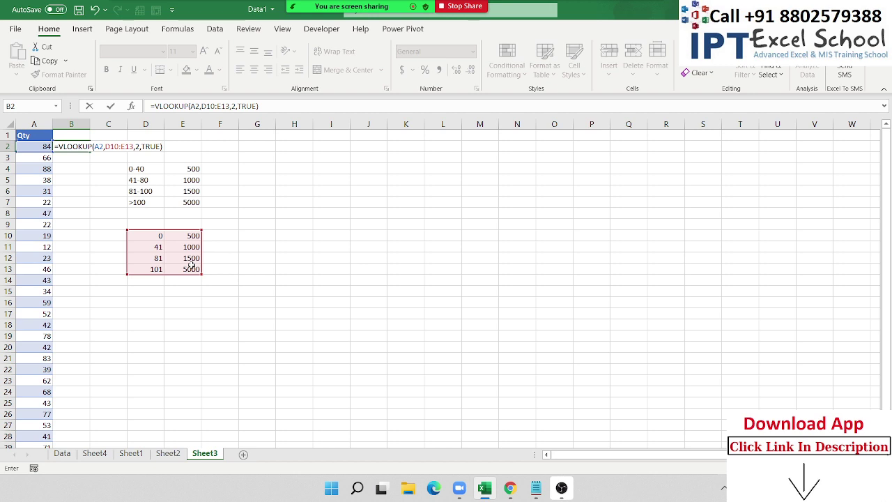
key(Return)
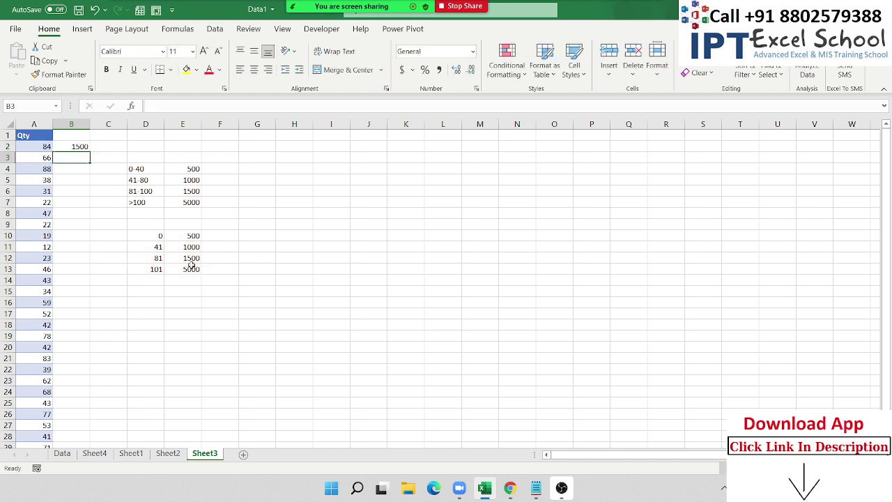
key(Up)
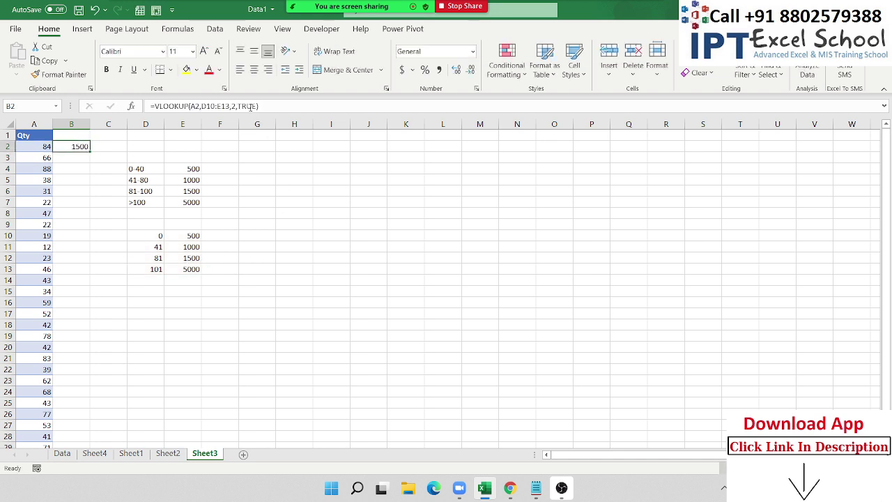
double_click(249, 105)
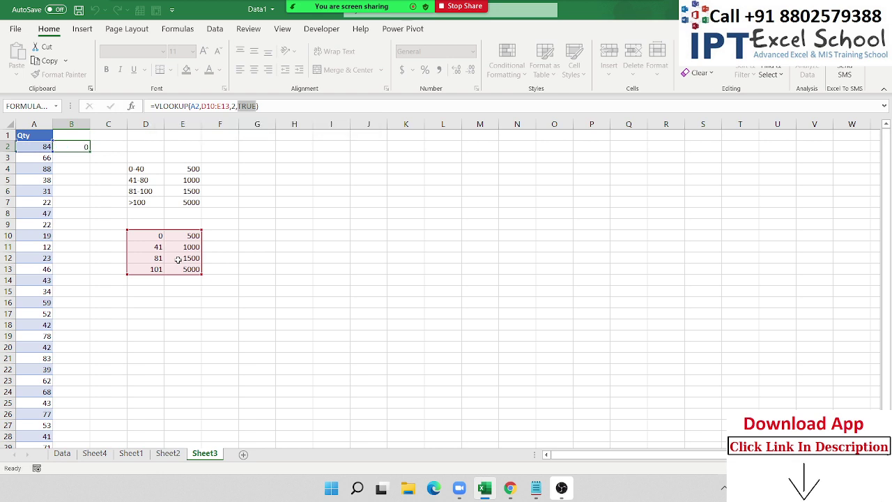
key(Return)
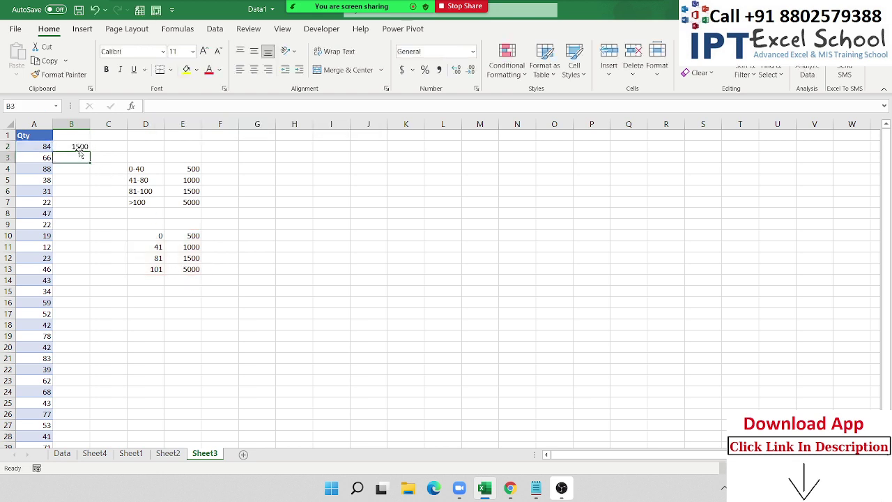
drag(150, 271, 158, 246)
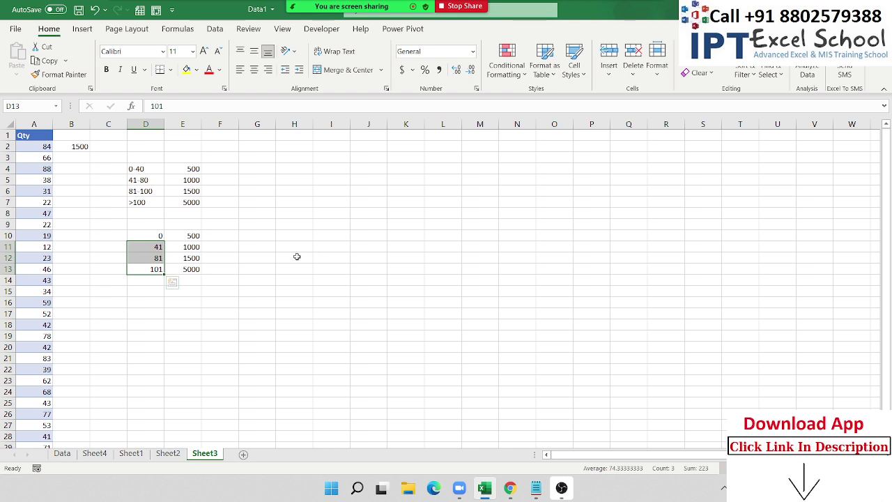
drag(161, 267, 165, 237)
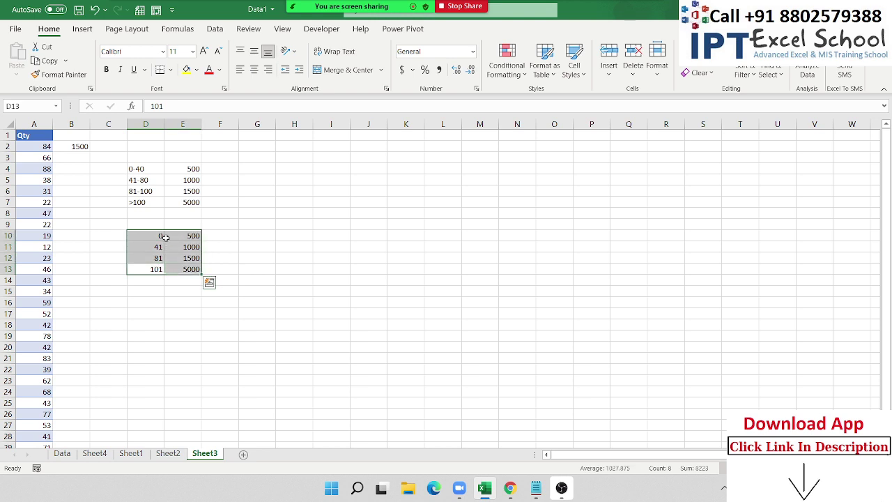
double_click(70, 145)
double_click(163, 148)
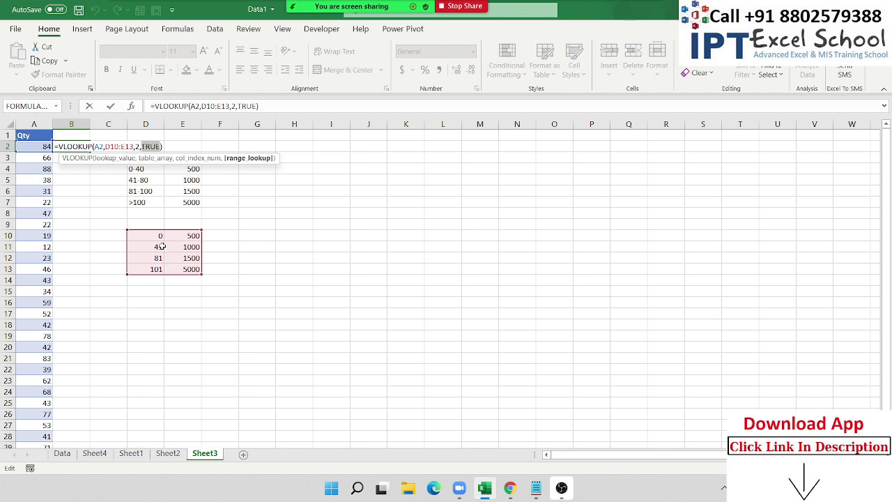
Step: Enter =LOOKUP(A3,D10:D13,E10:E13) in B3, returning 1000 for Qty 66
key(Return)
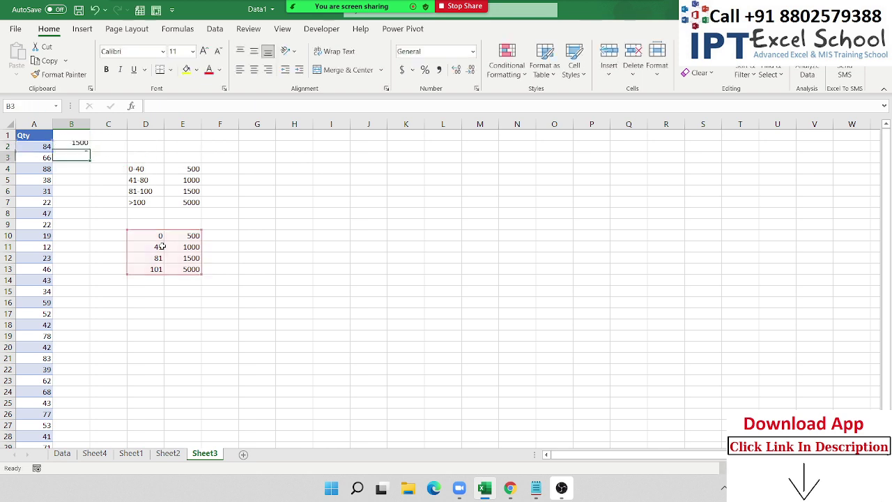
text(=)
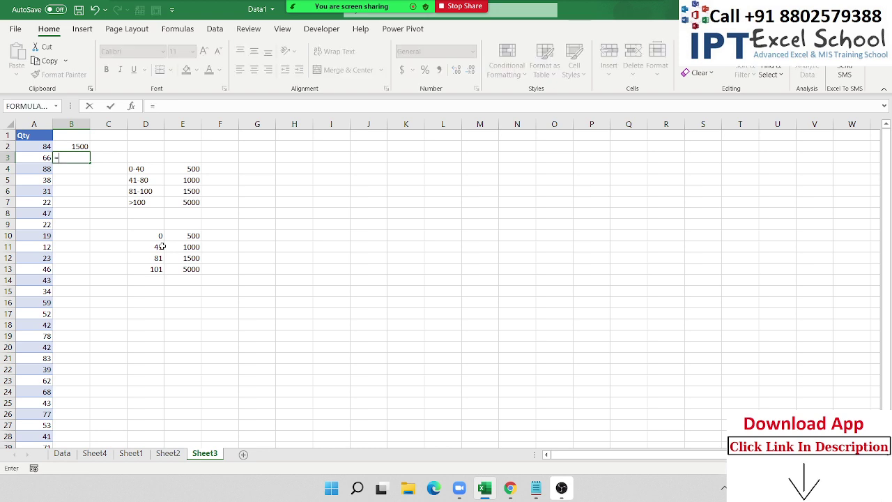
text(loo)
key(Tab)
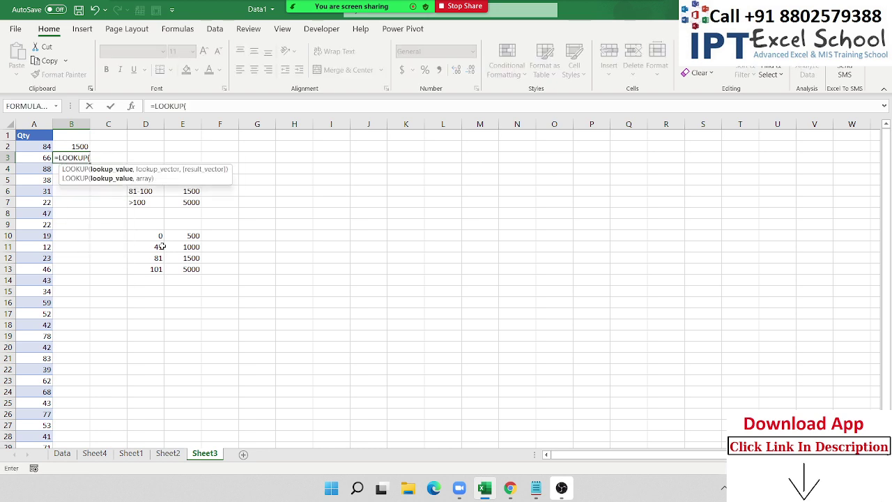
key(Left)
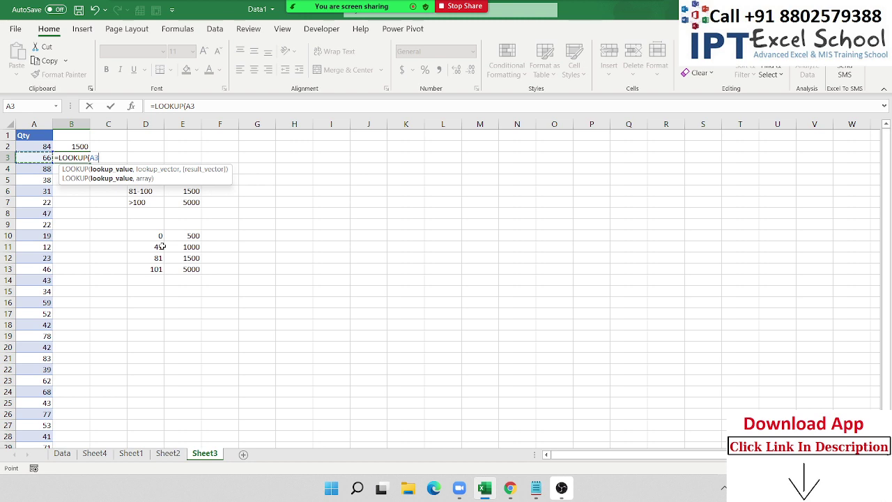
text(,)
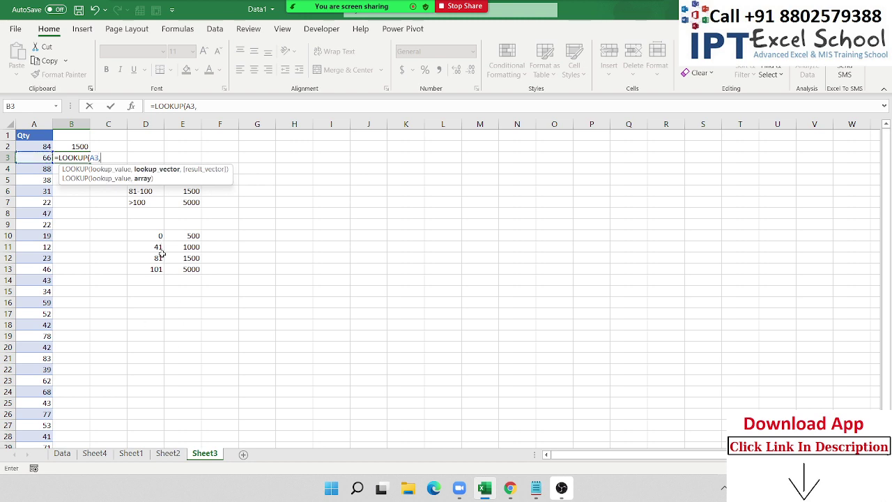
drag(158, 236, 190, 260)
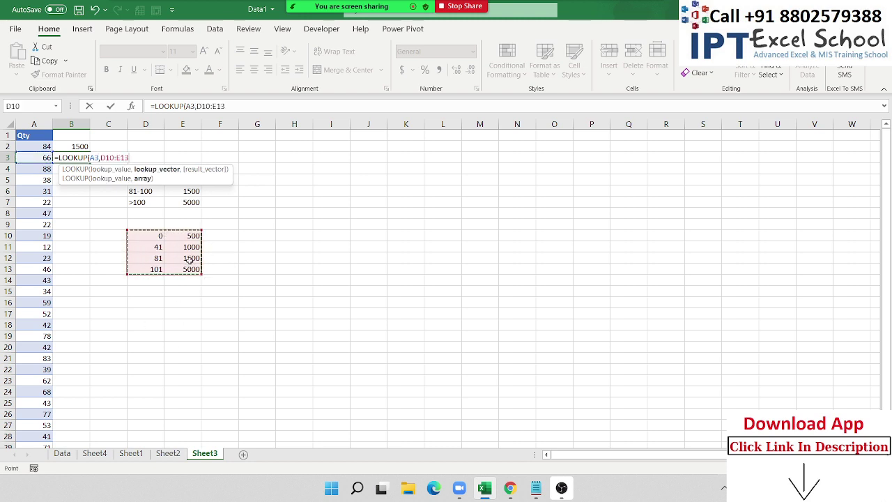
text(,)
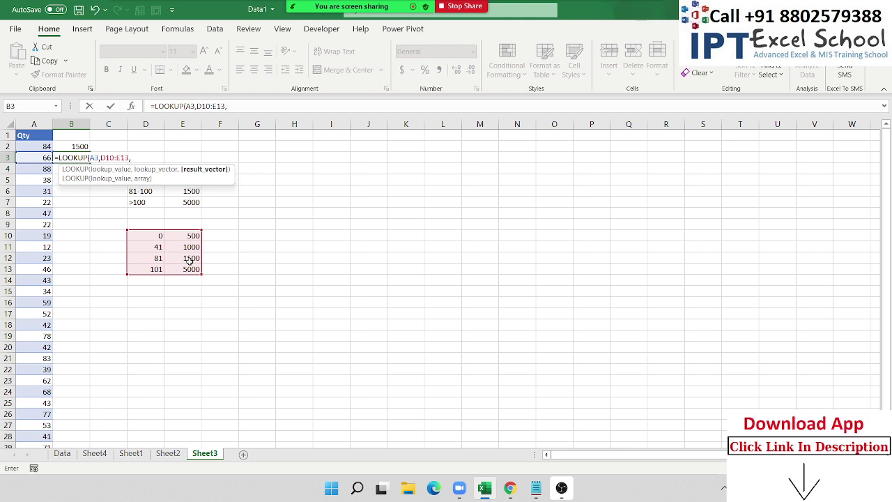
key(BackSpace)
key(BackSpace)
key(BackSpace)
key(BackSpace)
key(BackSpace)
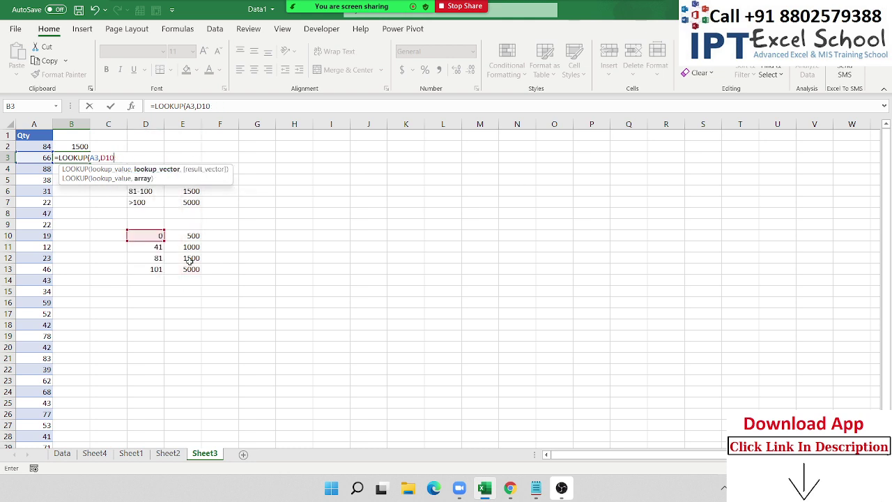
key(BackSpace)
key(BackSpace)
key(BackSpace)
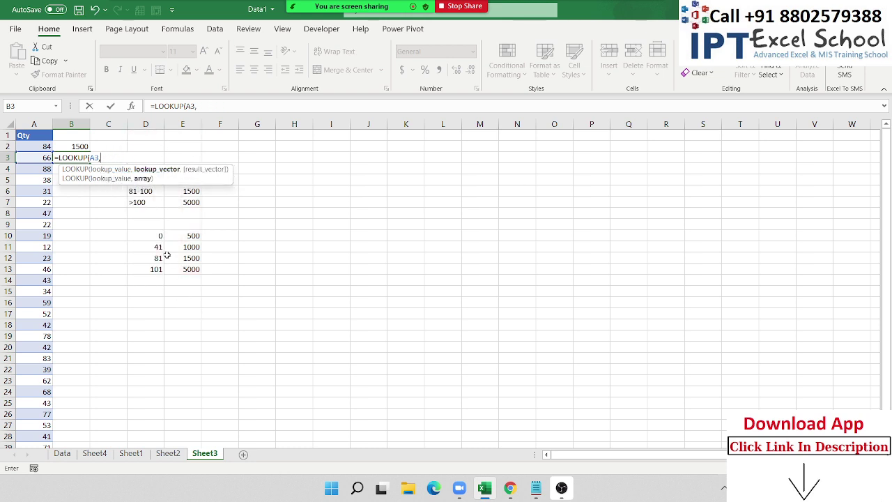
click(158, 247)
drag(157, 236, 156, 269)
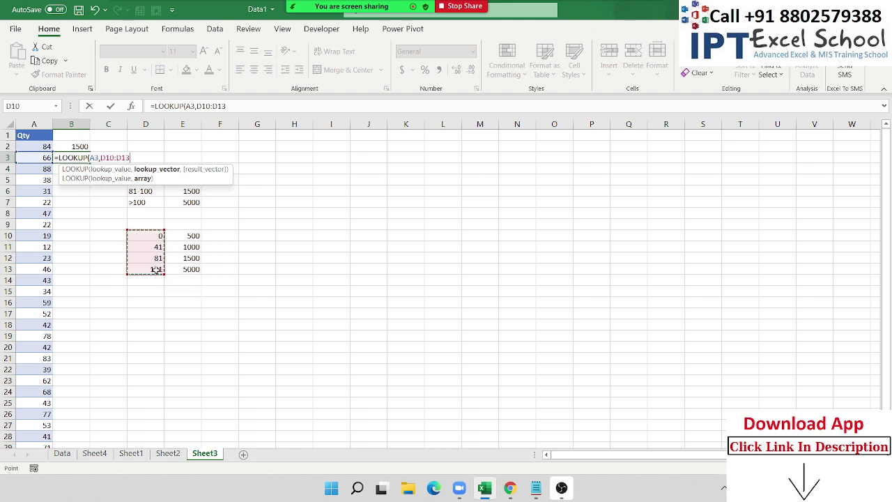
text(,)
drag(193, 236, 193, 269)
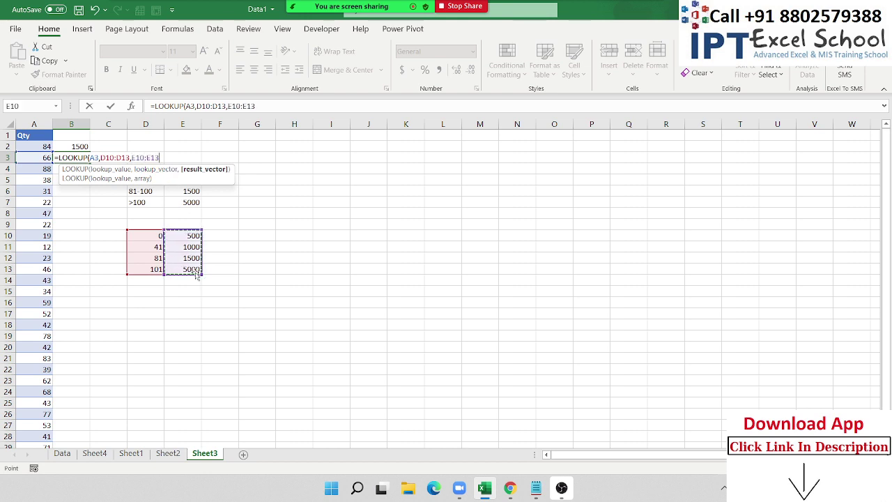
key(Return)
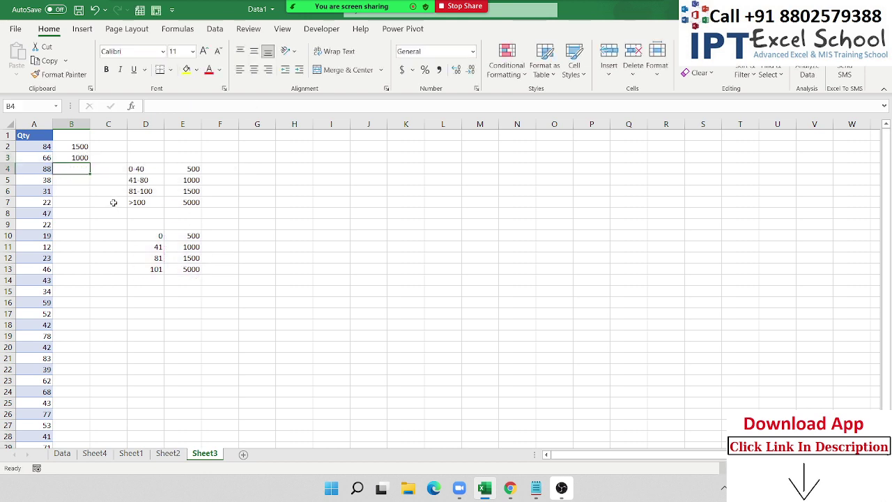
double_click(70, 158)
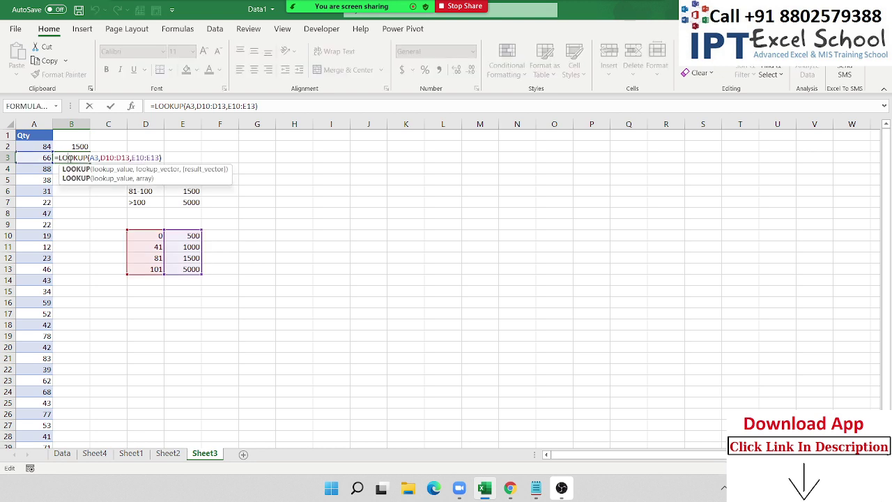
key(Escape)
Step: Enter =LOOKUP(A4,{0,41,81,101},{500,1000,1500,5000}) in B4, giving 1500 for Qty 88
key(Down)
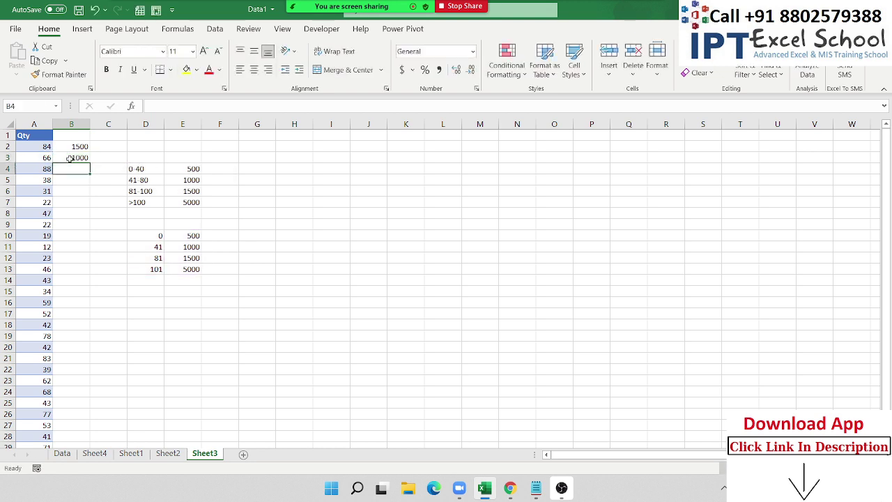
text(=)
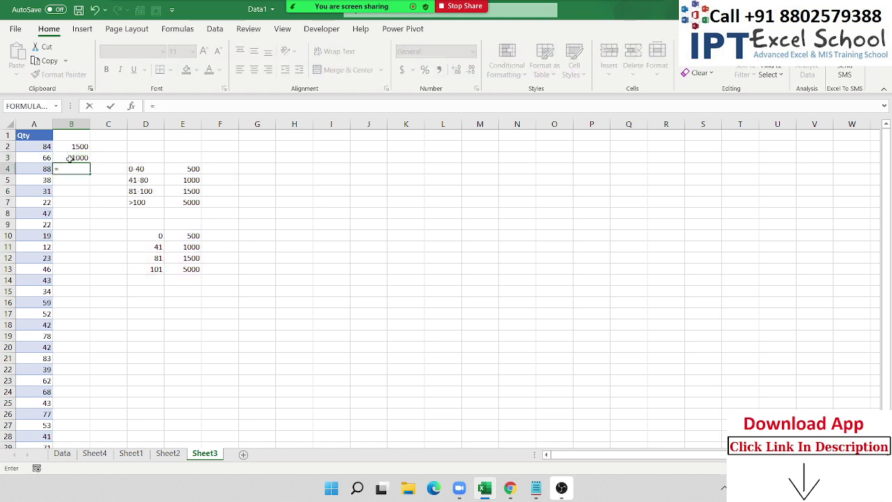
text(LOOKUP()
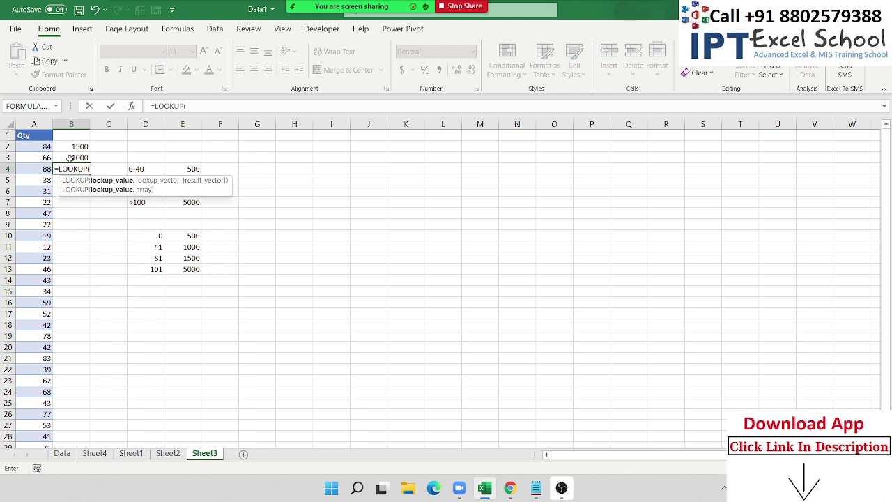
key(Left)
text(,)
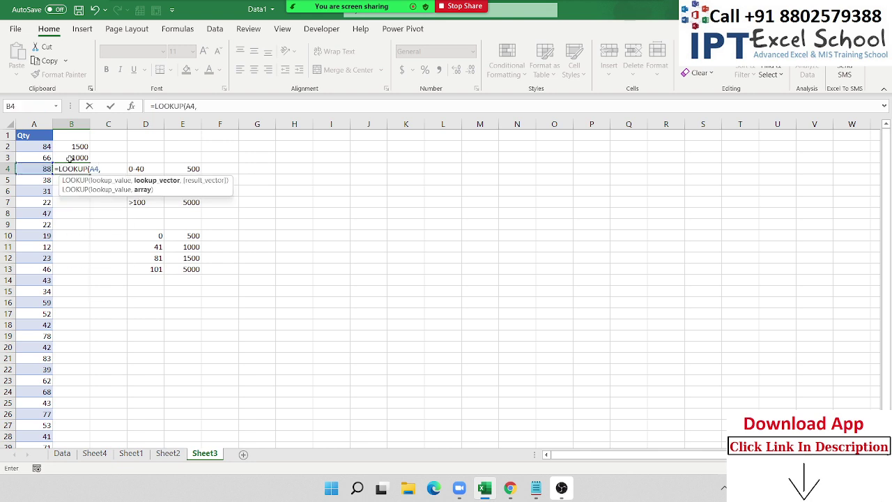
text({0,)
text(41)
text(,8)
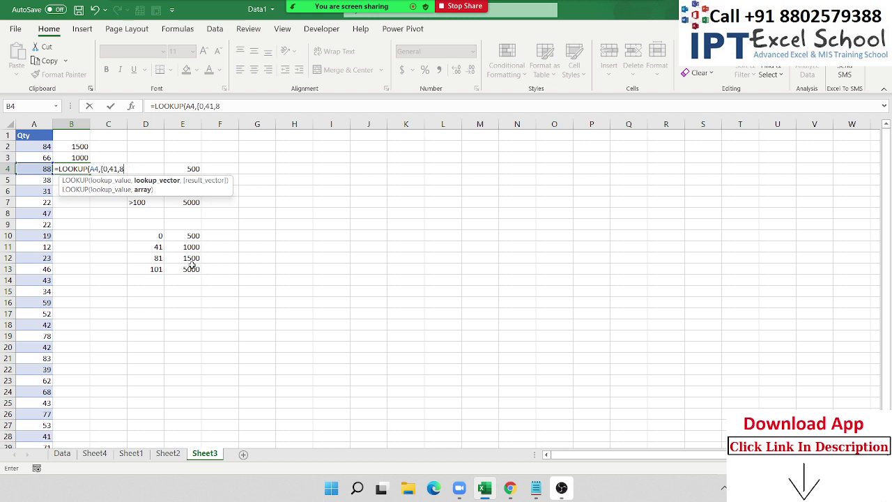
text(1,)
text(101)
text(},)
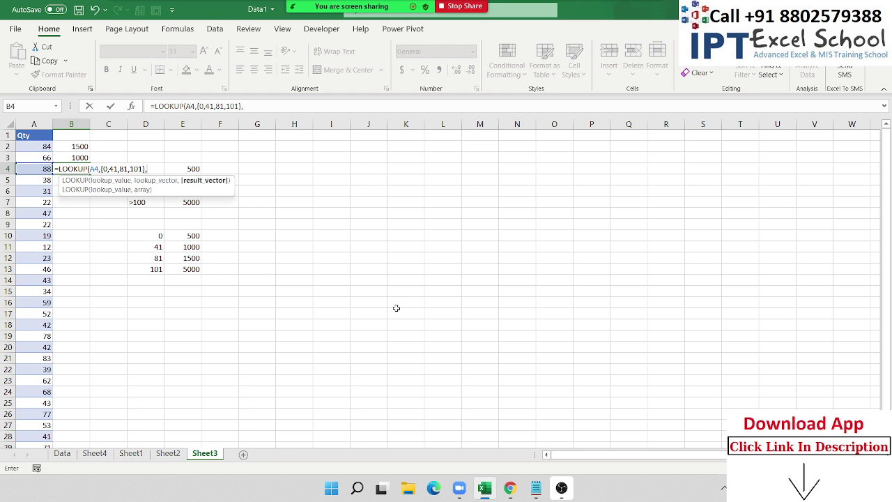
text({5)
text(00,1000,)
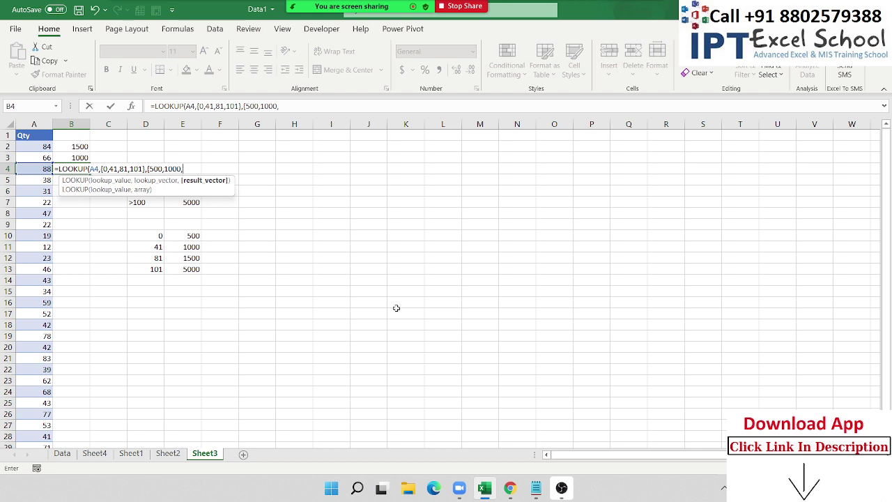
text(1500,)
text(5000)
text(})
key(ctrl+Return)
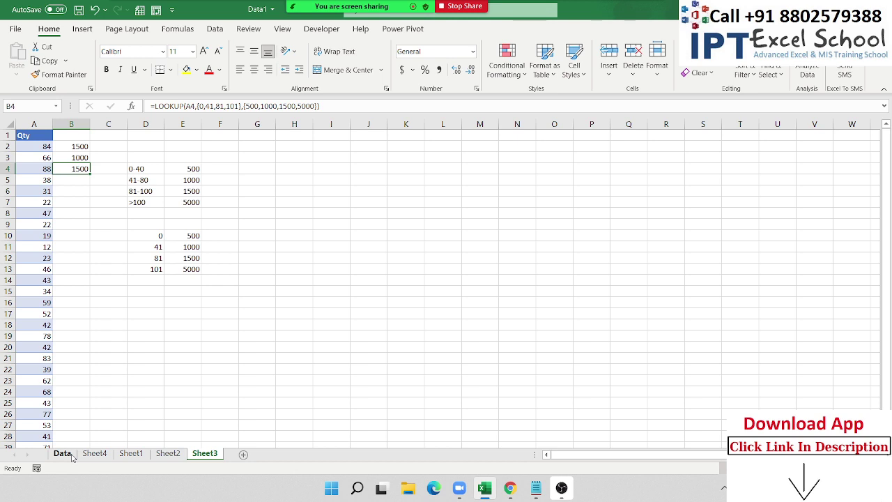
Step: Show the Data sheet, highlight the customer names in C2:C14, then minimize Excel
click(71, 457)
click(511, 253)
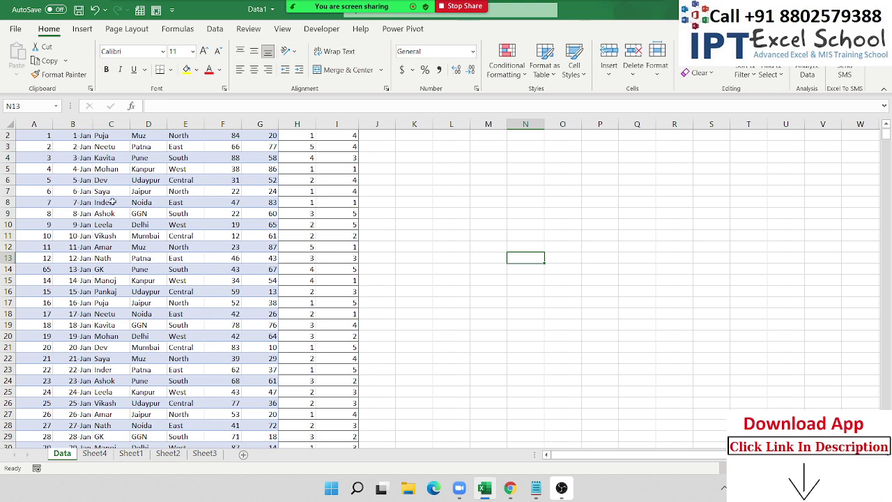
scroll(123, 177, up, 1)
drag(111, 124, 148, 124)
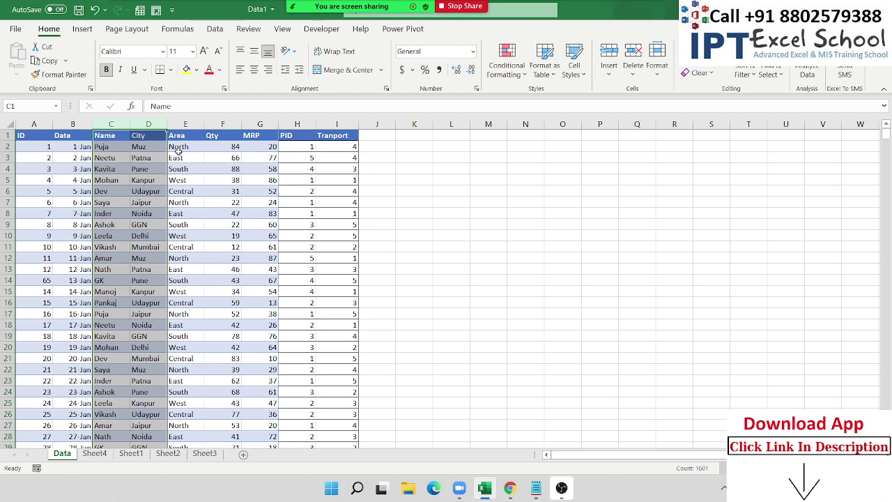
click(124, 180)
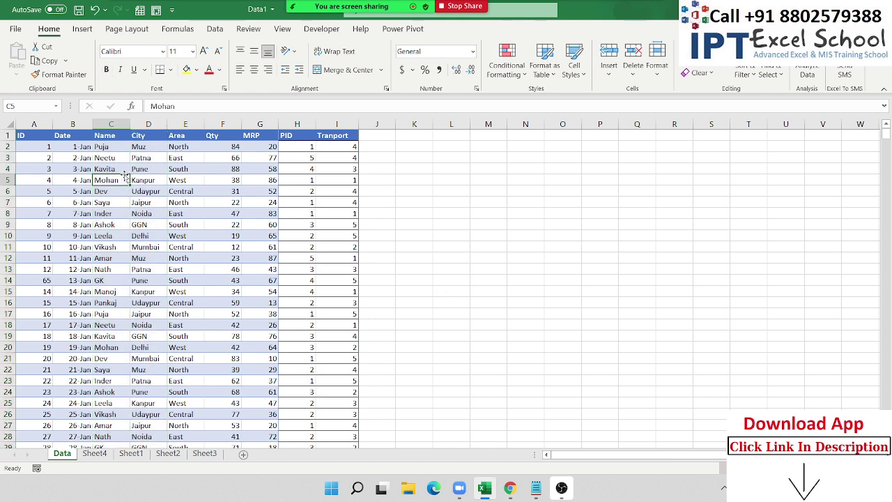
click(124, 159)
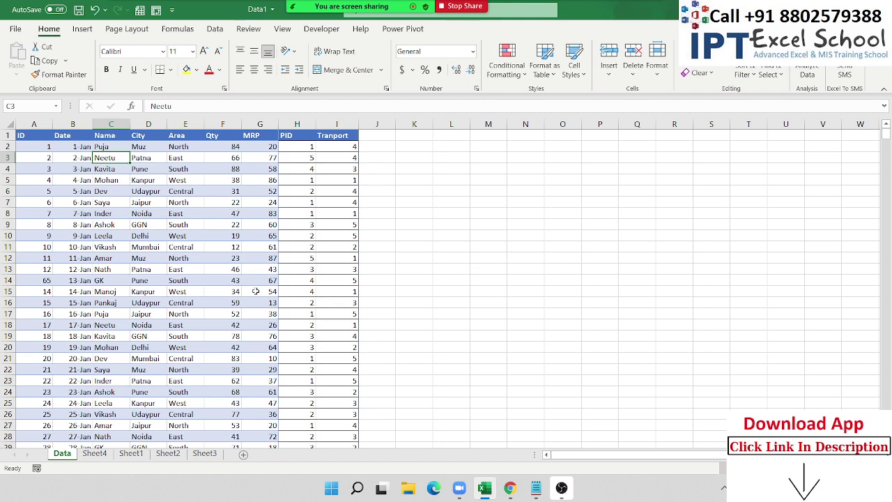
drag(119, 148, 111, 278)
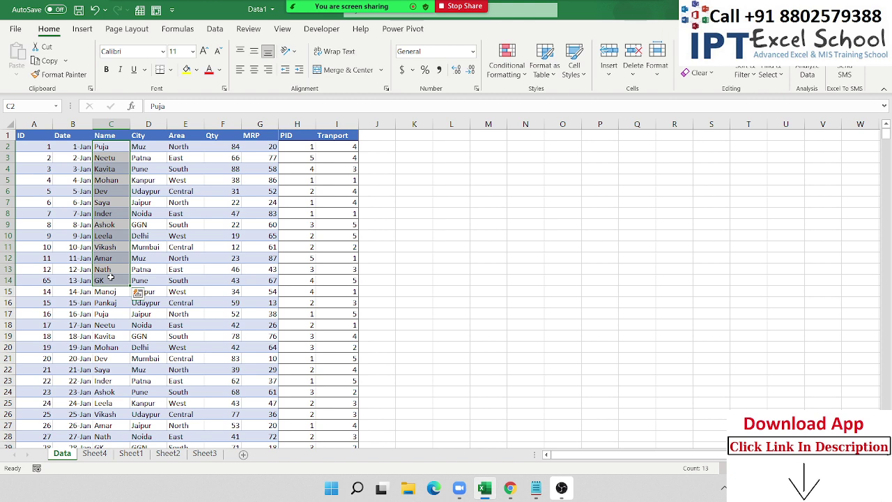
click(426, 167)
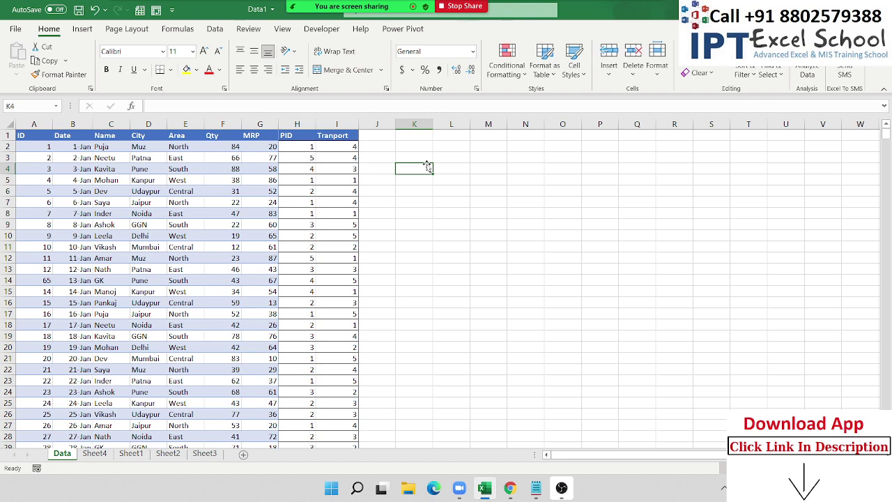
key(super+d)
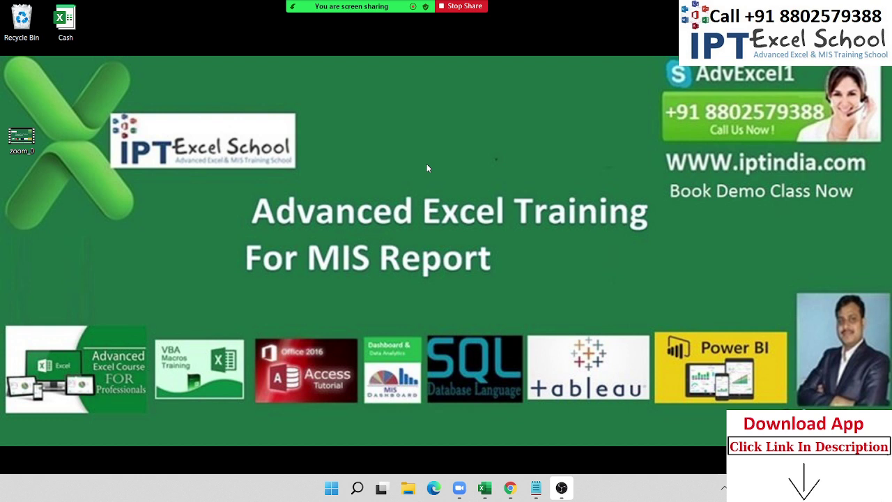
Step: Choose More > End > End Meeting for All from the Zoom toolbar
mouse_move(390, 7)
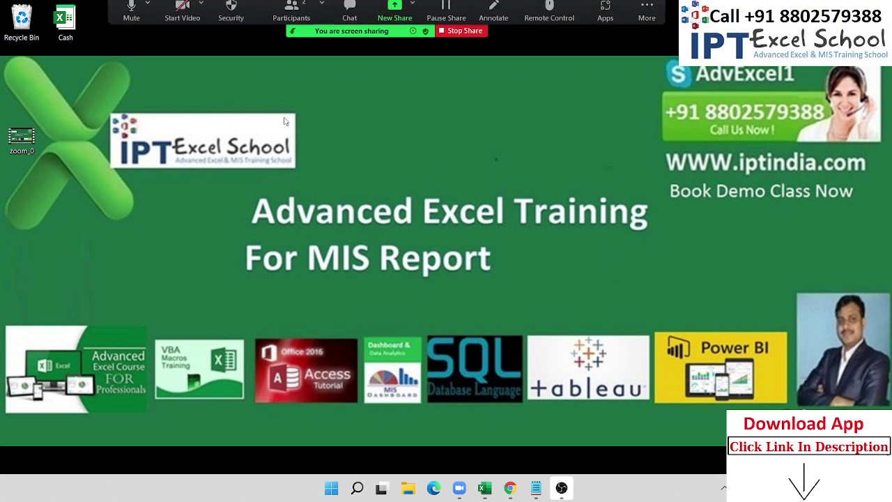
click(641, 21)
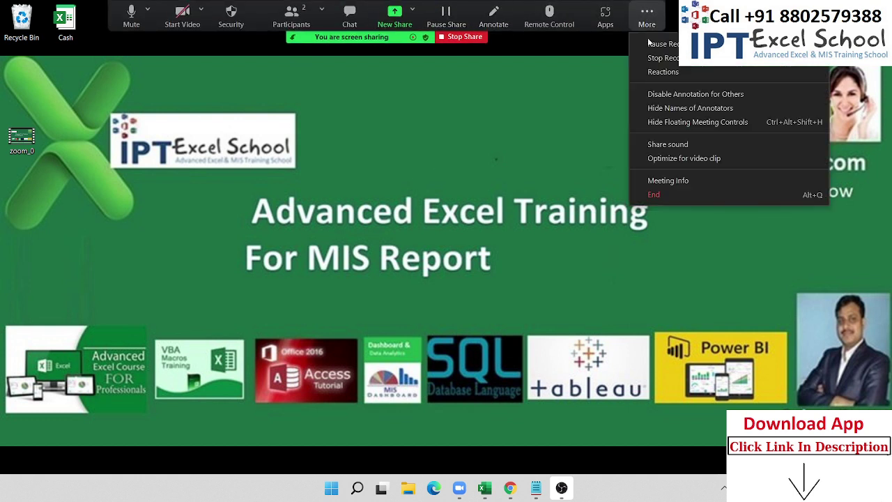
click(666, 196)
click(458, 218)
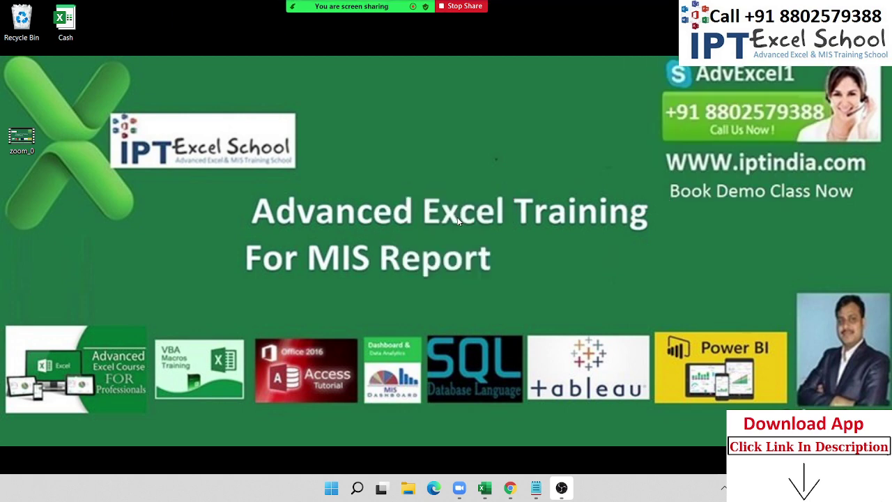